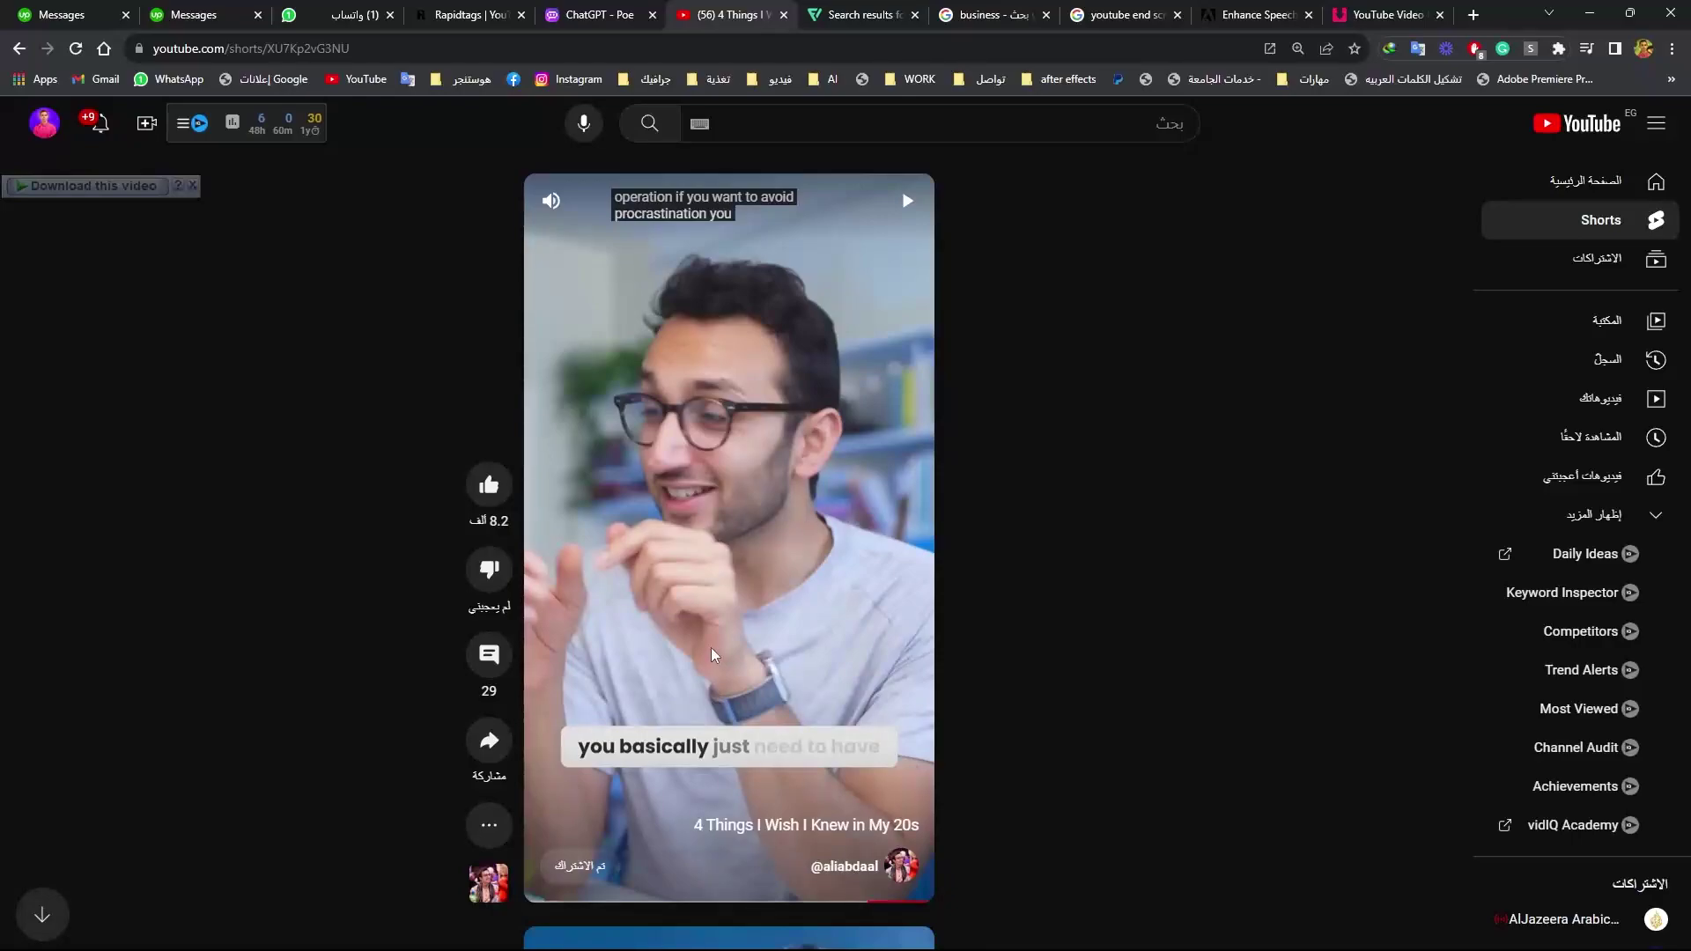
# Switch to Premiere Pro and play the opening seconds of the sequence to examine its animated subtitles.
pyautogui.hotkey('alt', 'Tab')
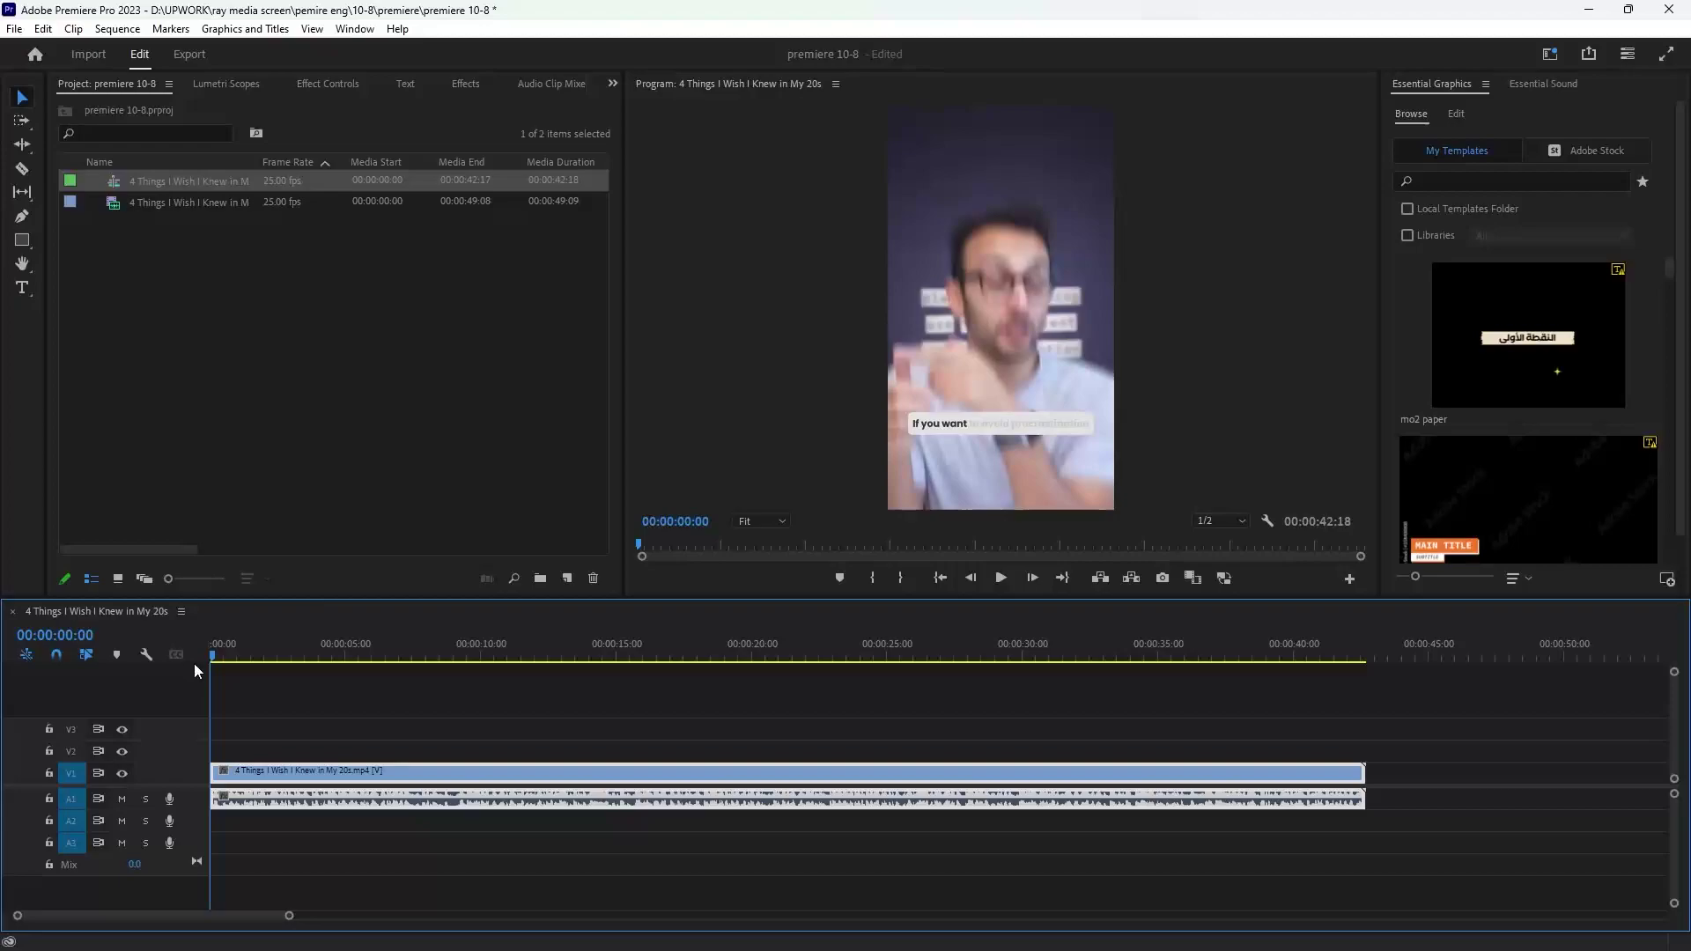
pyautogui.press('space')
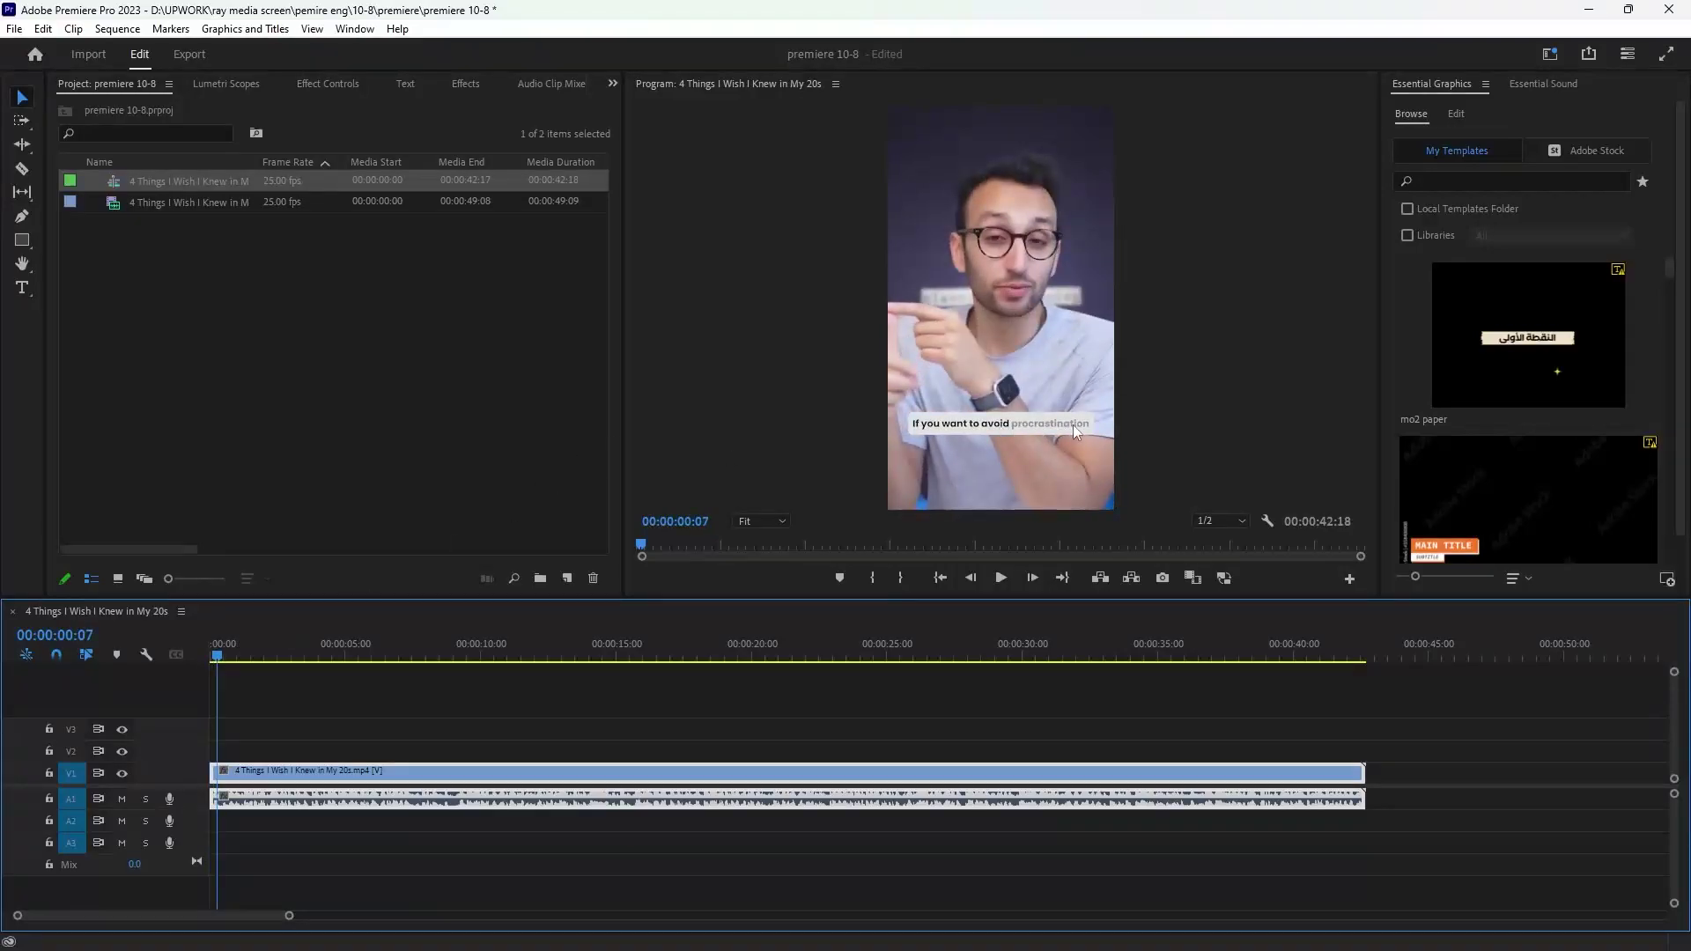
pyautogui.press('space')
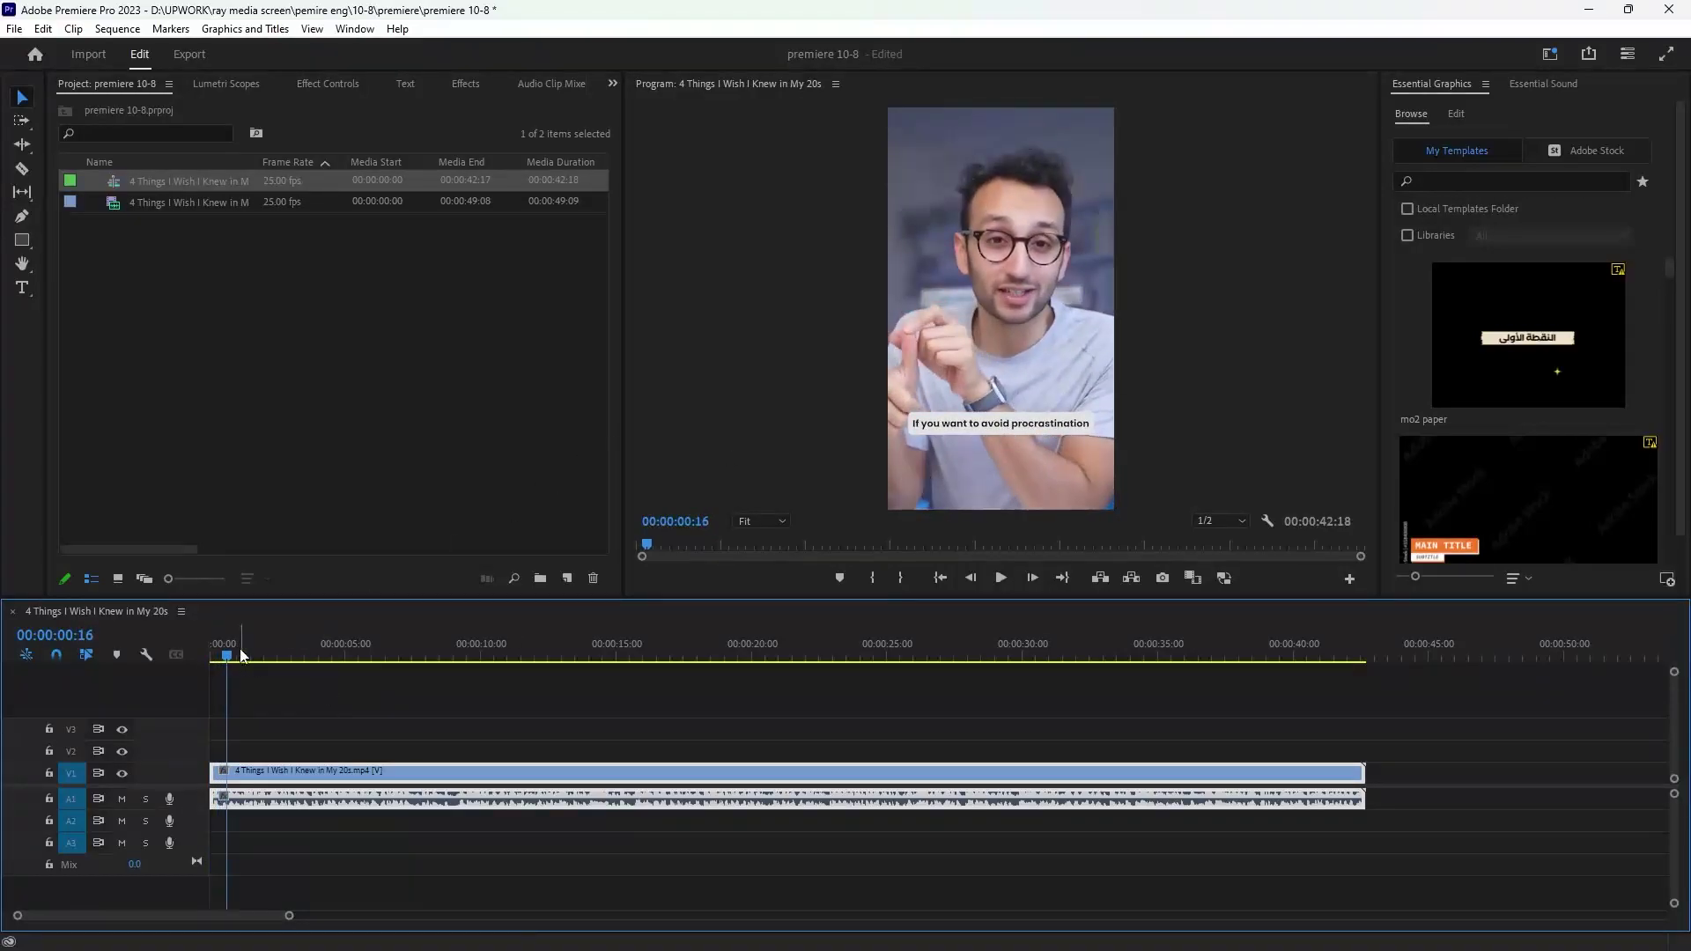
pyautogui.click(217, 656)
pyautogui.press('space')
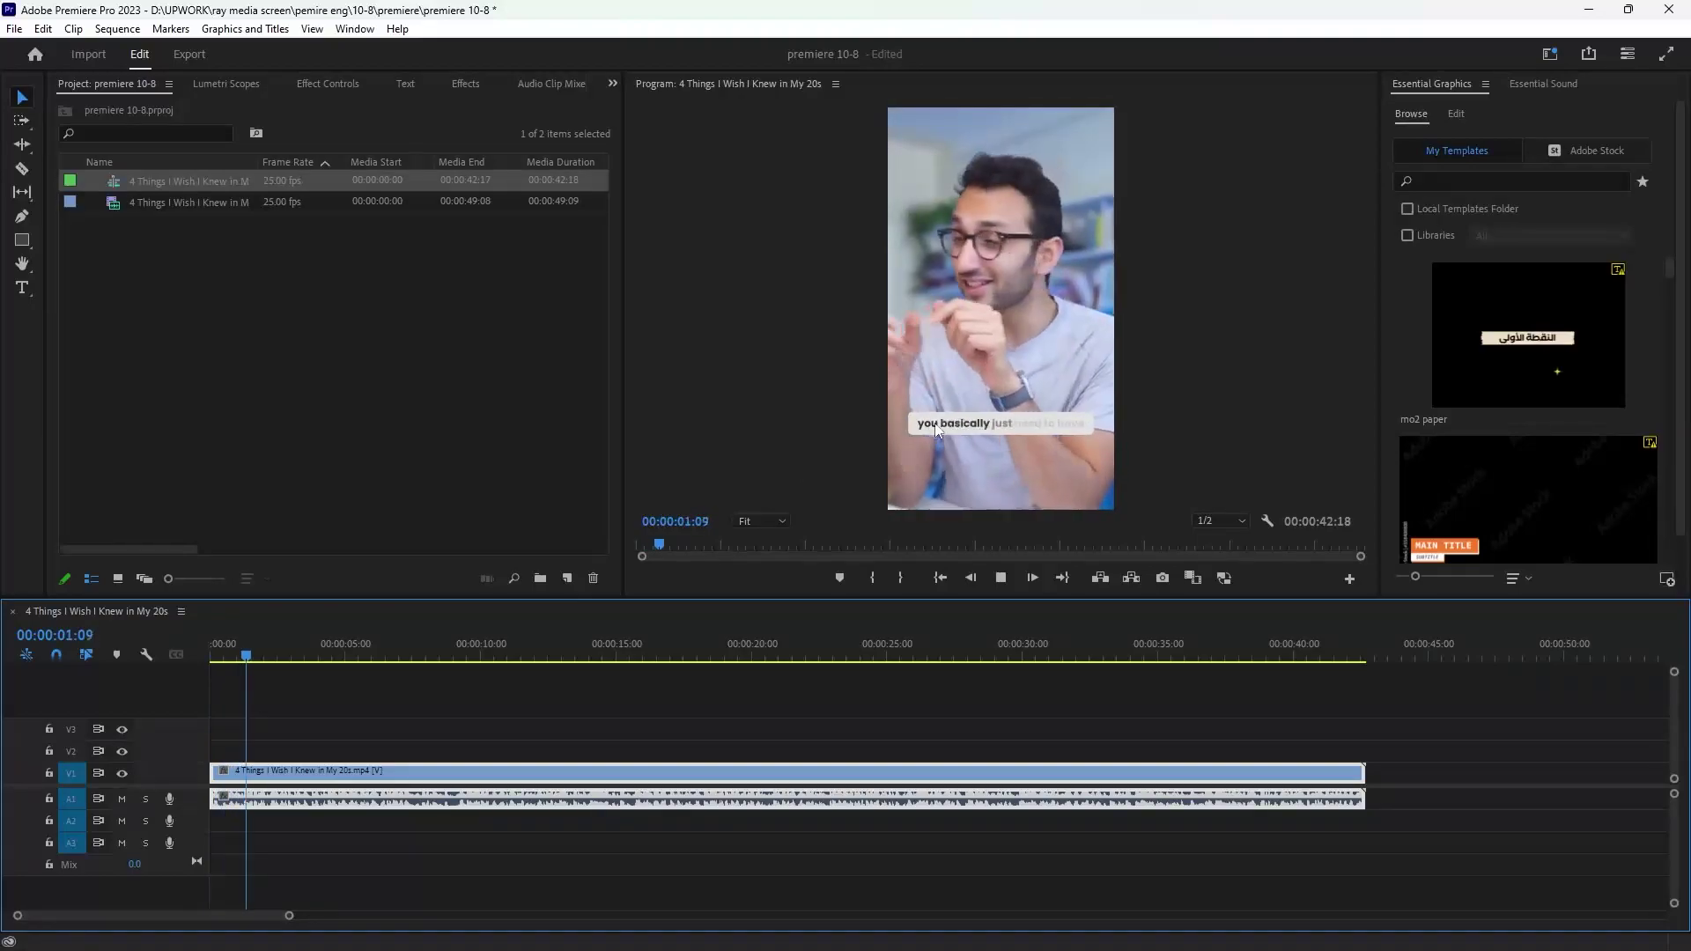
pyautogui.press('space')
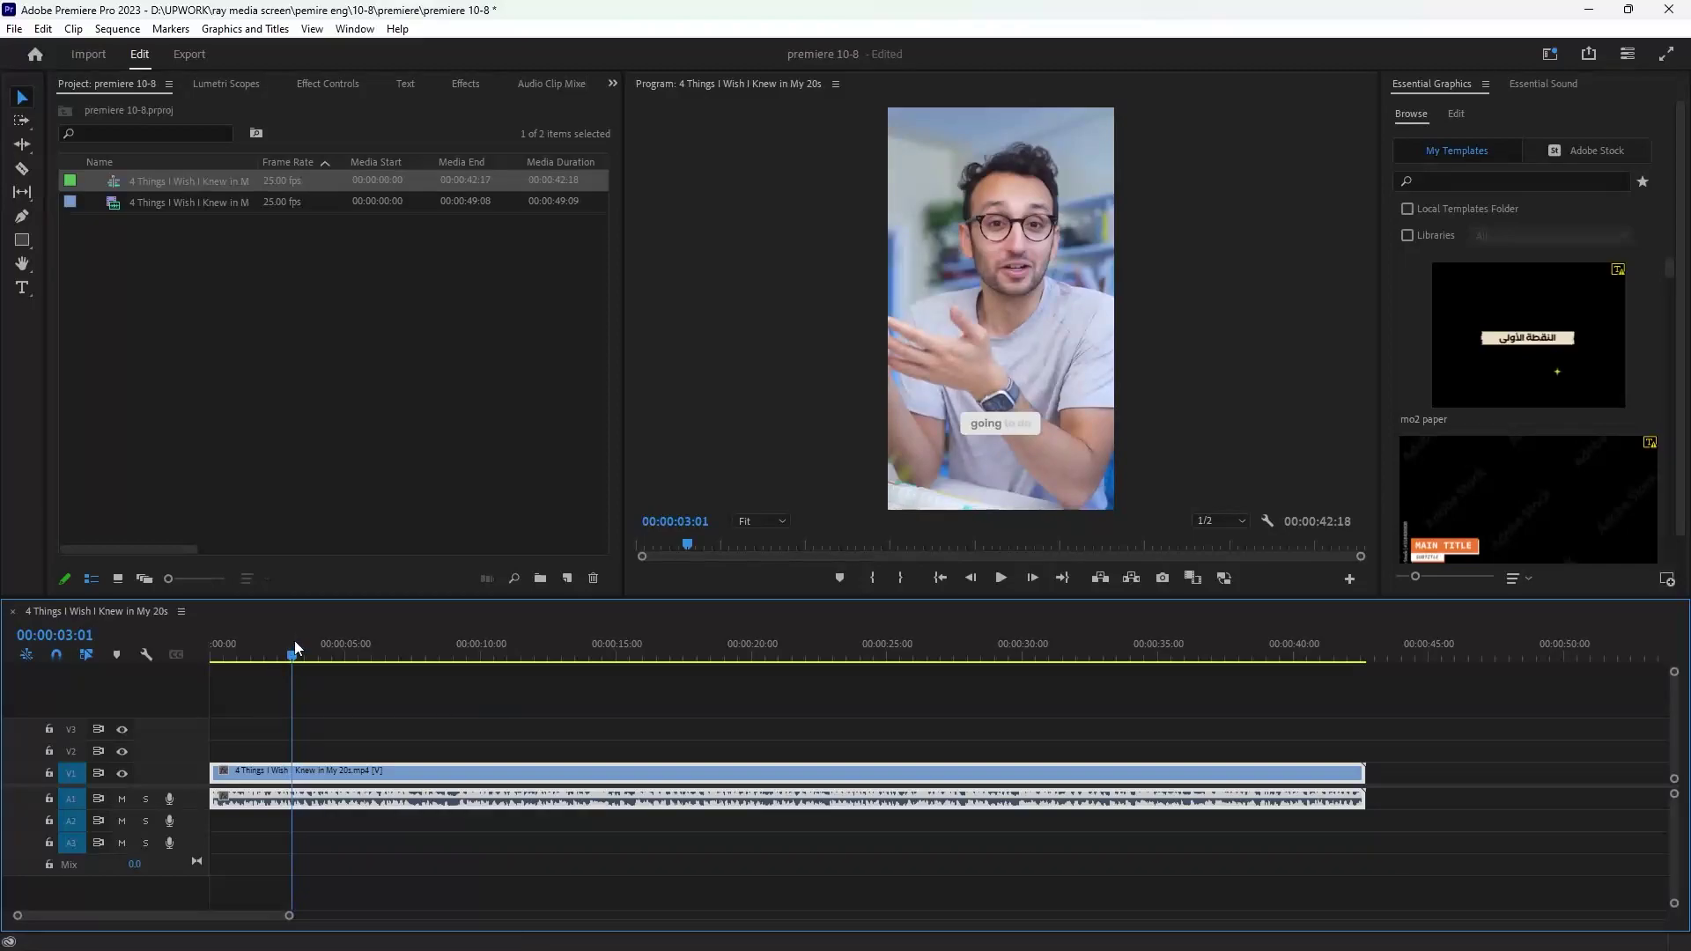
# Split the clip at 00:00:10:21 and shift its second part later, leaving a gap of about eight seconds.
pyautogui.moveTo(294, 641); pyautogui.dragTo(503, 668)
pyautogui.press('`')
pyautogui.press('`')
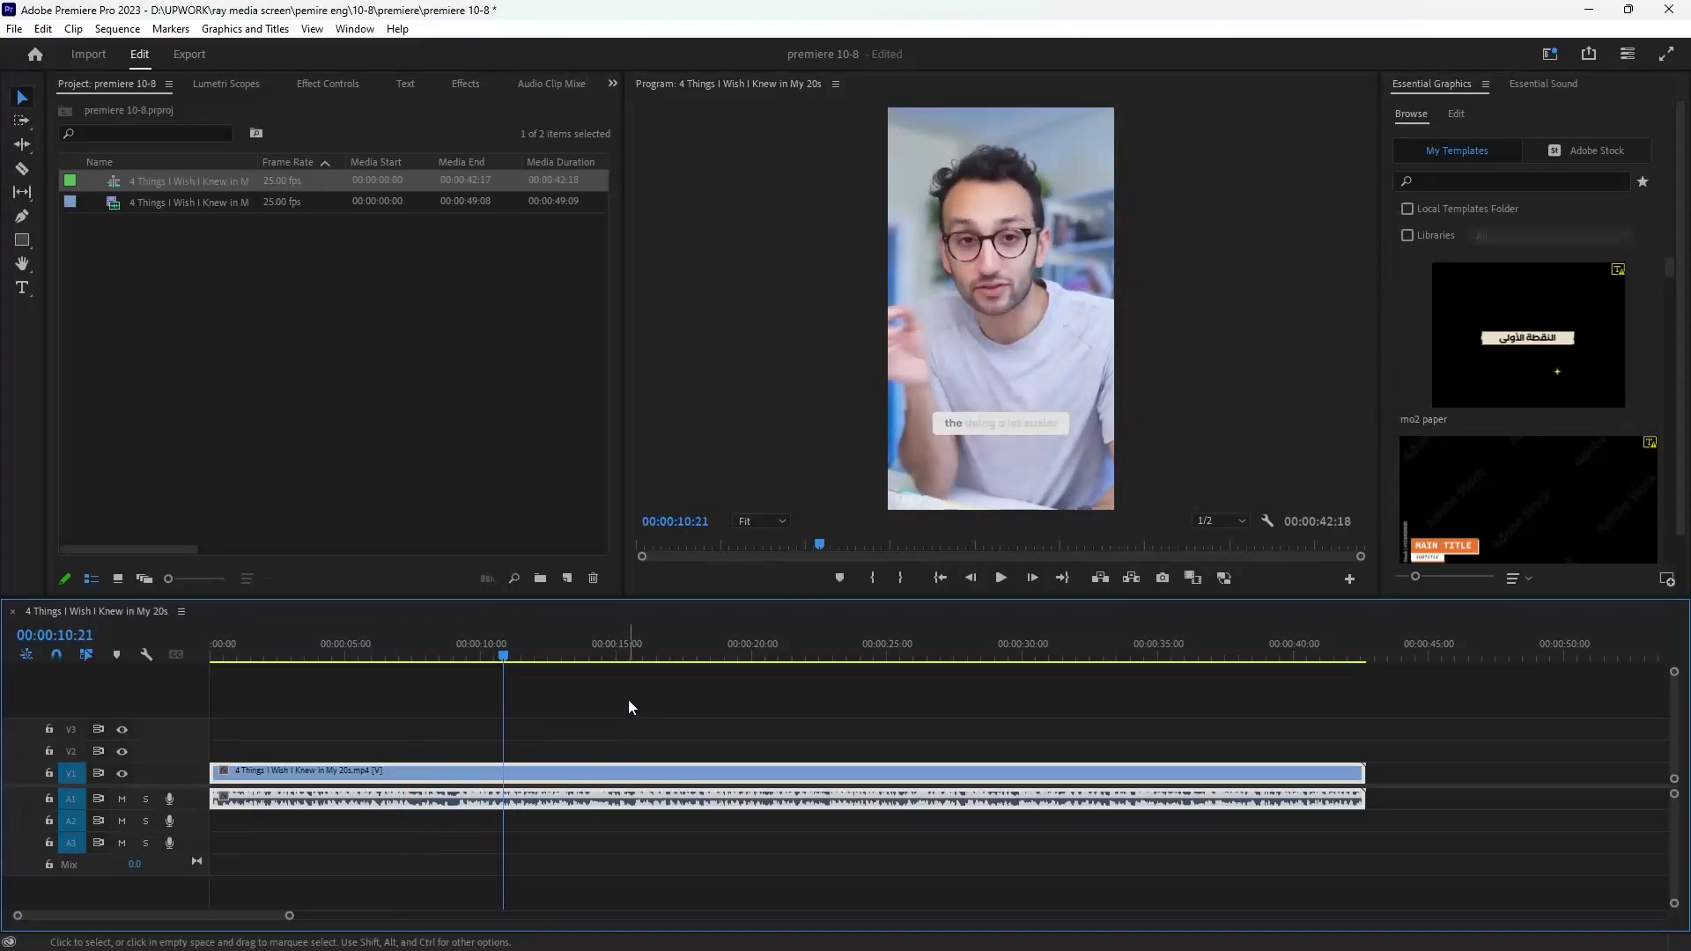
pyautogui.hotkey('ctrl', 'k')
pyautogui.moveTo(627, 699); pyautogui.dragTo(762, 786)
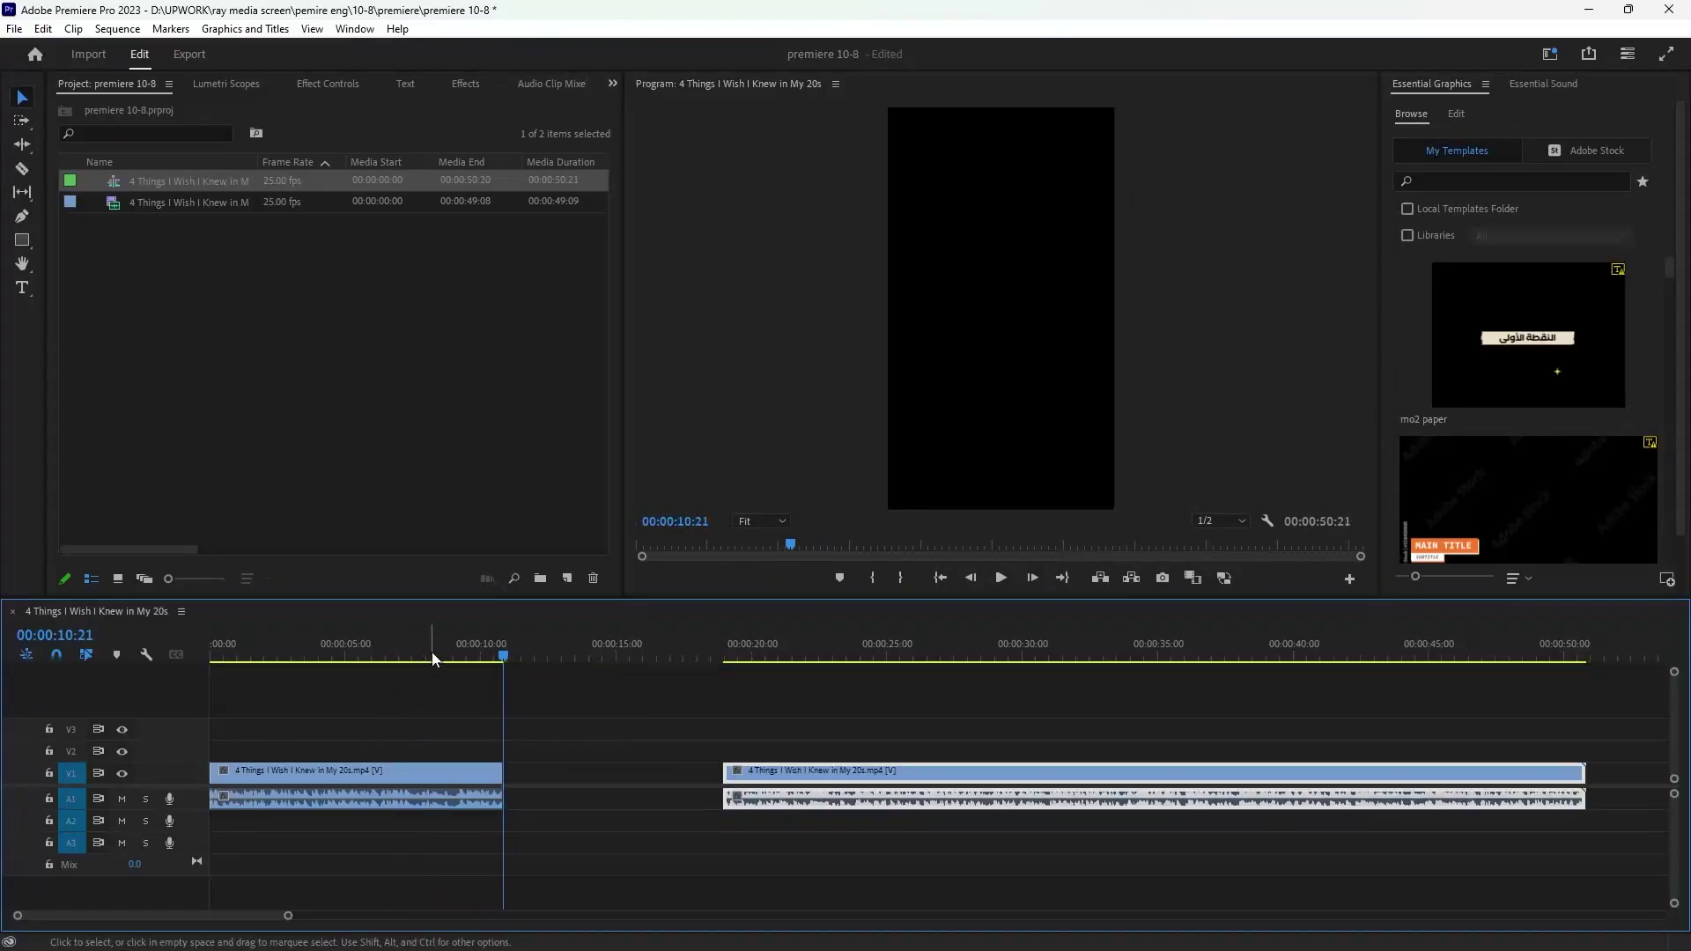
# Return the playhead to the start of the sequence and transcribe the source clip.
pyautogui.moveTo(439, 641); pyautogui.dragTo(161, 682)
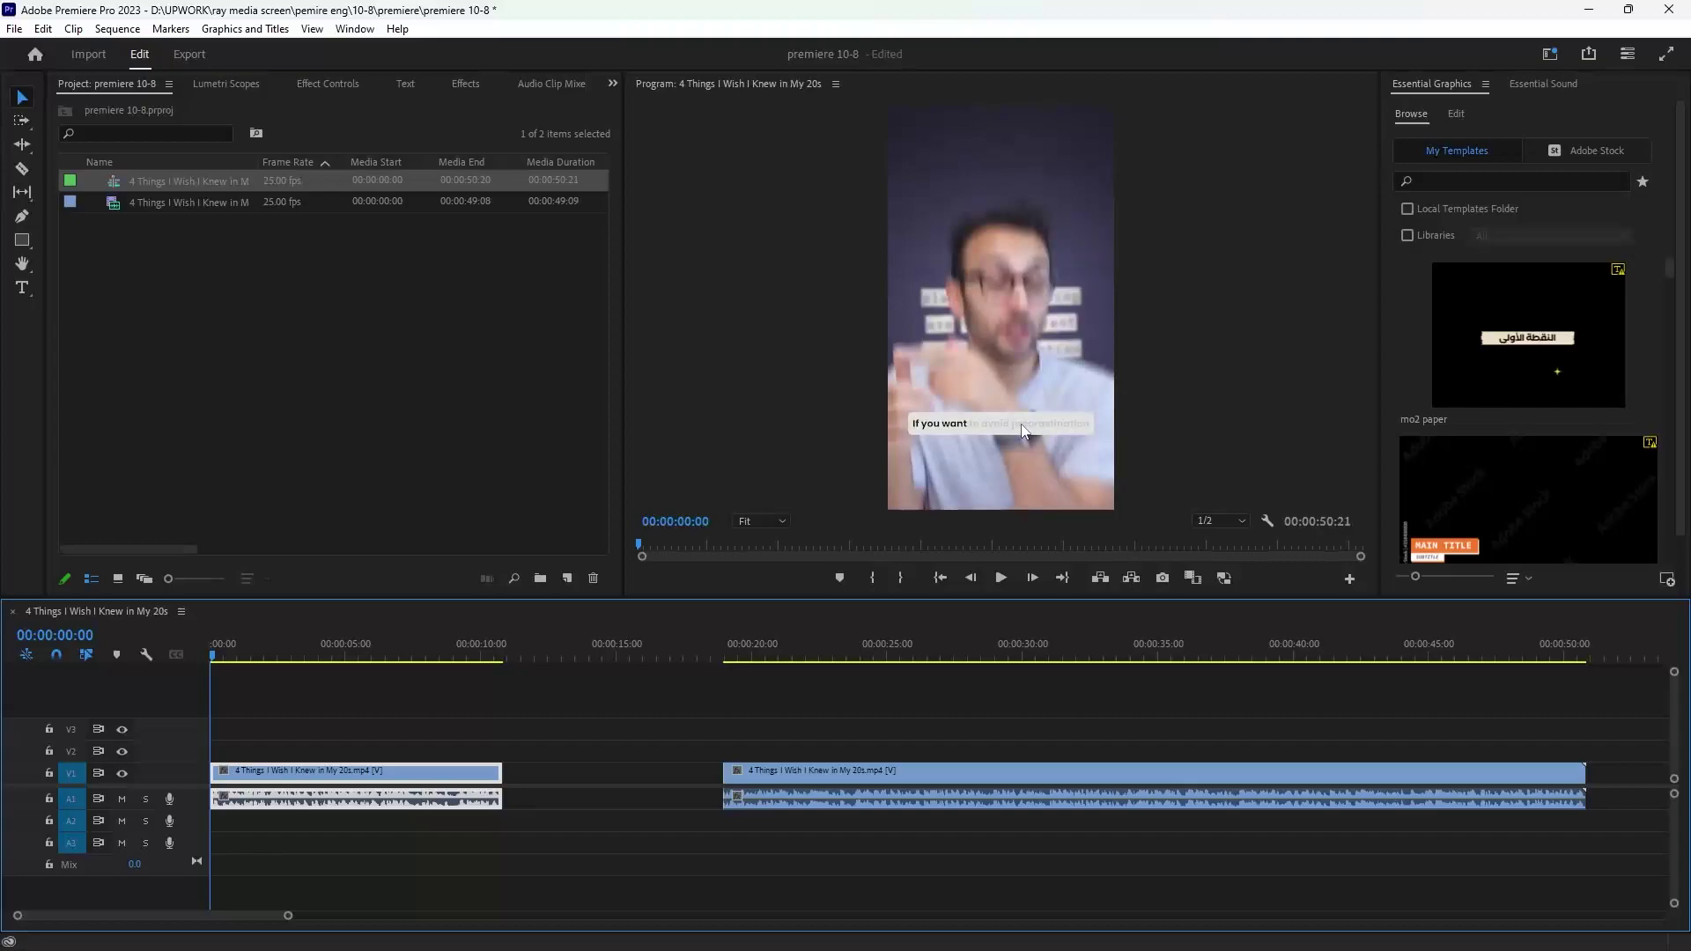
pyautogui.click(405, 85)
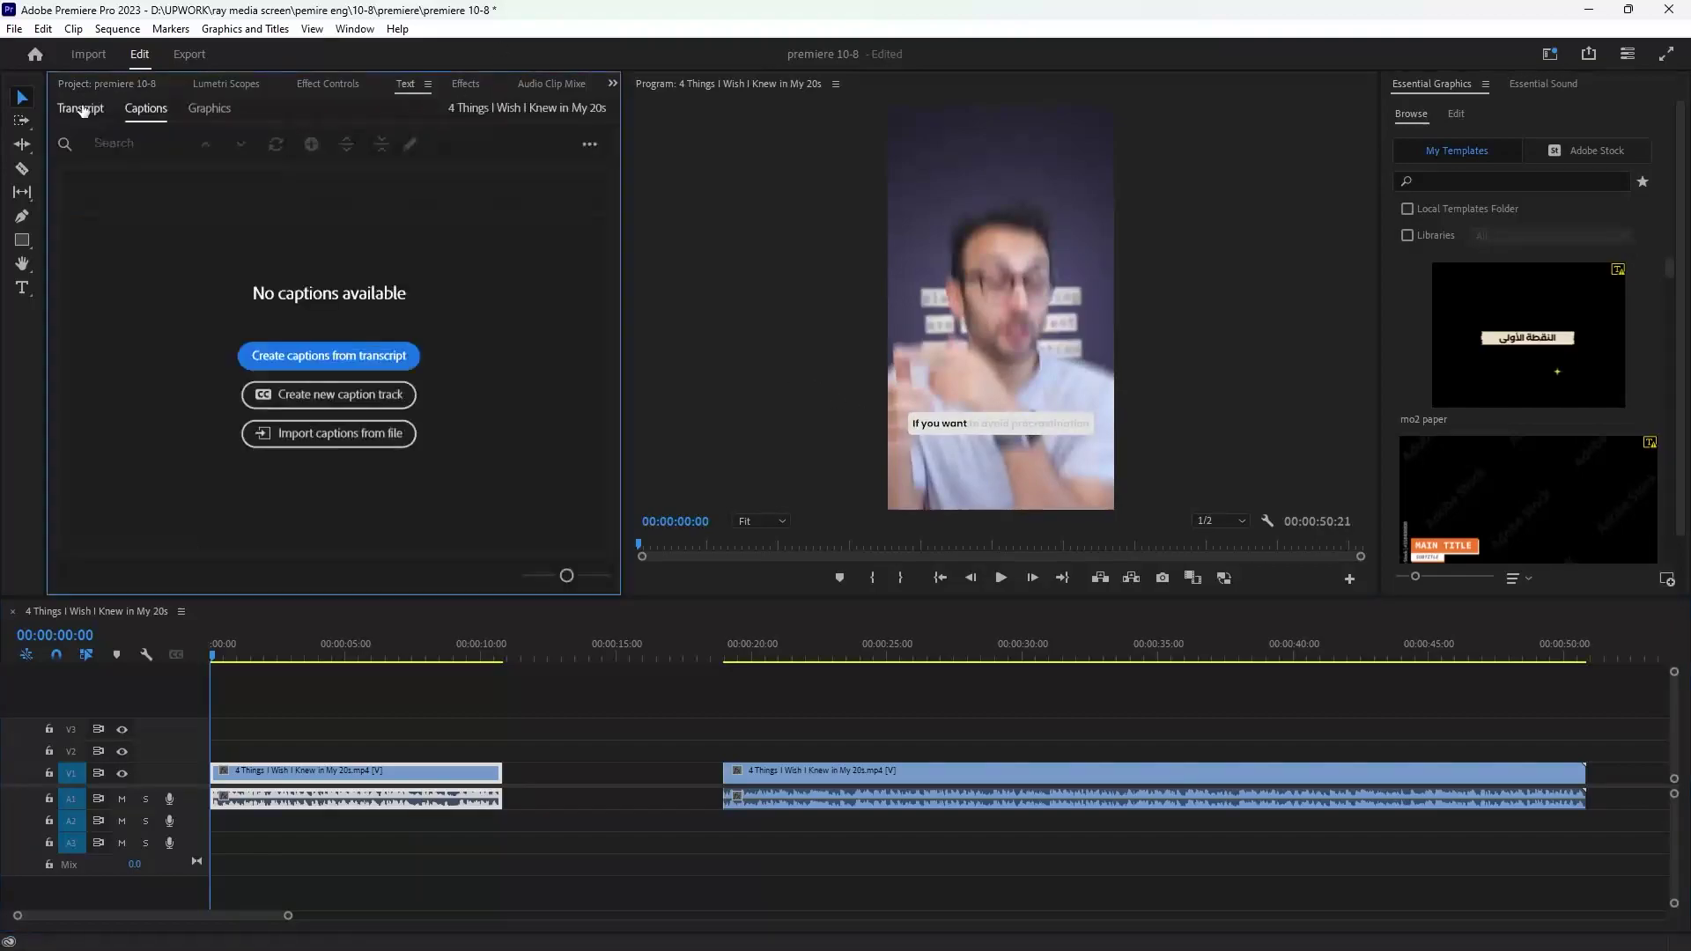
pyautogui.click(81, 107)
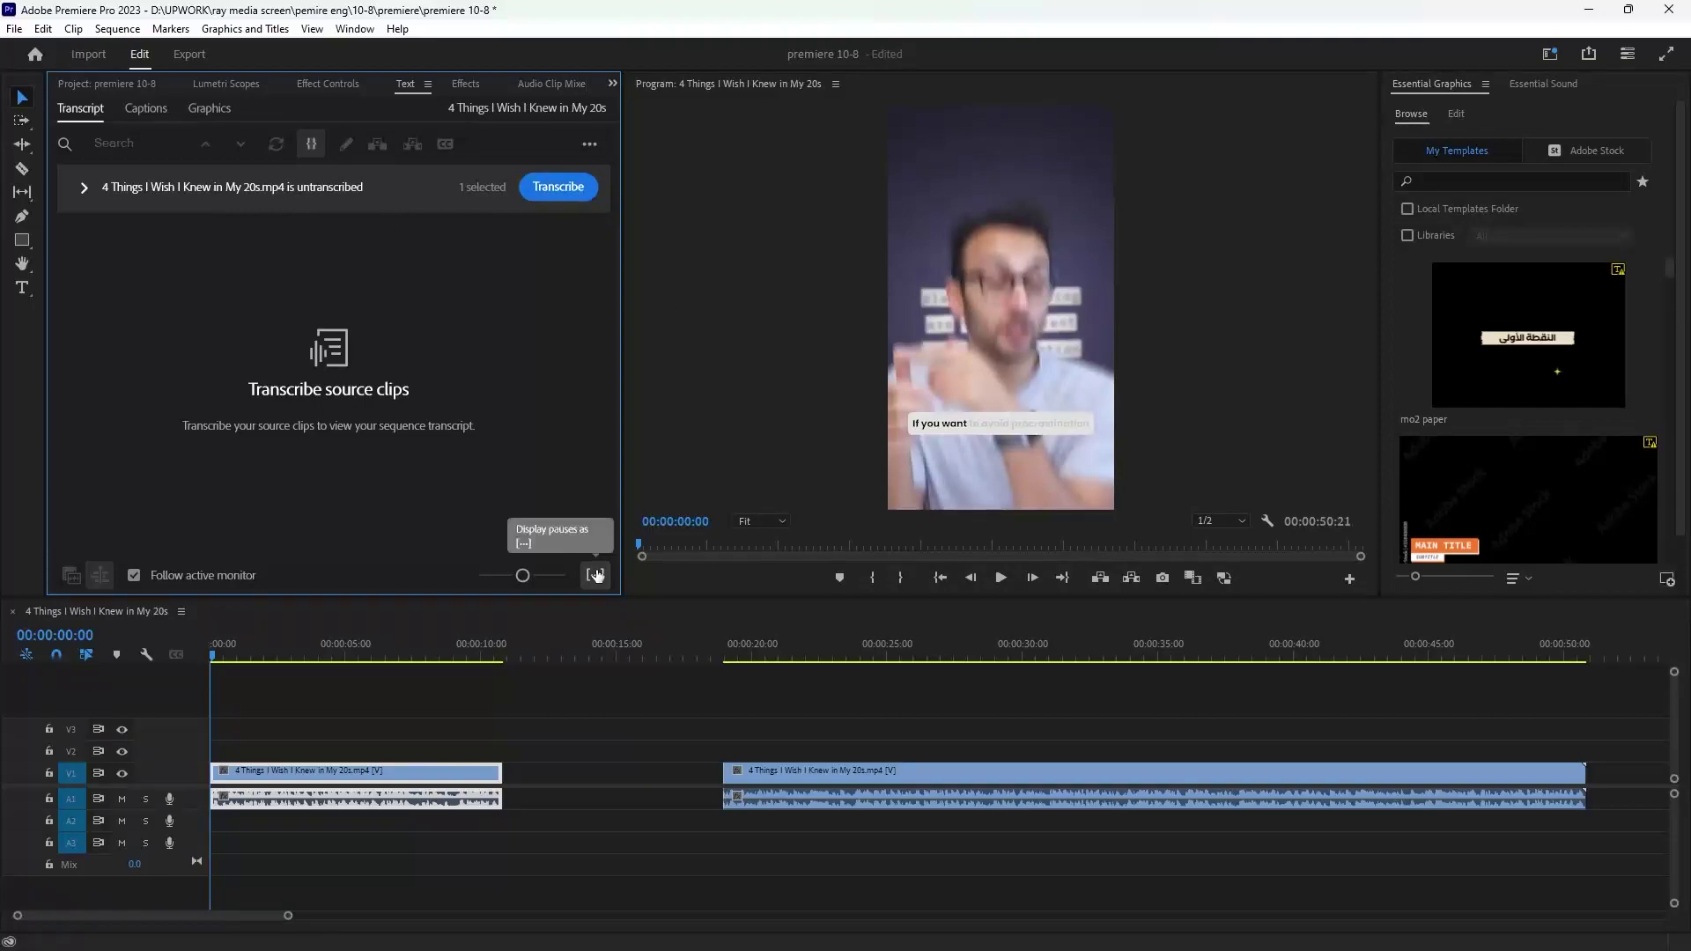
pyautogui.click(558, 188)
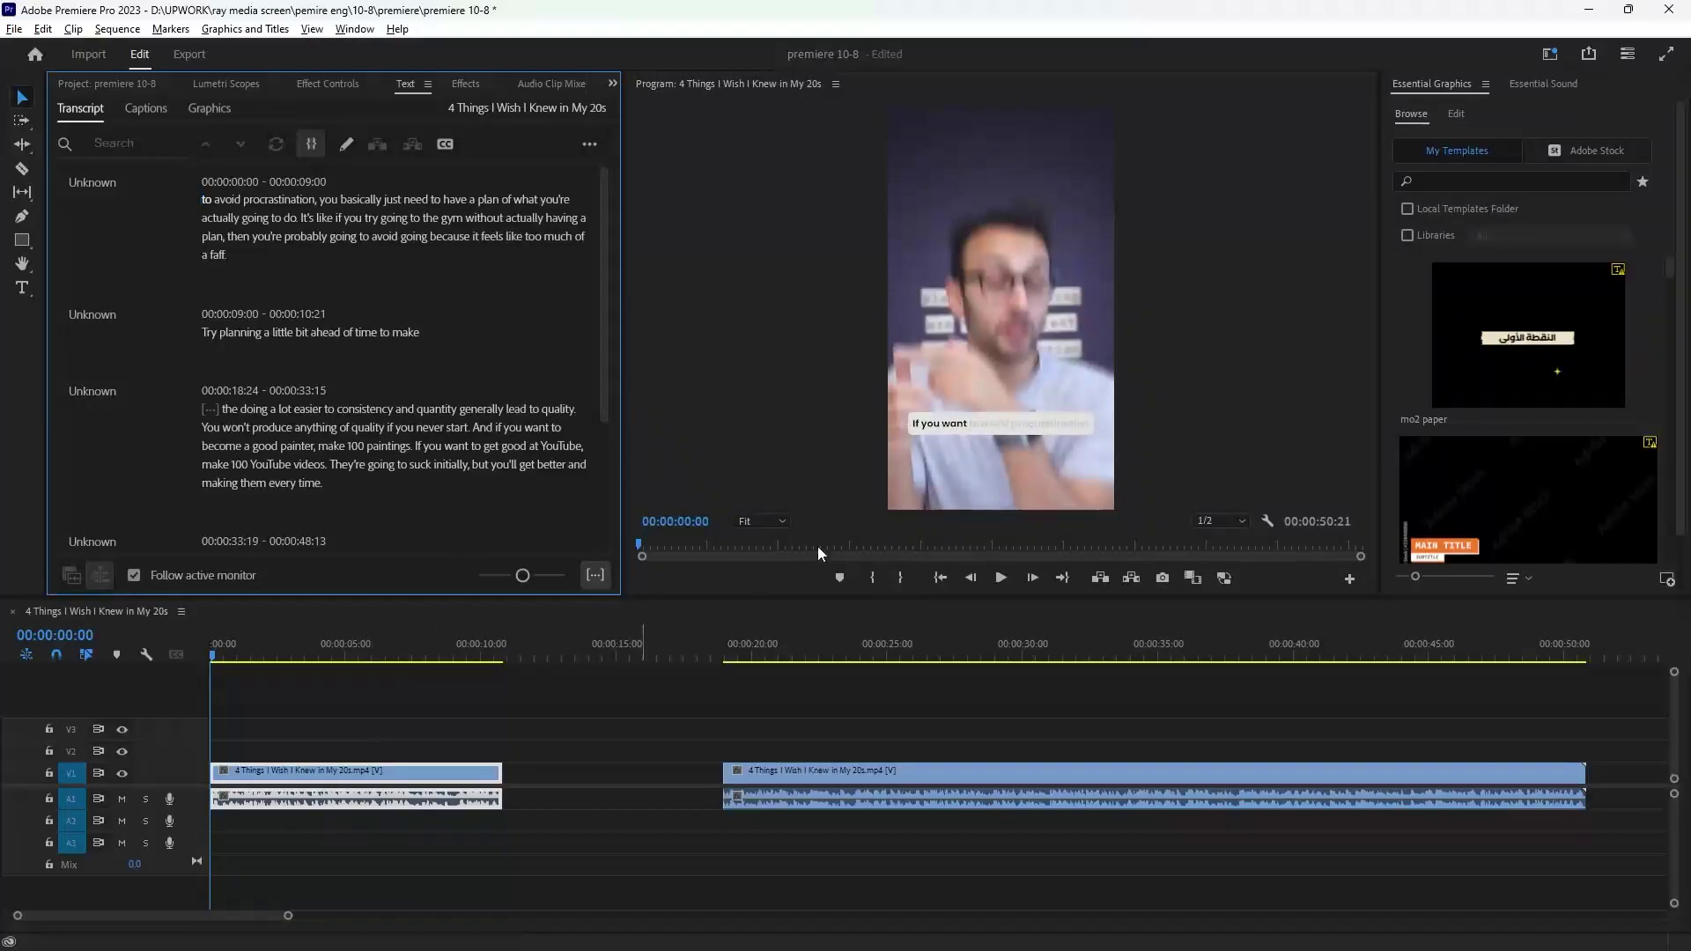
# Create a black 720 x 1280 colour matte in the project at 25 fps, named Color Matte.
pyautogui.click(614, 85)
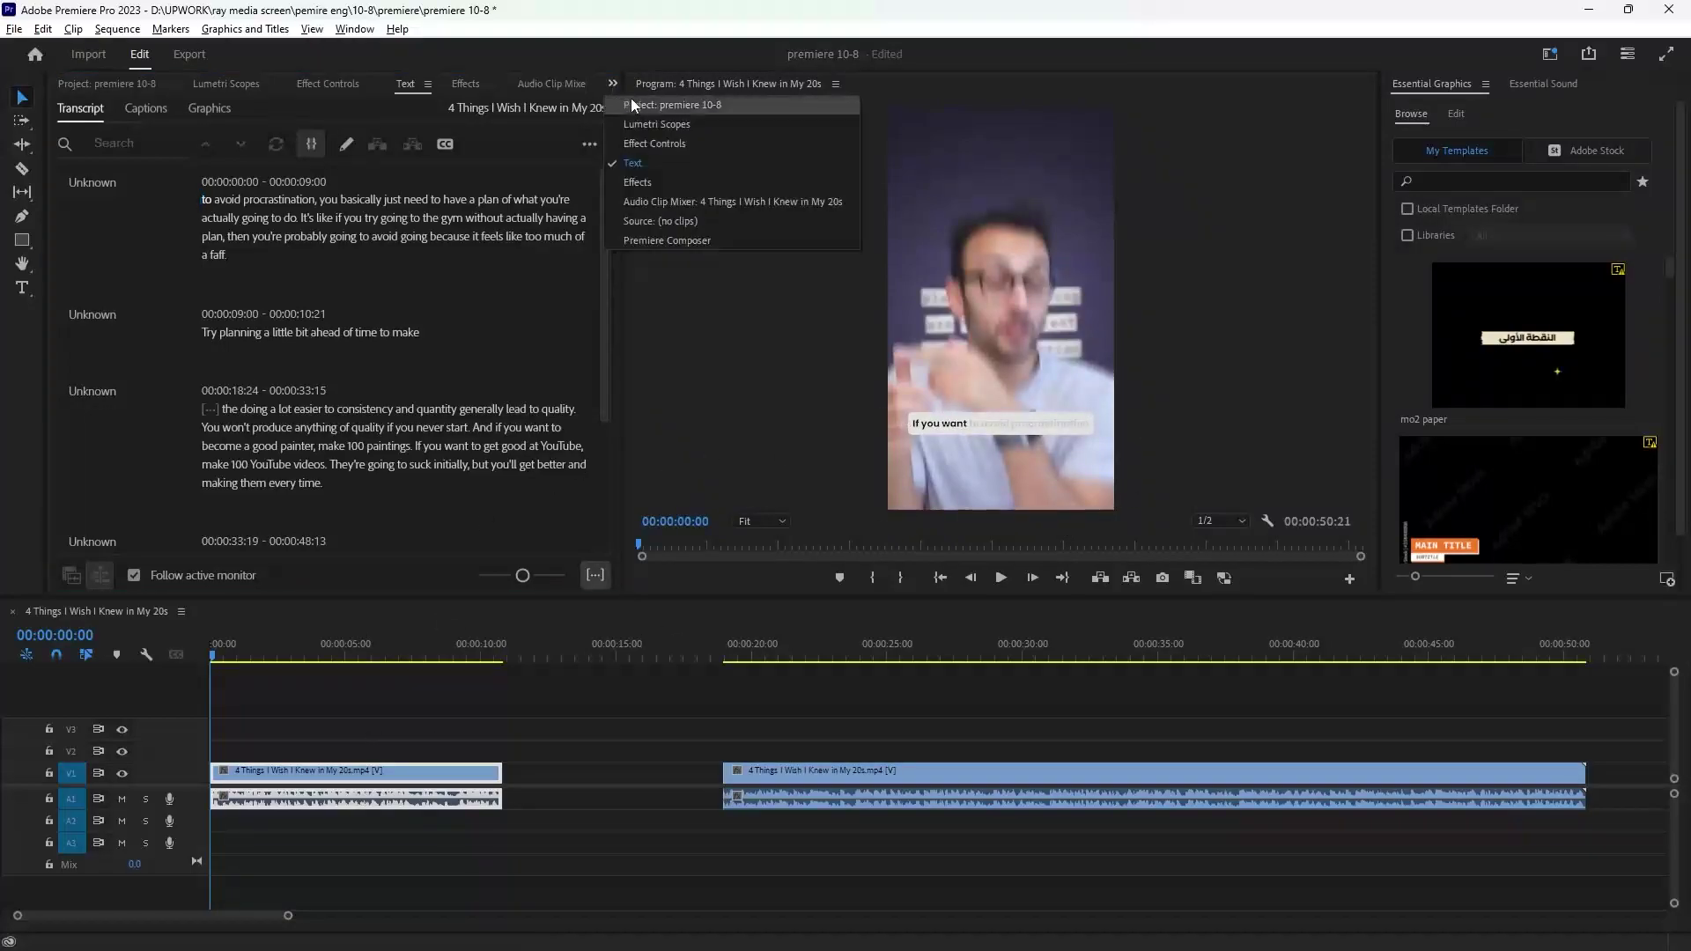
pyautogui.click(643, 96)
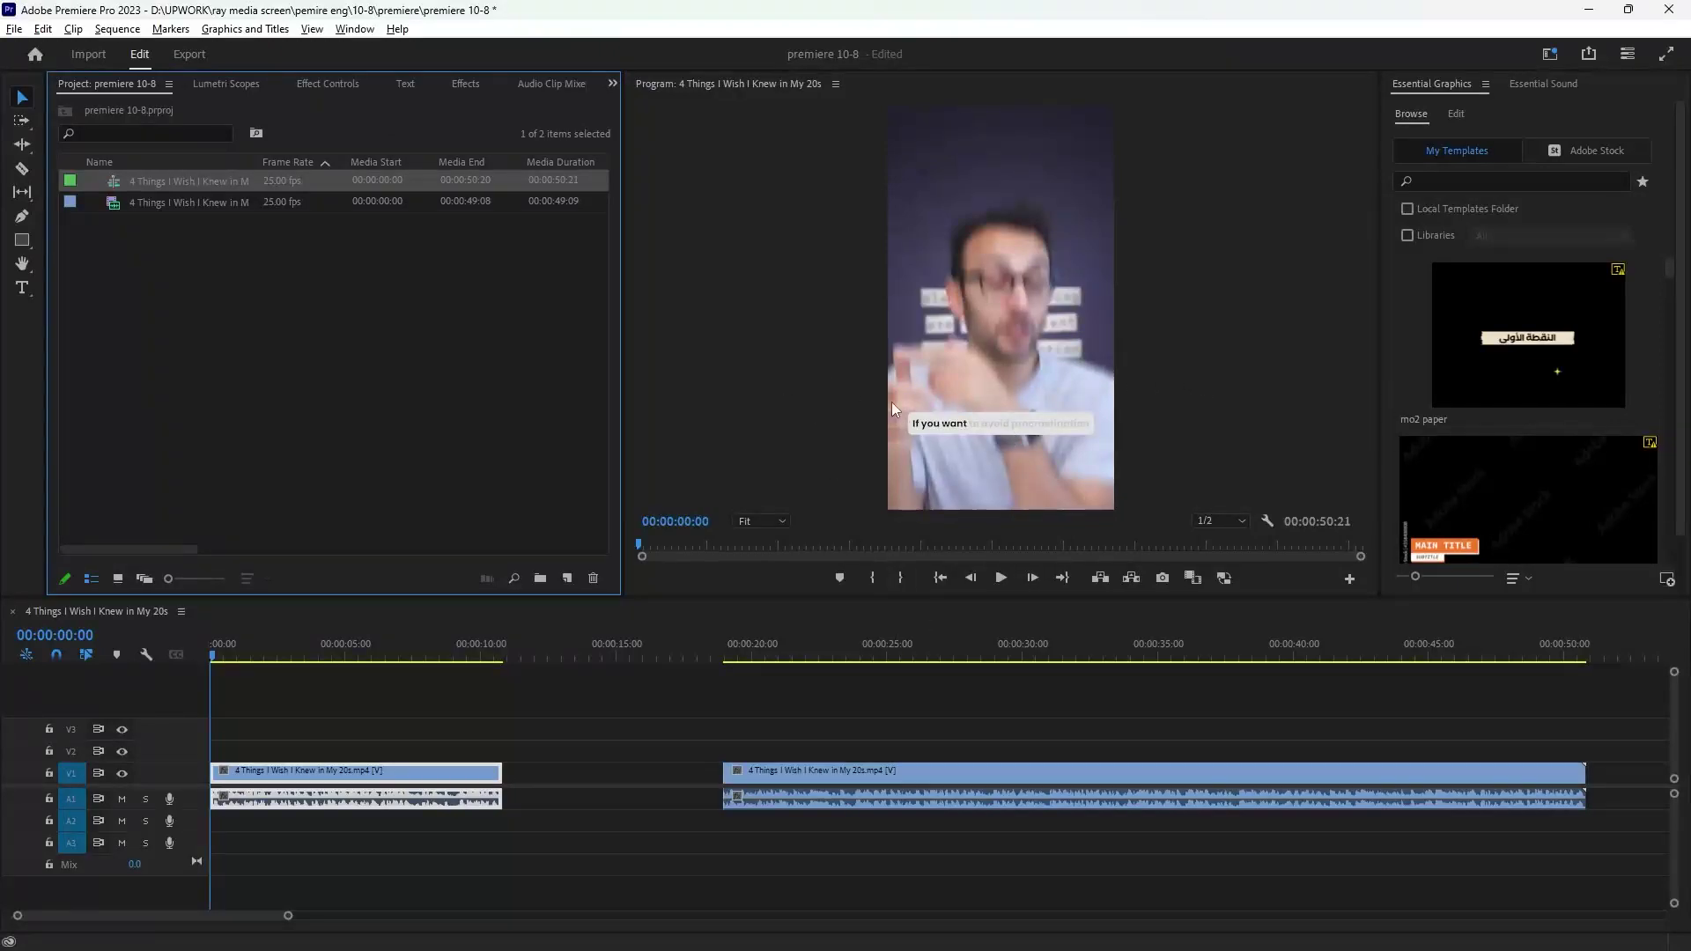
pyautogui.rightClick(239, 306)
pyautogui.moveTo(406, 396)
pyautogui.click(520, 502)
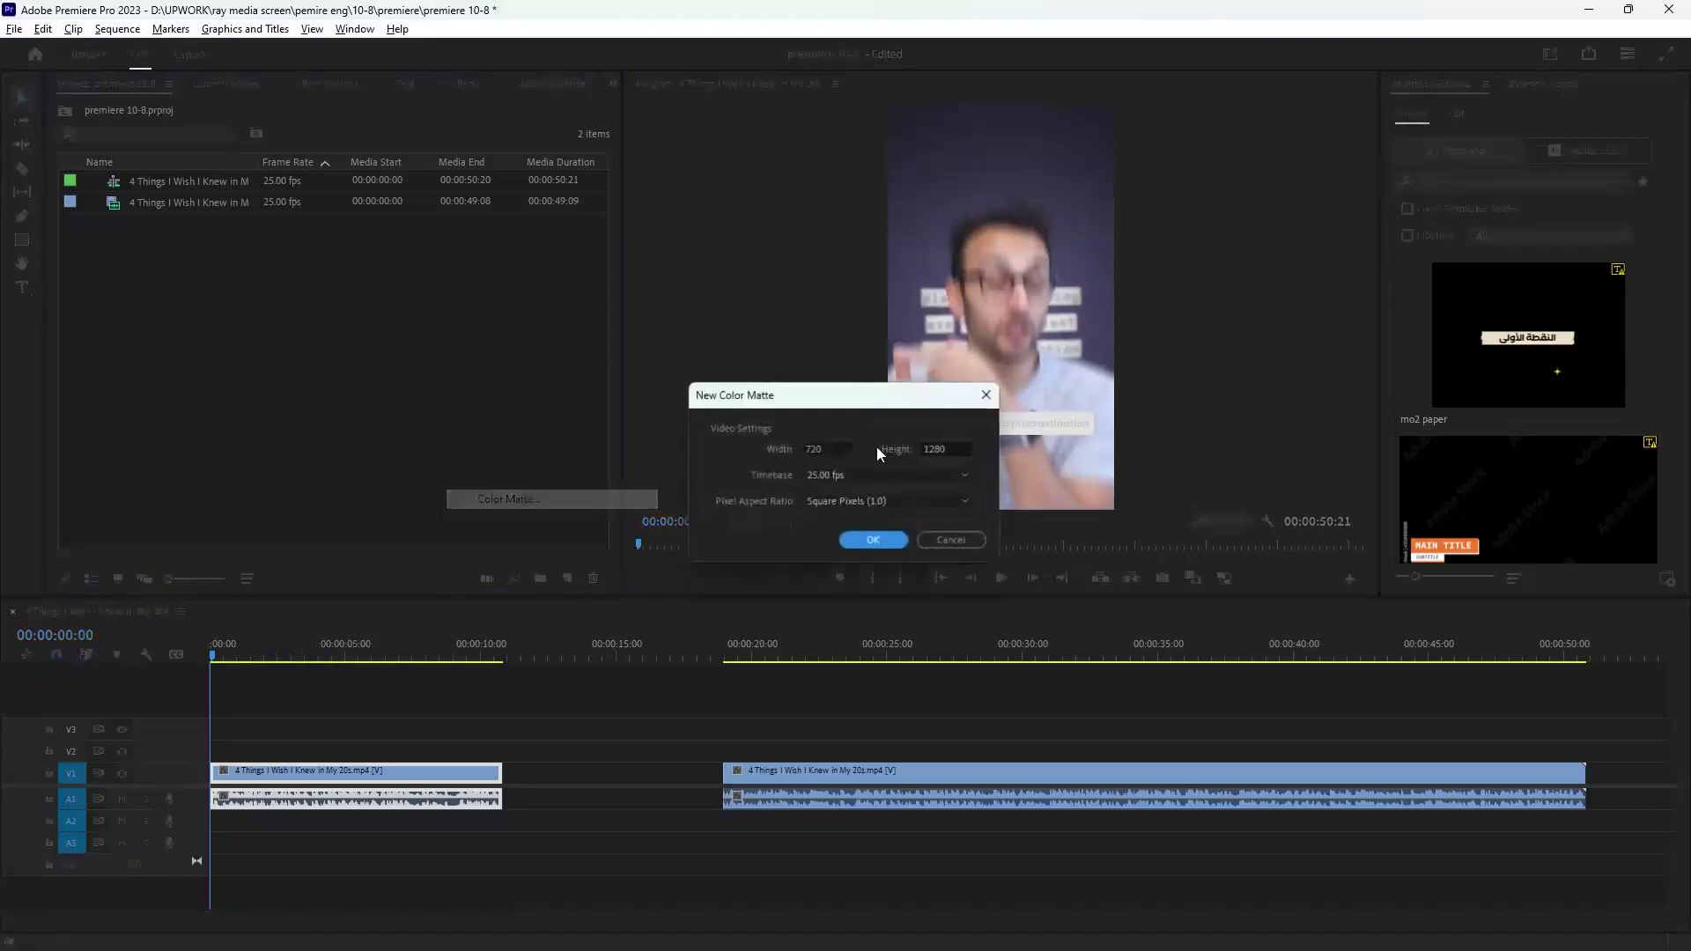
pyautogui.click(857, 543)
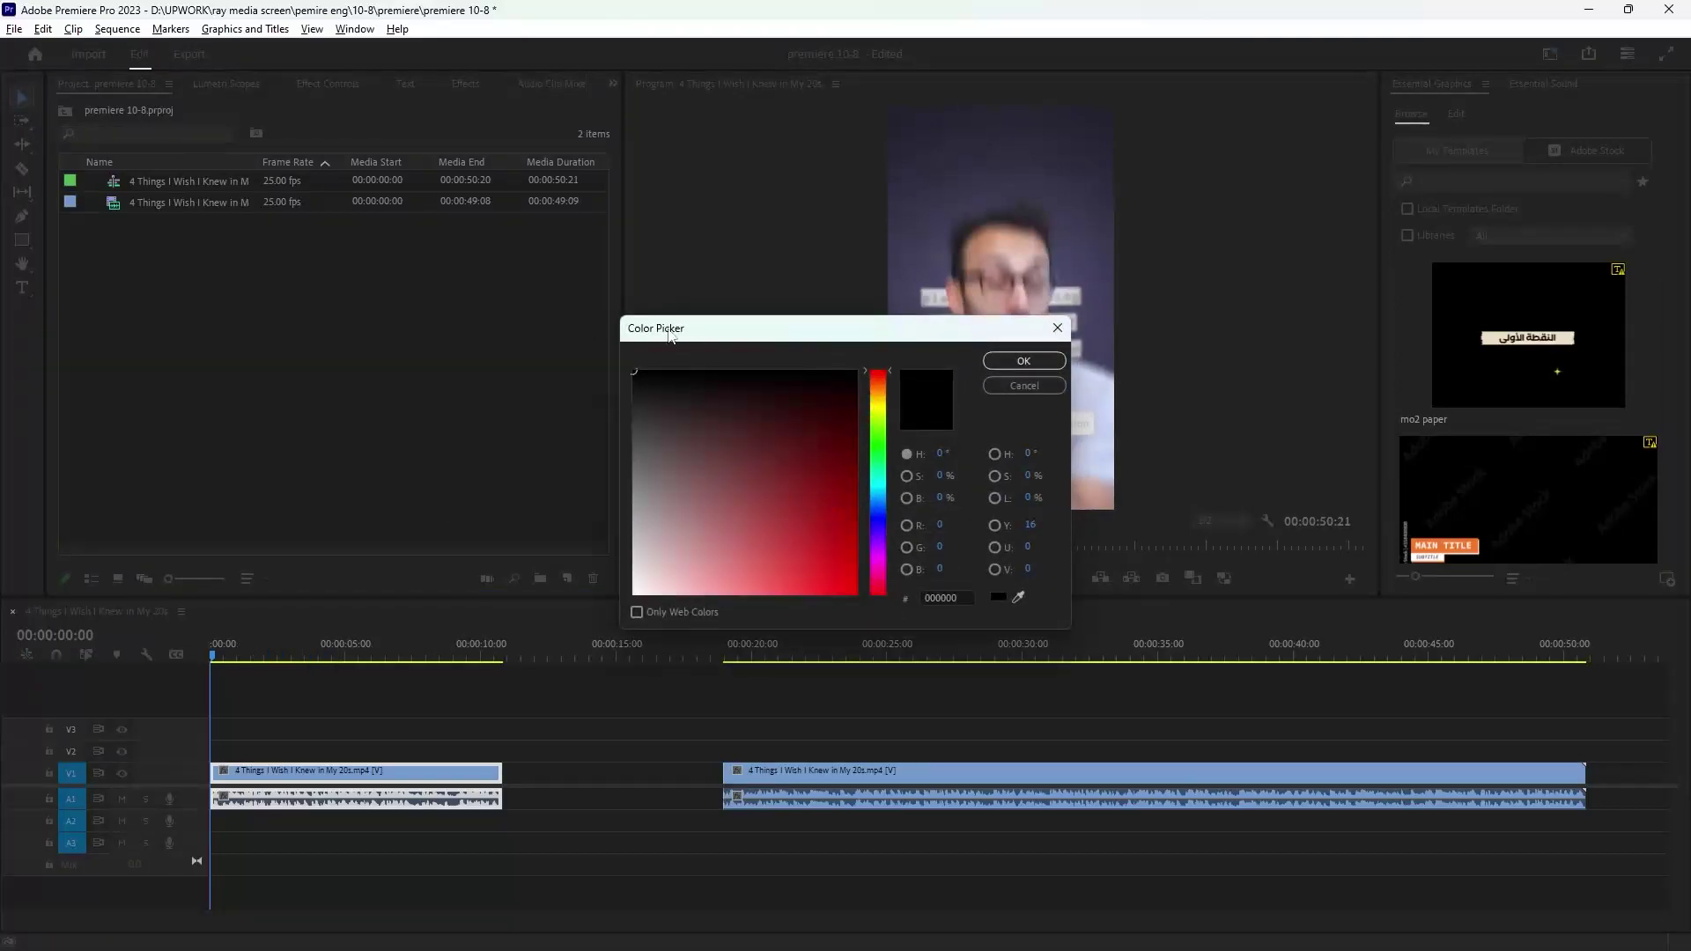
pyautogui.click(1024, 361)
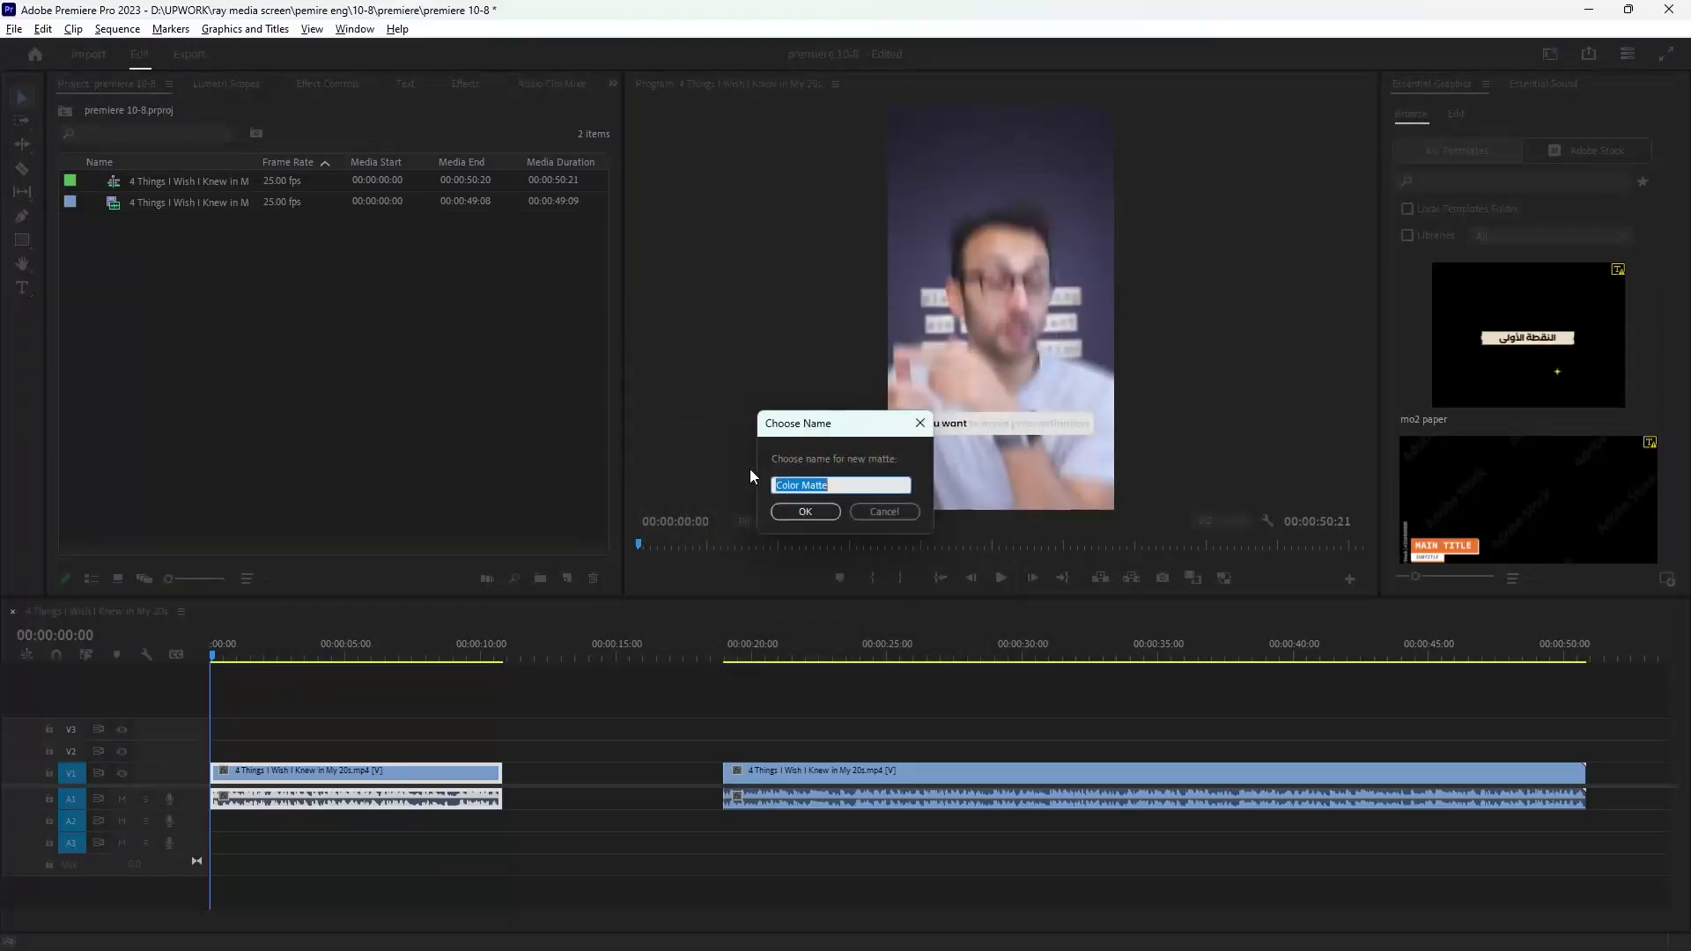
pyautogui.click(806, 512)
# Place the Color Matte on V2, extended over the whole first clip, and set its vertical position to 1581.
pyautogui.moveTo(228, 597); pyautogui.dragTo(231, 749)
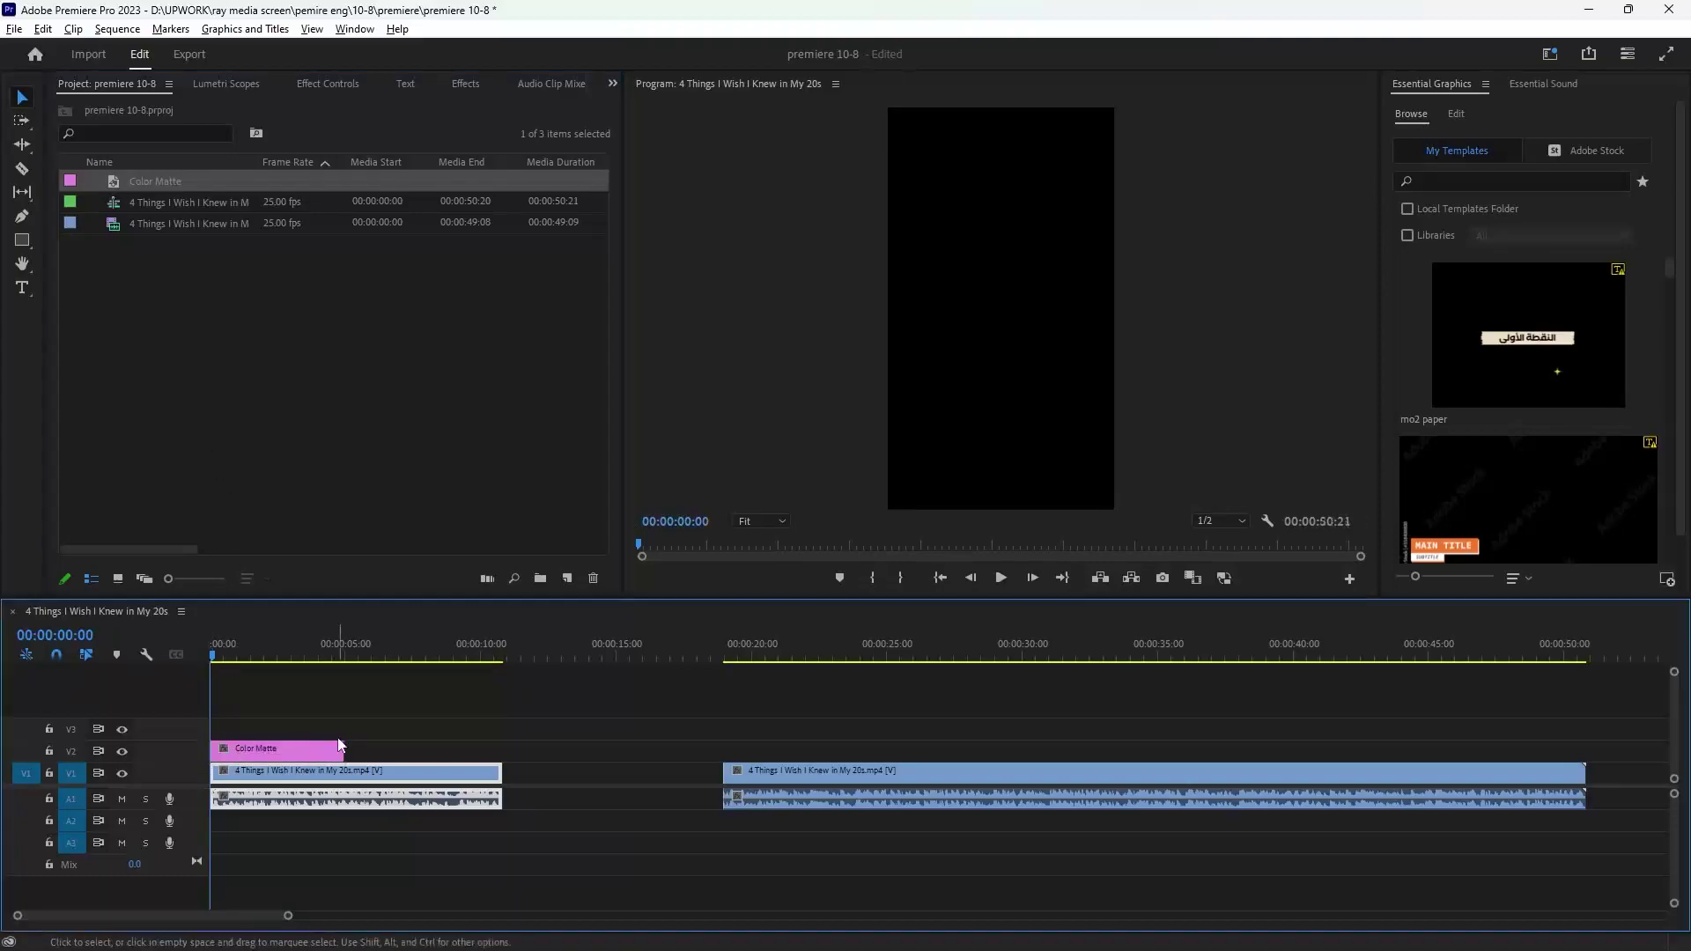
pyautogui.moveTo(349, 749); pyautogui.dragTo(510, 749)
pyautogui.click(328, 83)
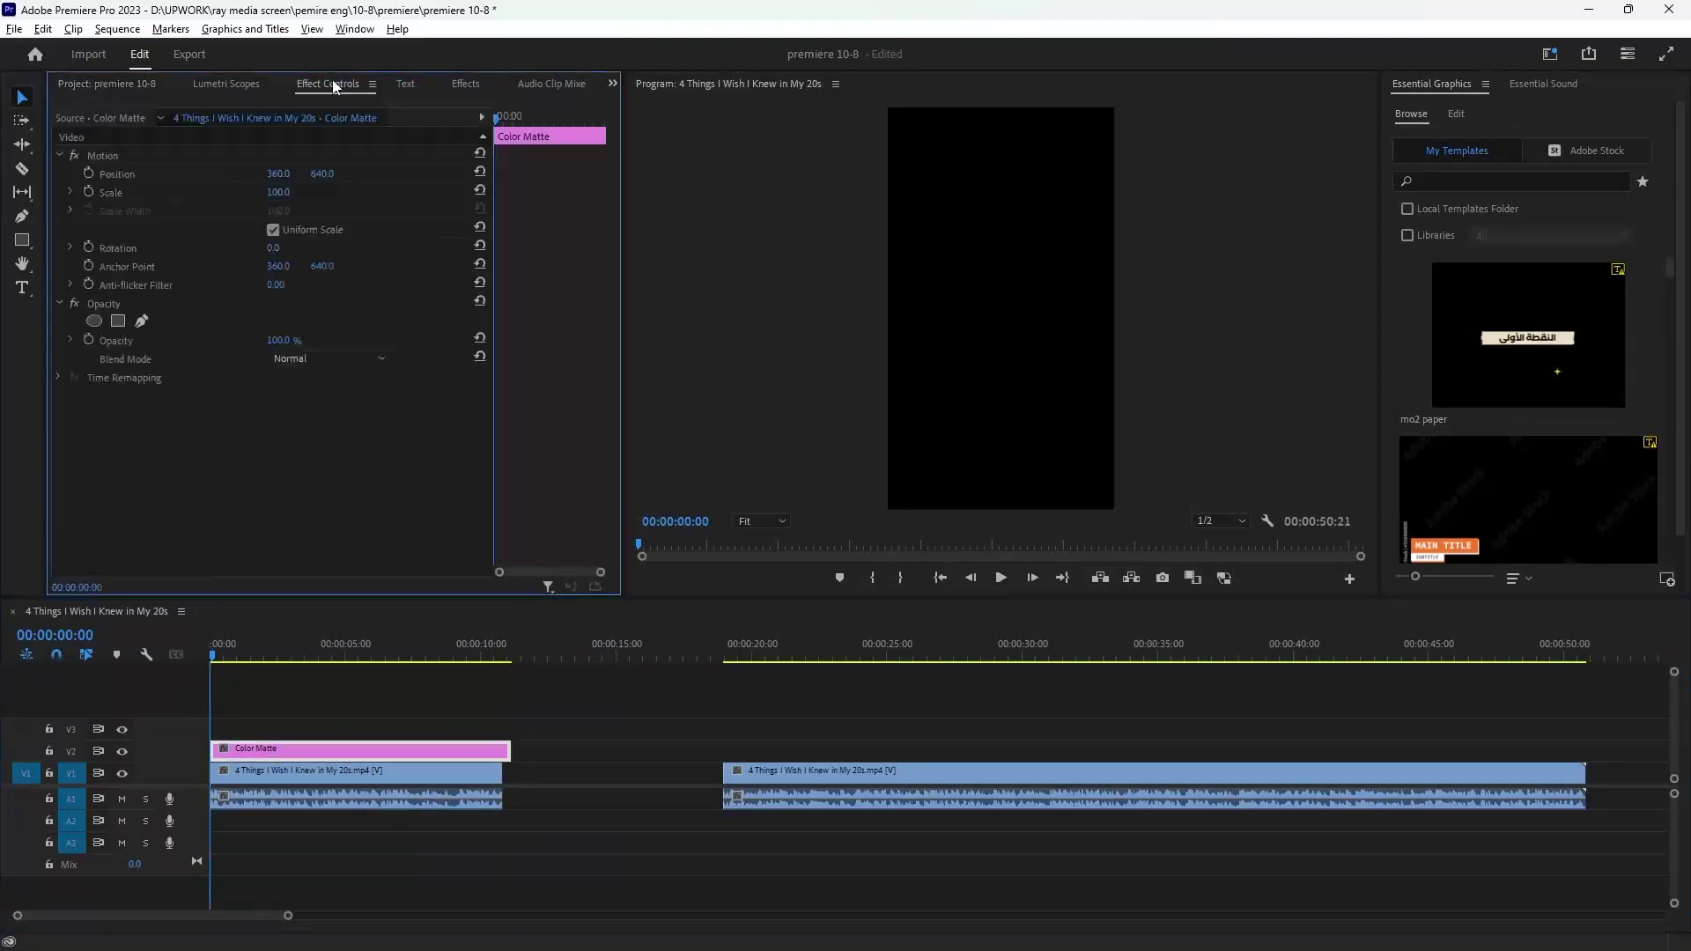
pyautogui.moveTo(325, 173); pyautogui.dragTo(387, 173)
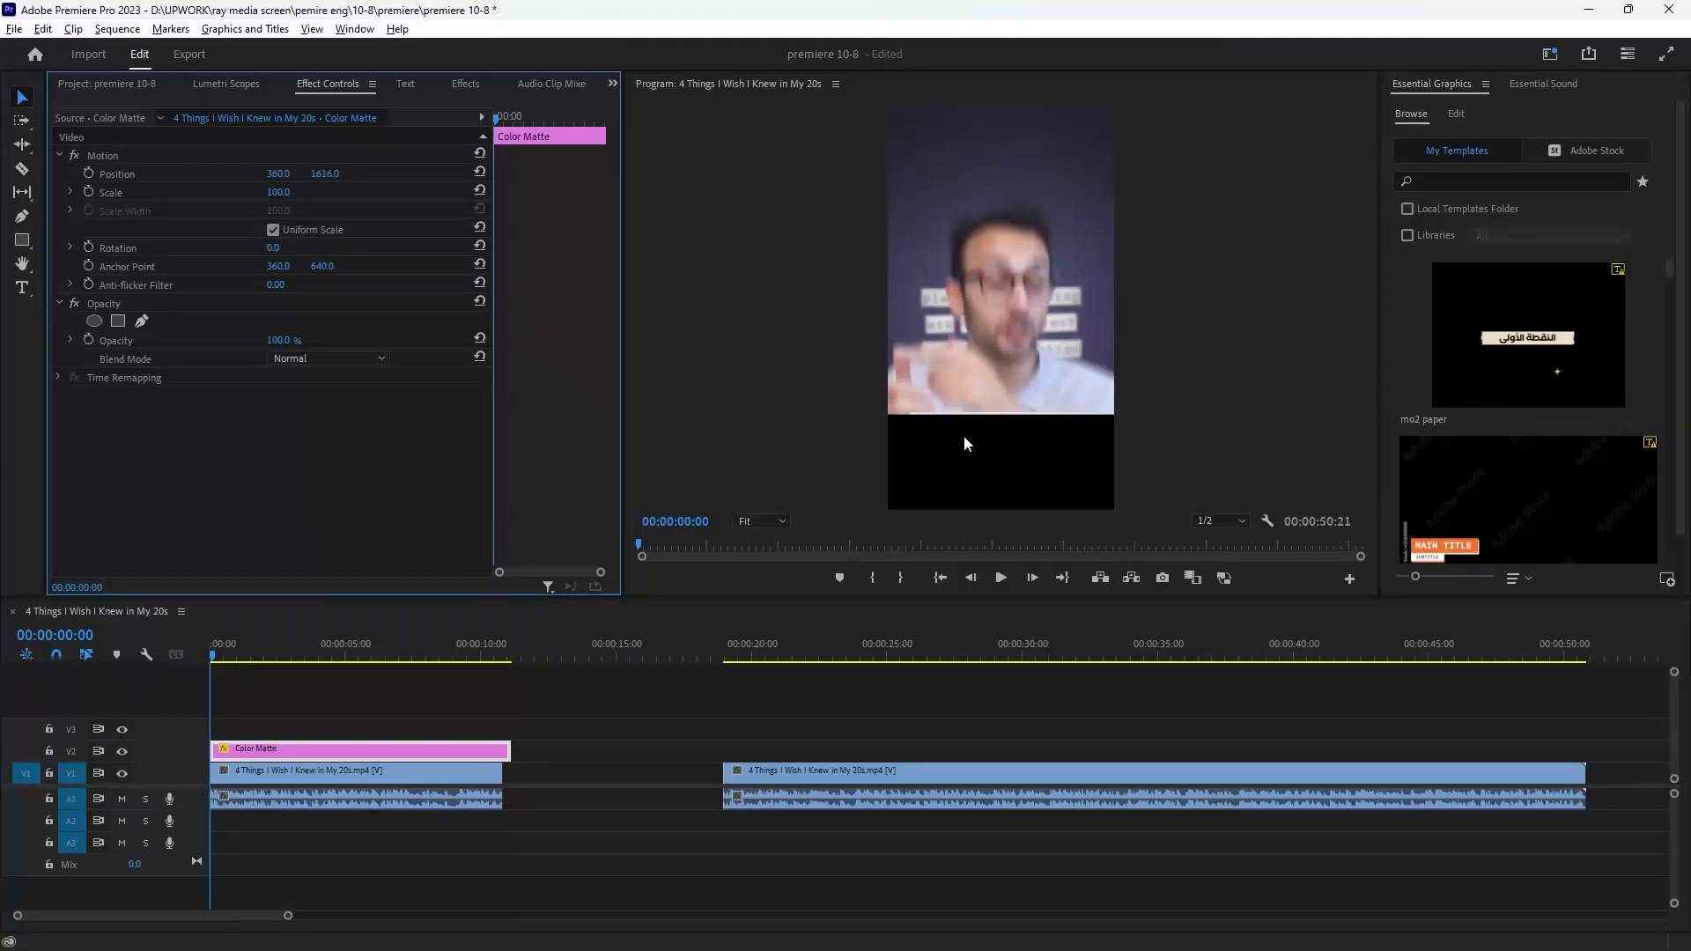
pyautogui.moveTo(333, 174); pyautogui.dragTo(331, 176)
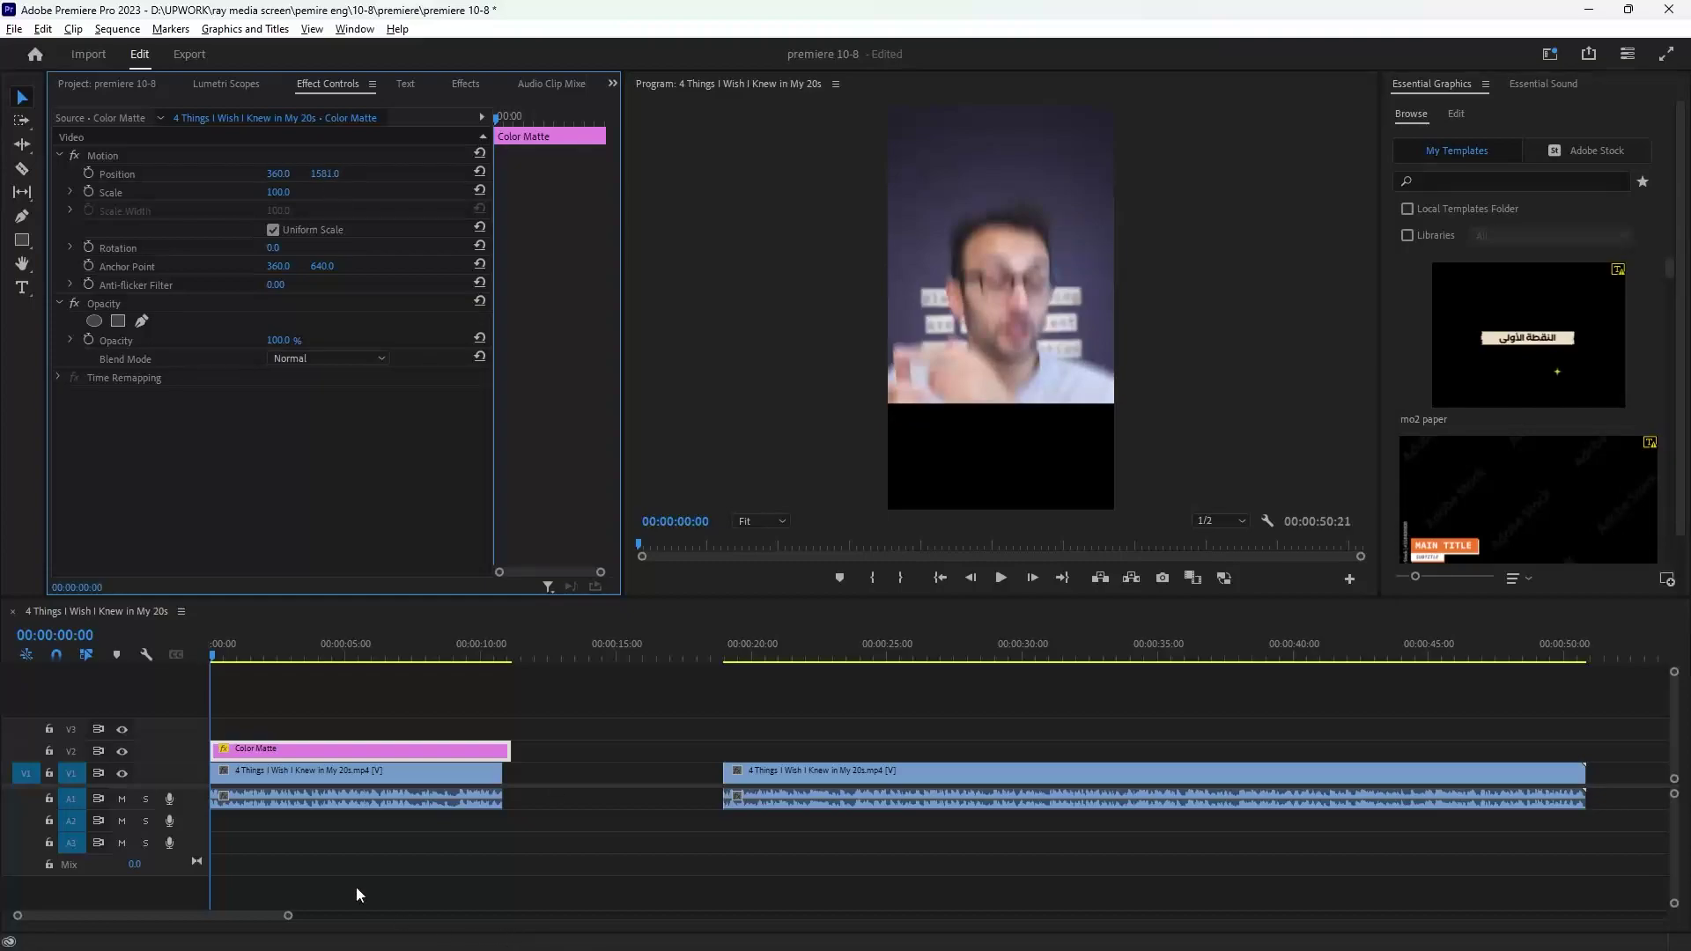
# Create subtitle captions from the transcript with a maximum length of 32 characters and single lines.
pyautogui.click(406, 84)
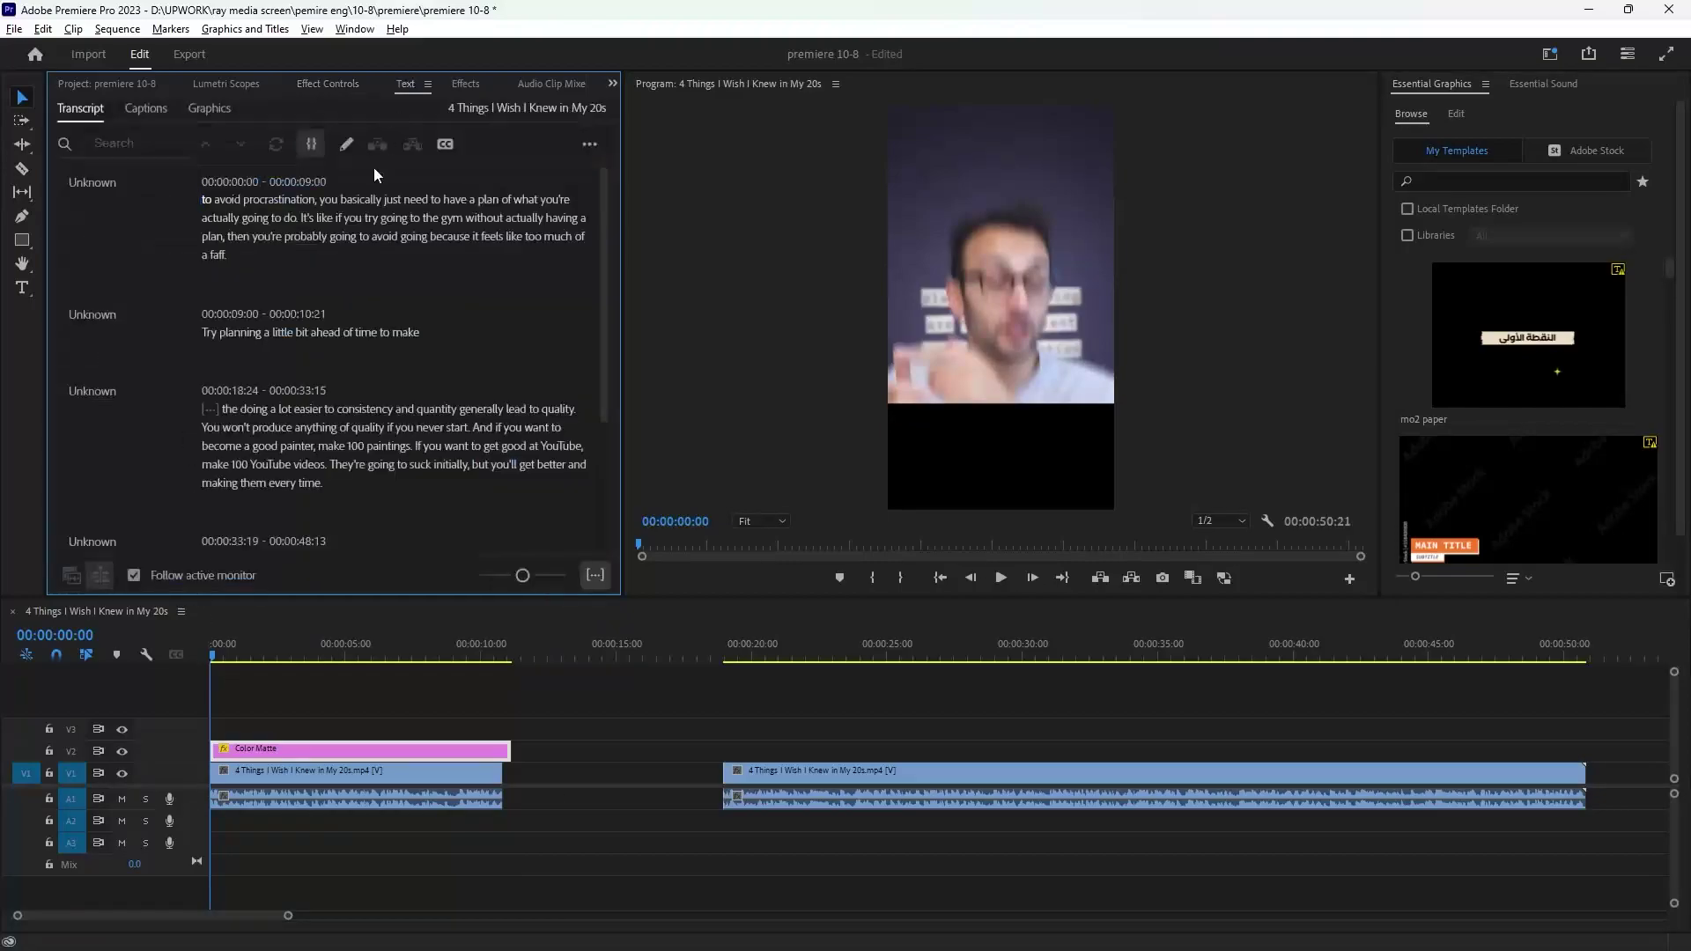
pyautogui.click(444, 145)
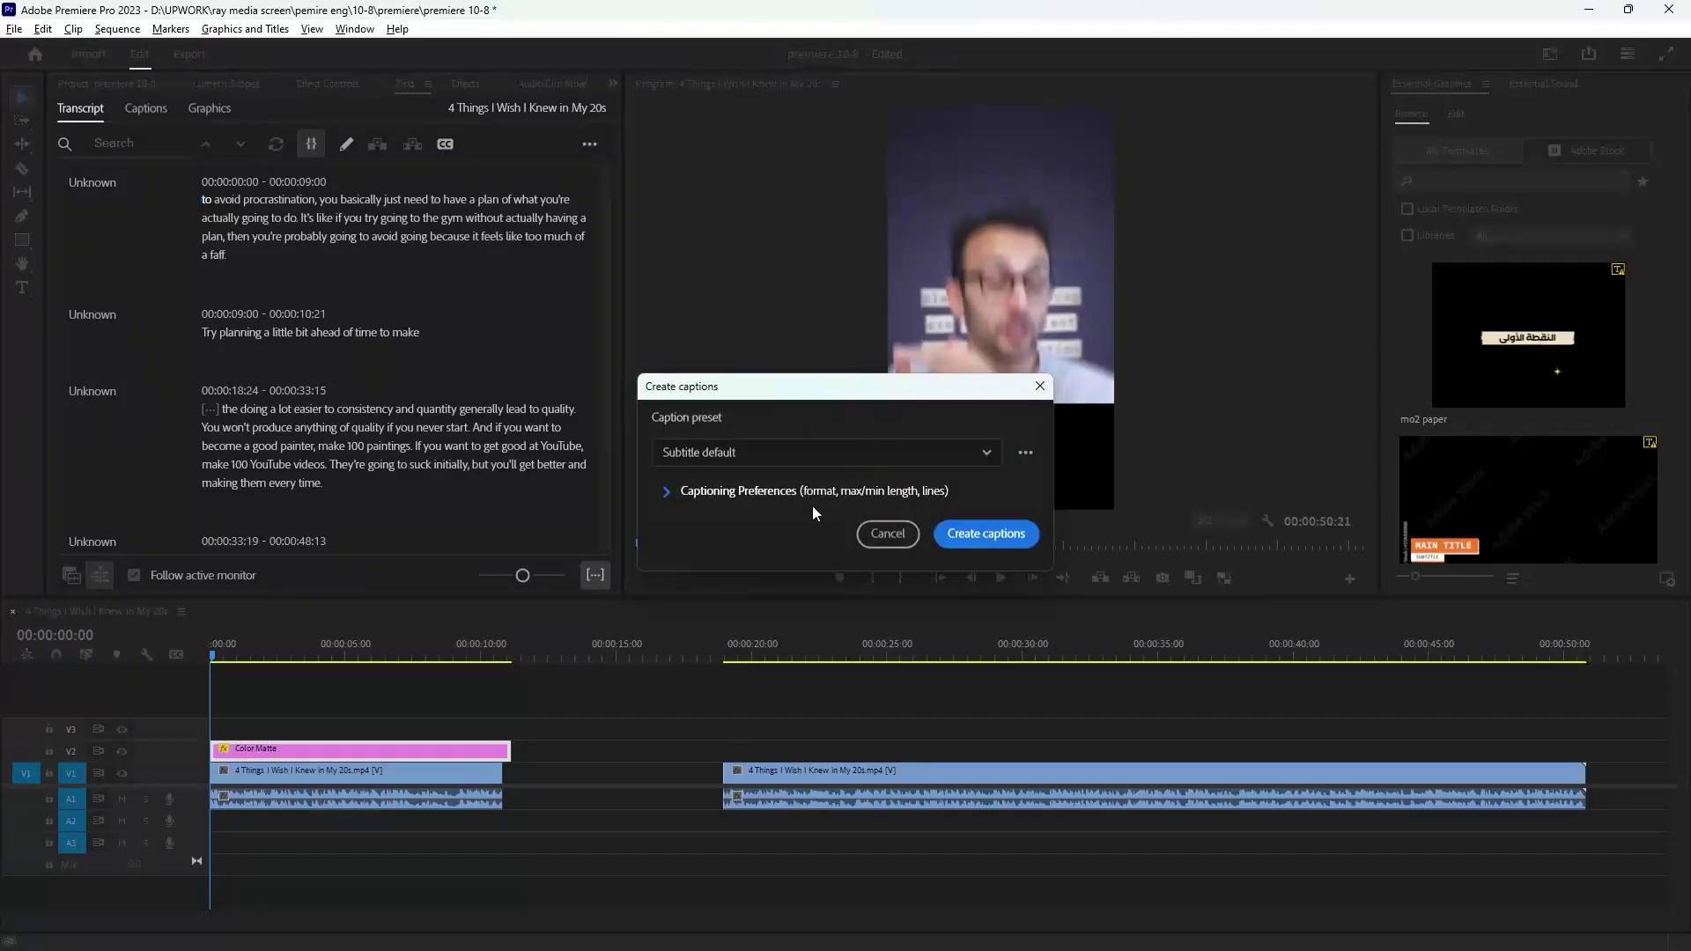
pyautogui.click(668, 493)
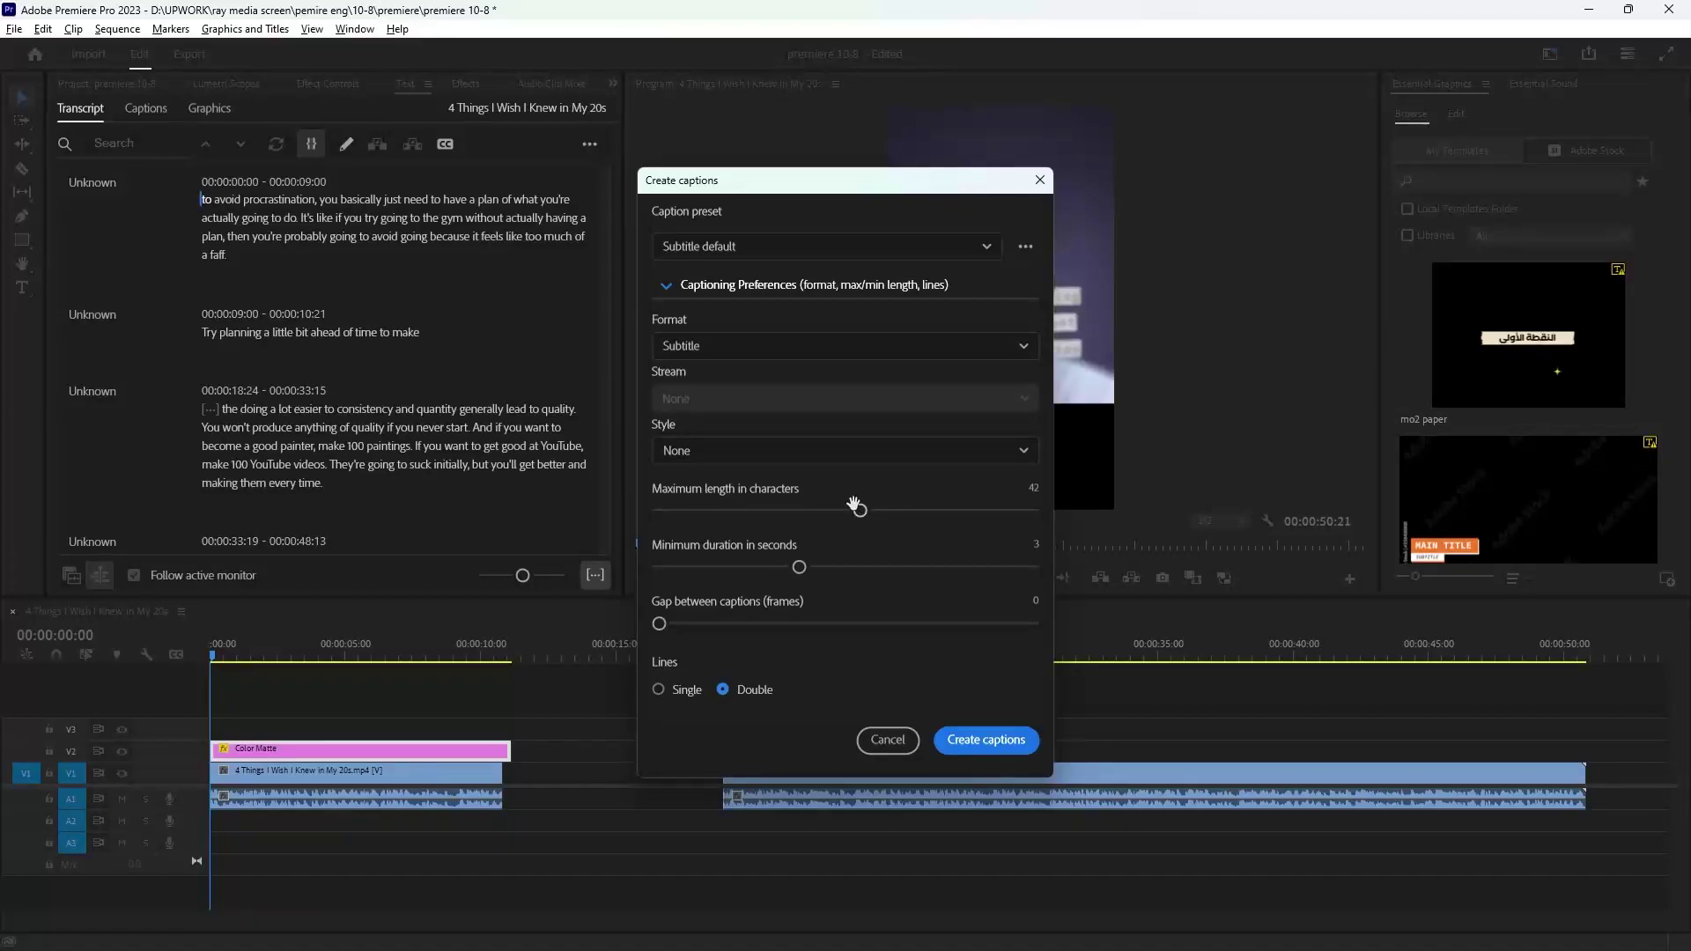
pyautogui.moveTo(854, 507); pyautogui.dragTo(803, 510)
pyautogui.click(679, 691)
pyautogui.moveTo(896, 194); pyautogui.dragTo(547, 221)
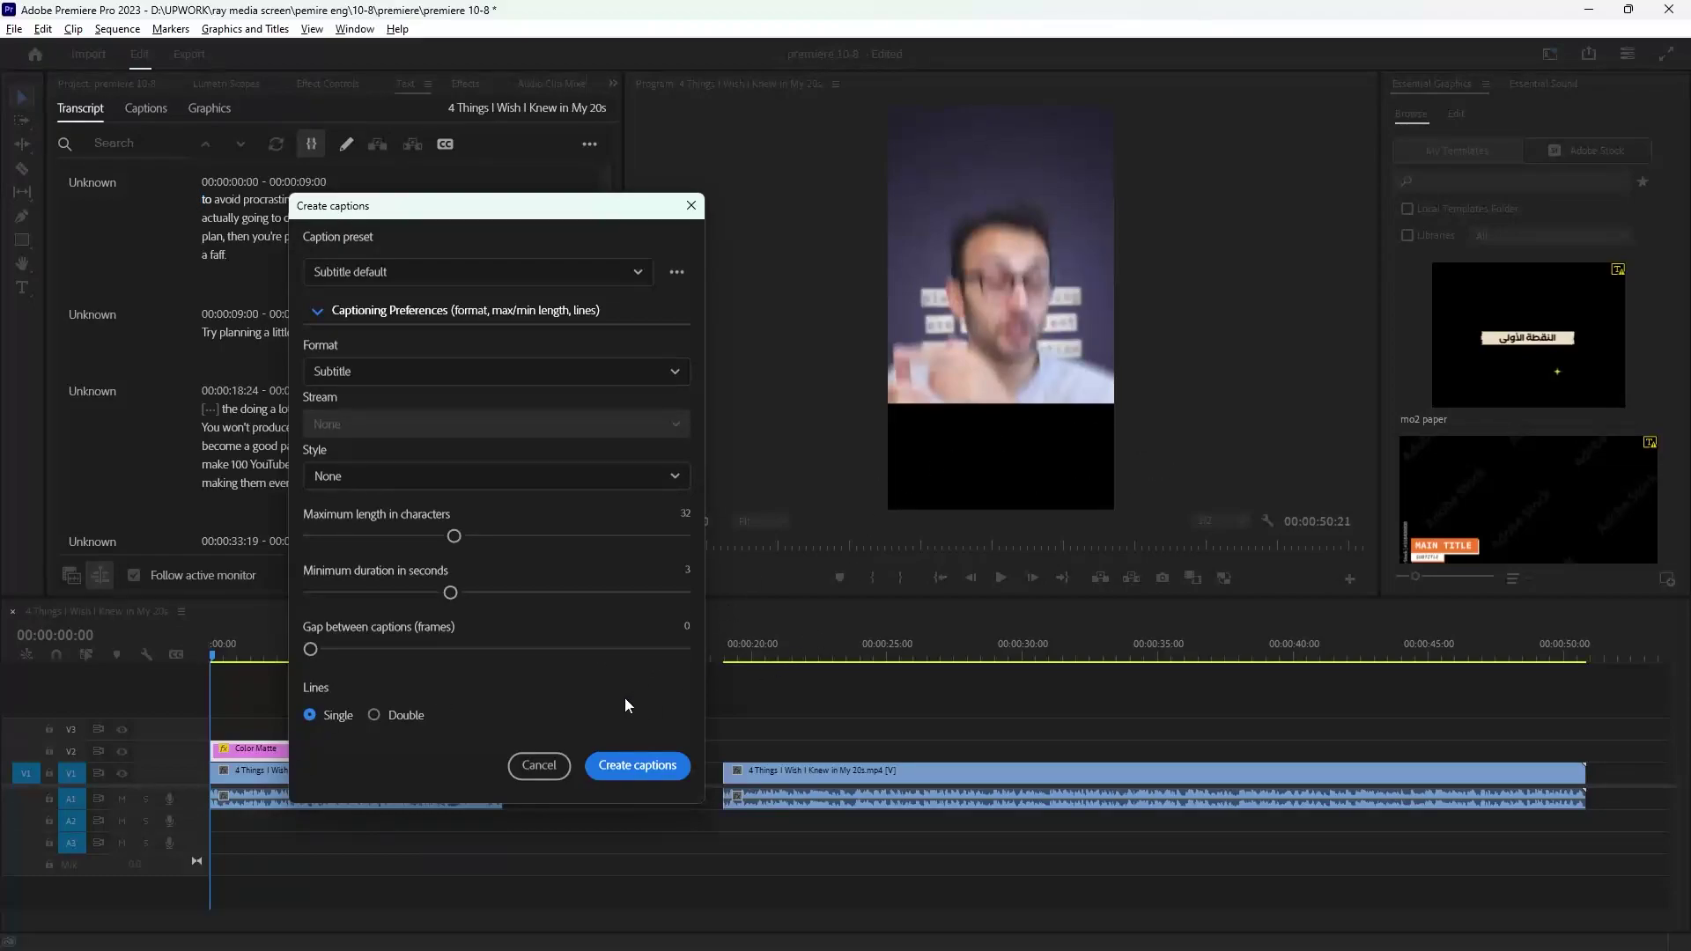
pyautogui.click(656, 763)
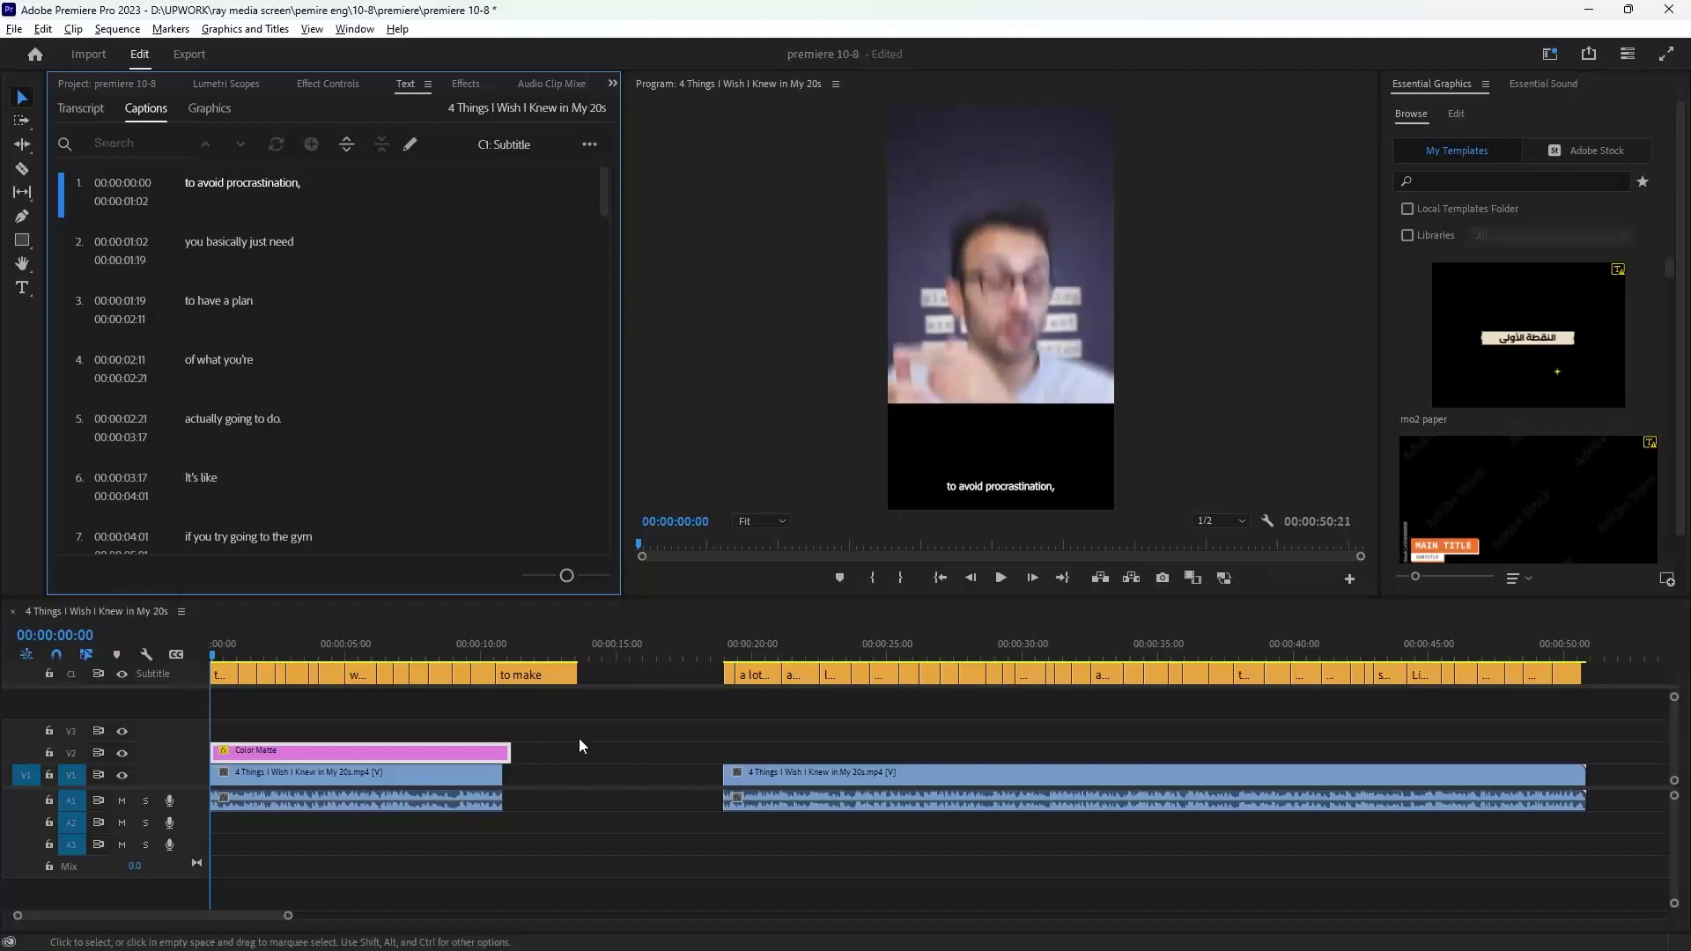
# Move the first caption, "to avoid procrastination,", up within the black band to a vertical offset of about -125.
pyautogui.click(605, 732)
pyautogui.press('=')
pyautogui.press('=')
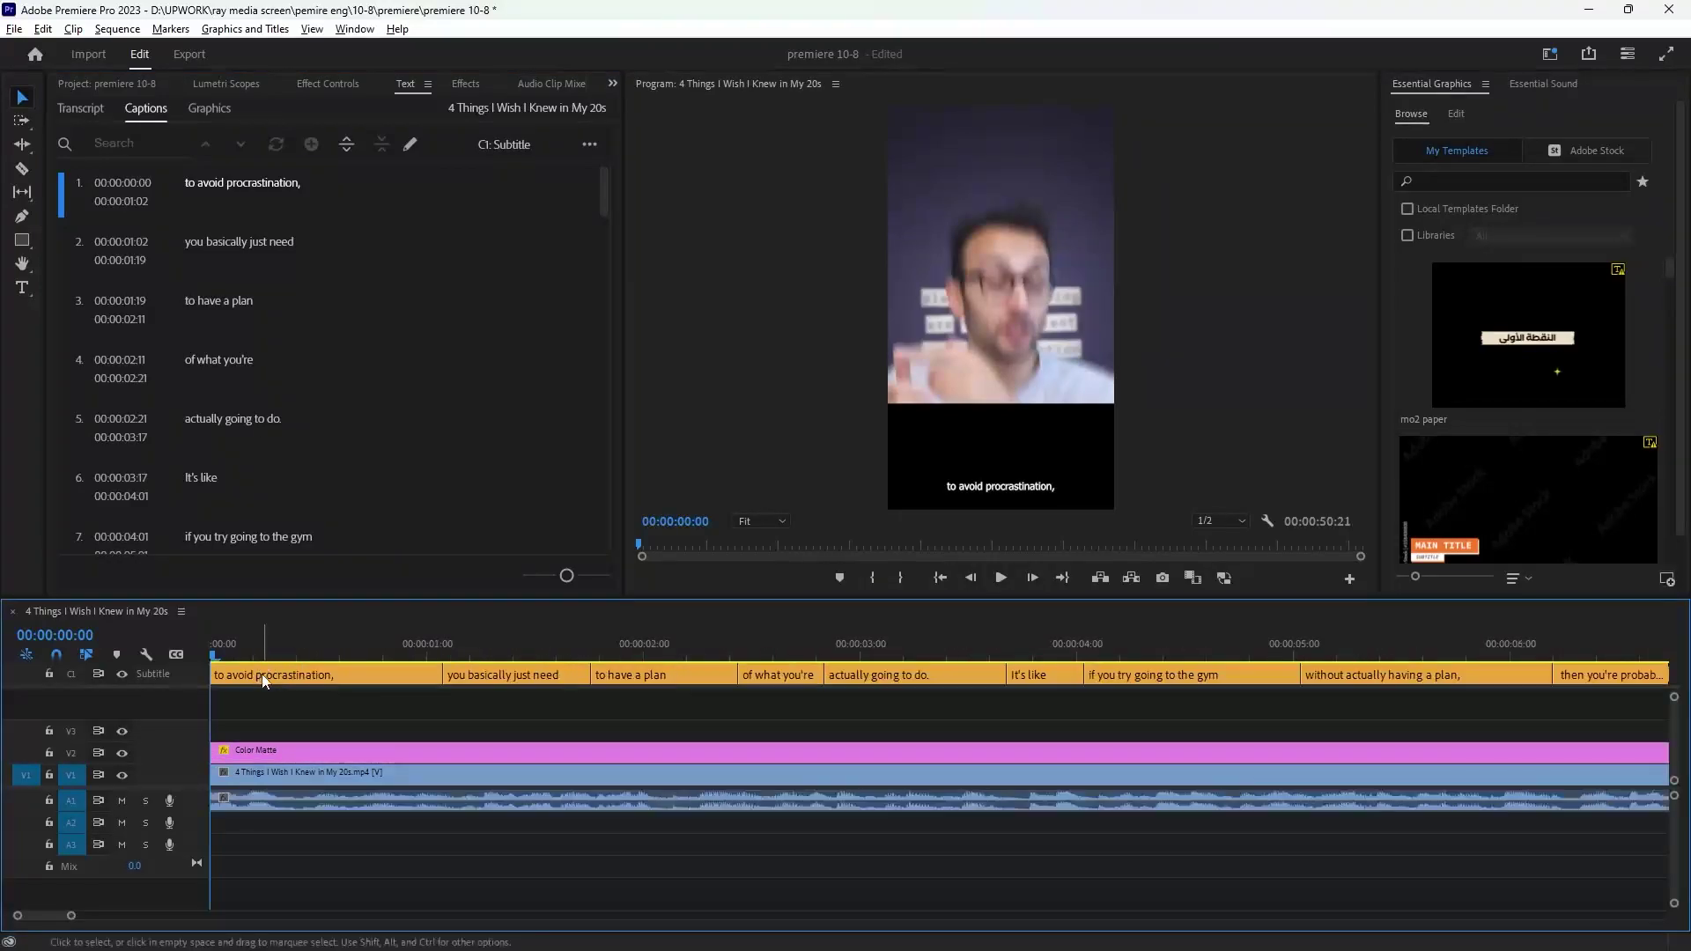
pyautogui.click(350, 674)
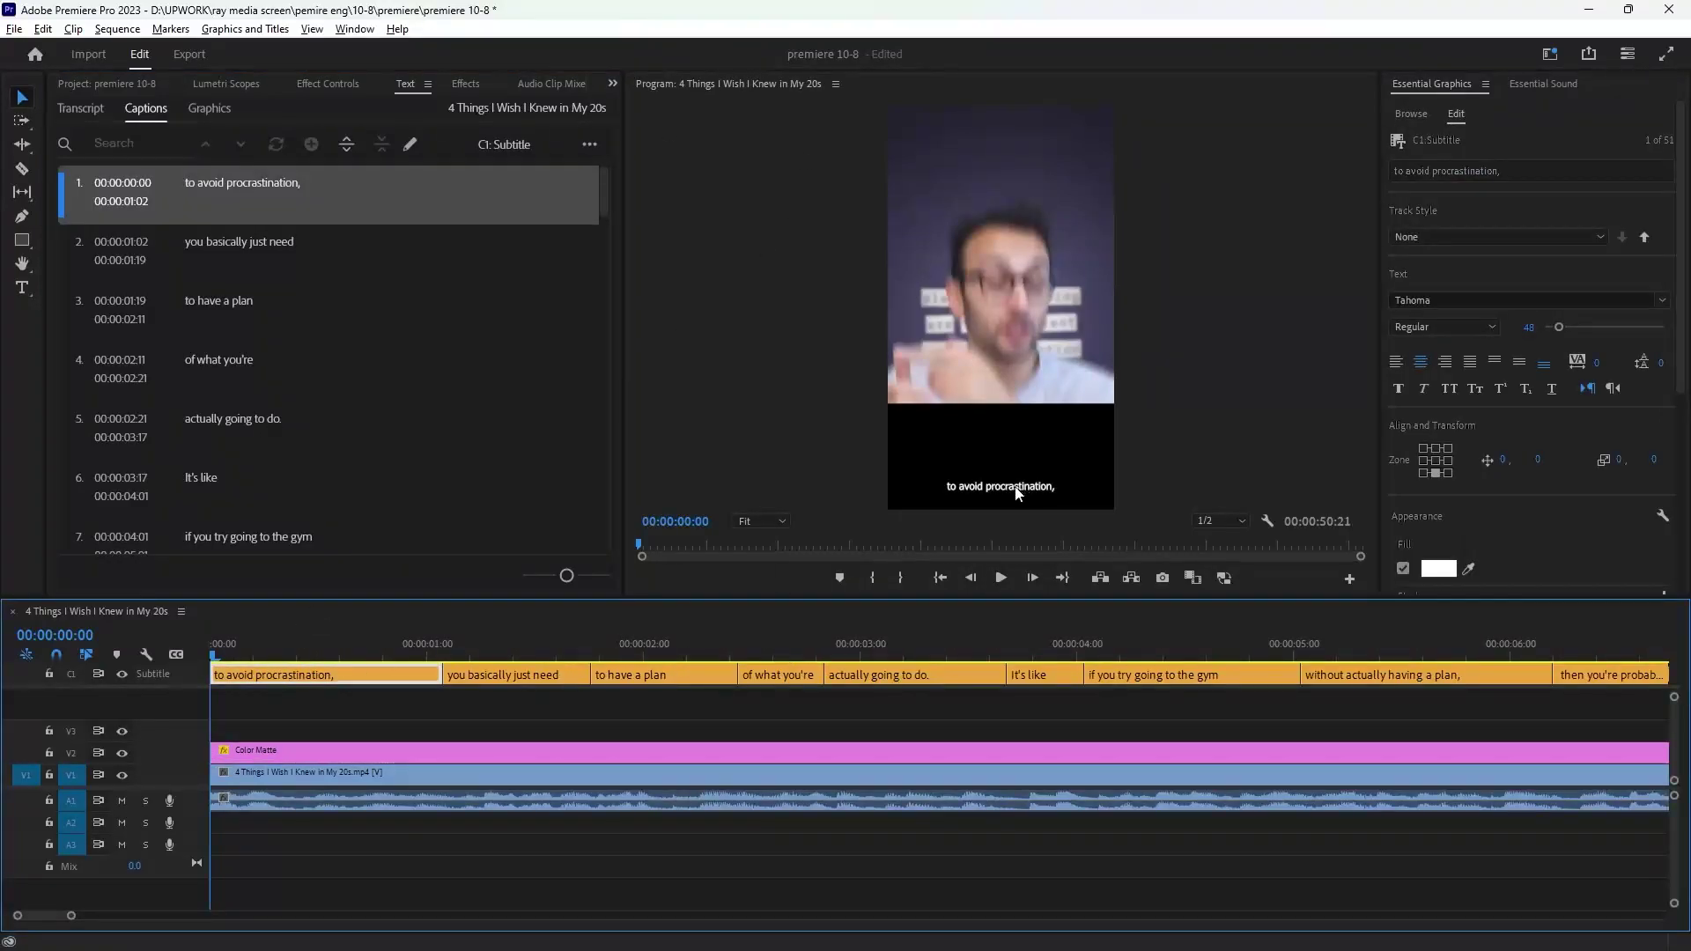
pyautogui.moveTo(1018, 492); pyautogui.dragTo(1019, 444)
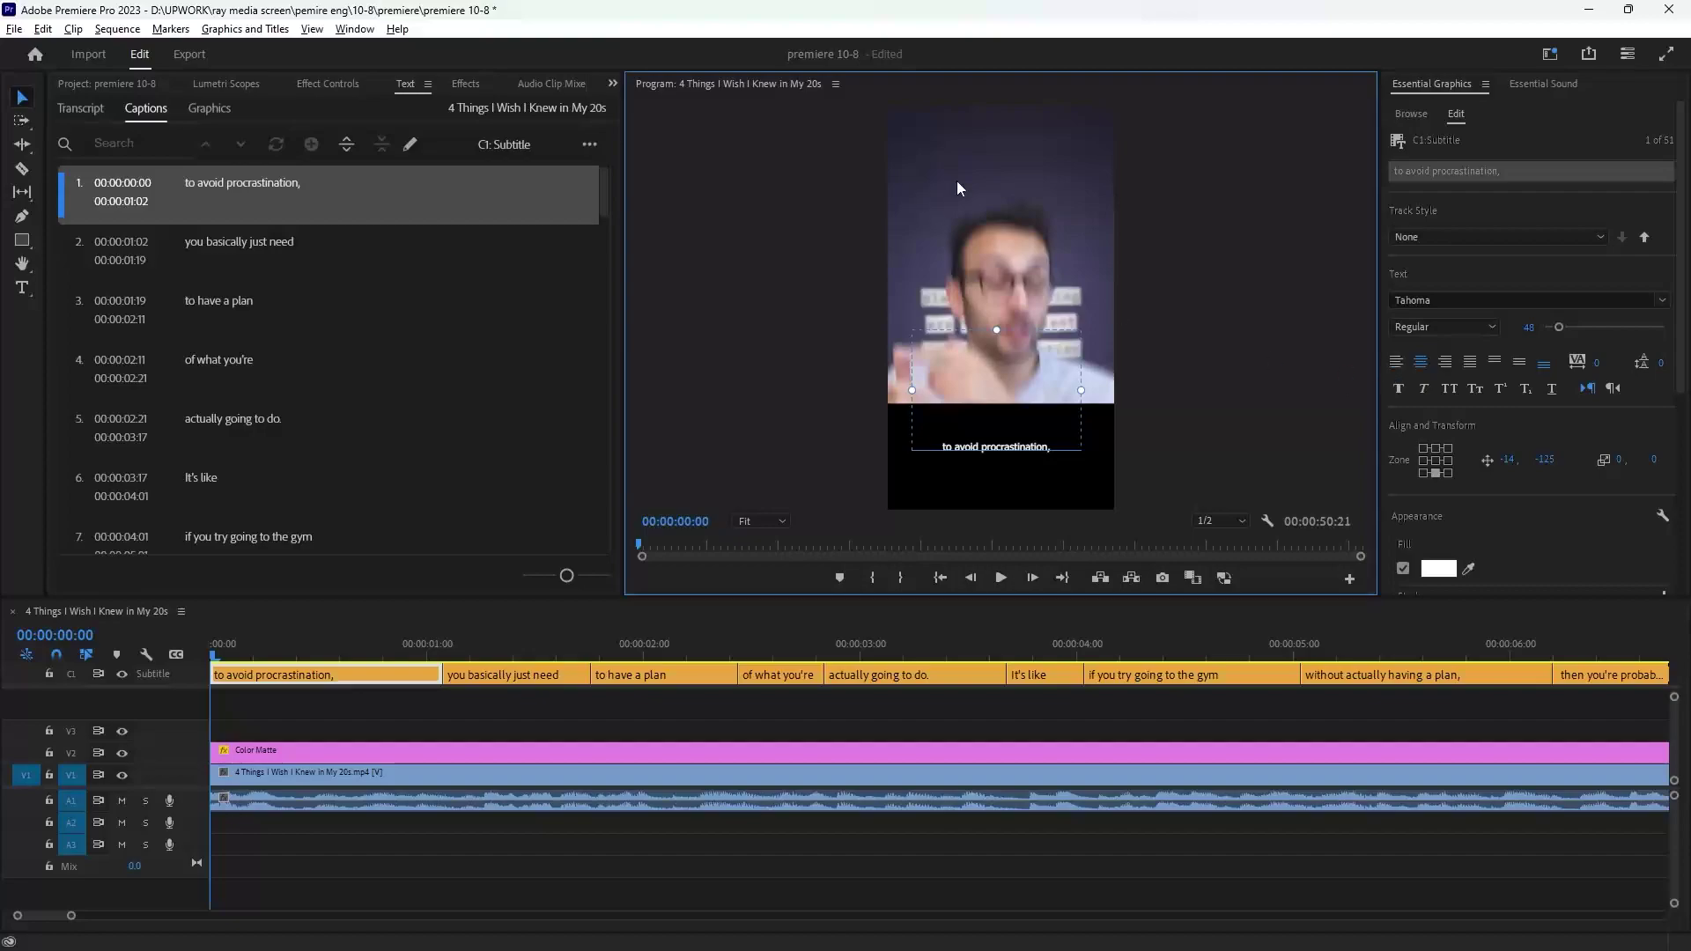
# Change the first caption's font to Giga Sans Bold Italic and enlarge its text.
pyautogui.scroll(-2, 1507, 533)
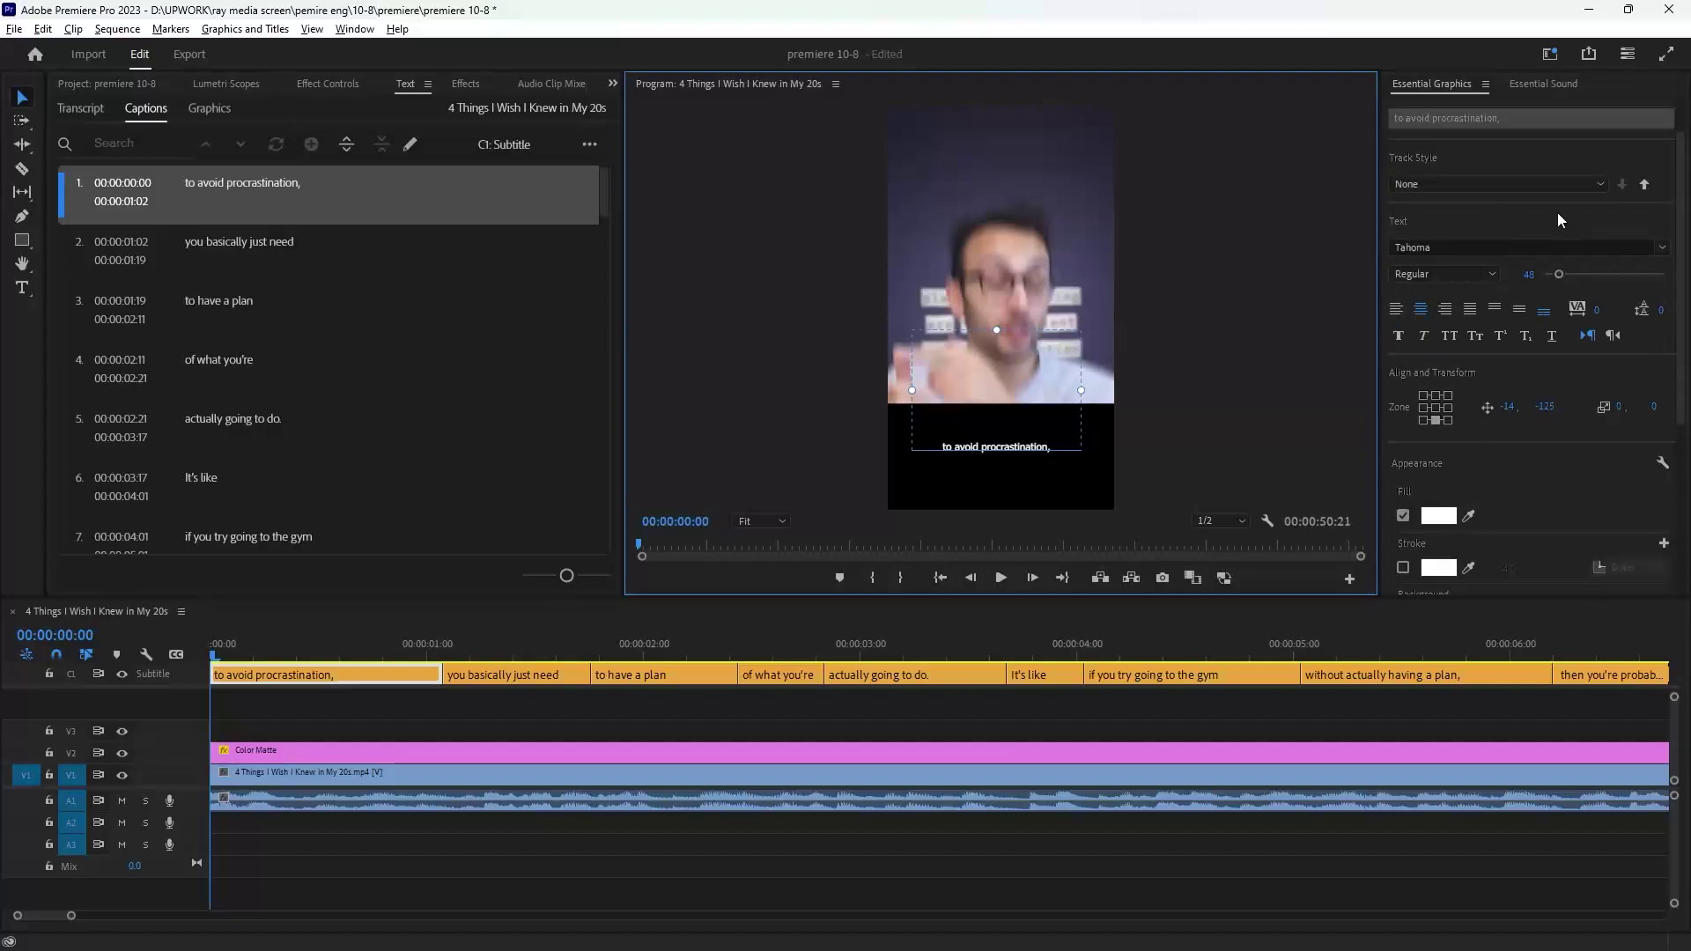
pyautogui.click(1661, 247)
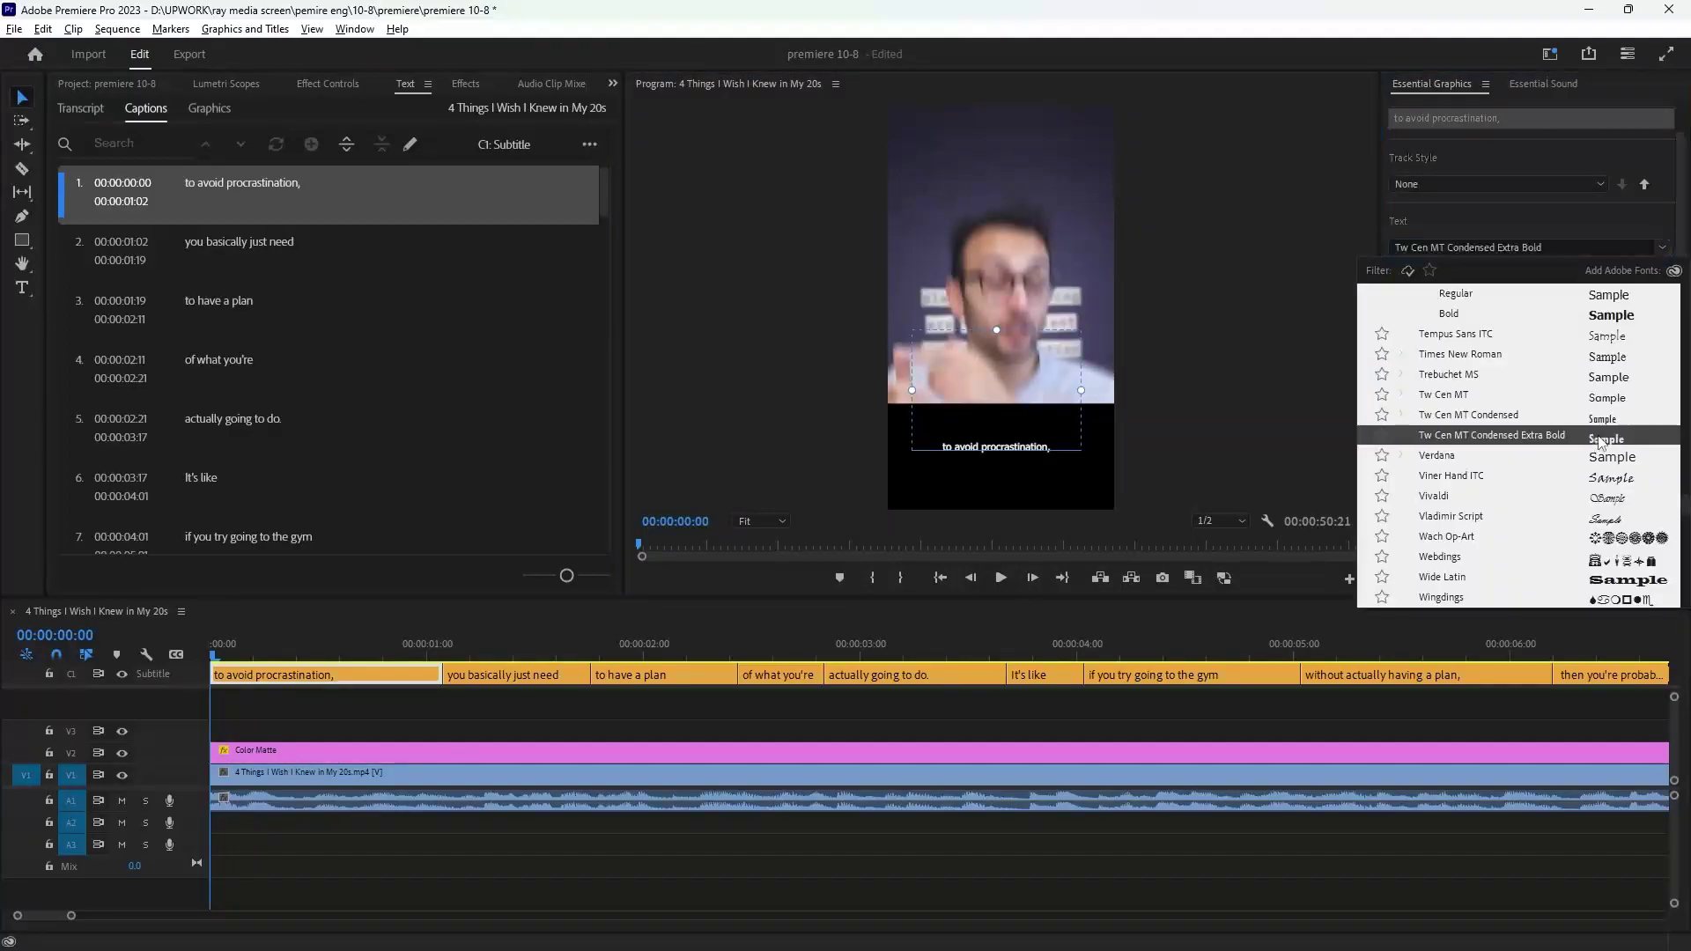
pyautogui.click(1489, 435)
pyautogui.scroll(-4, 1493, 251)
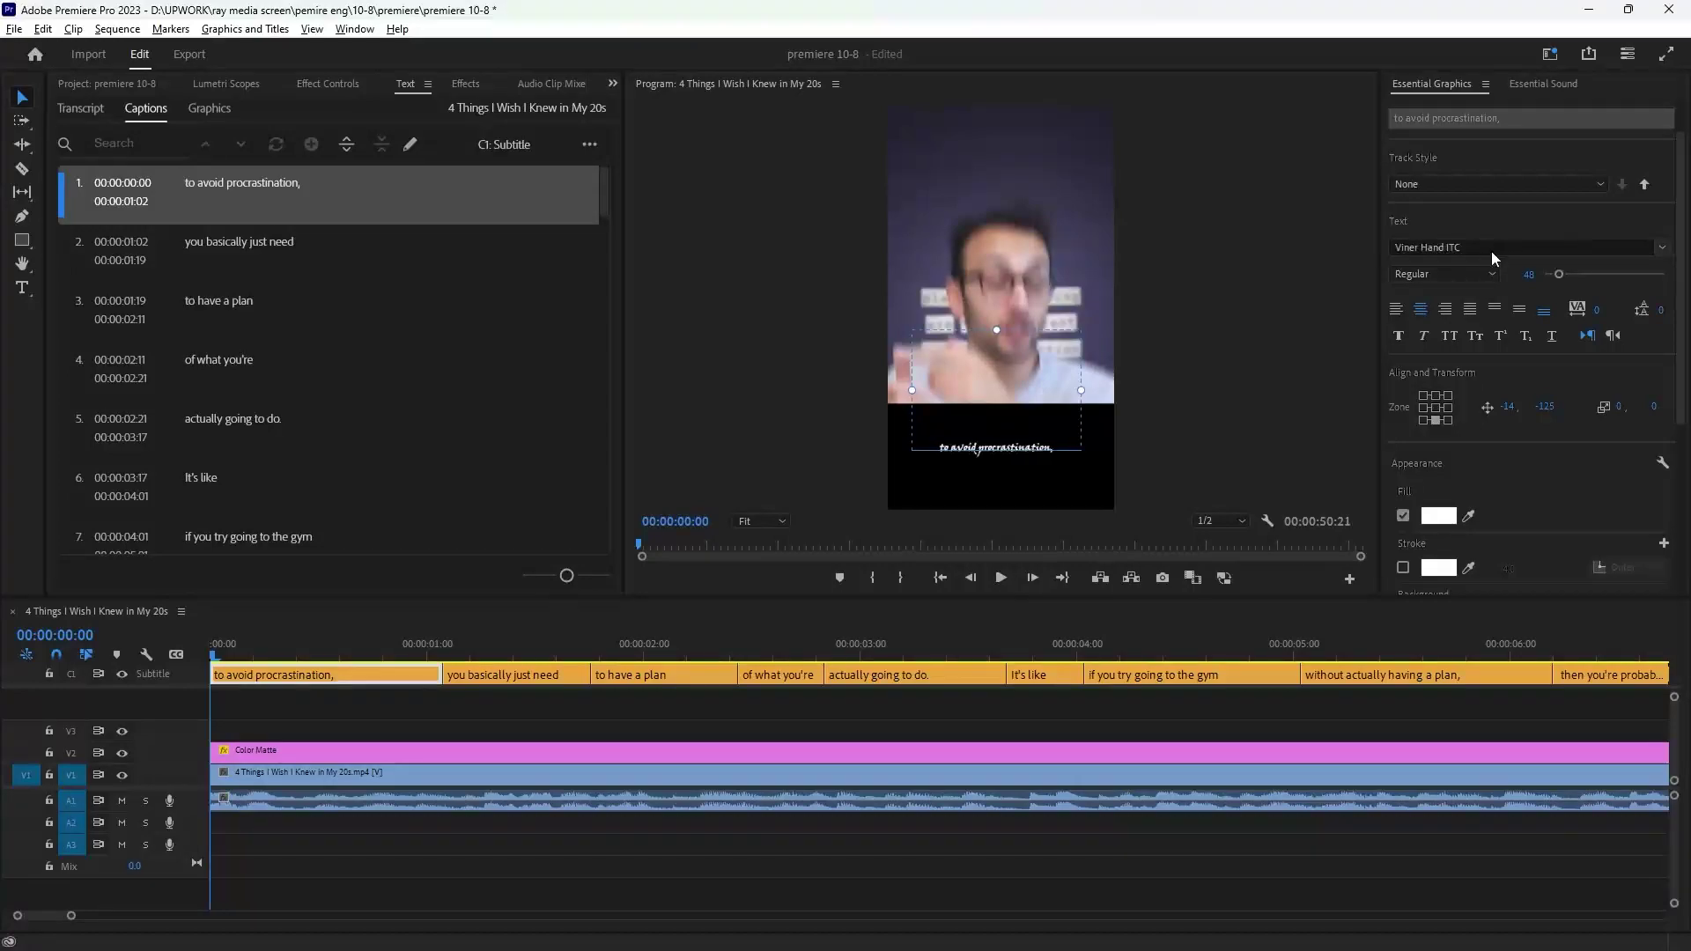
pyautogui.scroll(-3, 1492, 251)
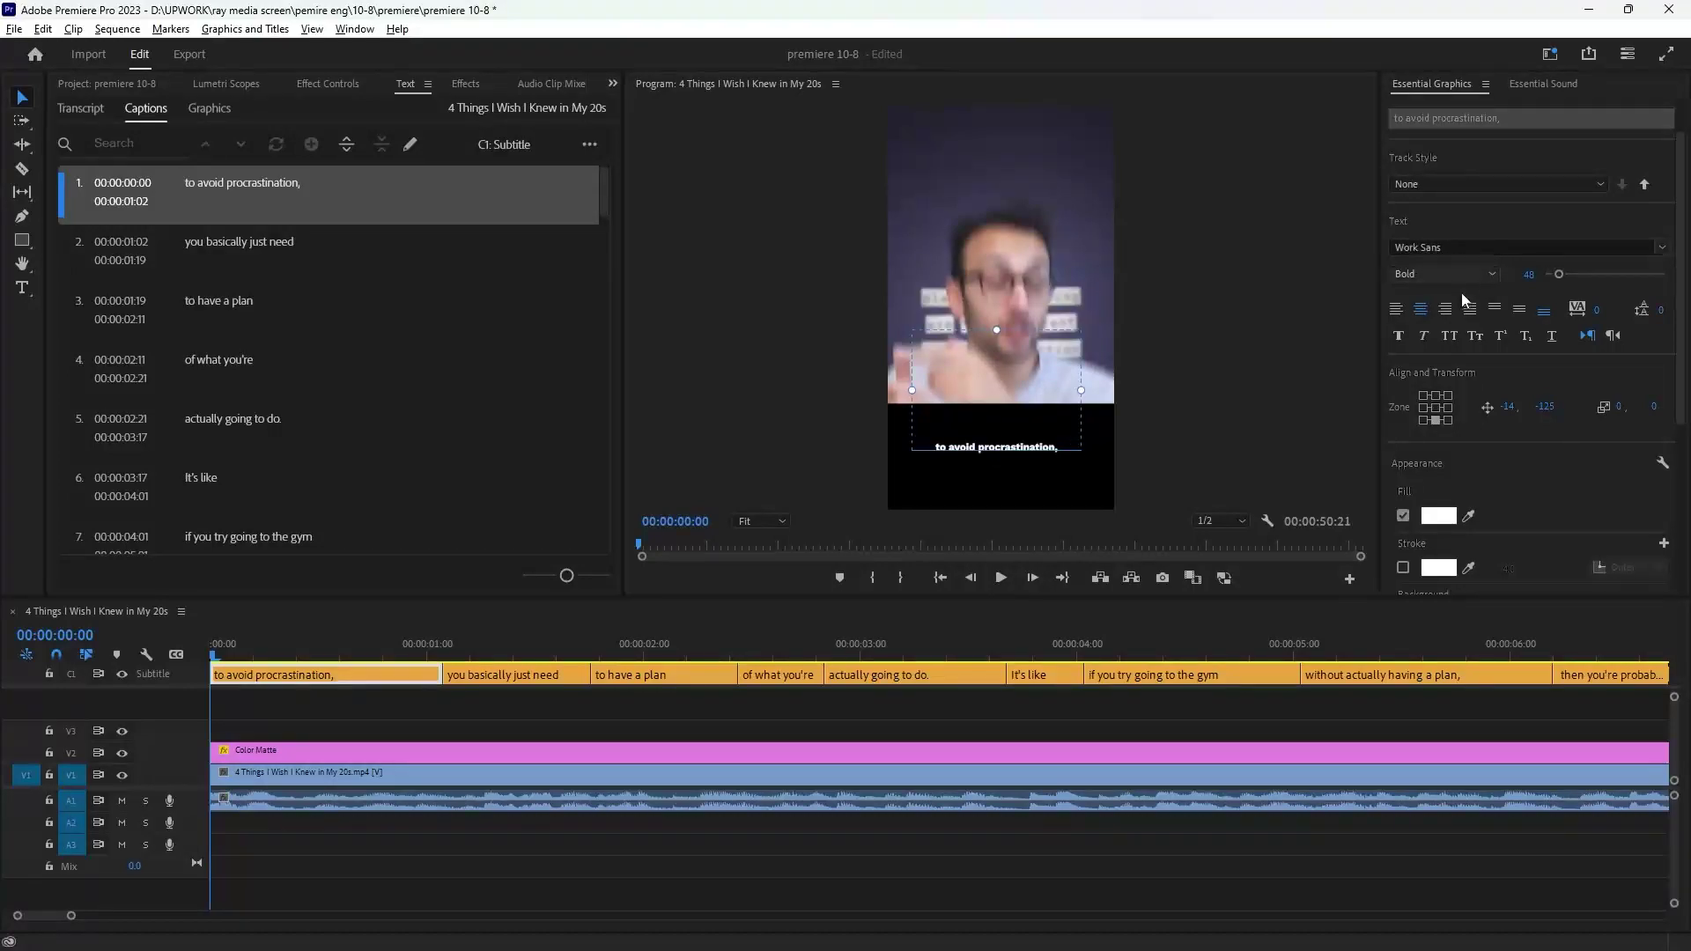
pyautogui.scroll(-4, 1529, 247)
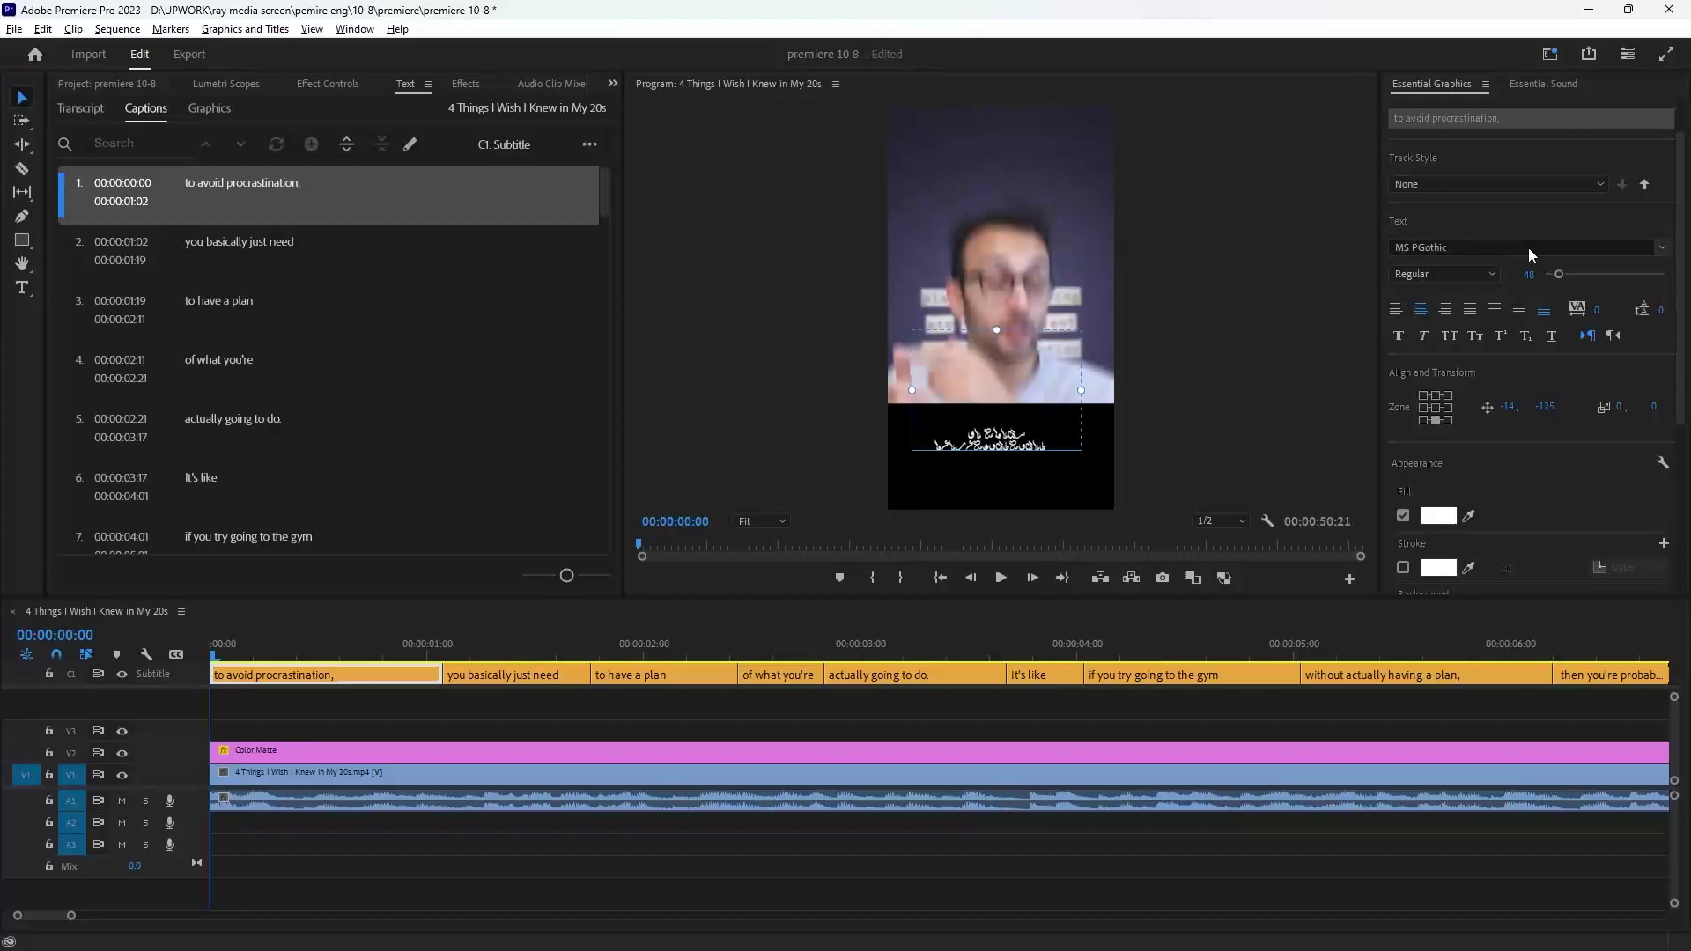
pyautogui.scroll(1, 1528, 246)
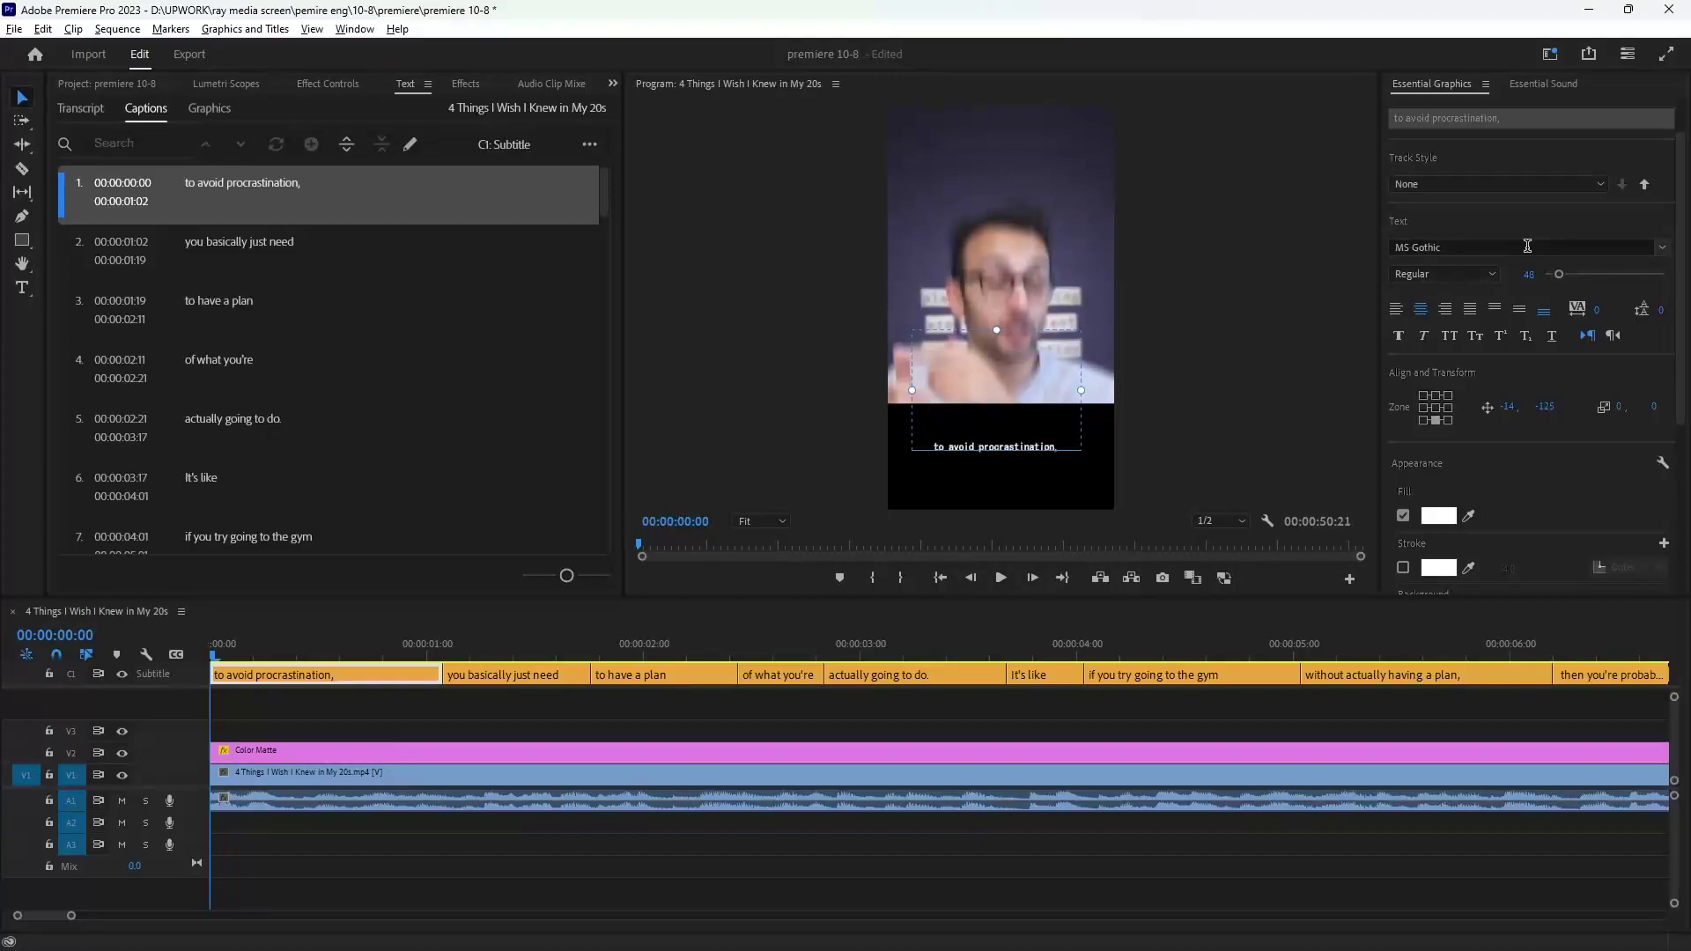
pyautogui.press('Escape')
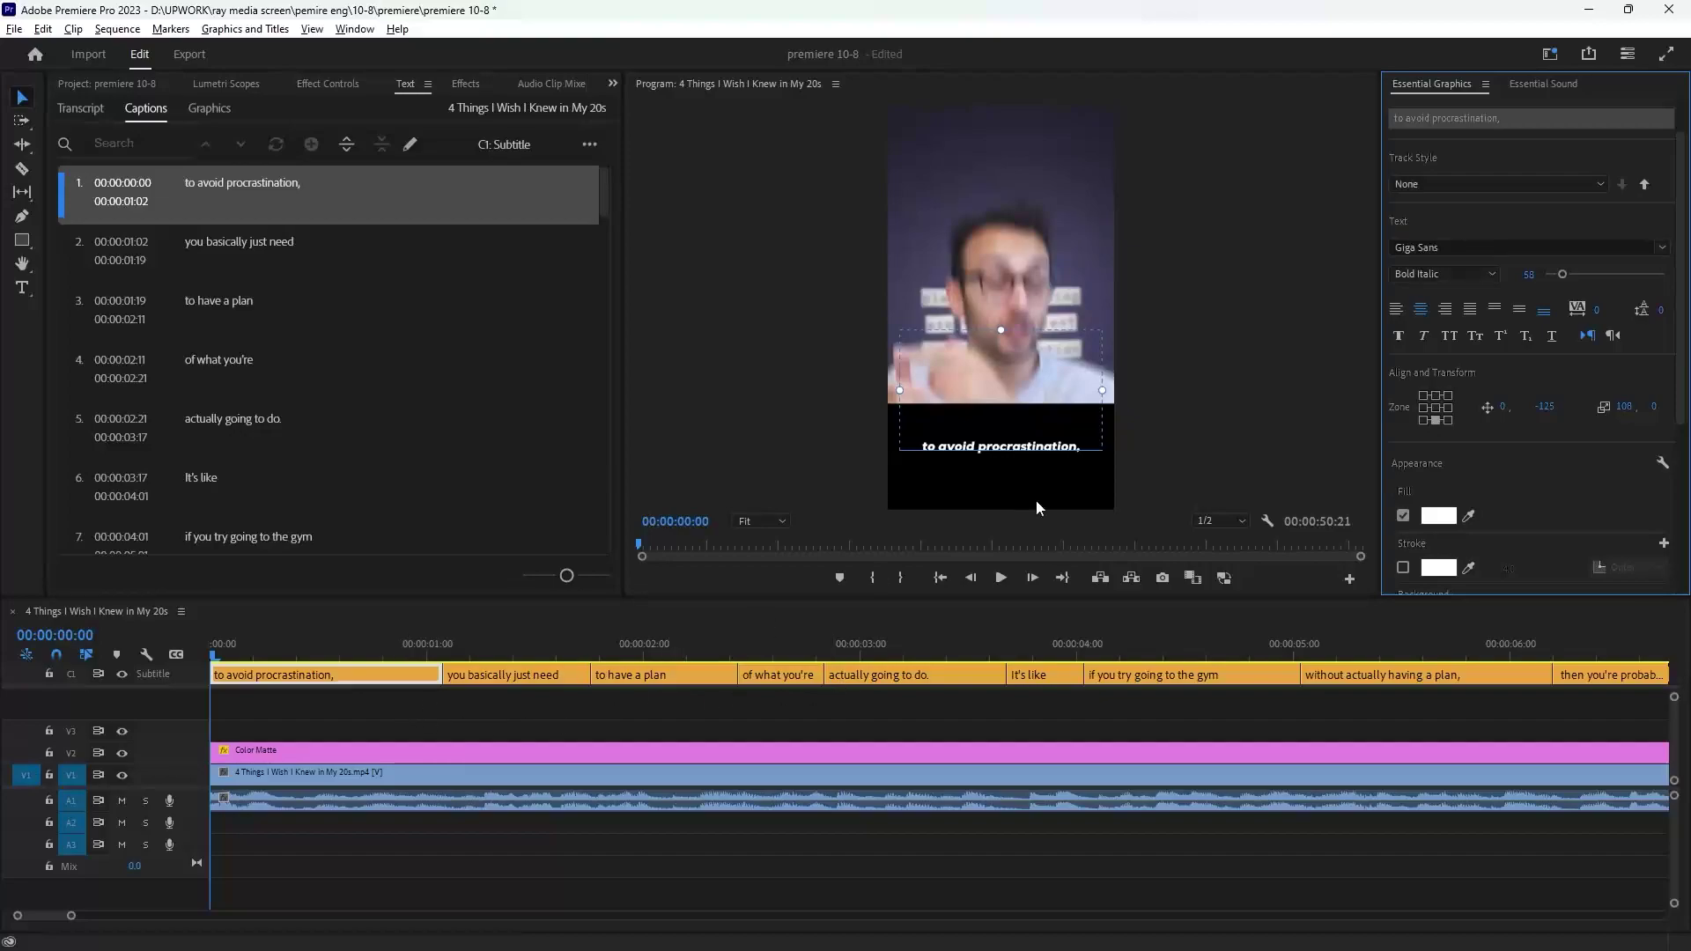
# Hide the Subtitle and V2 tracks to view the video's original subtitle, and show both tracks again.
pyautogui.click(280, 701)
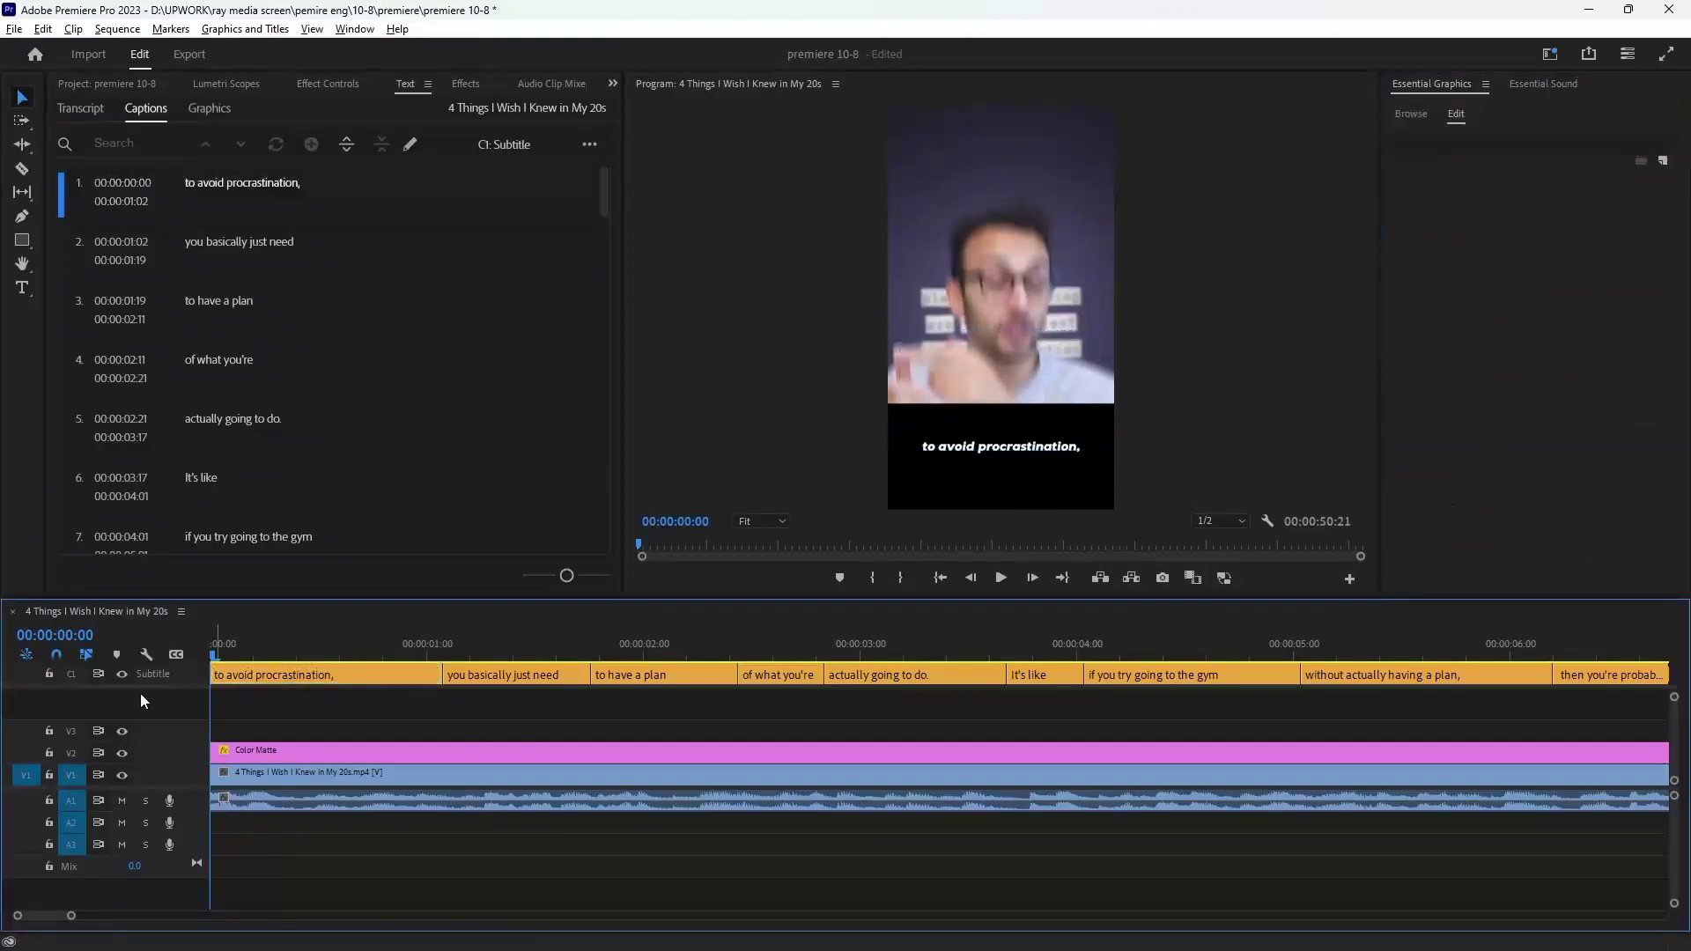
pyautogui.click(122, 675)
pyautogui.click(122, 753)
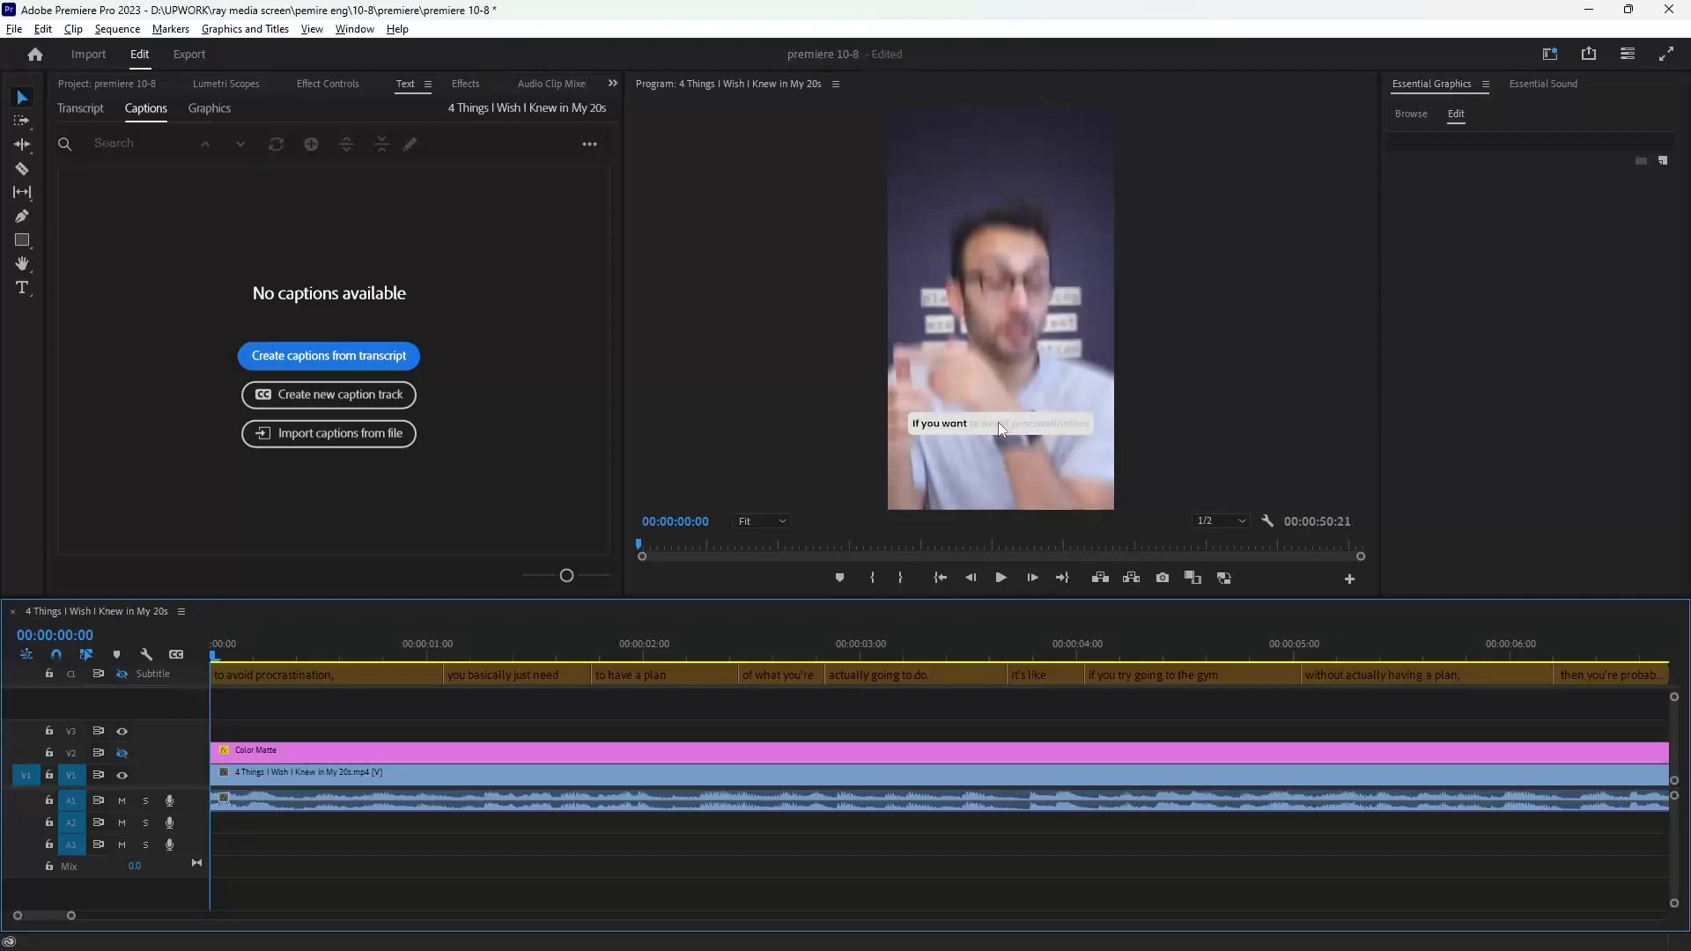
pyautogui.click(120, 675)
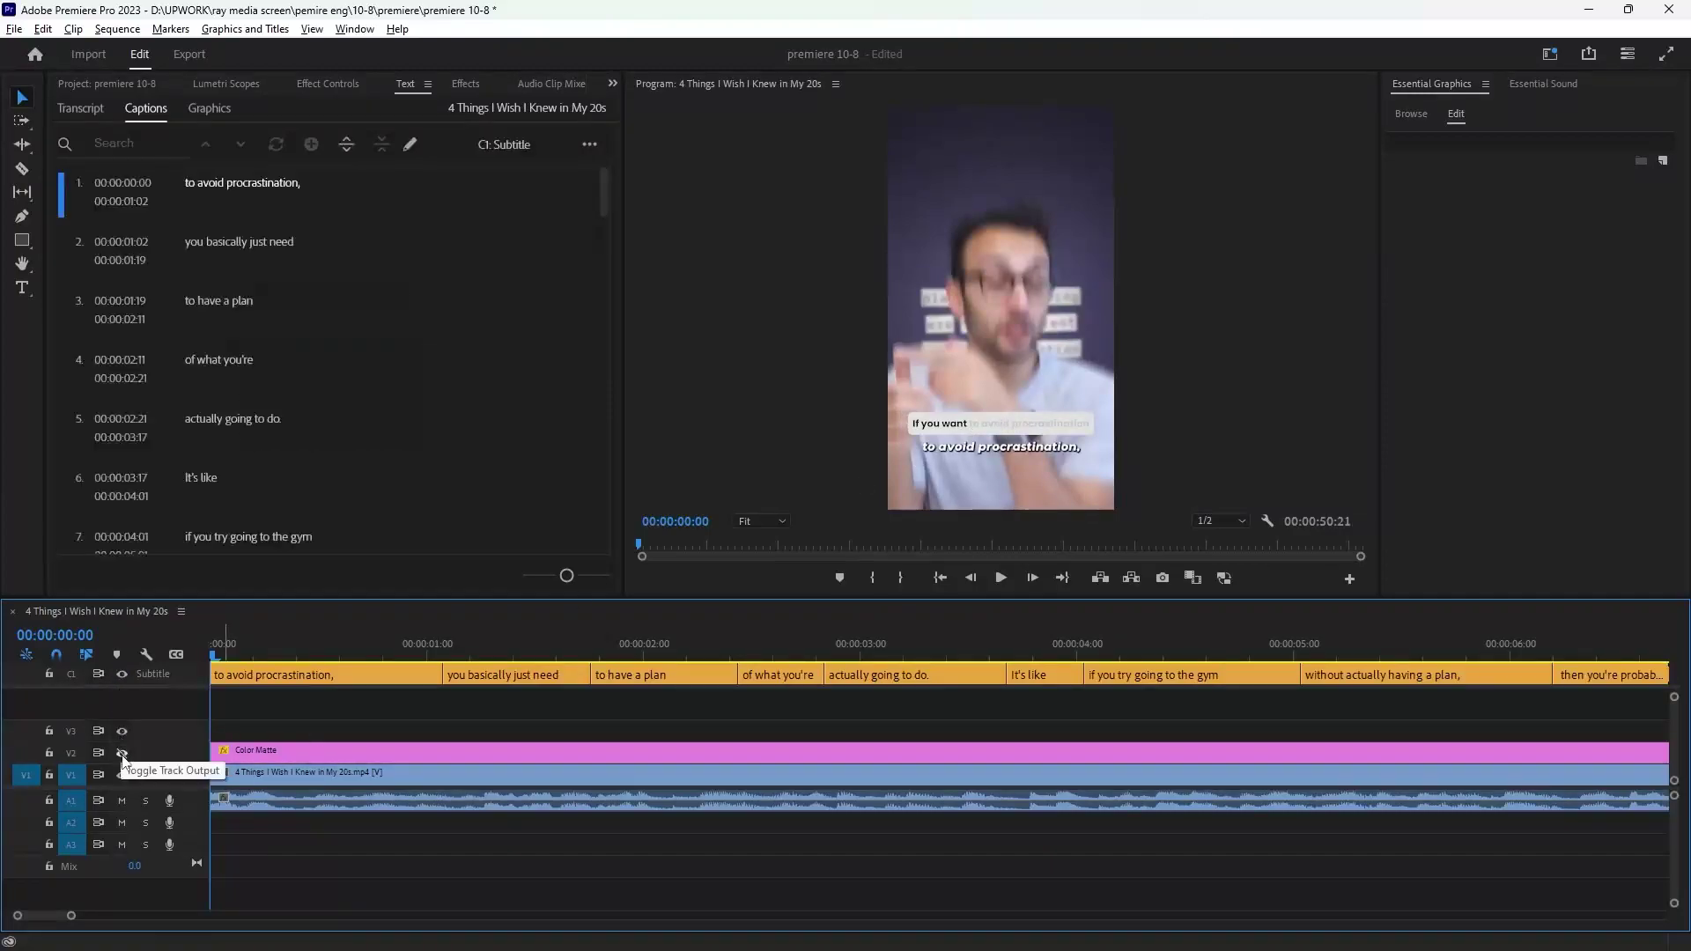
pyautogui.click(122, 754)
# Change the first caption's text fill colour to black (000000).
pyautogui.click(353, 675)
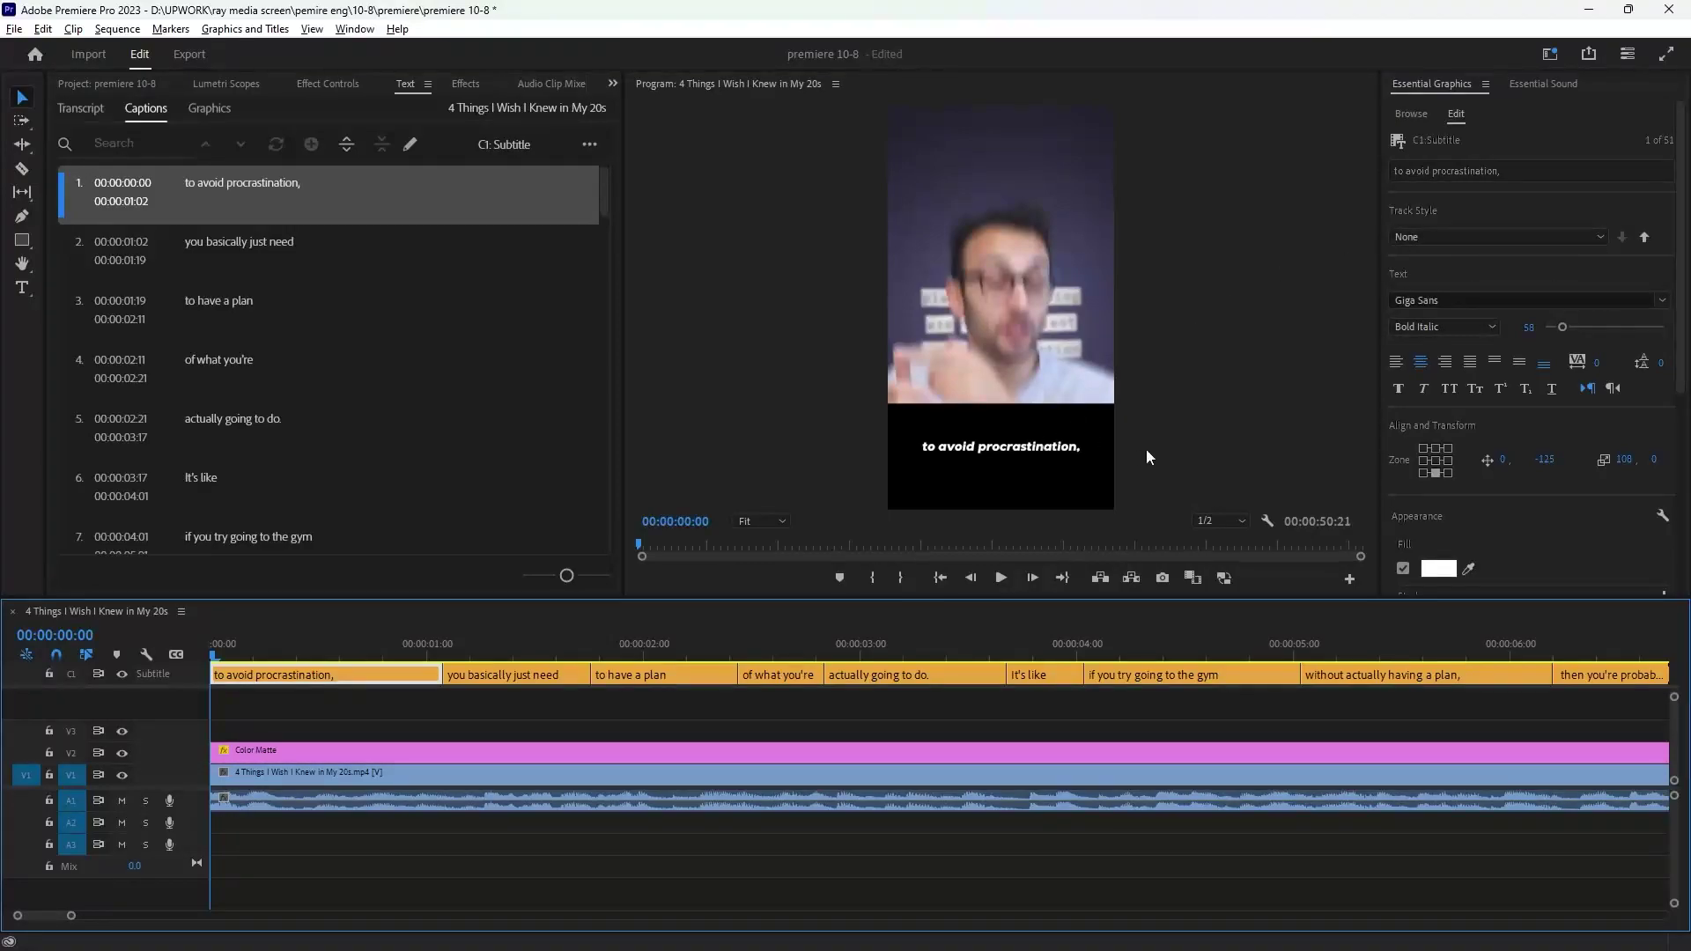
pyautogui.scroll(-5, 1525, 532)
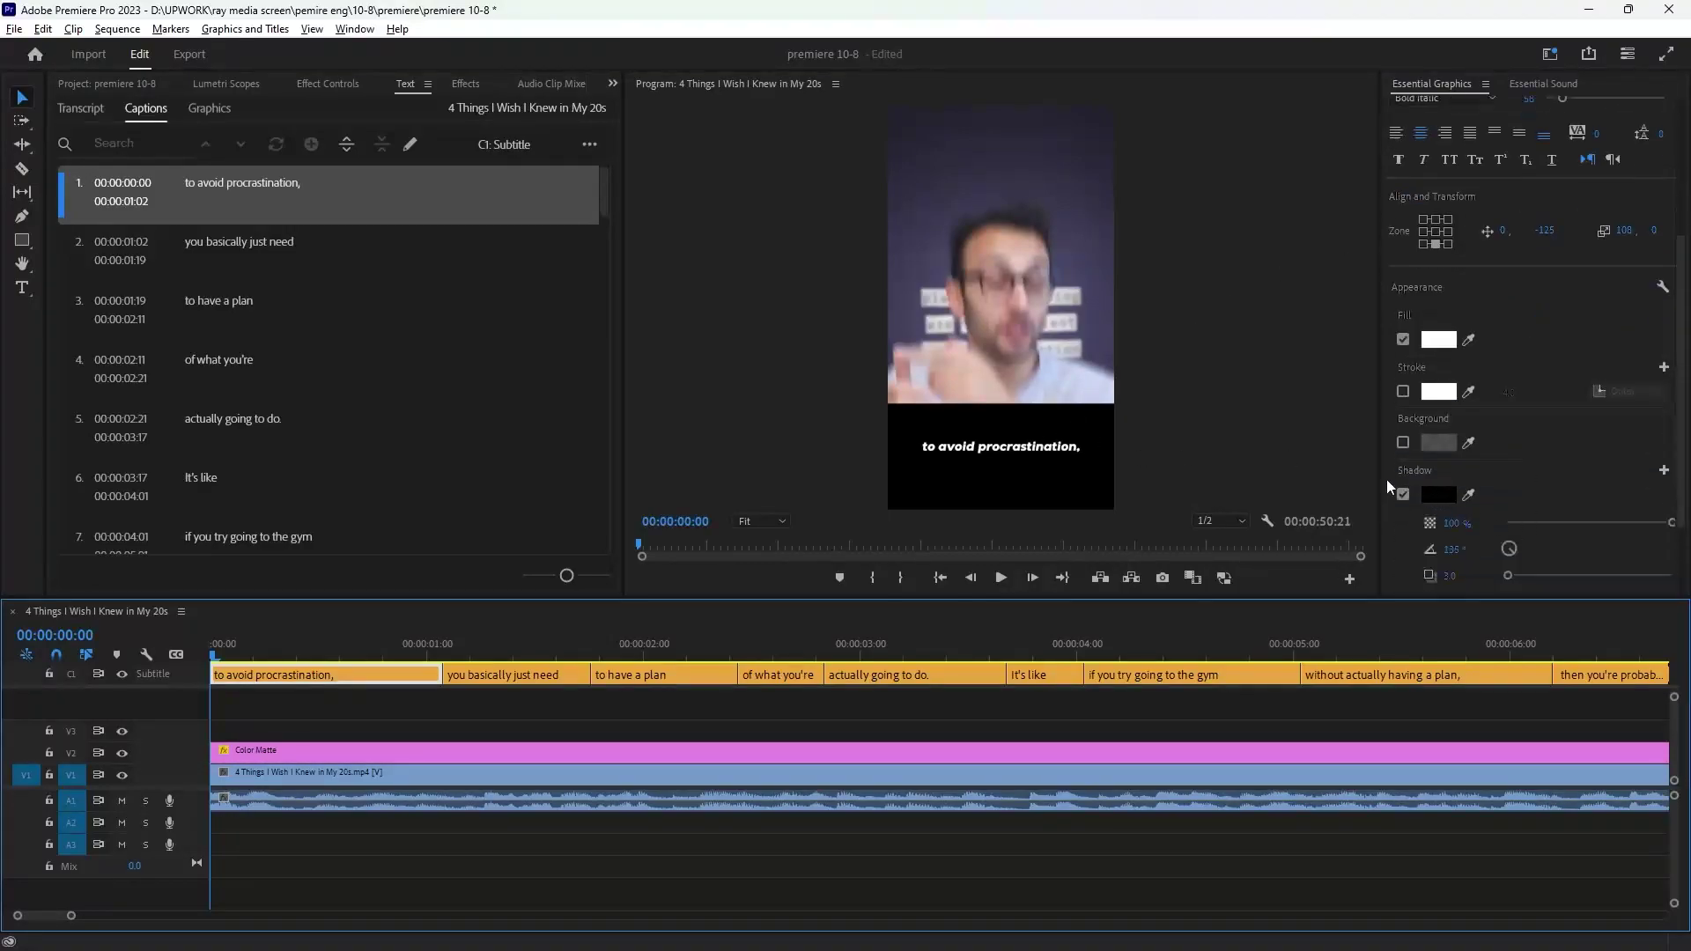
pyautogui.click(1446, 343)
pyautogui.click(670, 602)
pyautogui.click(1019, 351)
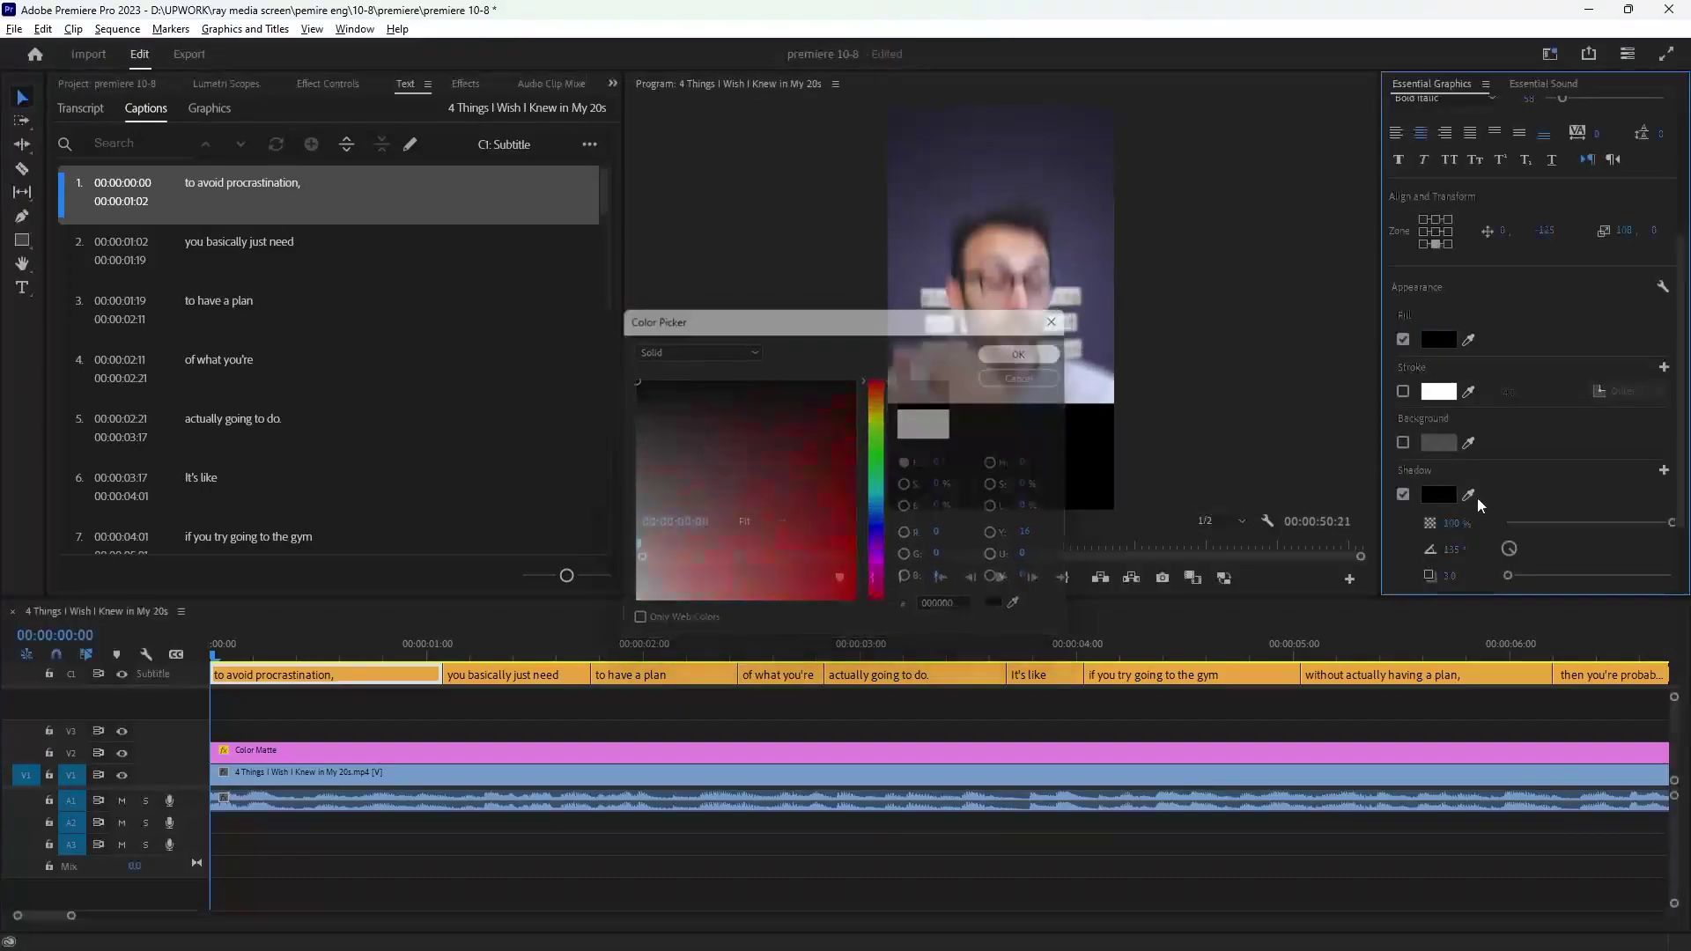
# Enable a background behind the first caption and set its colour to white (FFFFFF).
pyautogui.click(1403, 442)
pyautogui.click(1439, 442)
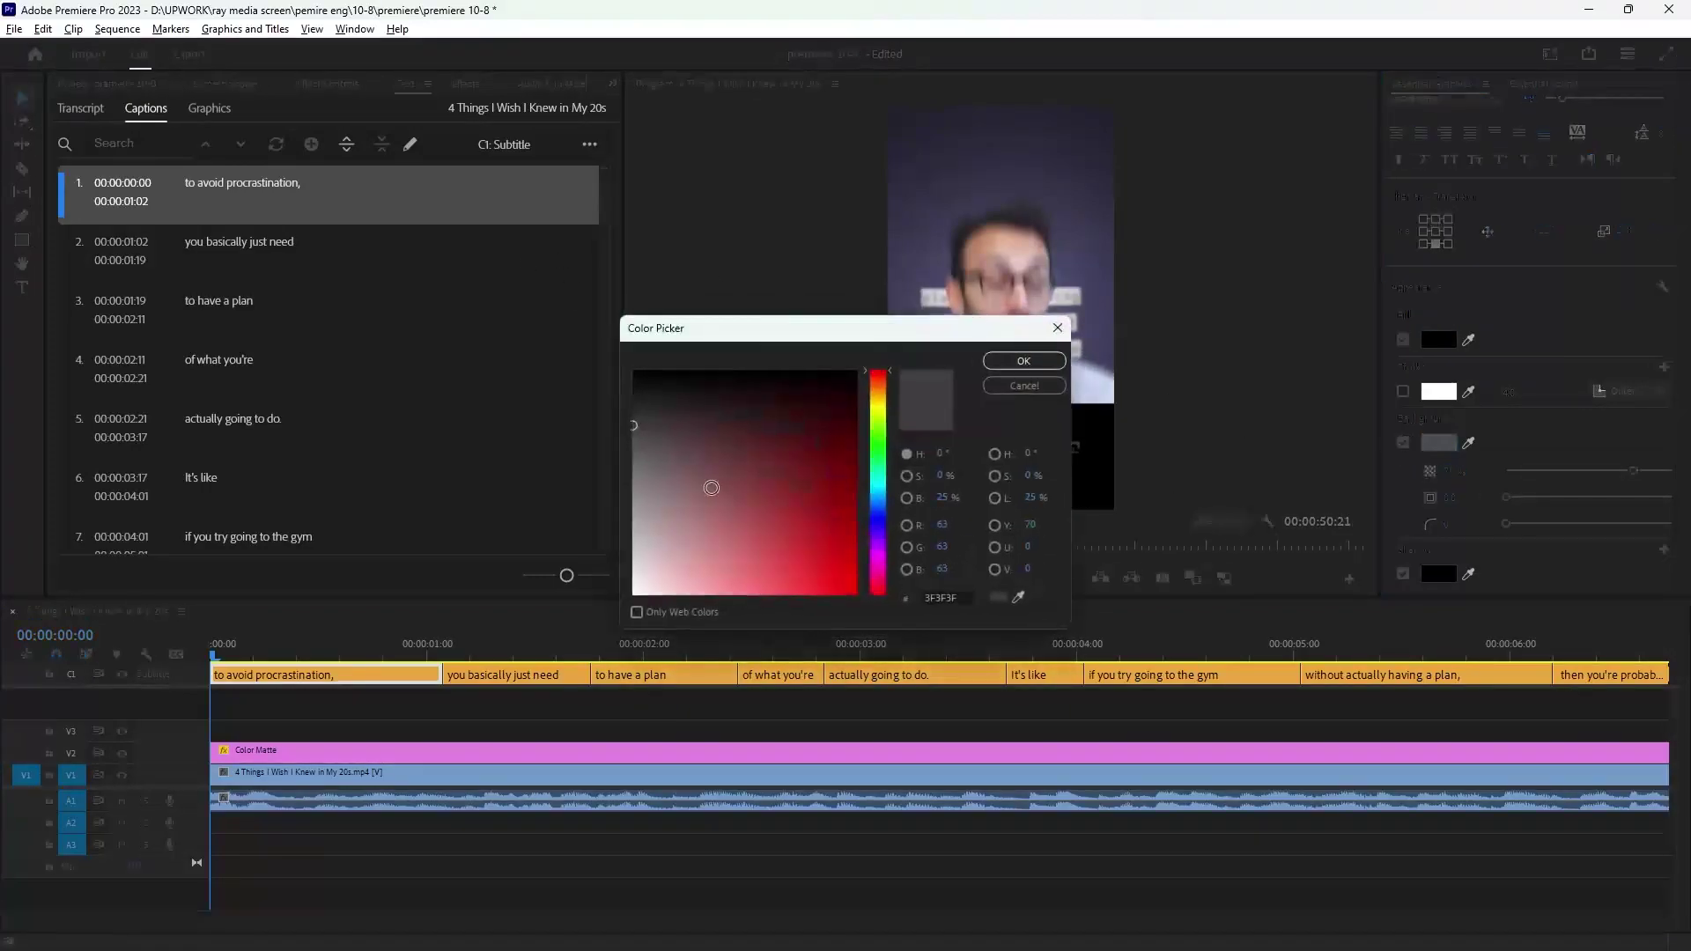
pyautogui.moveTo(1044, 333); pyautogui.dragTo(1036, 353)
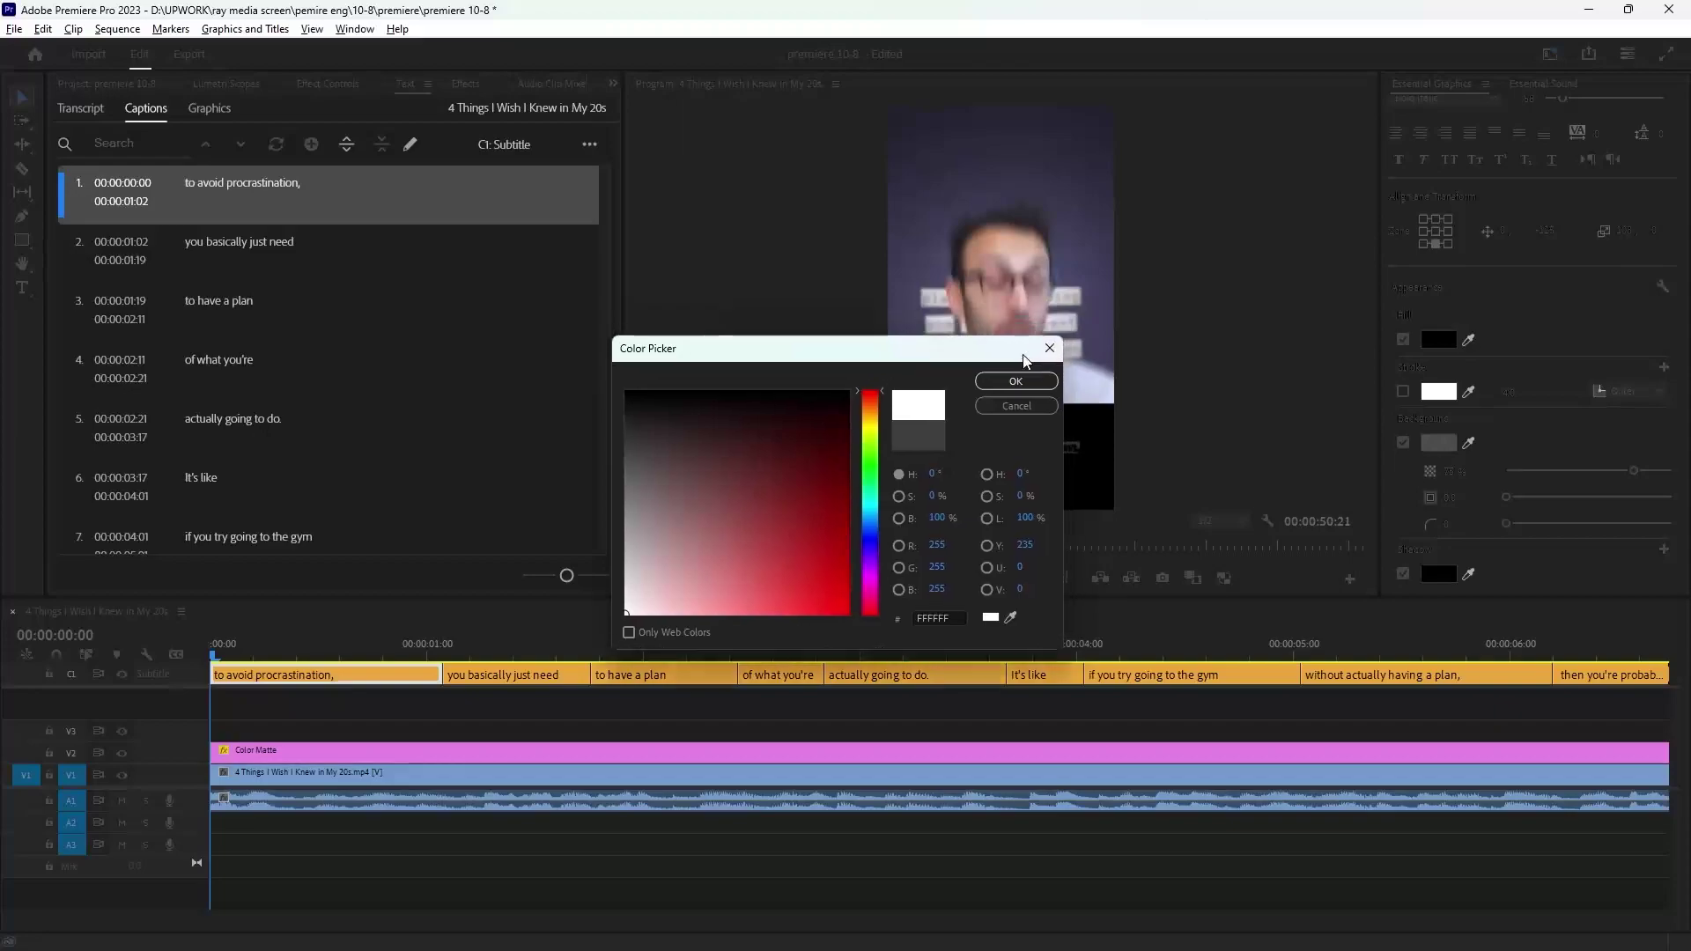
pyautogui.click(1009, 381)
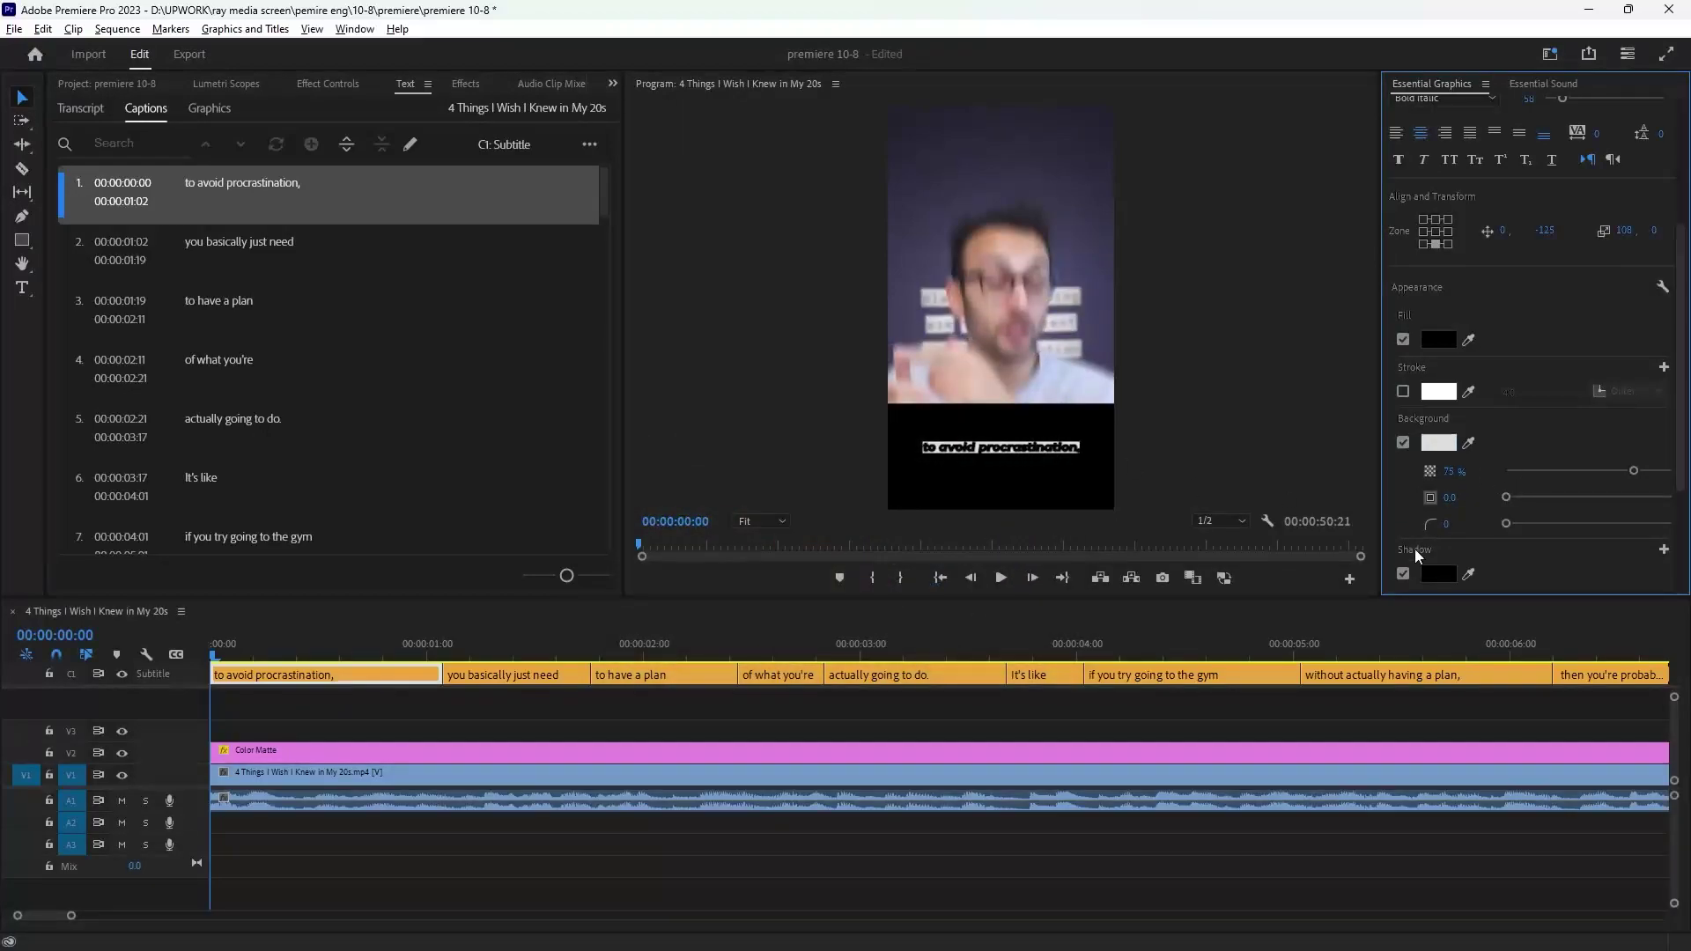
# Turn off the first caption's shadow and set its background size to 20.6 and corner radius to 14.
pyautogui.click(1404, 573)
pyautogui.moveTo(1531, 495)
pyautogui.mouseDown()
pyautogui.moveTo(1568, 503)
pyautogui.moveTo(1540, 509)
pyautogui.mouseUp()
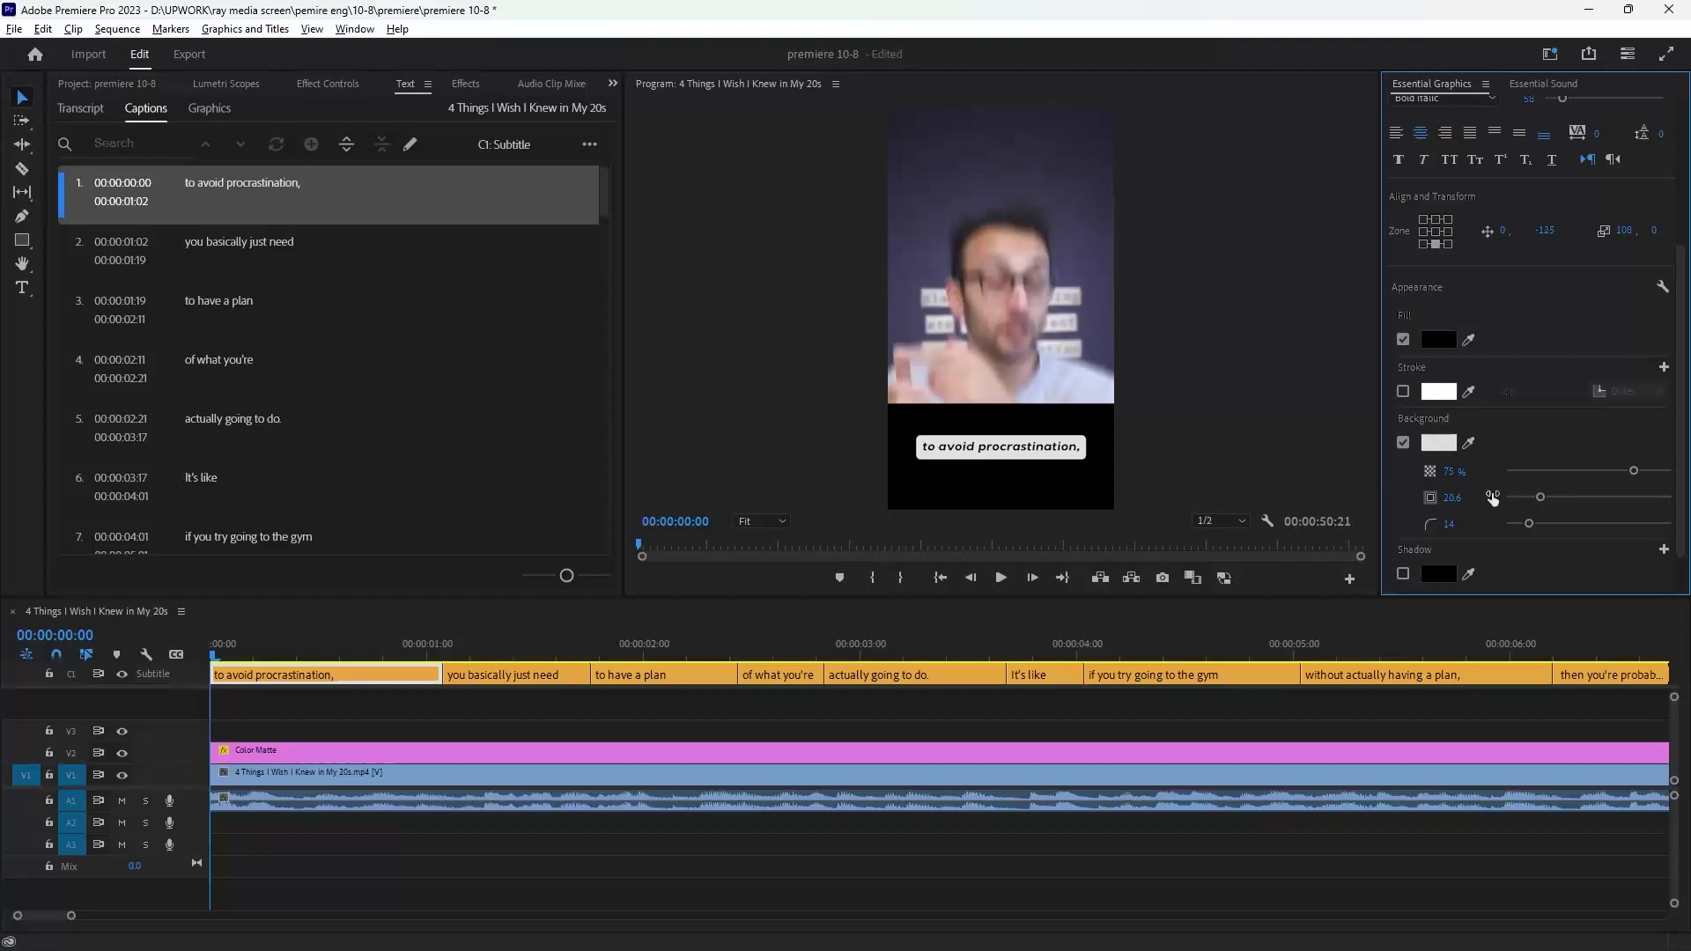
pyautogui.click(352, 627)
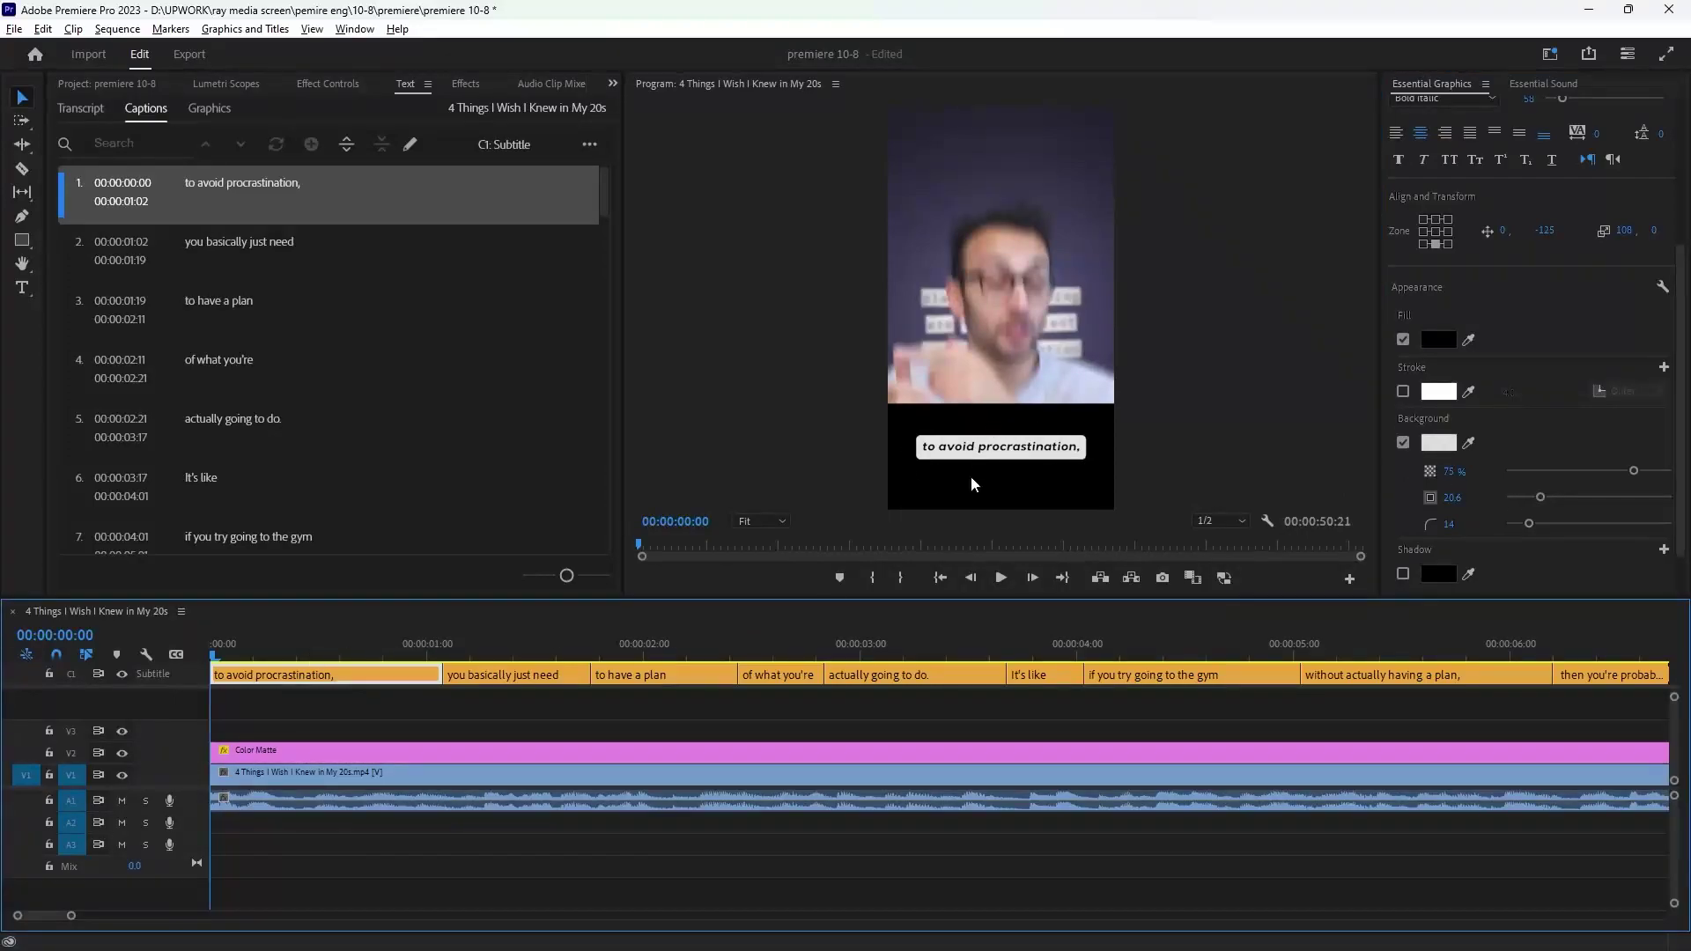
pyautogui.moveTo(362, 703); pyautogui.dragTo(280, 644)
pyautogui.moveTo(446, 649); pyautogui.dragTo(287, 669)
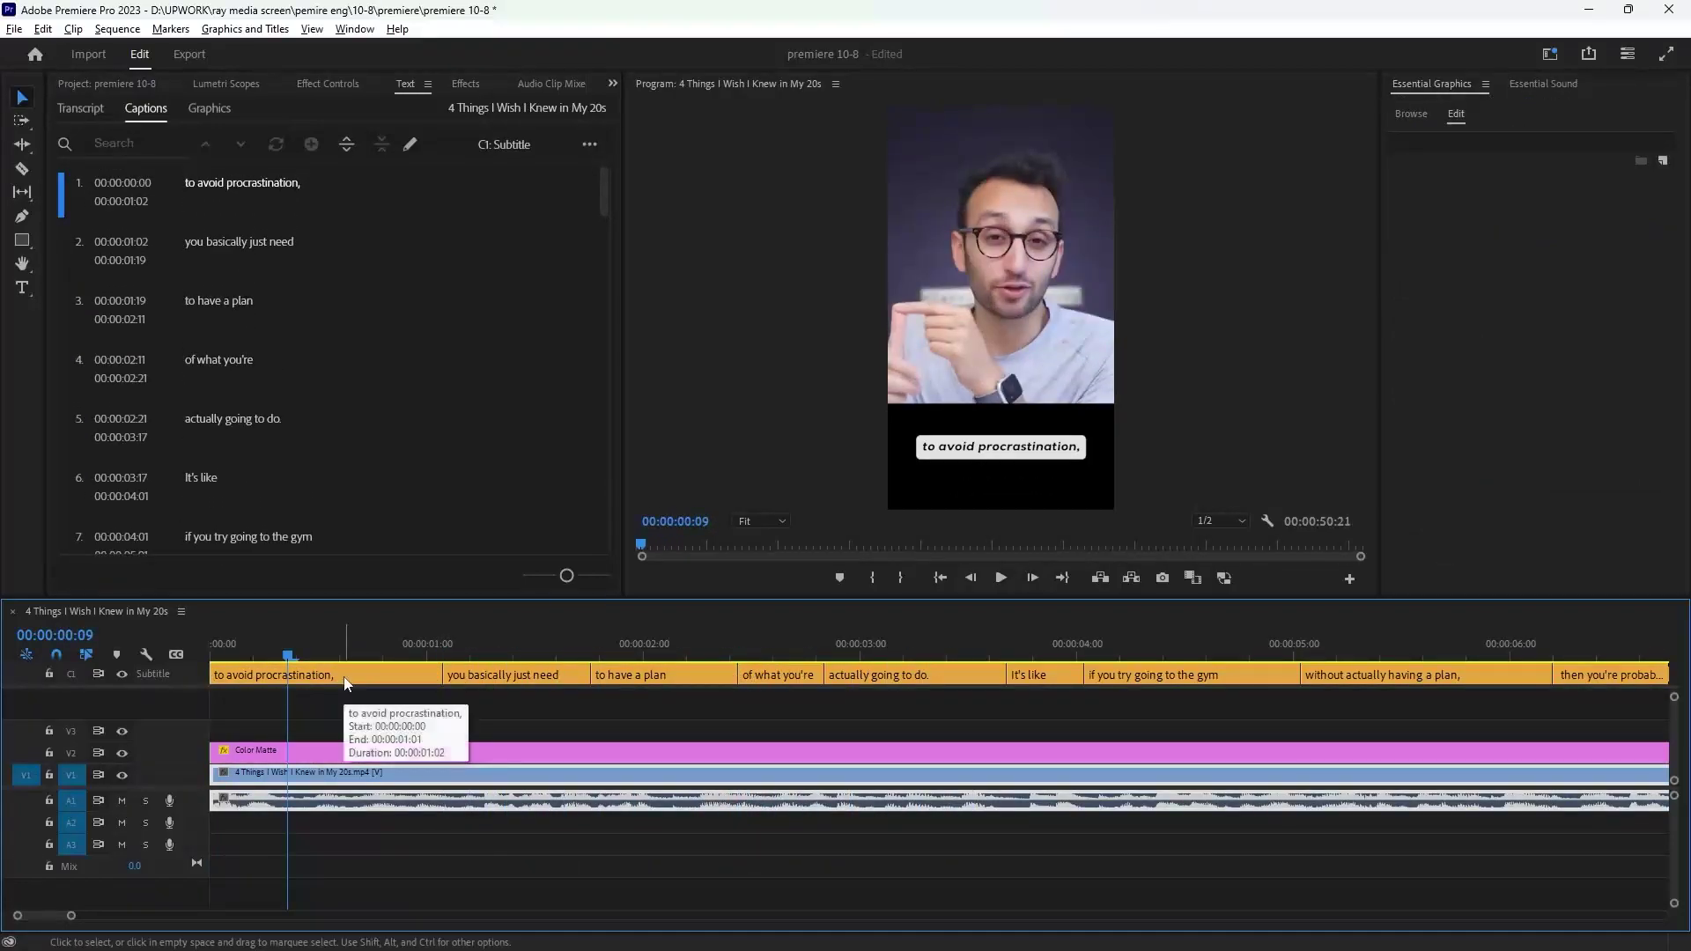
# Save the first caption's formatting as a new track style named "123".
pyautogui.click(345, 685)
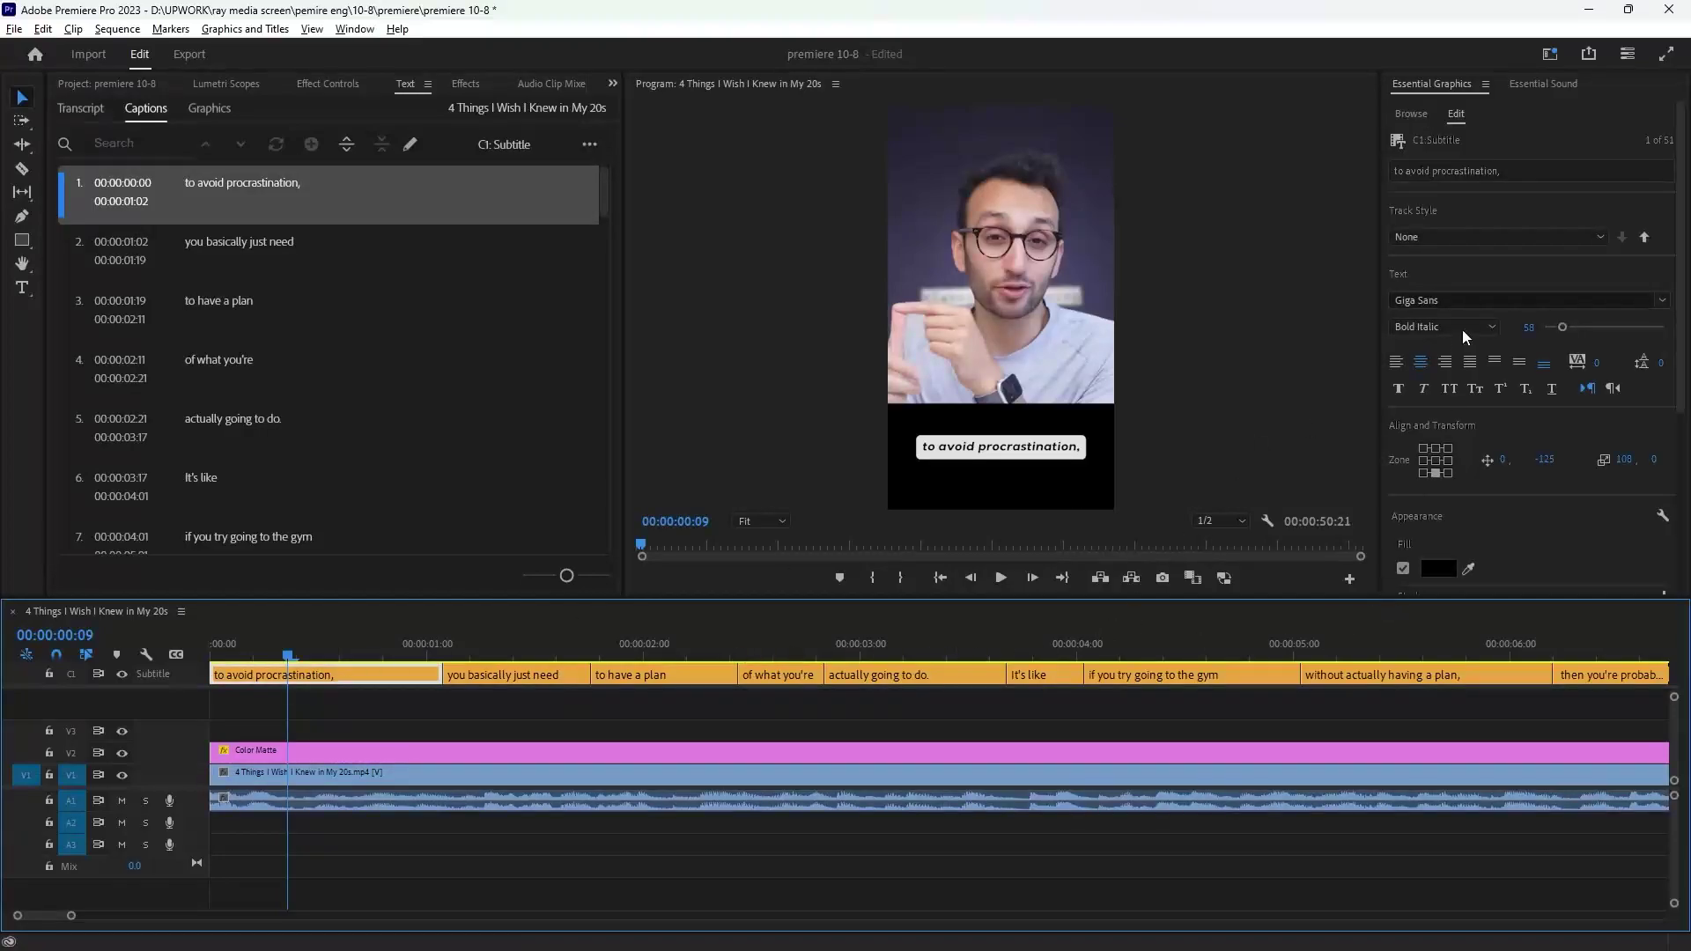
pyautogui.click(1450, 239)
pyautogui.click(1431, 255)
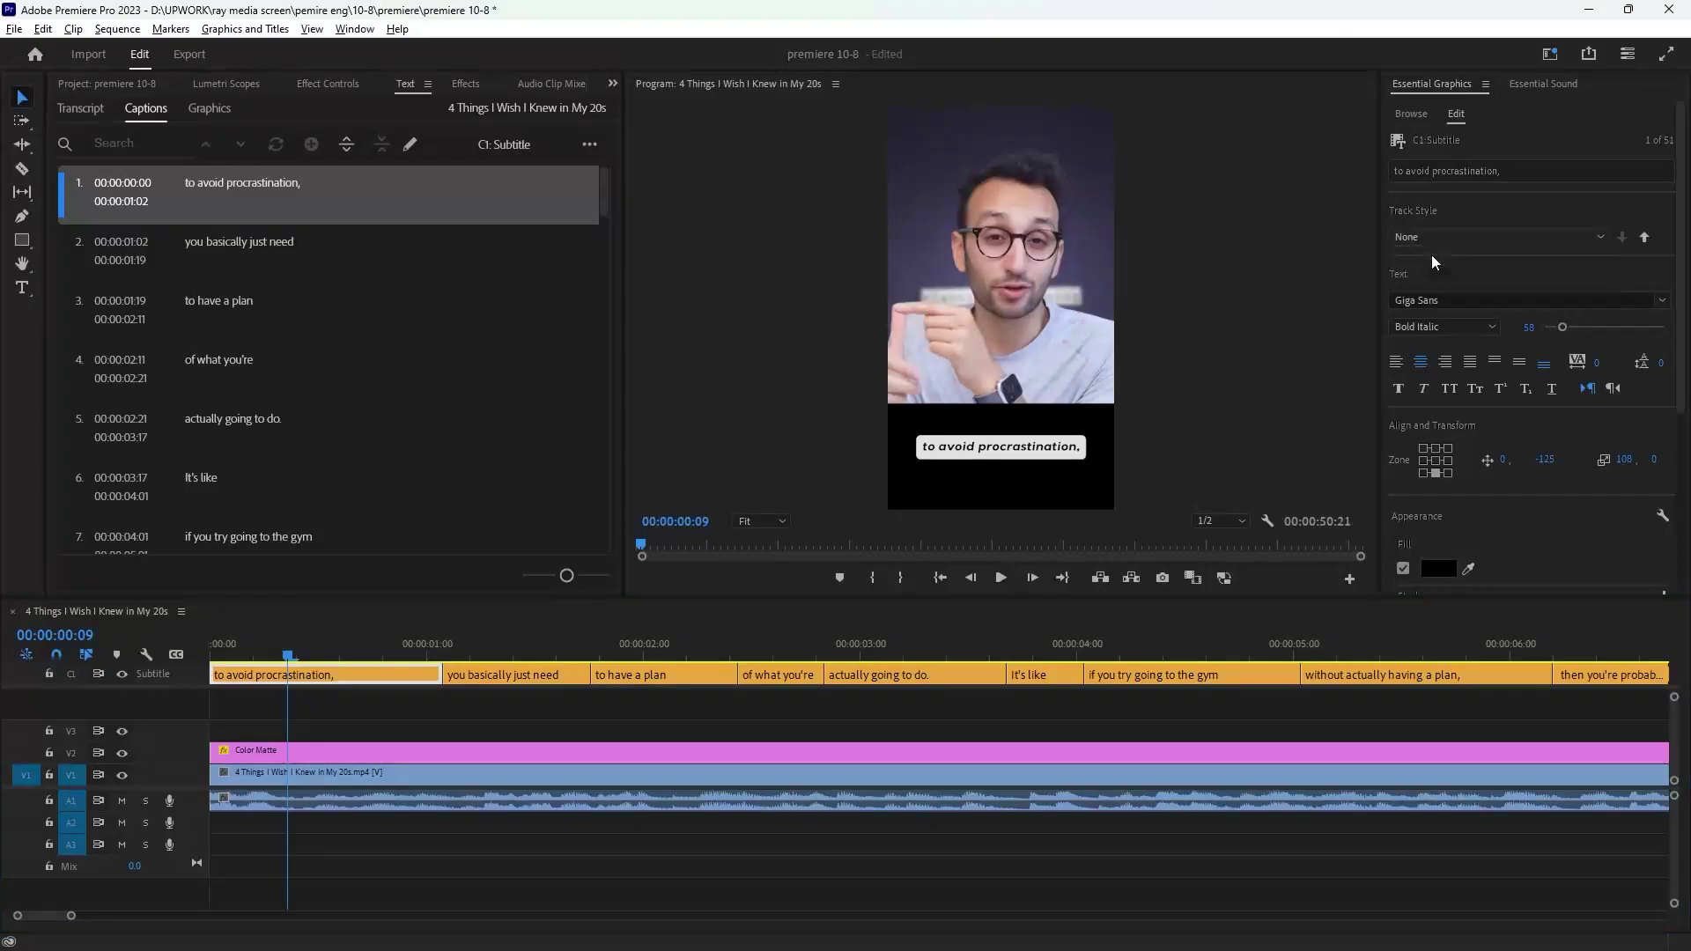
pyautogui.write('123')
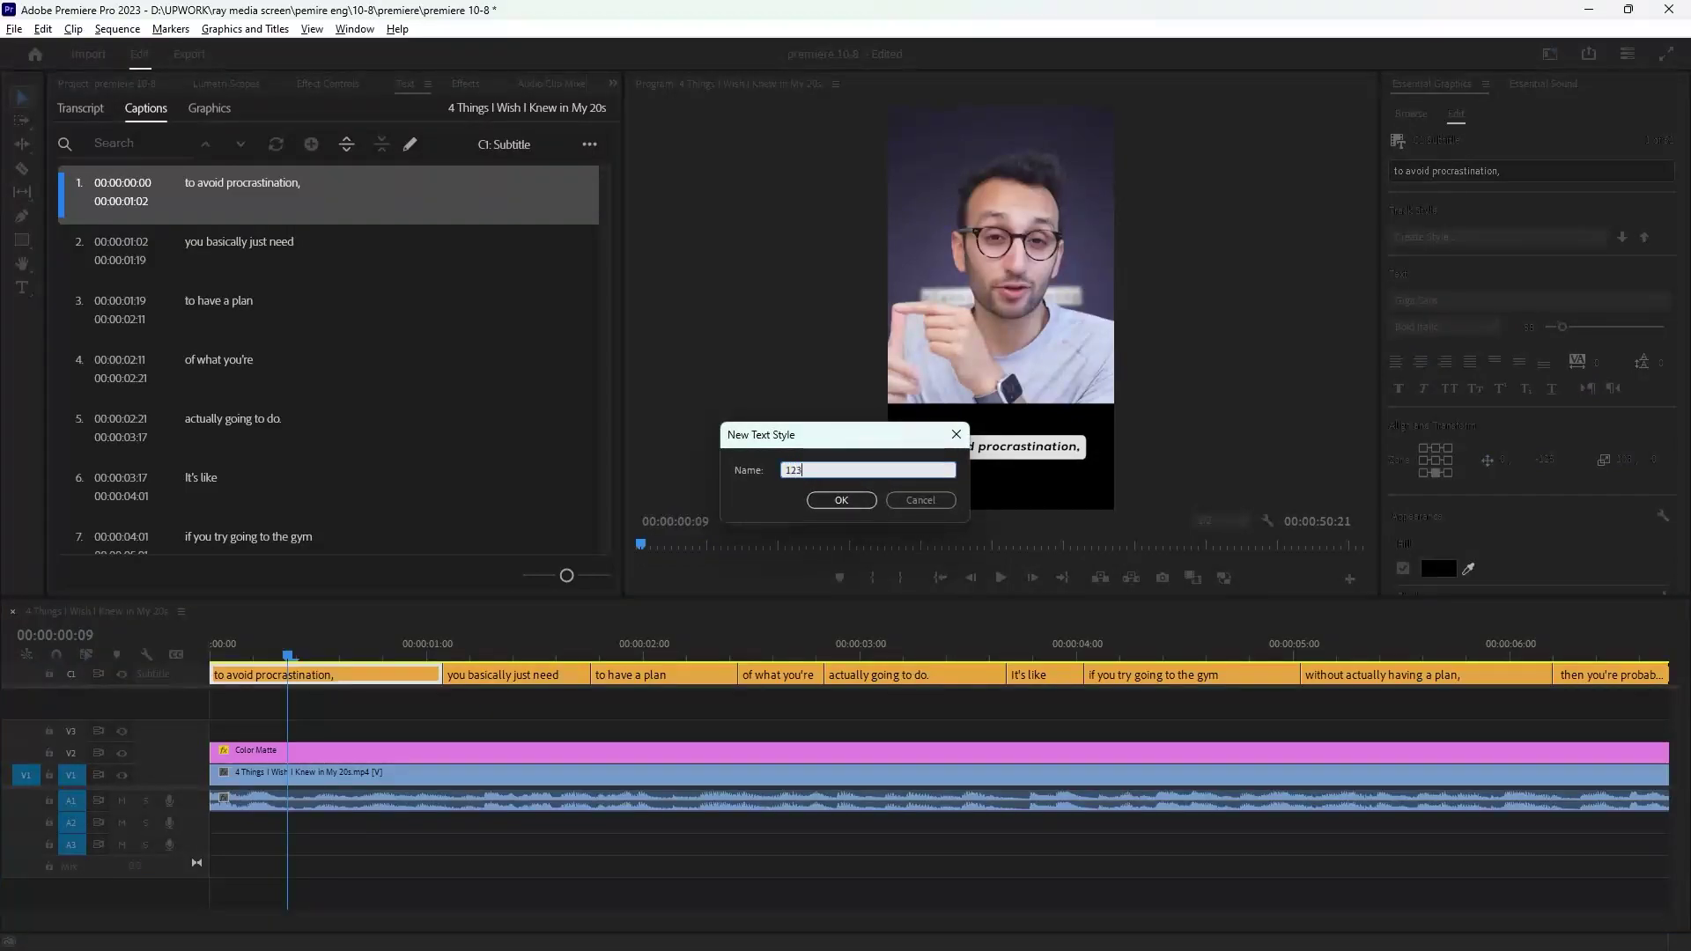
pyautogui.press('Return')
# Hide the captions and matte to examine how the original subtitle reveals its words at the start, and show both tracks again.
pyautogui.moveTo(458, 643); pyautogui.dragTo(246, 621)
pyautogui.press('-')
pyautogui.press('-')
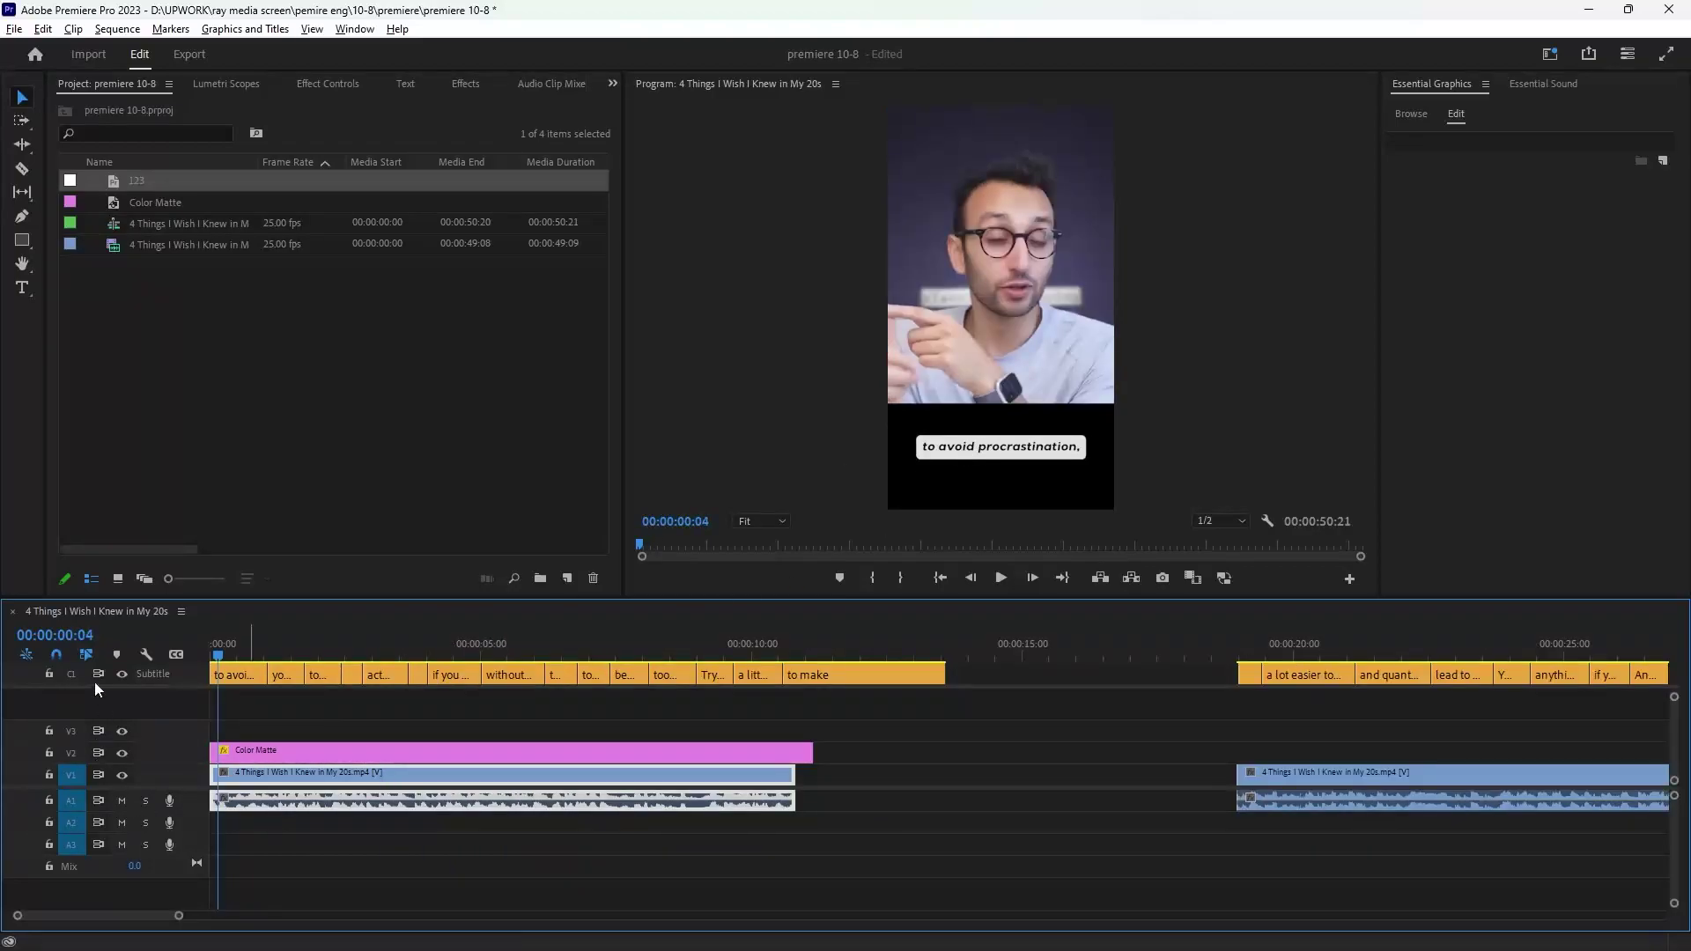
pyautogui.click(120, 675)
pyautogui.click(123, 753)
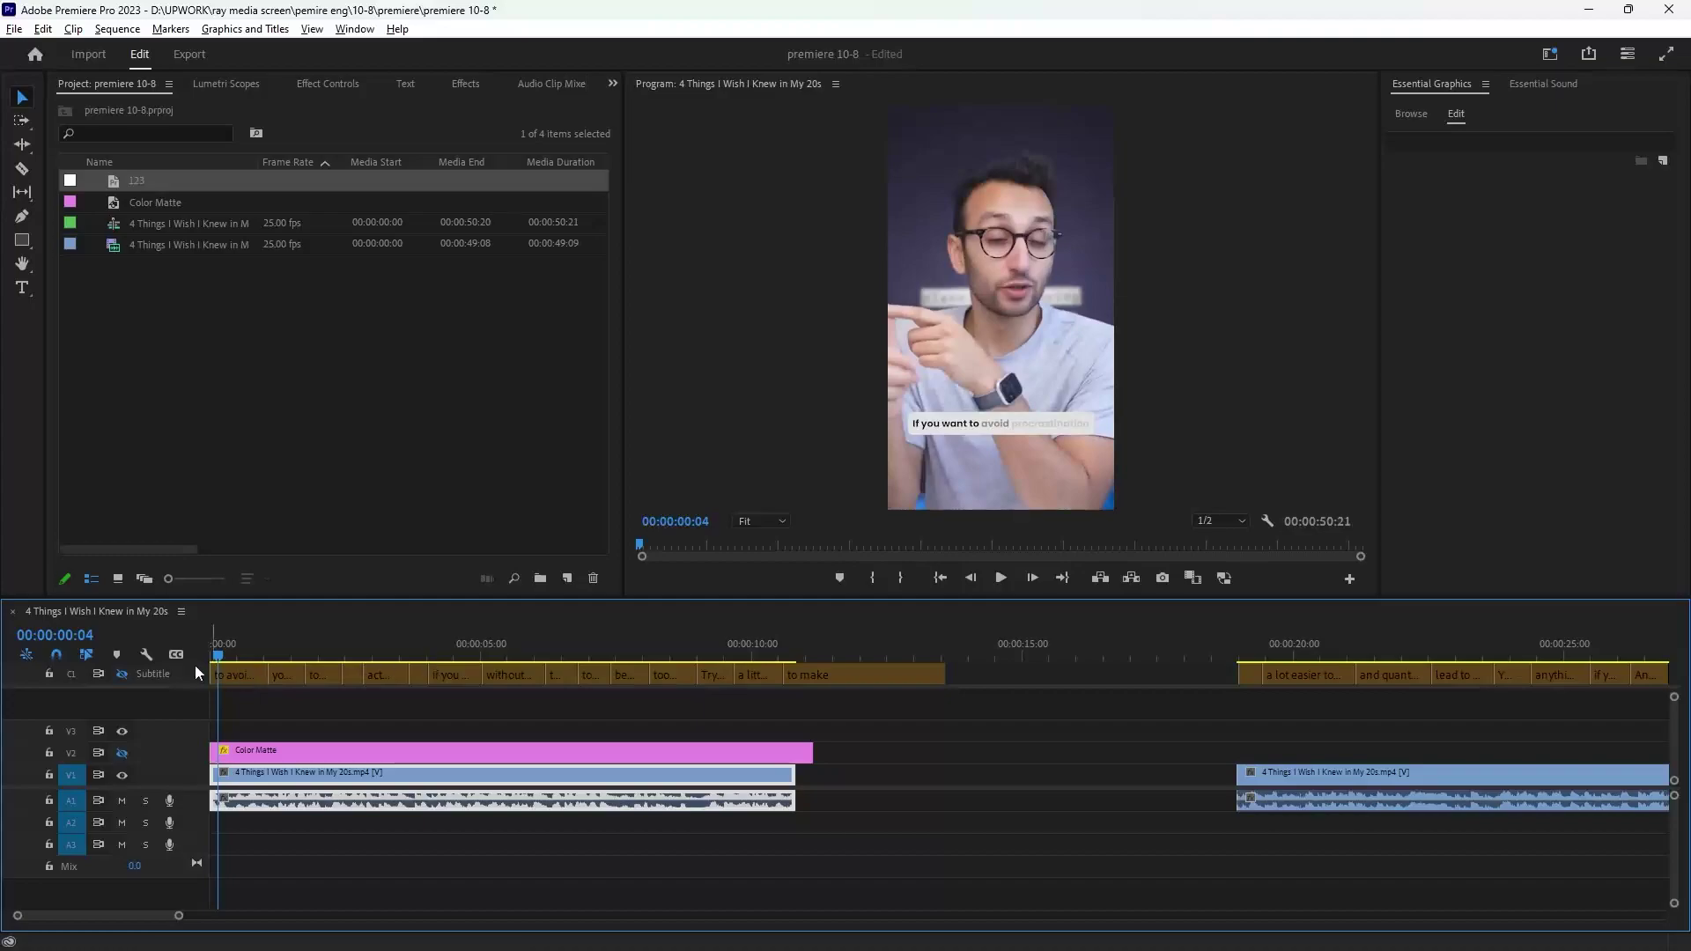
pyautogui.moveTo(226, 653); pyautogui.dragTo(218, 685)
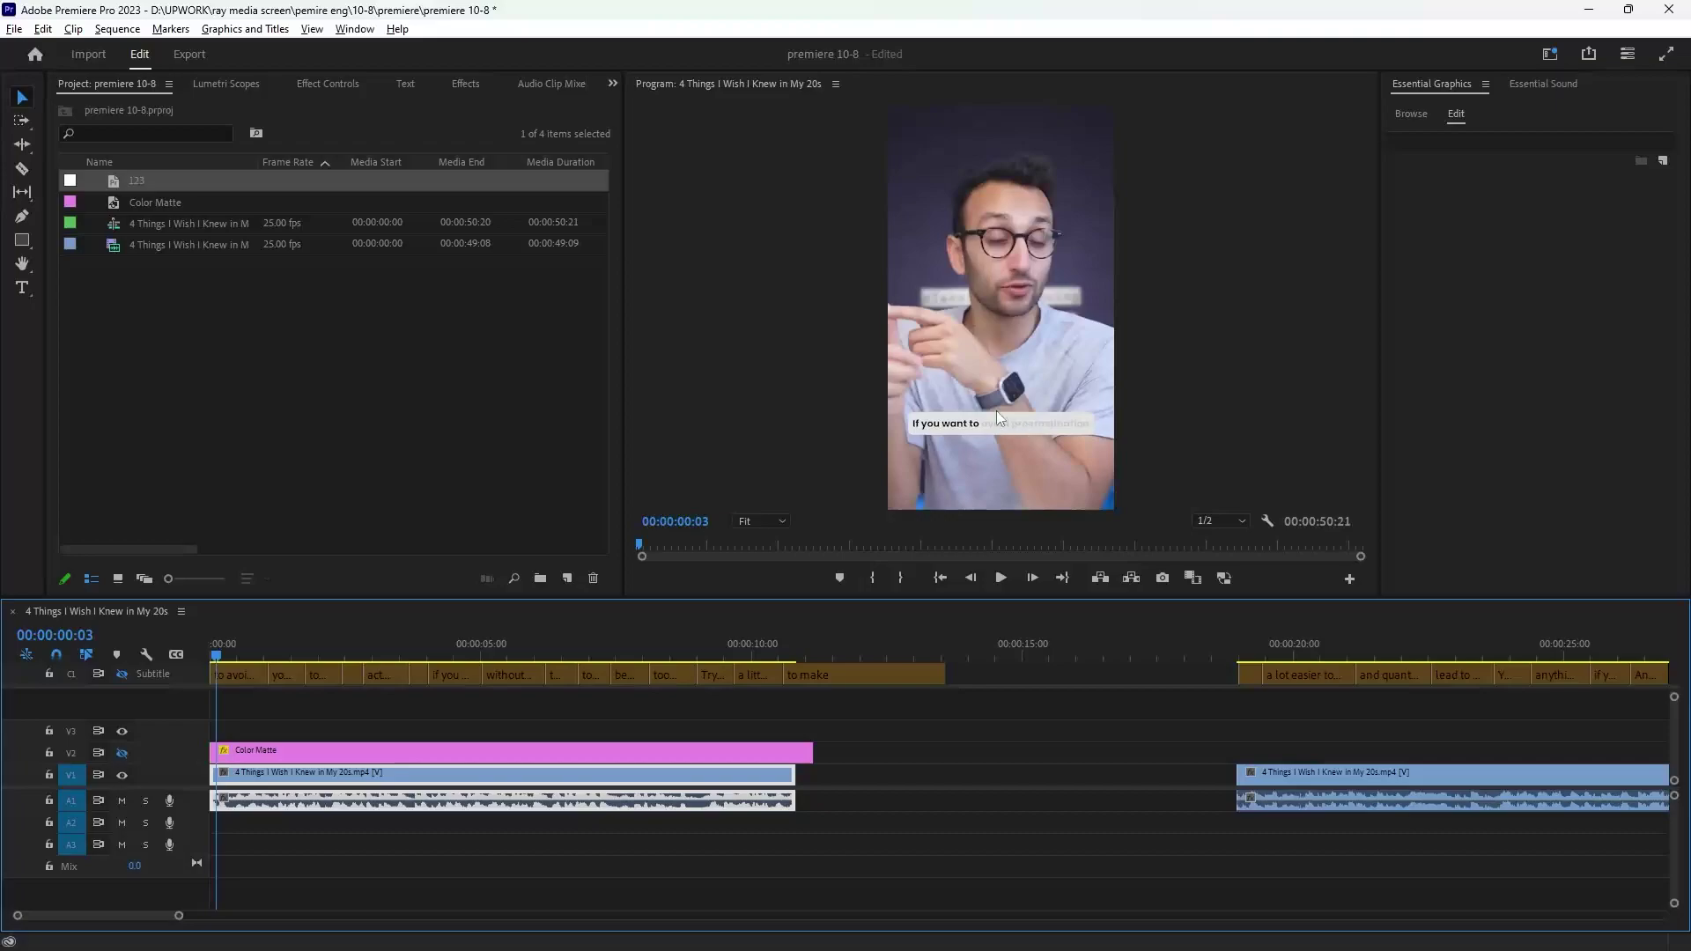
pyautogui.click(122, 674)
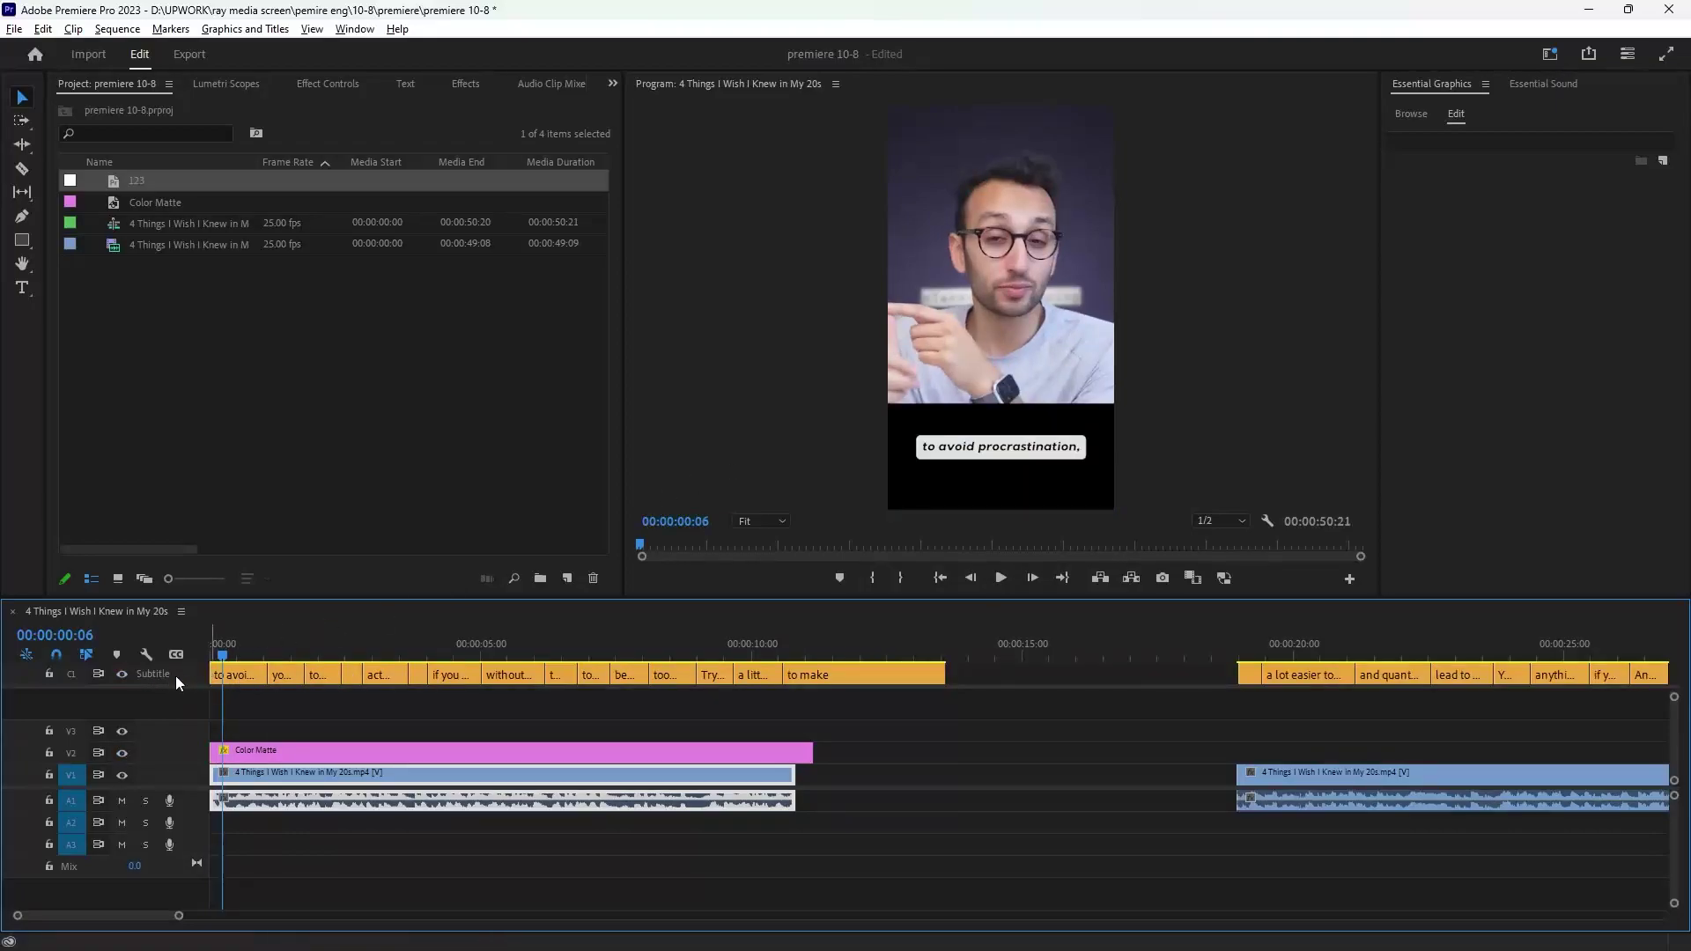
# Upgrade all captions above the first clip to graphics and trim the last one to the end of the Color Matte.
pyautogui.click(243, 673)
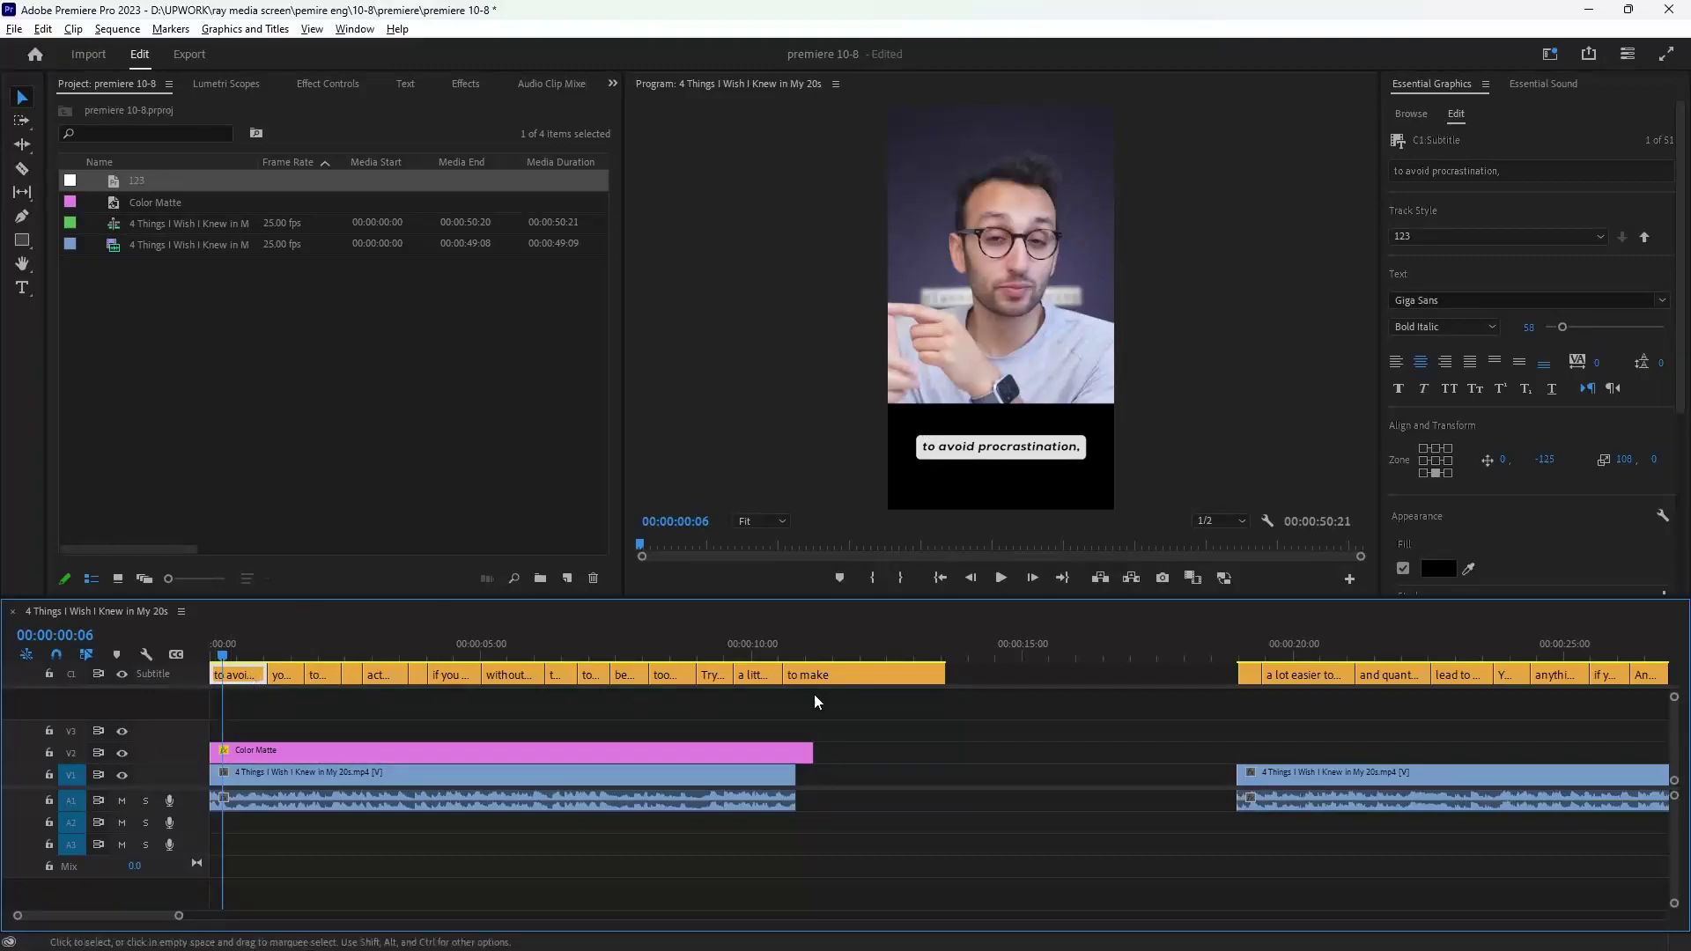
pyautogui.moveTo(959, 691); pyautogui.dragTo(197, 656)
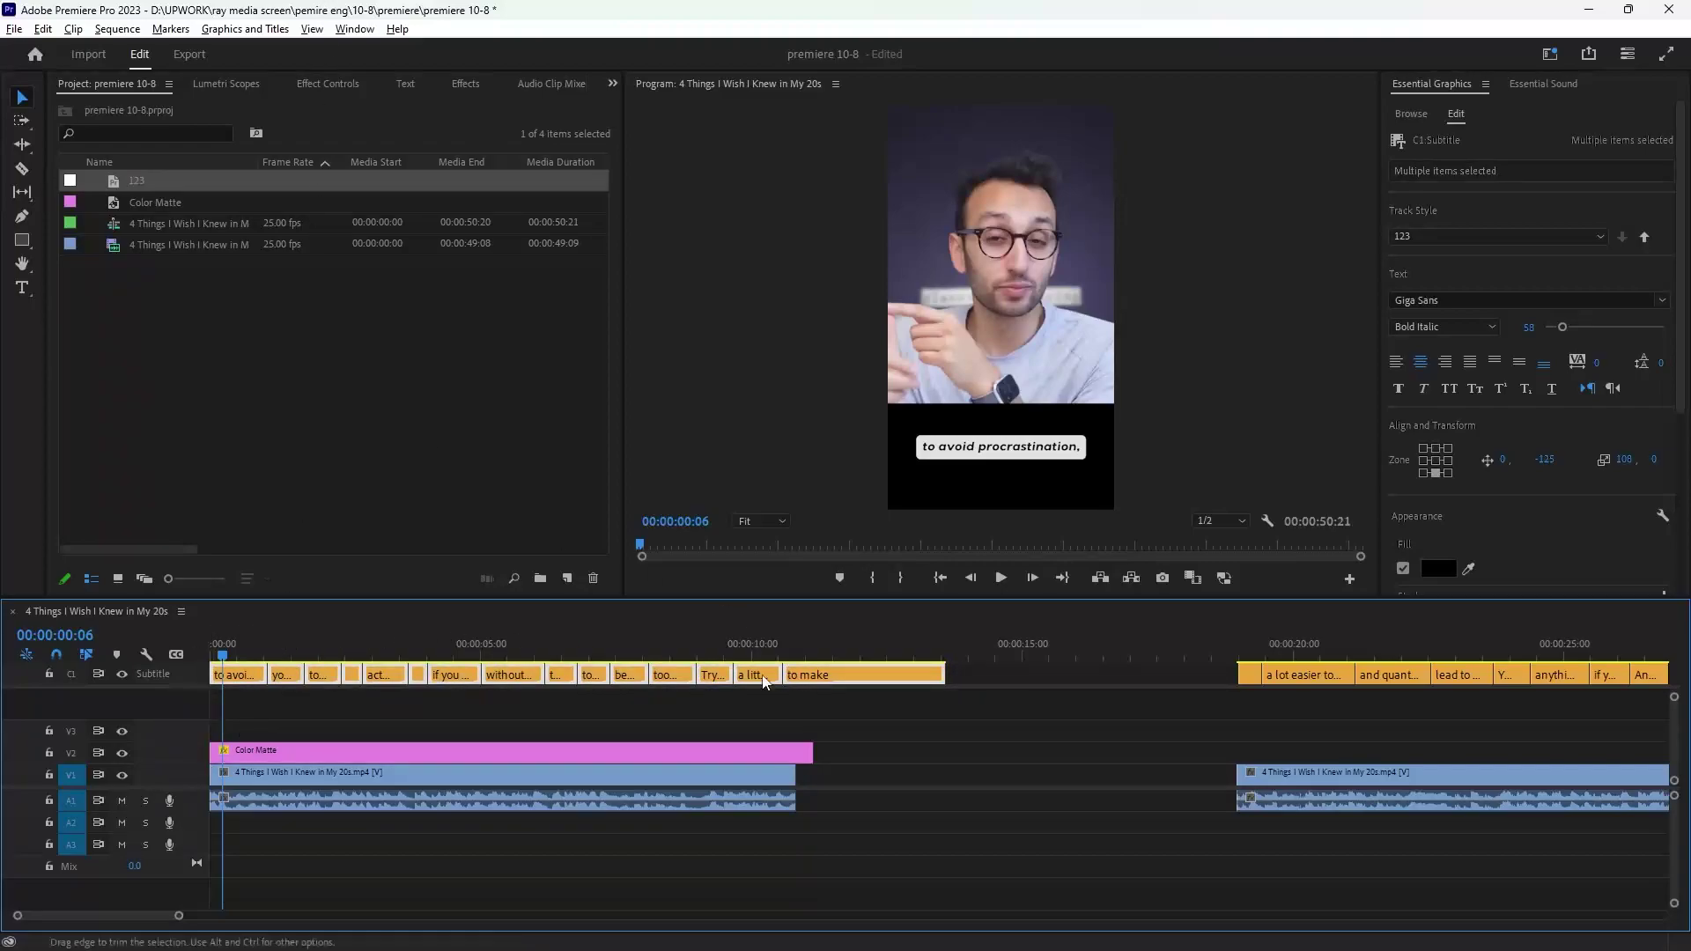
pyautogui.click(245, 30)
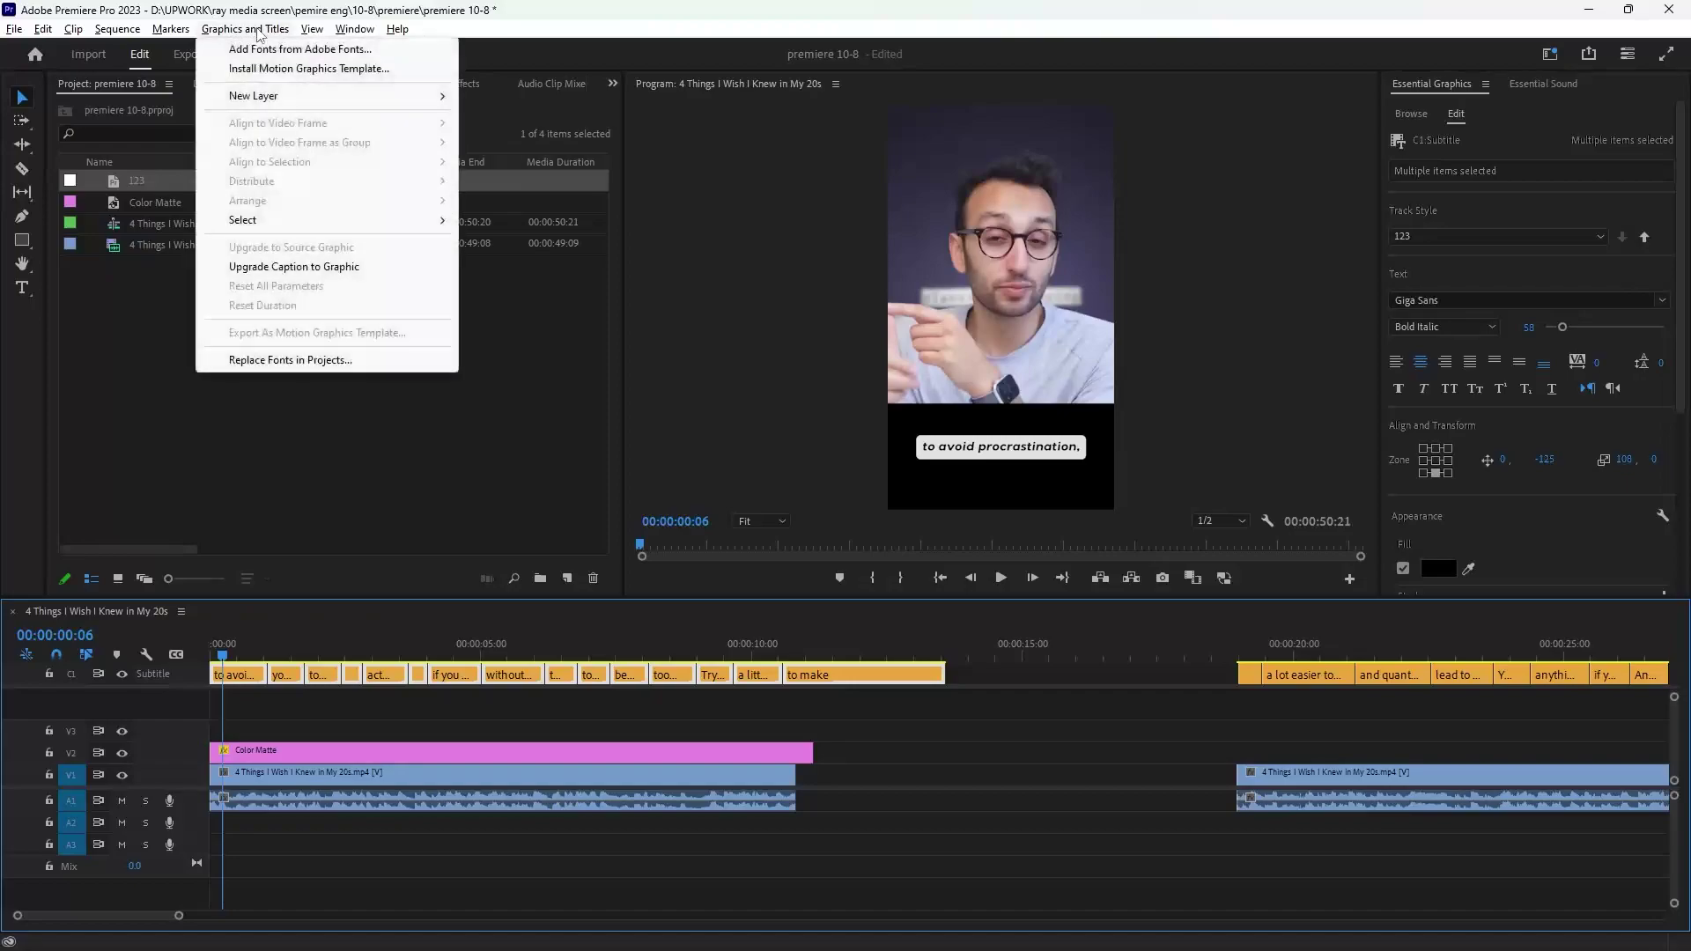
pyautogui.click(258, 271)
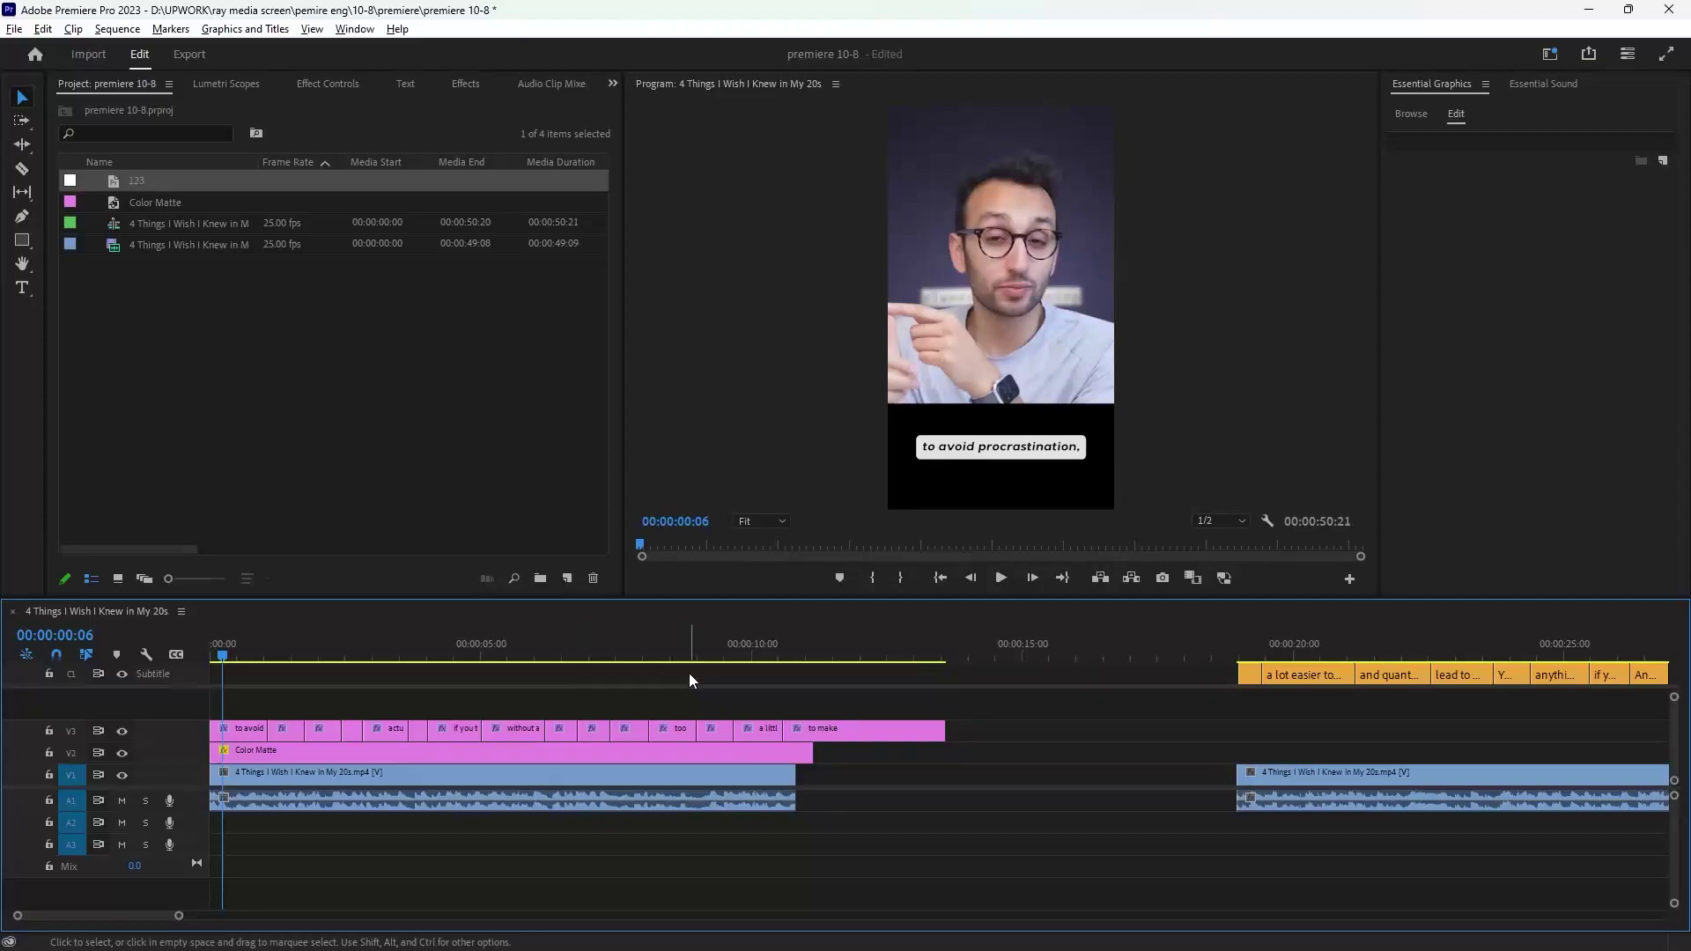
pyautogui.moveTo(945, 729); pyautogui.dragTo(813, 730)
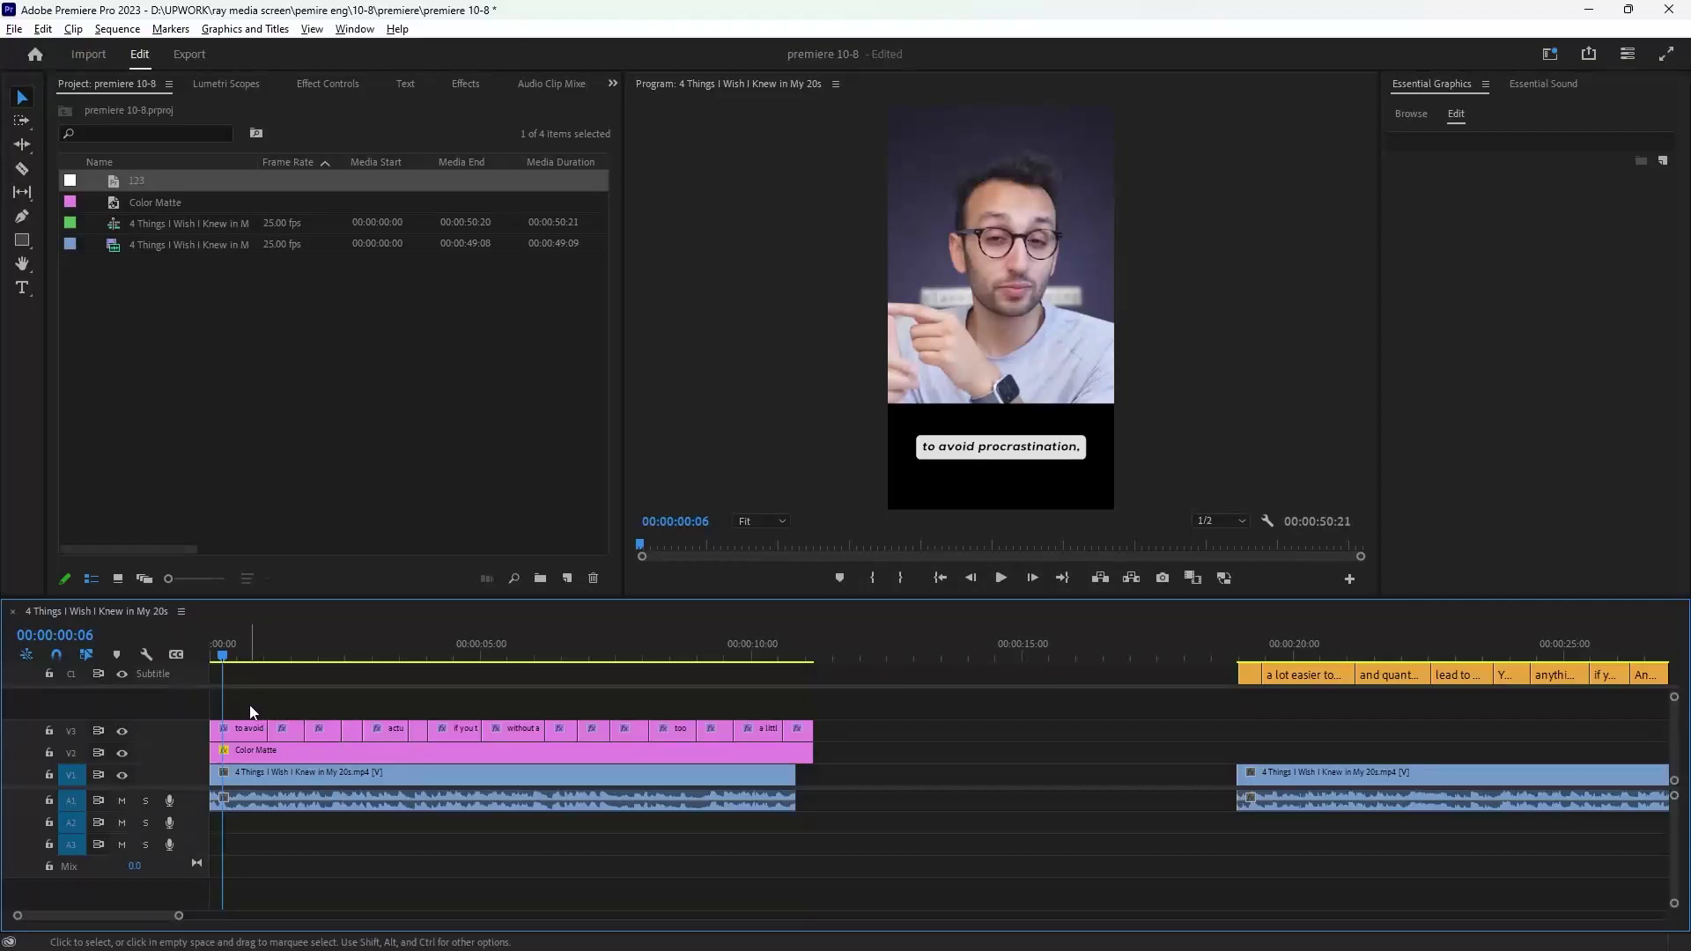
# Duplicate the text layer in the "to avoid procrastination," graphic and put the upper copy into a group.
pyautogui.press('=')
pyautogui.press('=')
pyautogui.press('=')
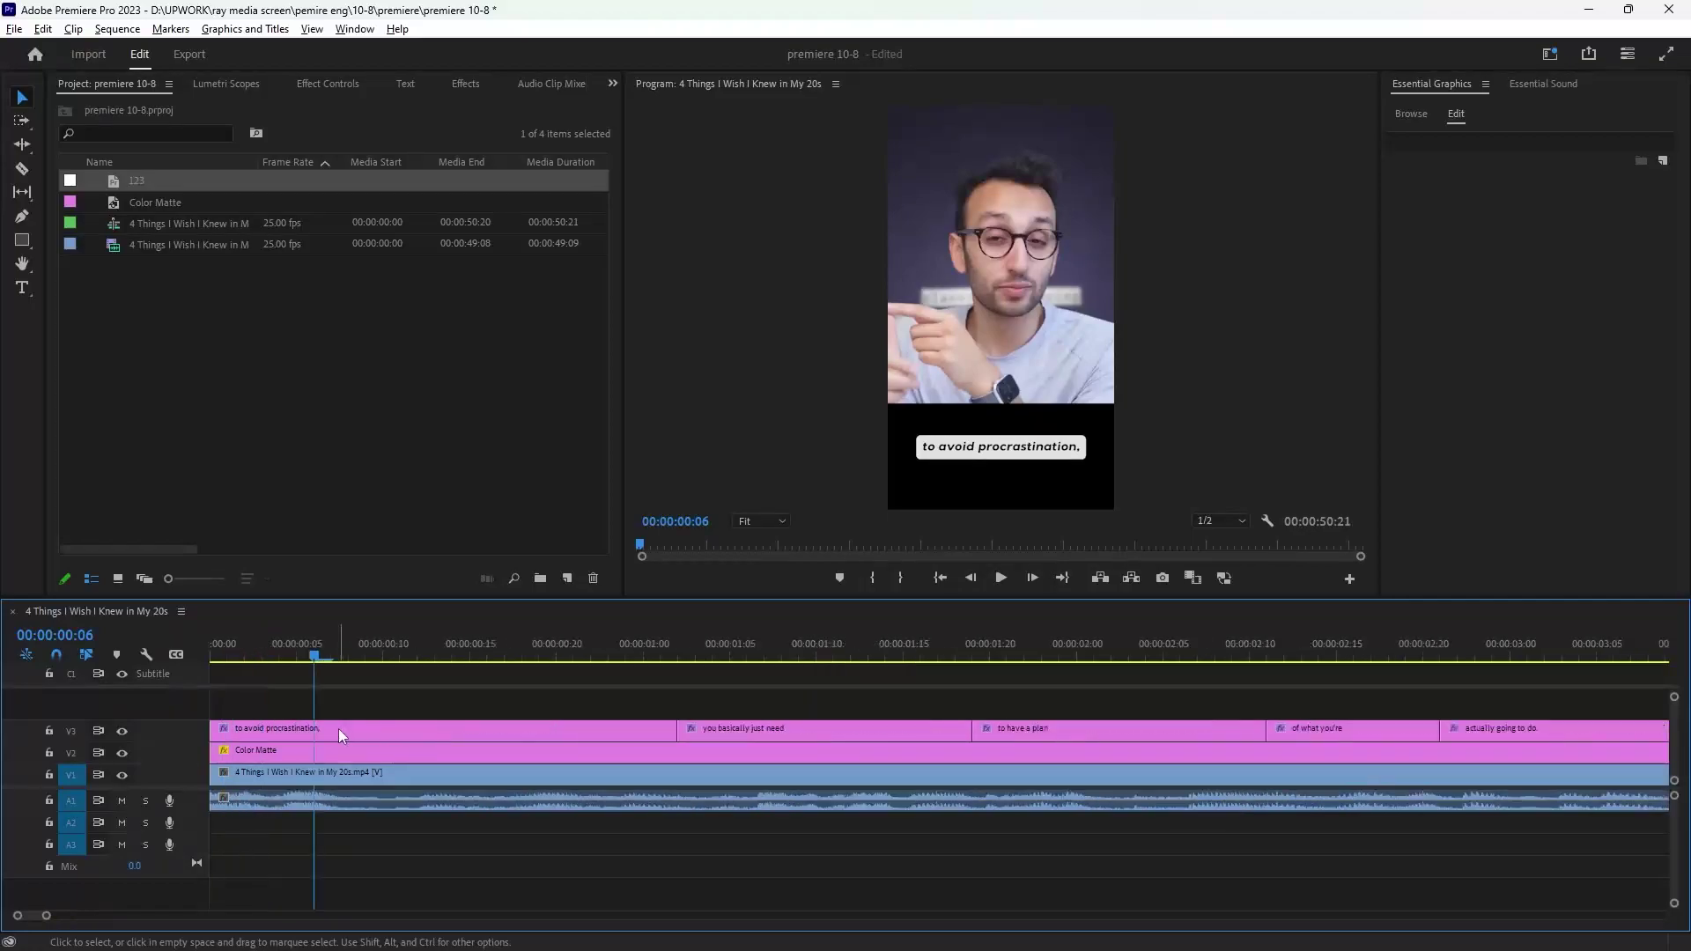
pyautogui.click(338, 727)
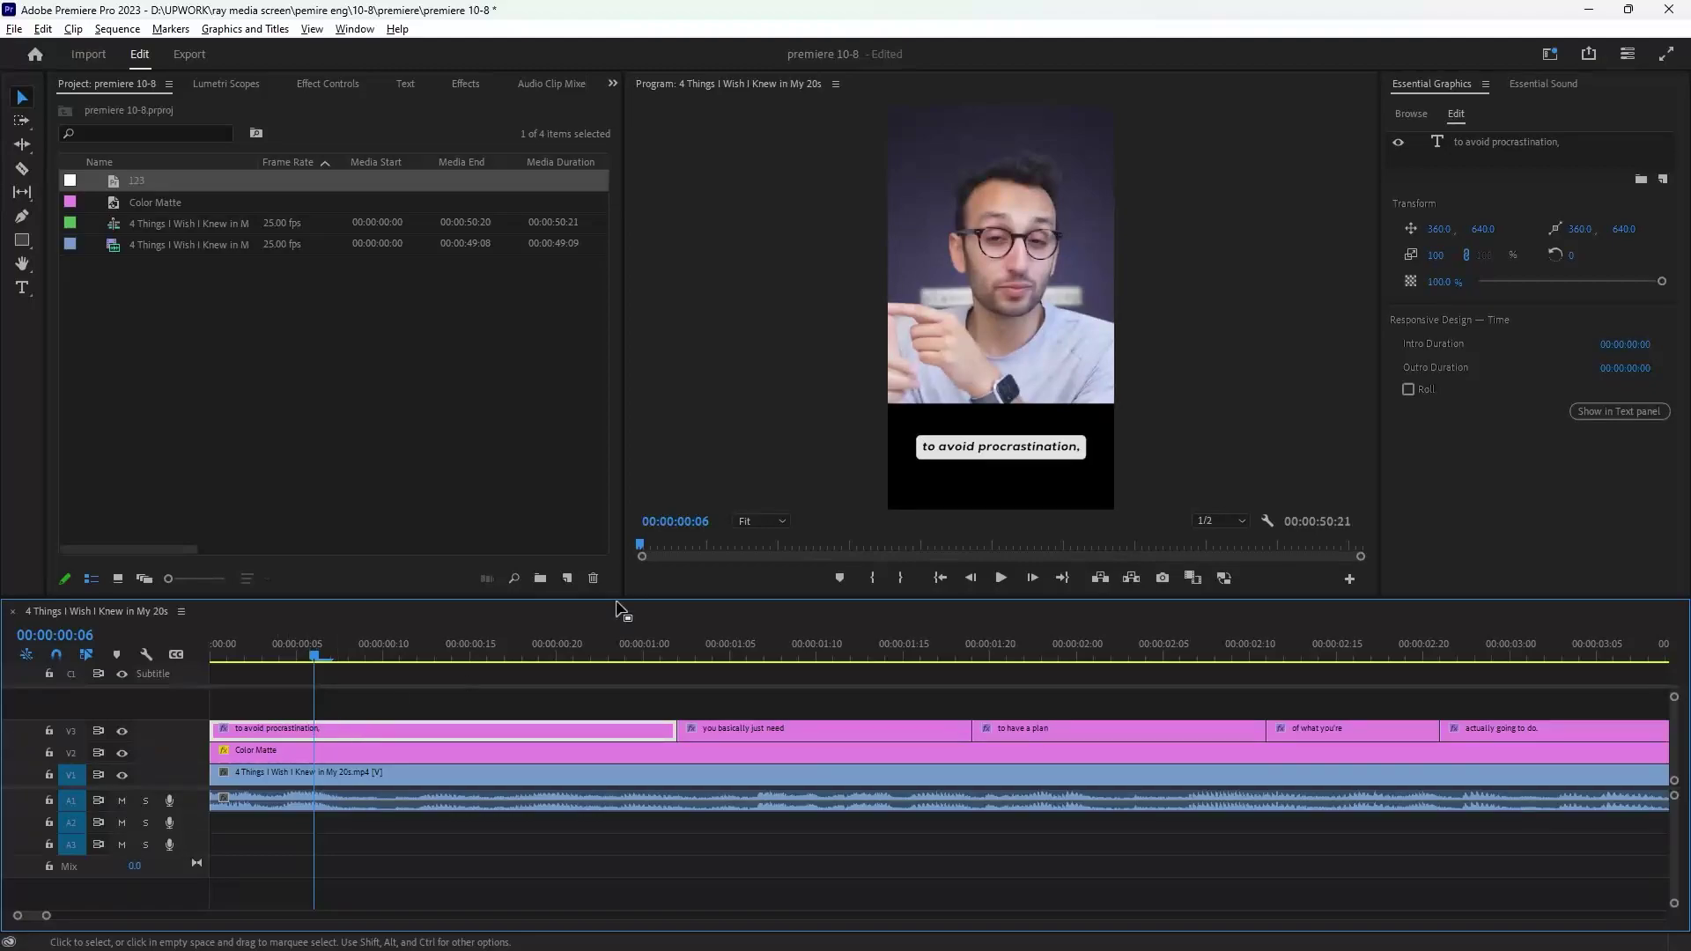
pyautogui.click(1512, 140)
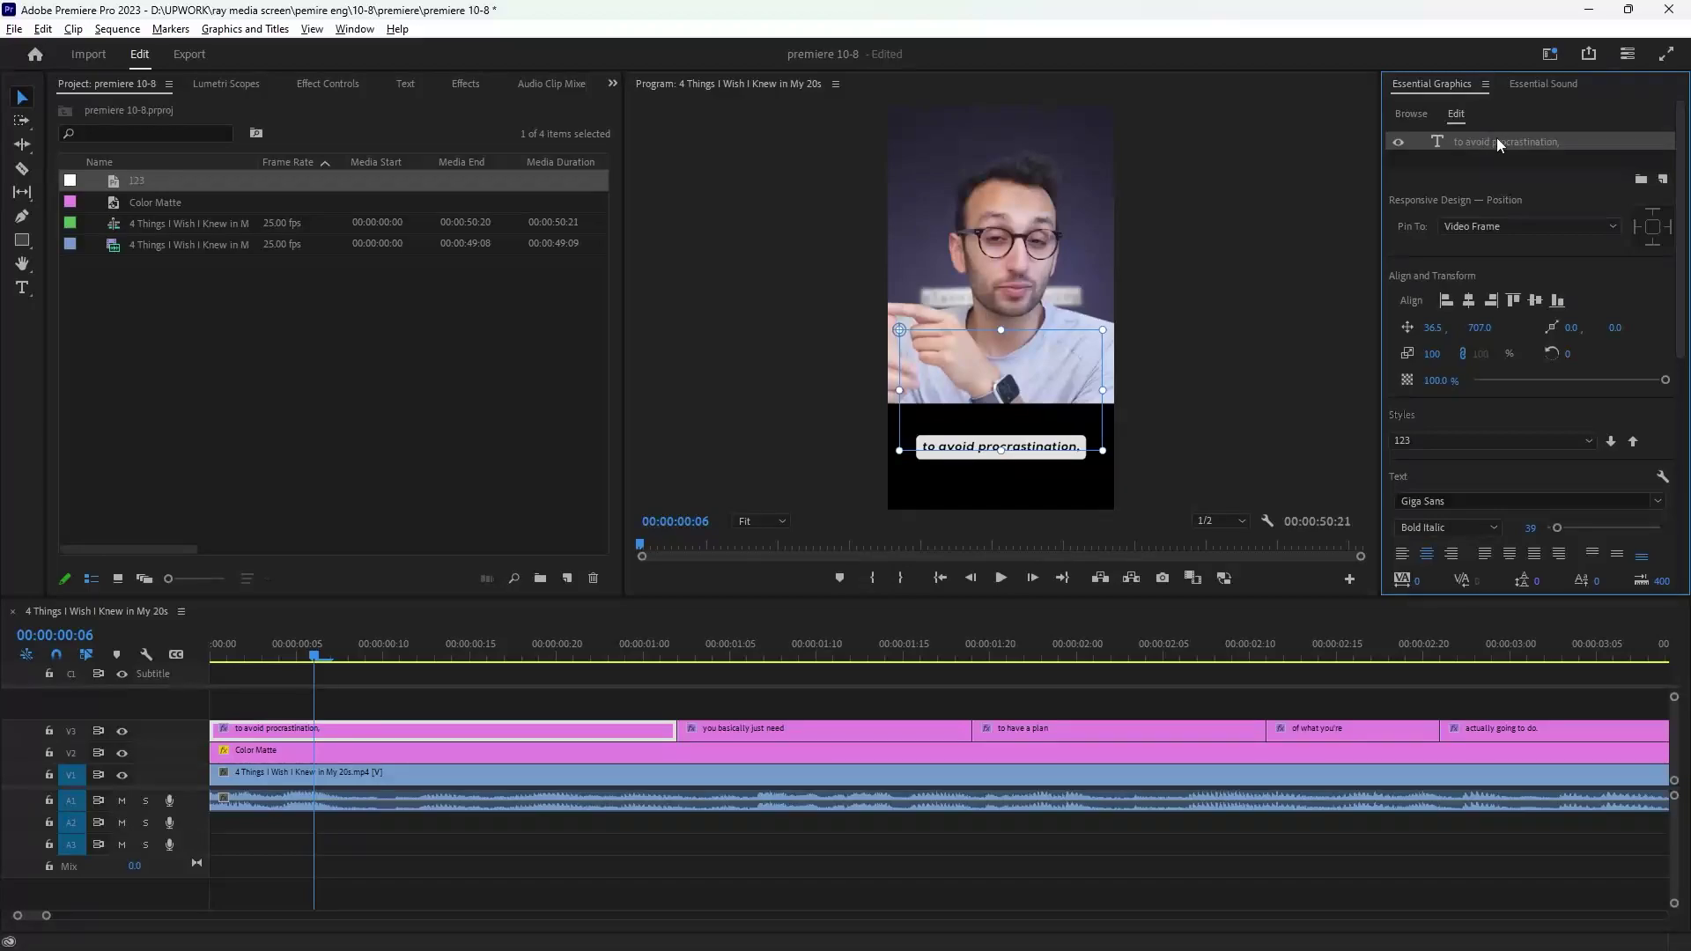
pyautogui.rightClick(1497, 140)
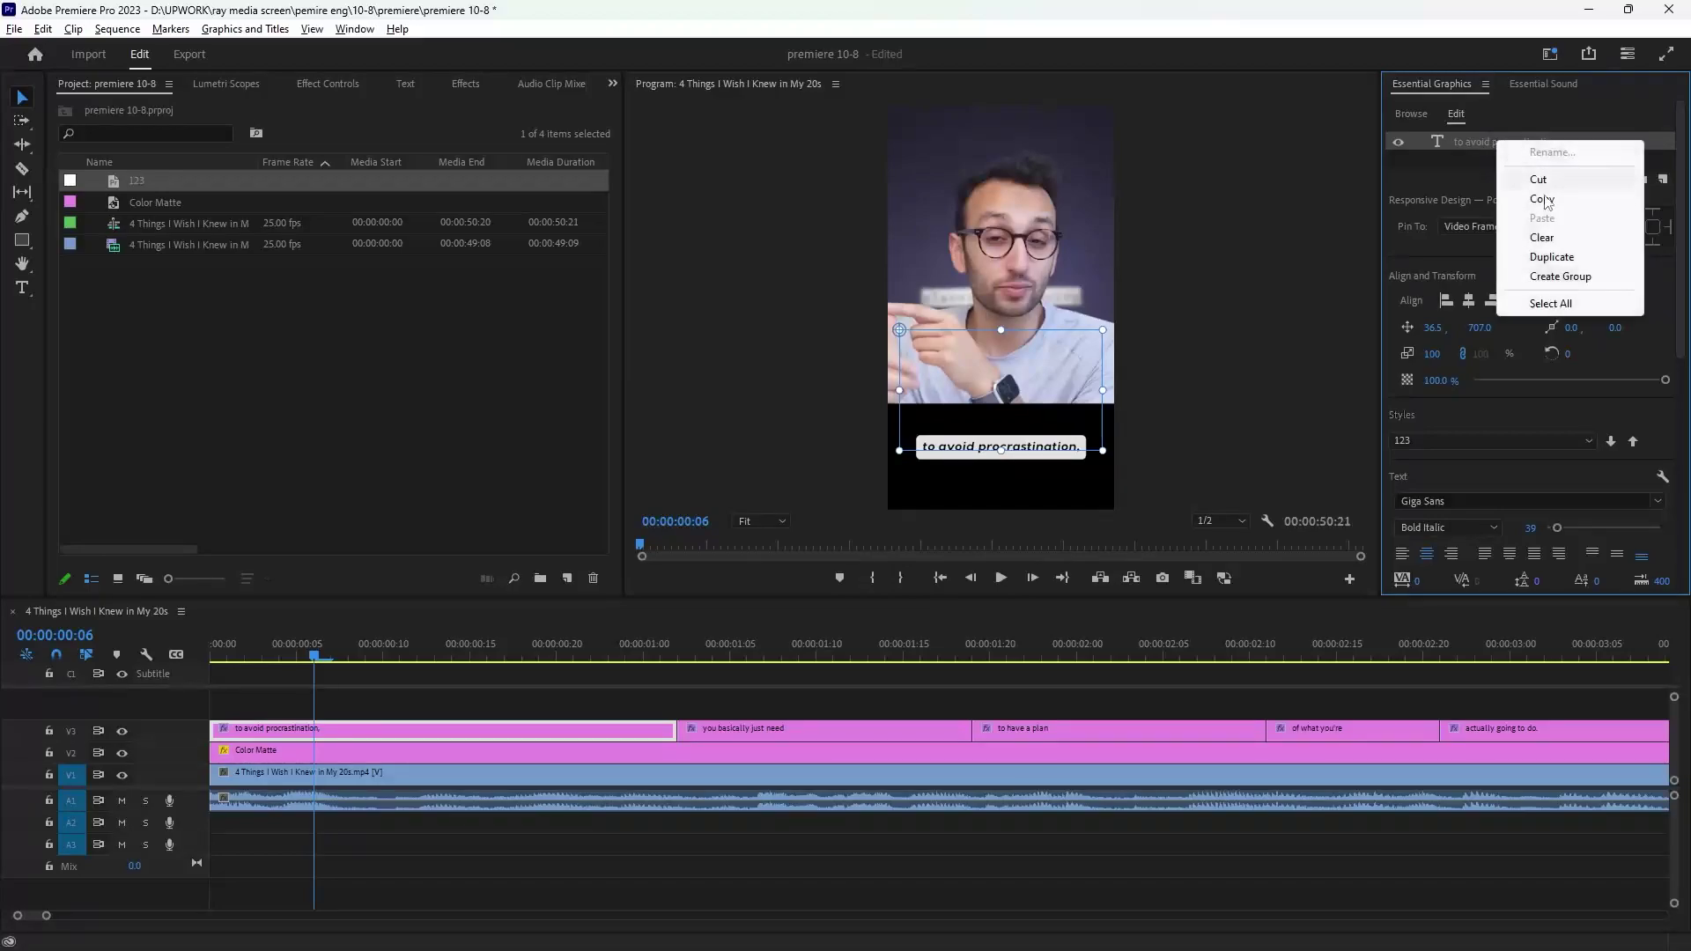
pyautogui.click(1552, 256)
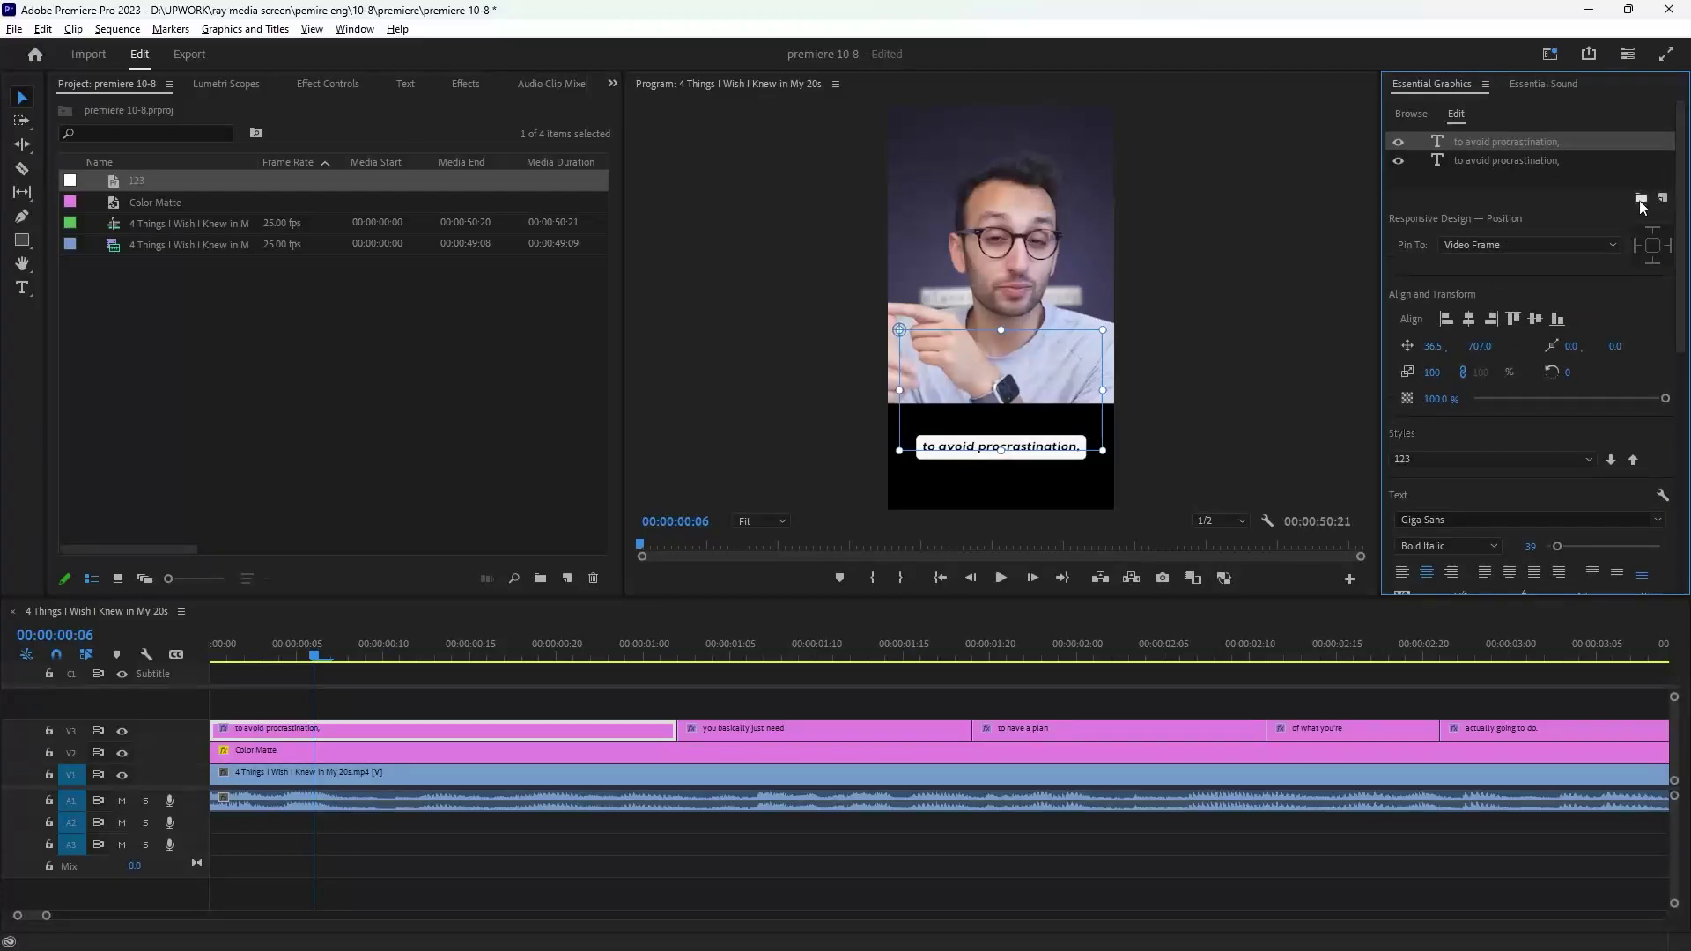
pyautogui.click(1641, 197)
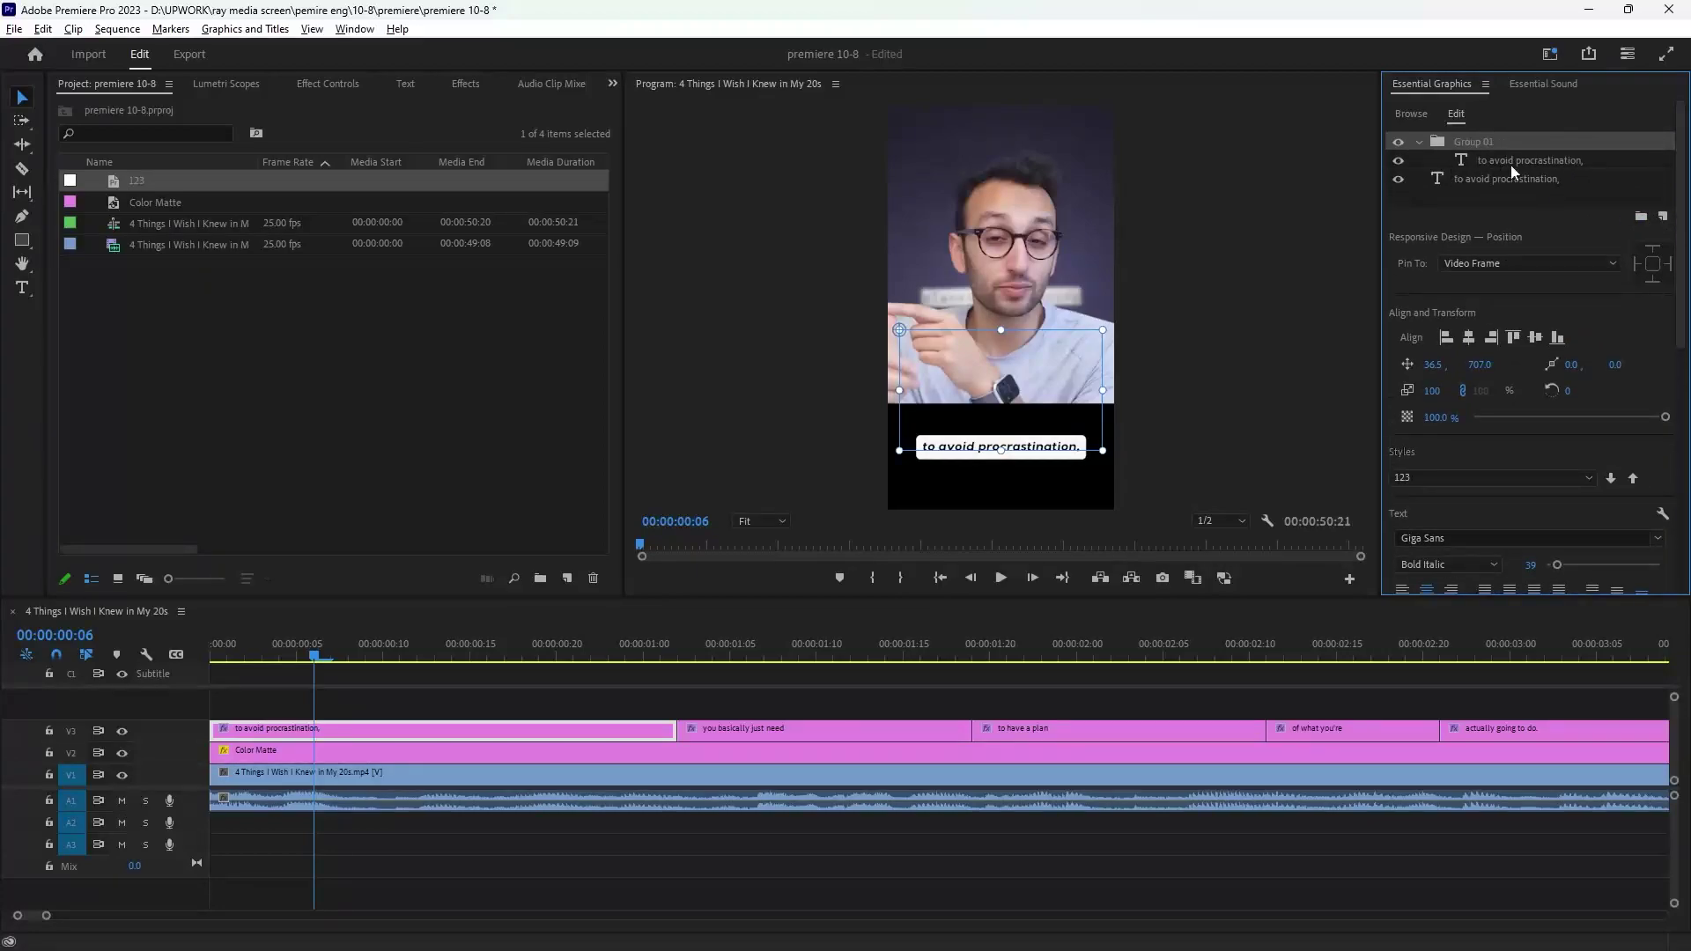
pyautogui.click(1498, 161)
pyautogui.click(1505, 179)
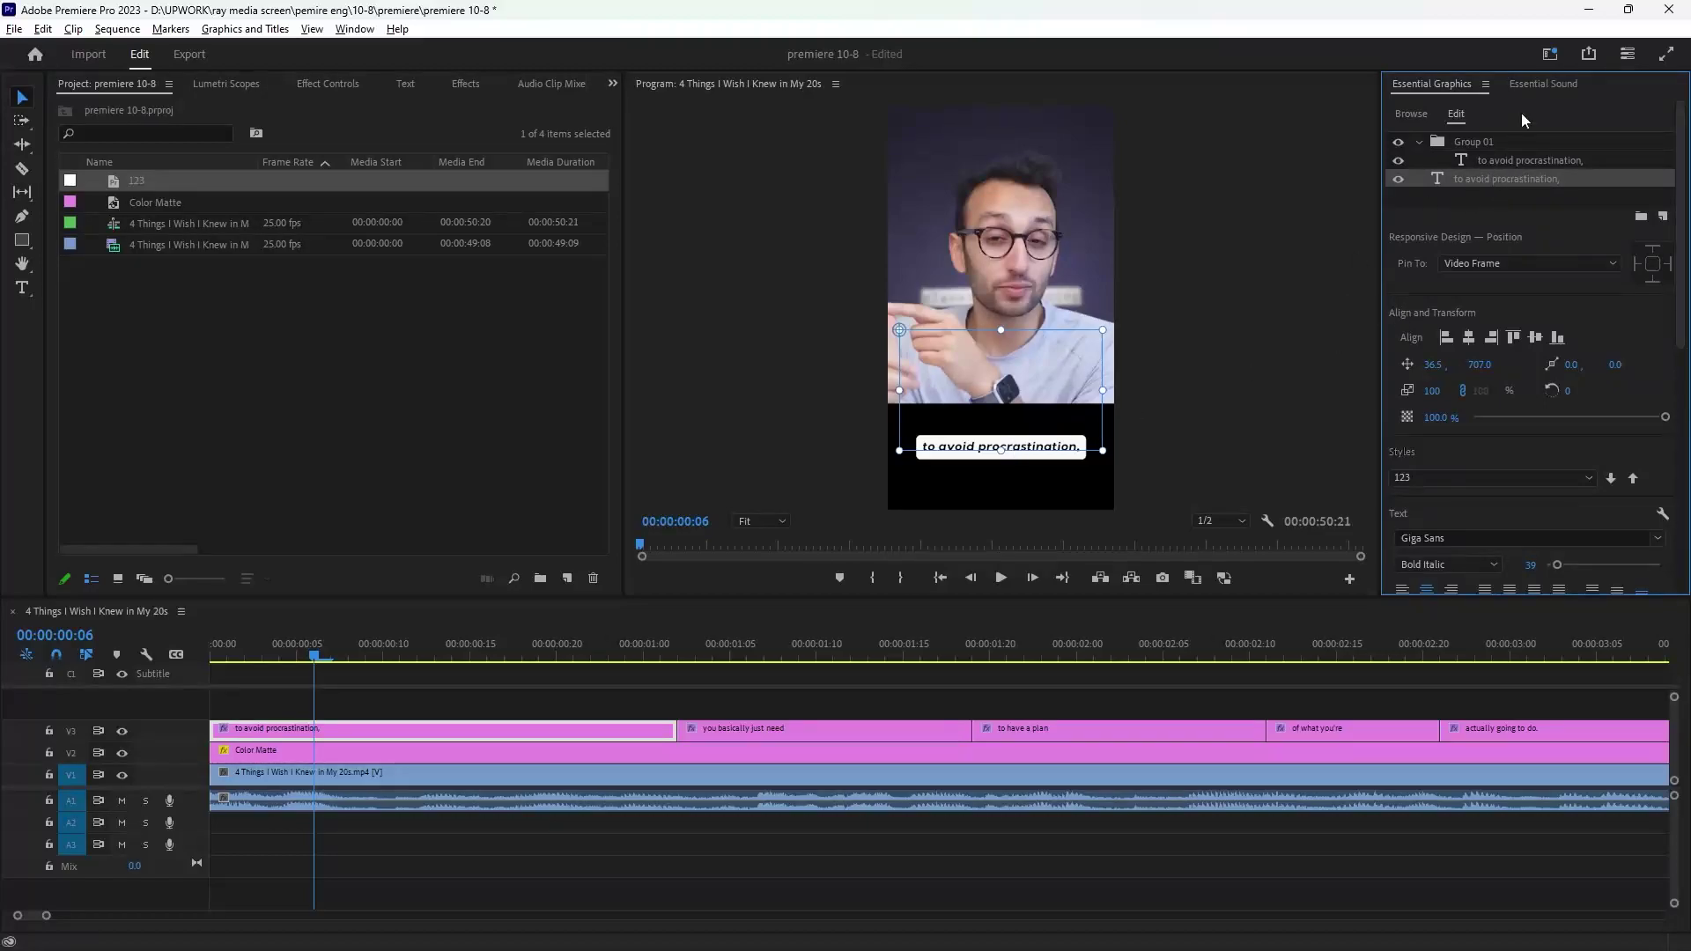
pyautogui.click(1508, 161)
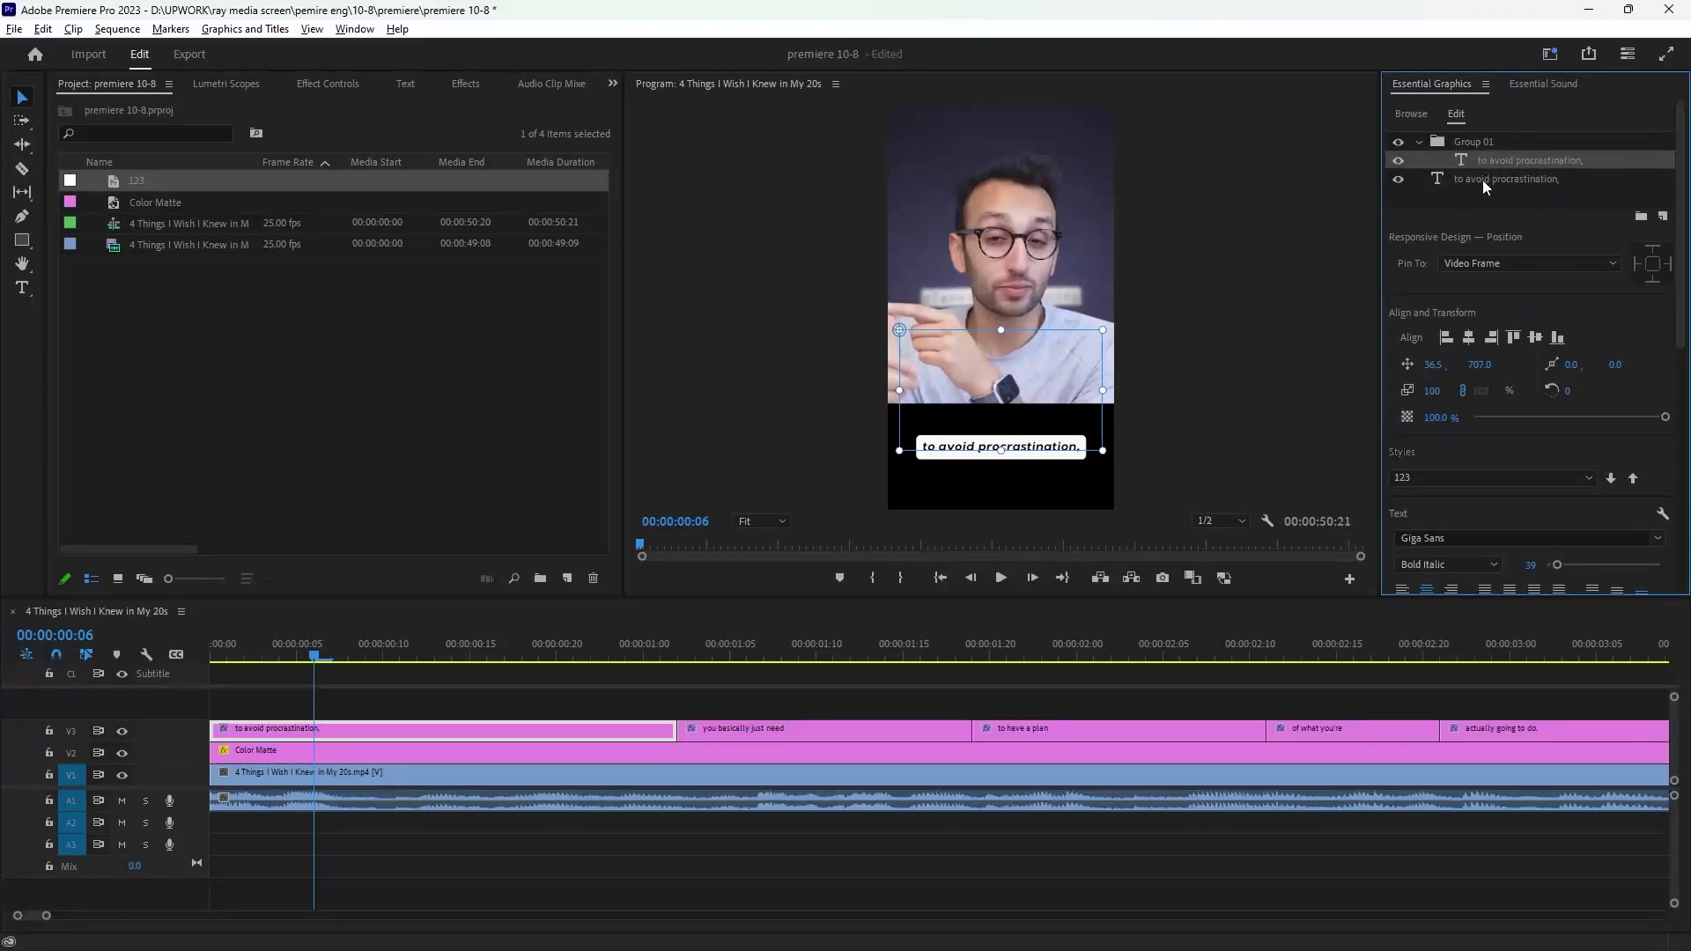
pyautogui.scroll(-5, 1482, 179)
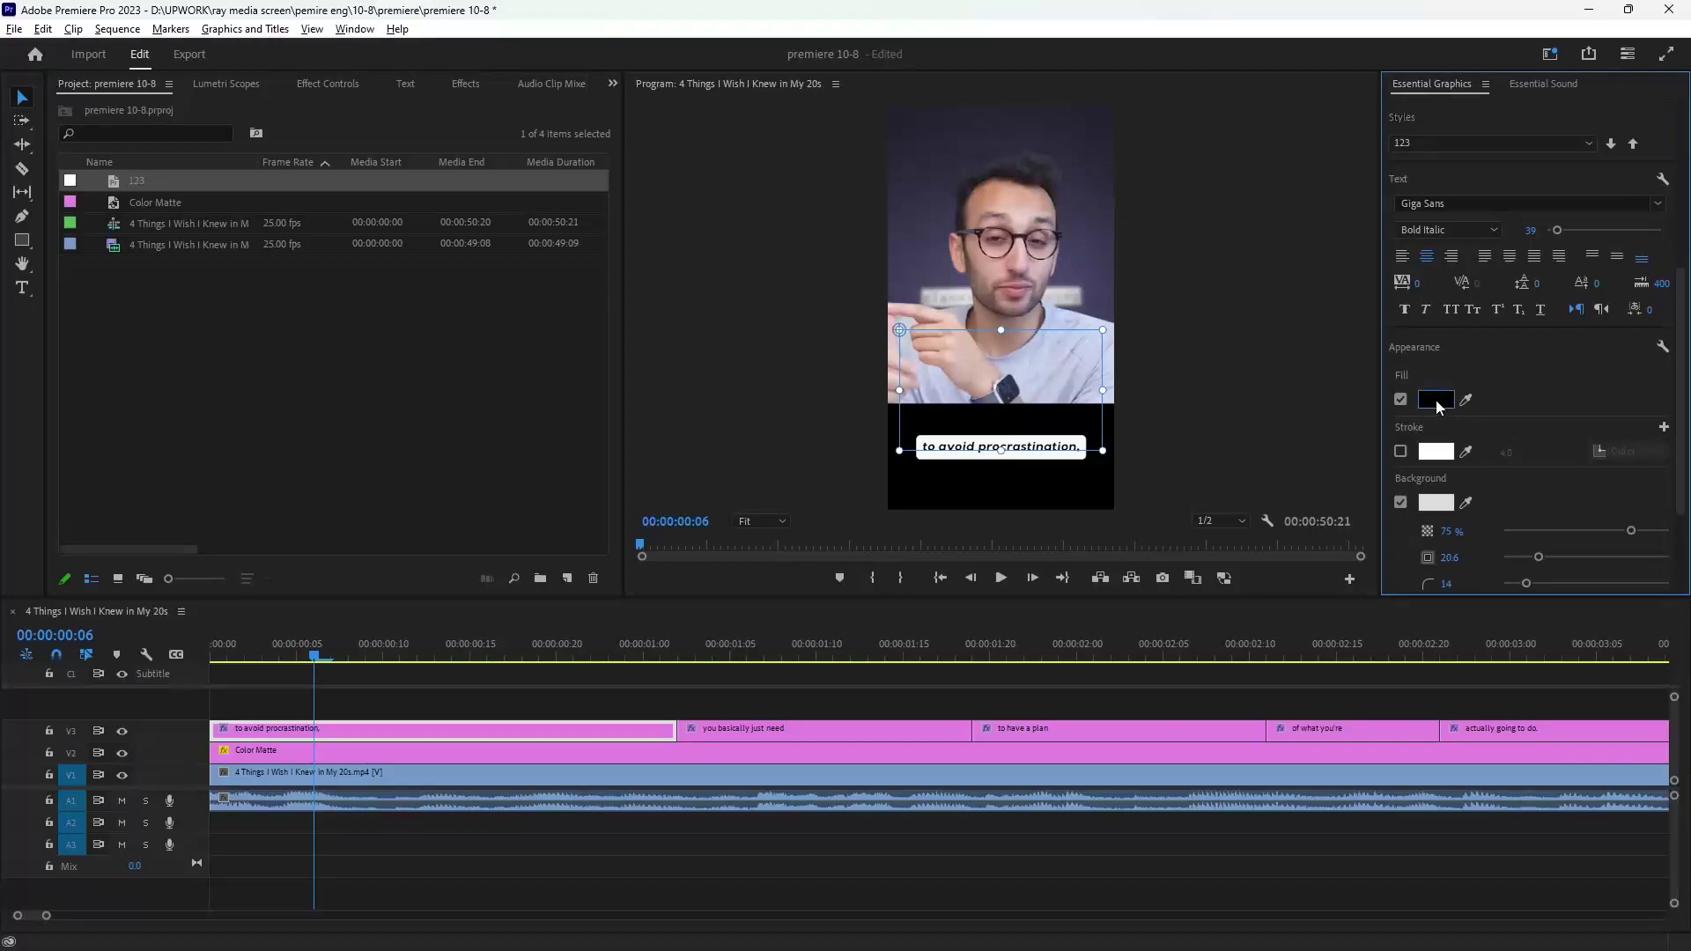
pyautogui.click(1436, 399)
pyautogui.press('Escape')
pyautogui.scroll(-3, 1550, 488)
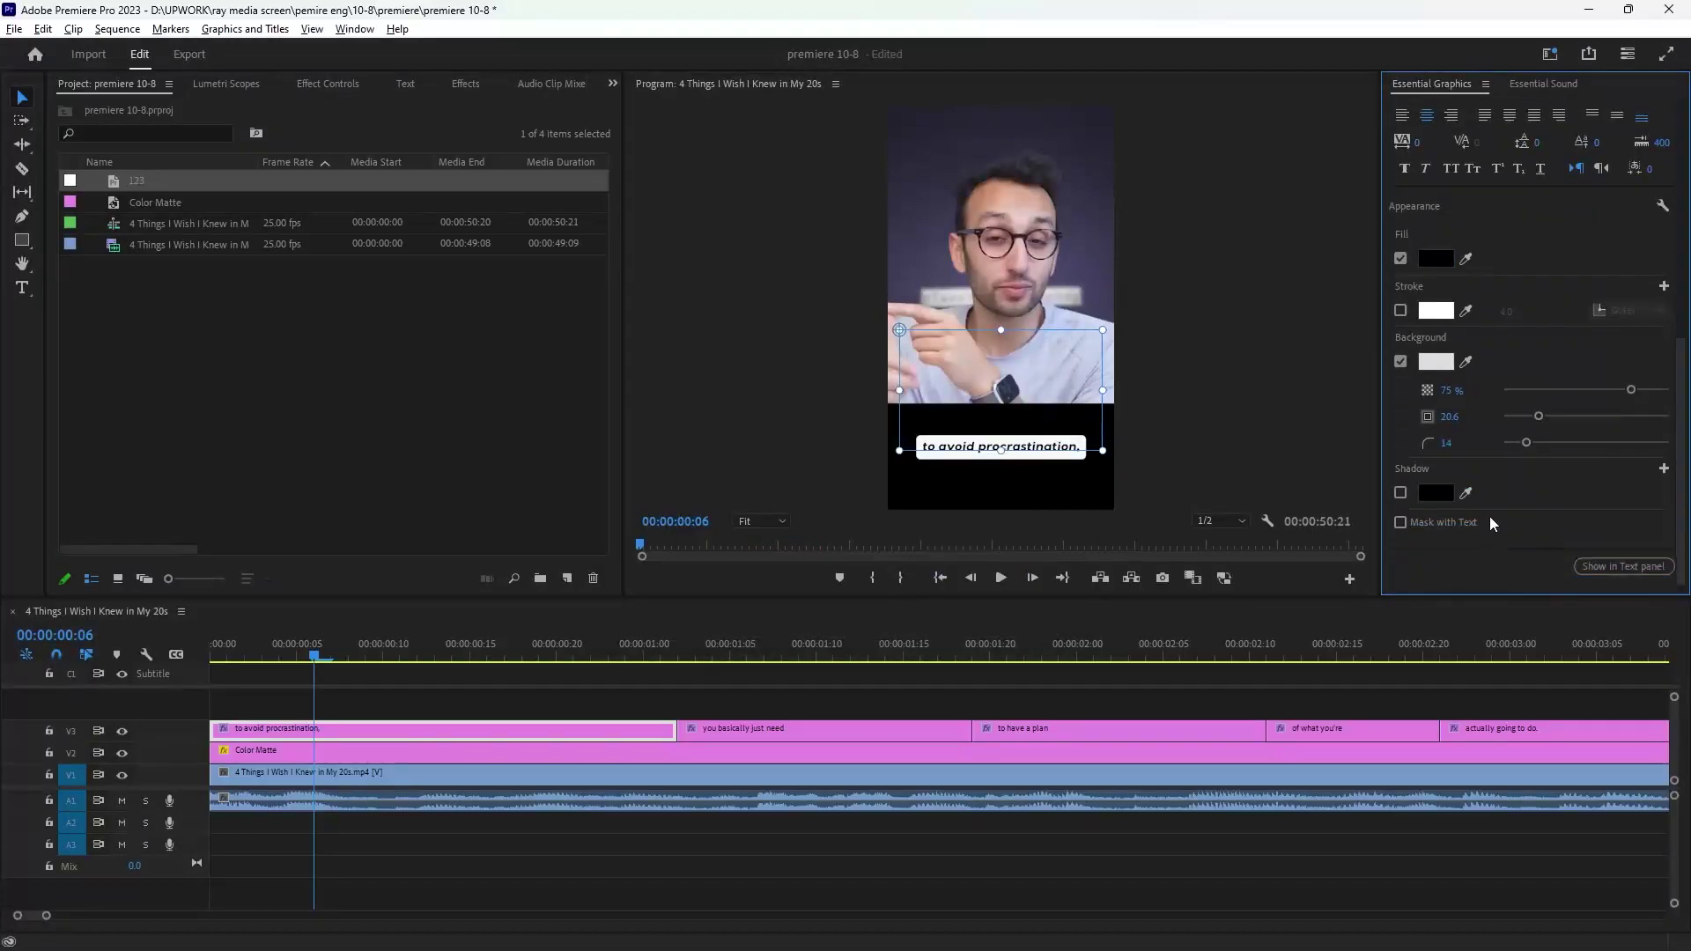
pyautogui.scroll(2, 1515, 458)
pyautogui.scroll(3, 1575, 460)
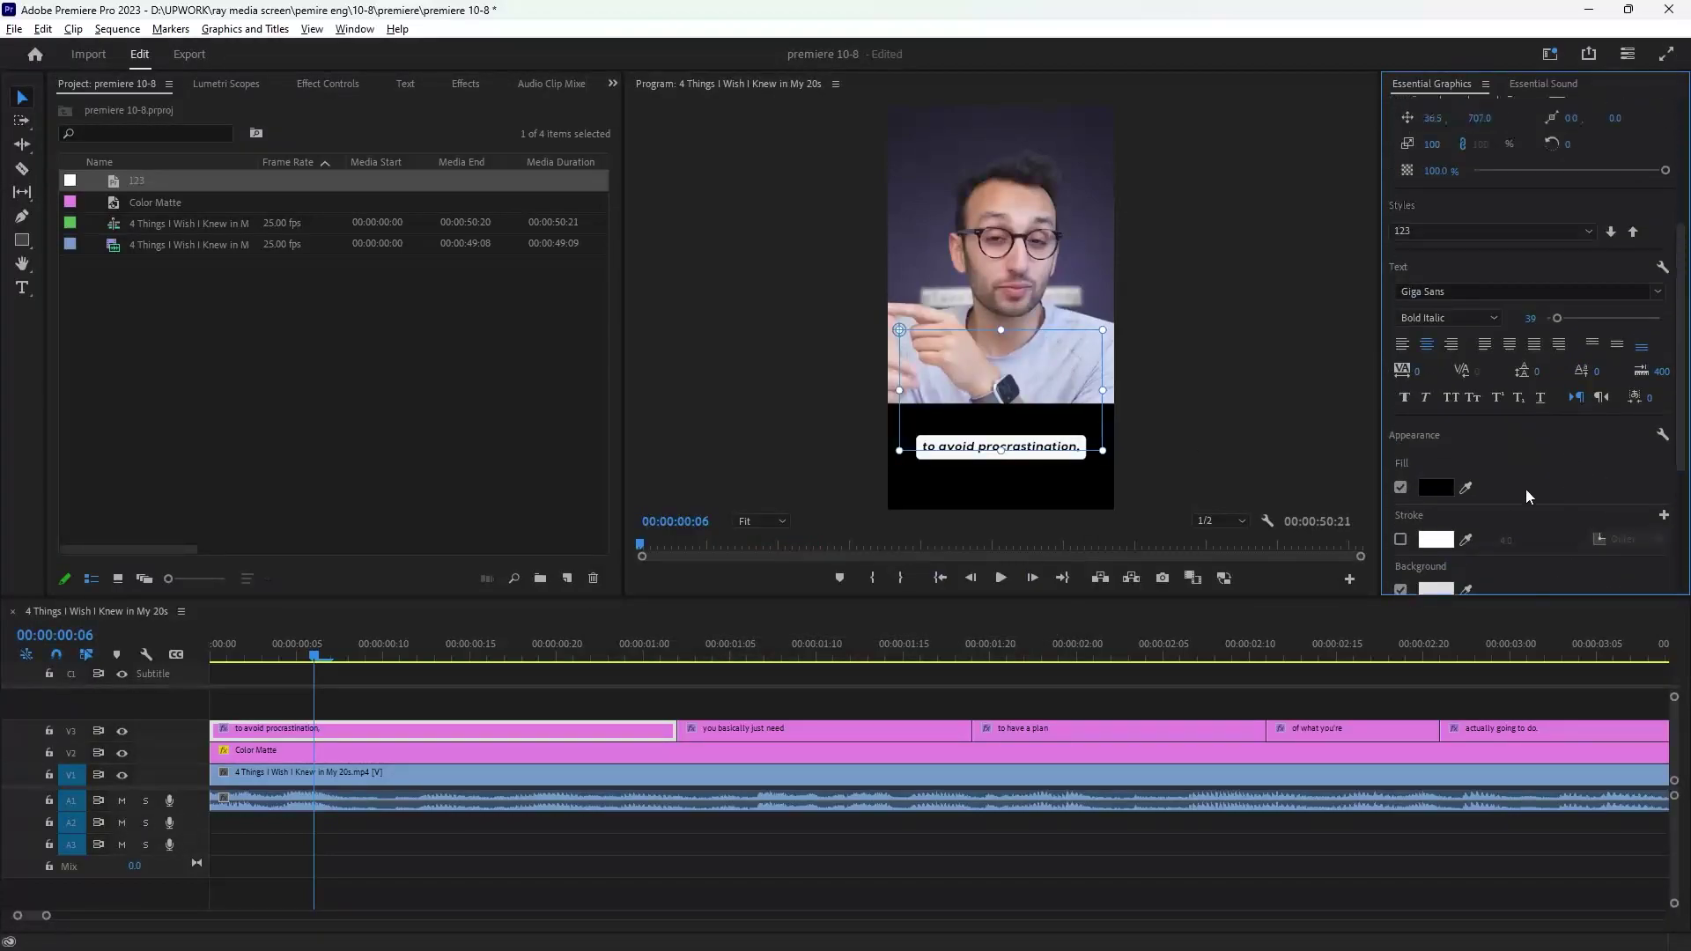
# Try lowering the ungrouped text layer's opacity to about 45.4%, toggling the grouped copy off and on to compare.
pyautogui.moveTo(1626, 226); pyautogui.dragTo(1570, 224)
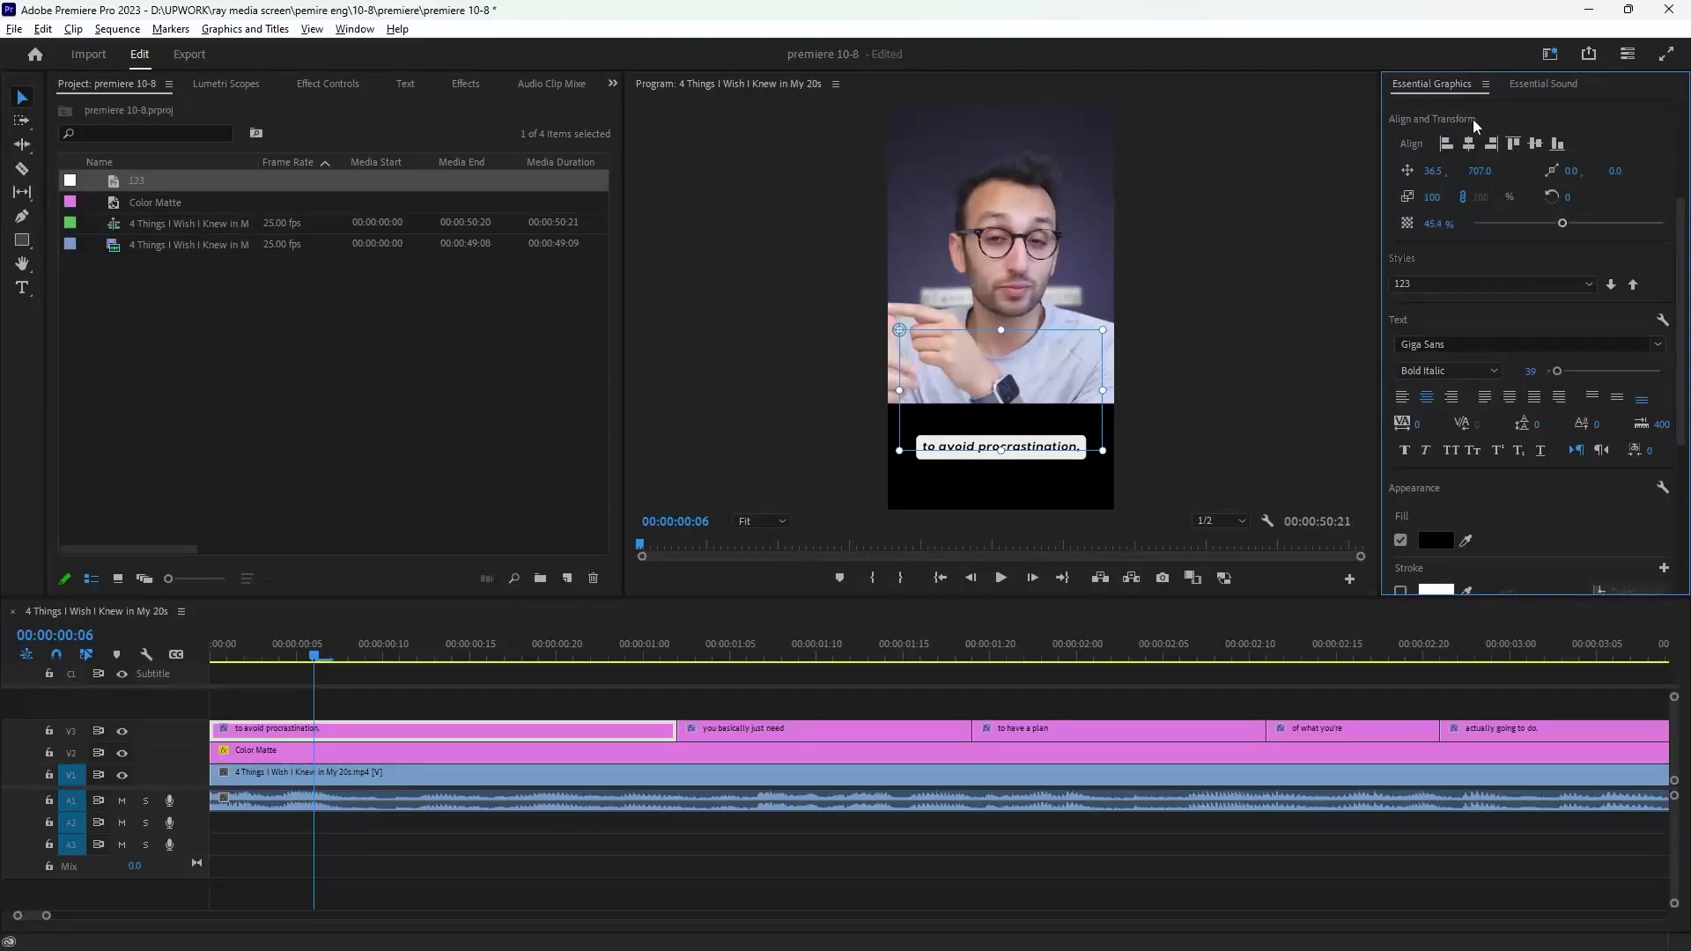
pyautogui.scroll(3, 1593, 145)
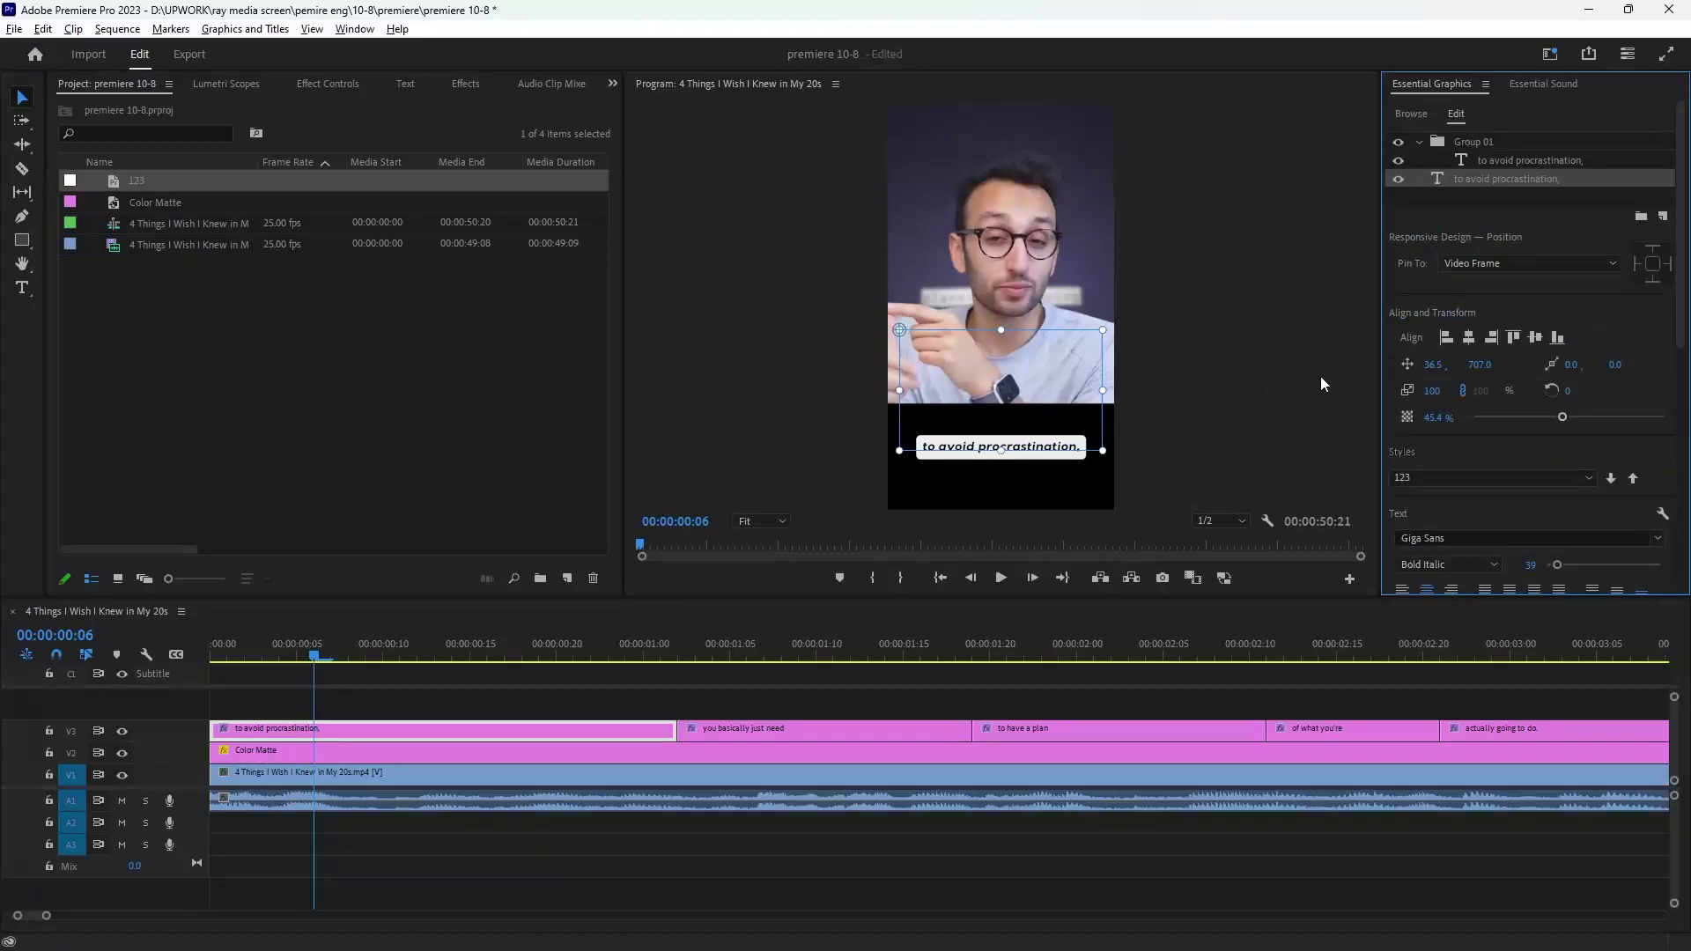
pyautogui.click(1399, 160)
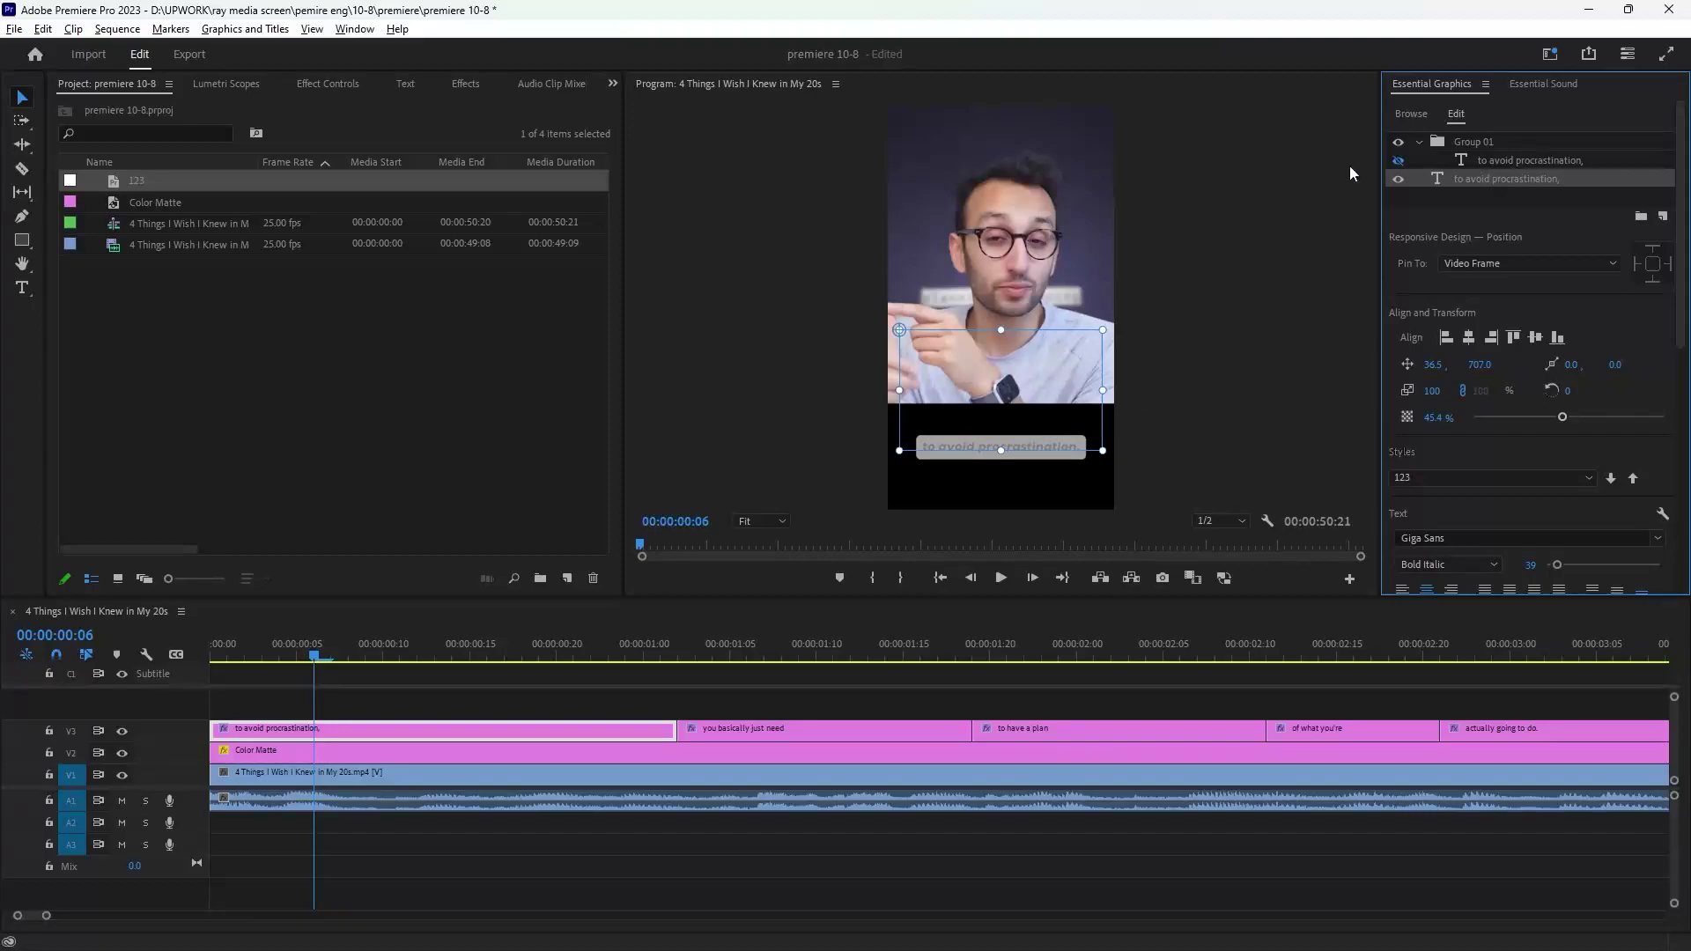
pyautogui.click(1400, 162)
# Restore the ungrouped text layer's opacity to 100%.
pyautogui.scroll(-5, 1489, 494)
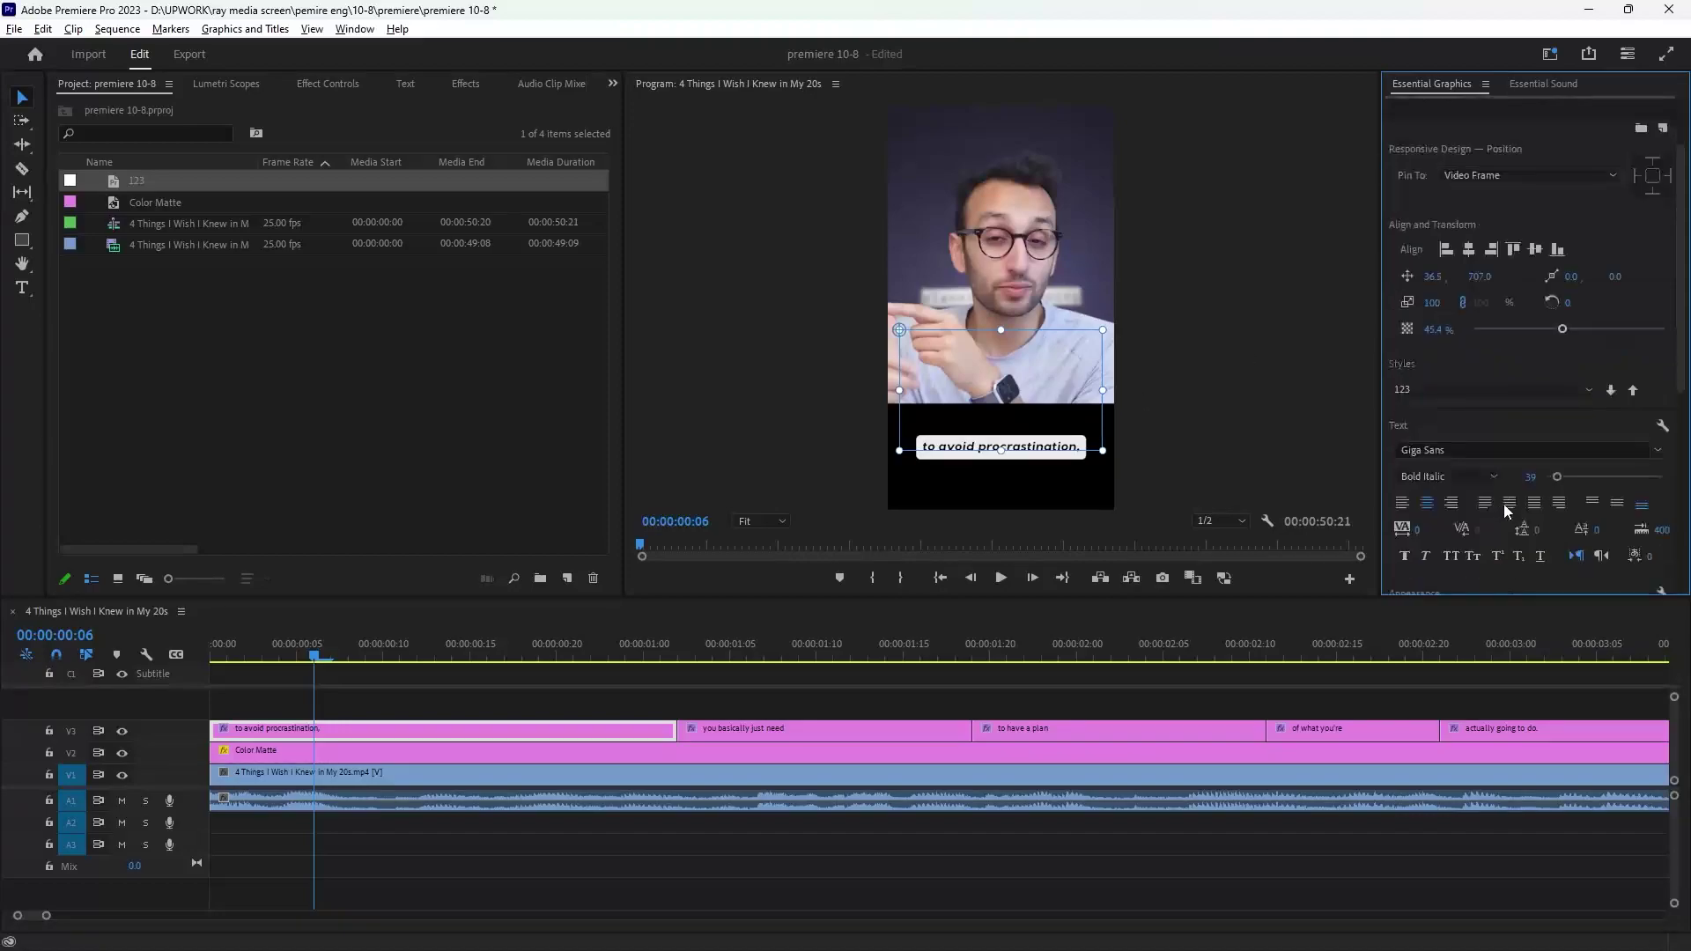
pyautogui.scroll(-1, 1462, 486)
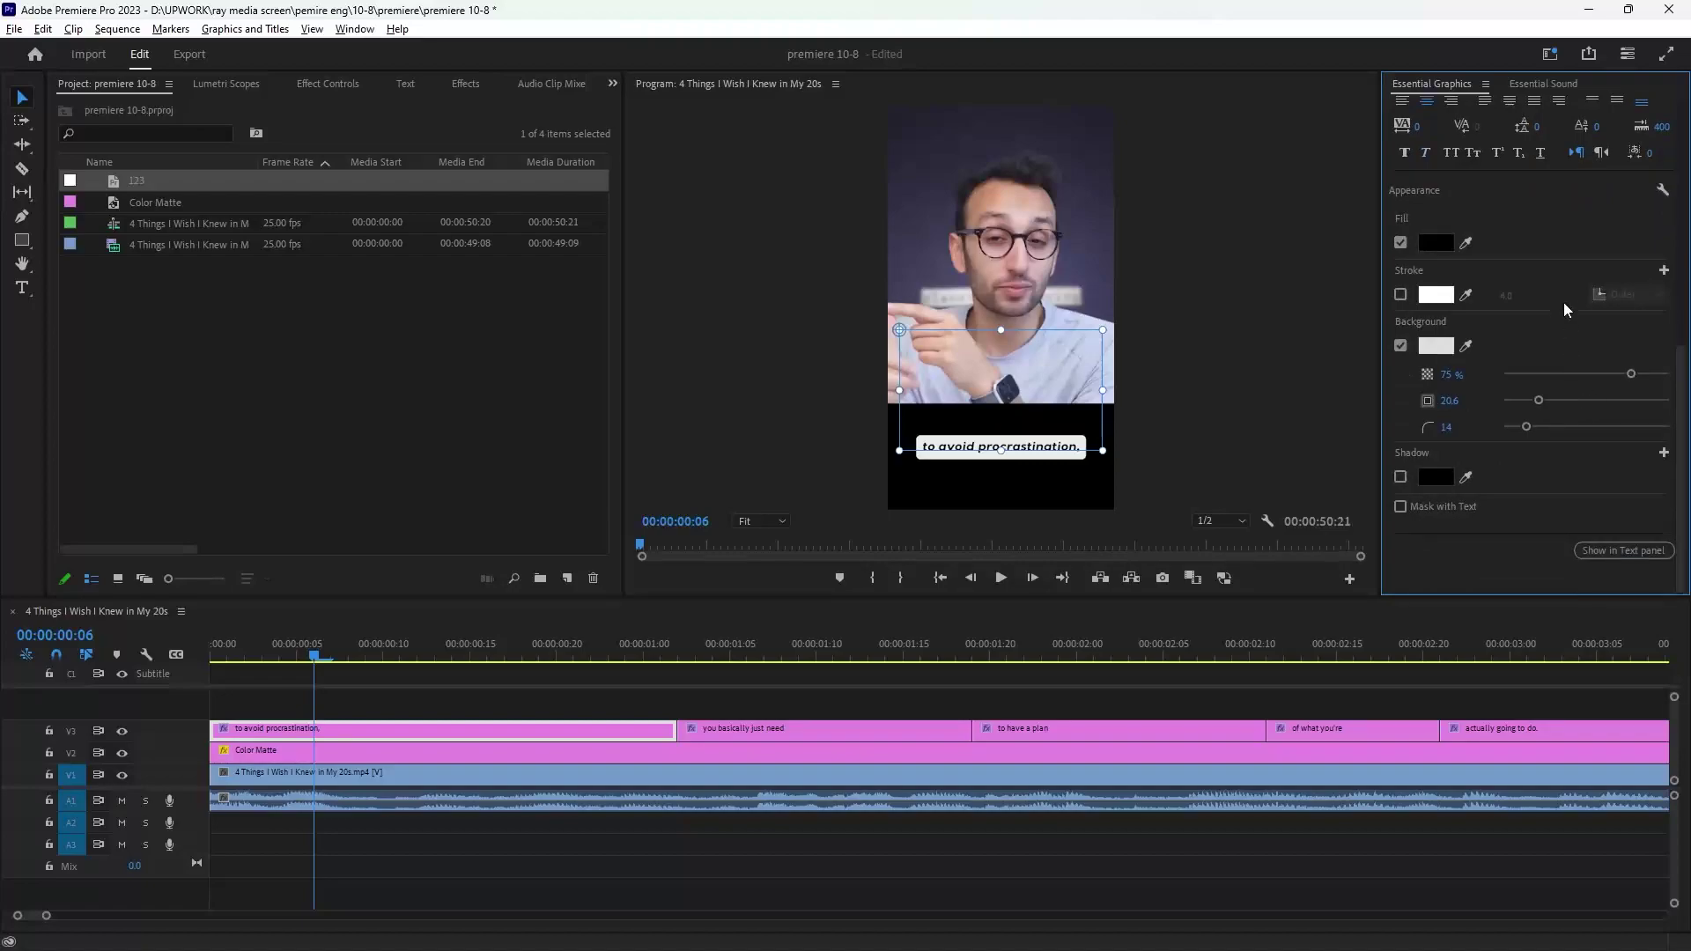
pyautogui.scroll(2, 1561, 299)
pyautogui.moveTo(1564, 133); pyautogui.dragTo(1674, 141)
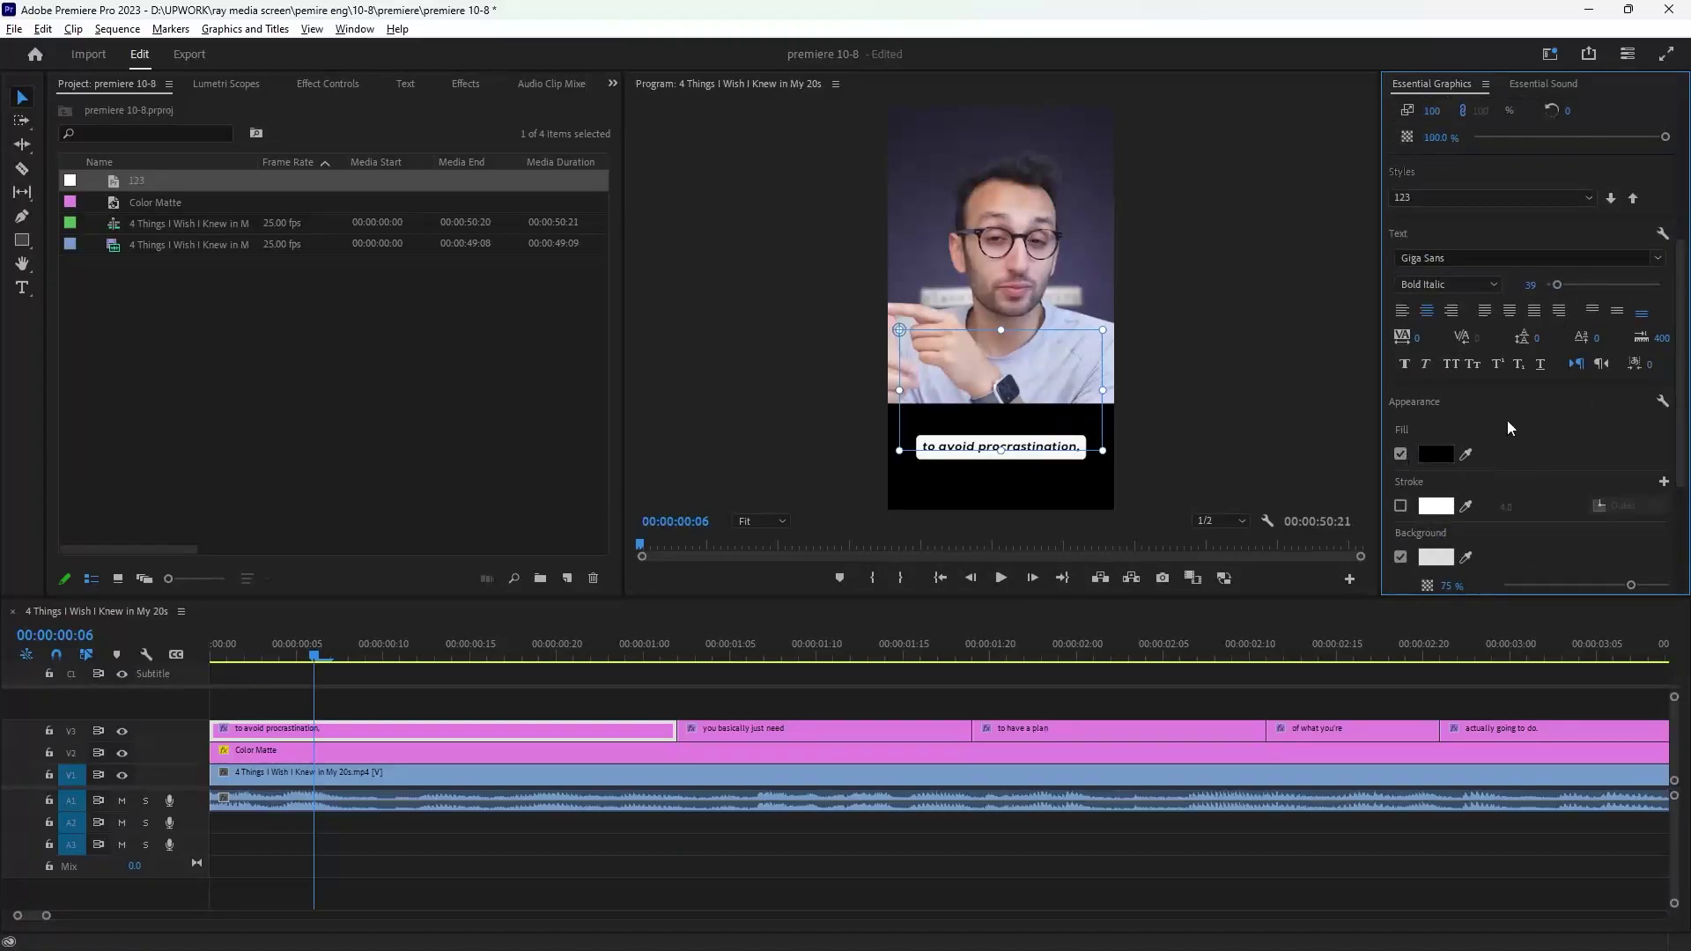
# Change the ungrouped text layer's fill colour to dark gray 3A3838.
pyautogui.click(1435, 454)
pyautogui.click(639, 430)
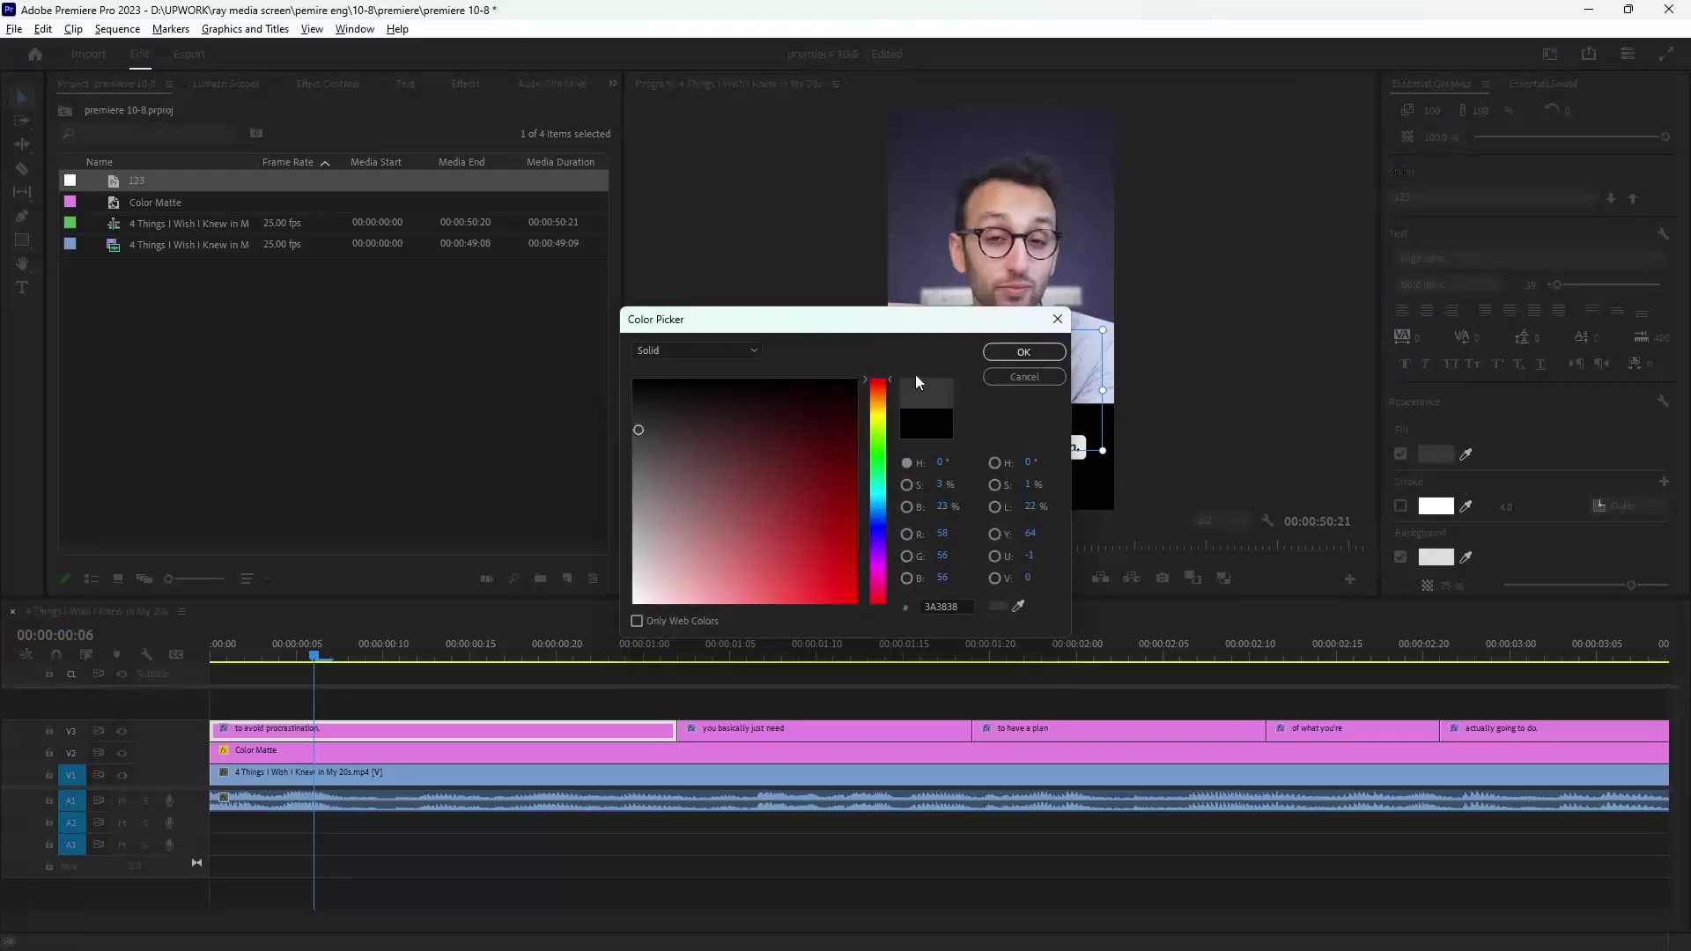
pyautogui.click(1024, 351)
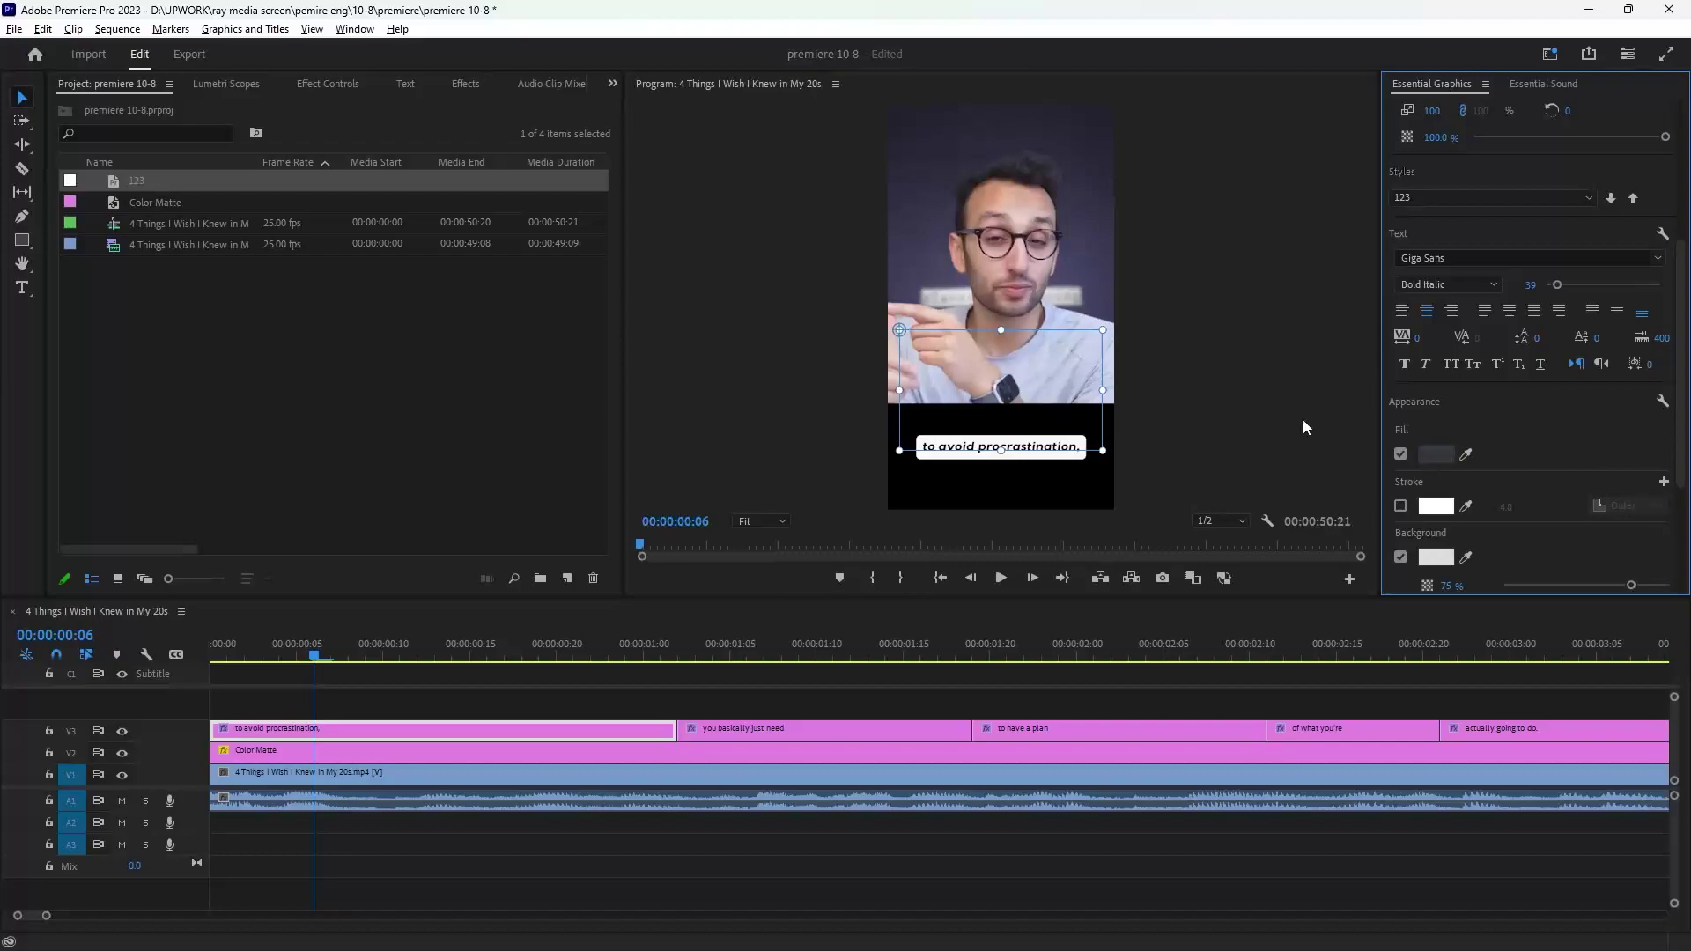
# Lighten the ungrouped text layer's fill to a medium gray that contrasts with the black text copy in the group.
pyautogui.scroll(5, 1540, 225)
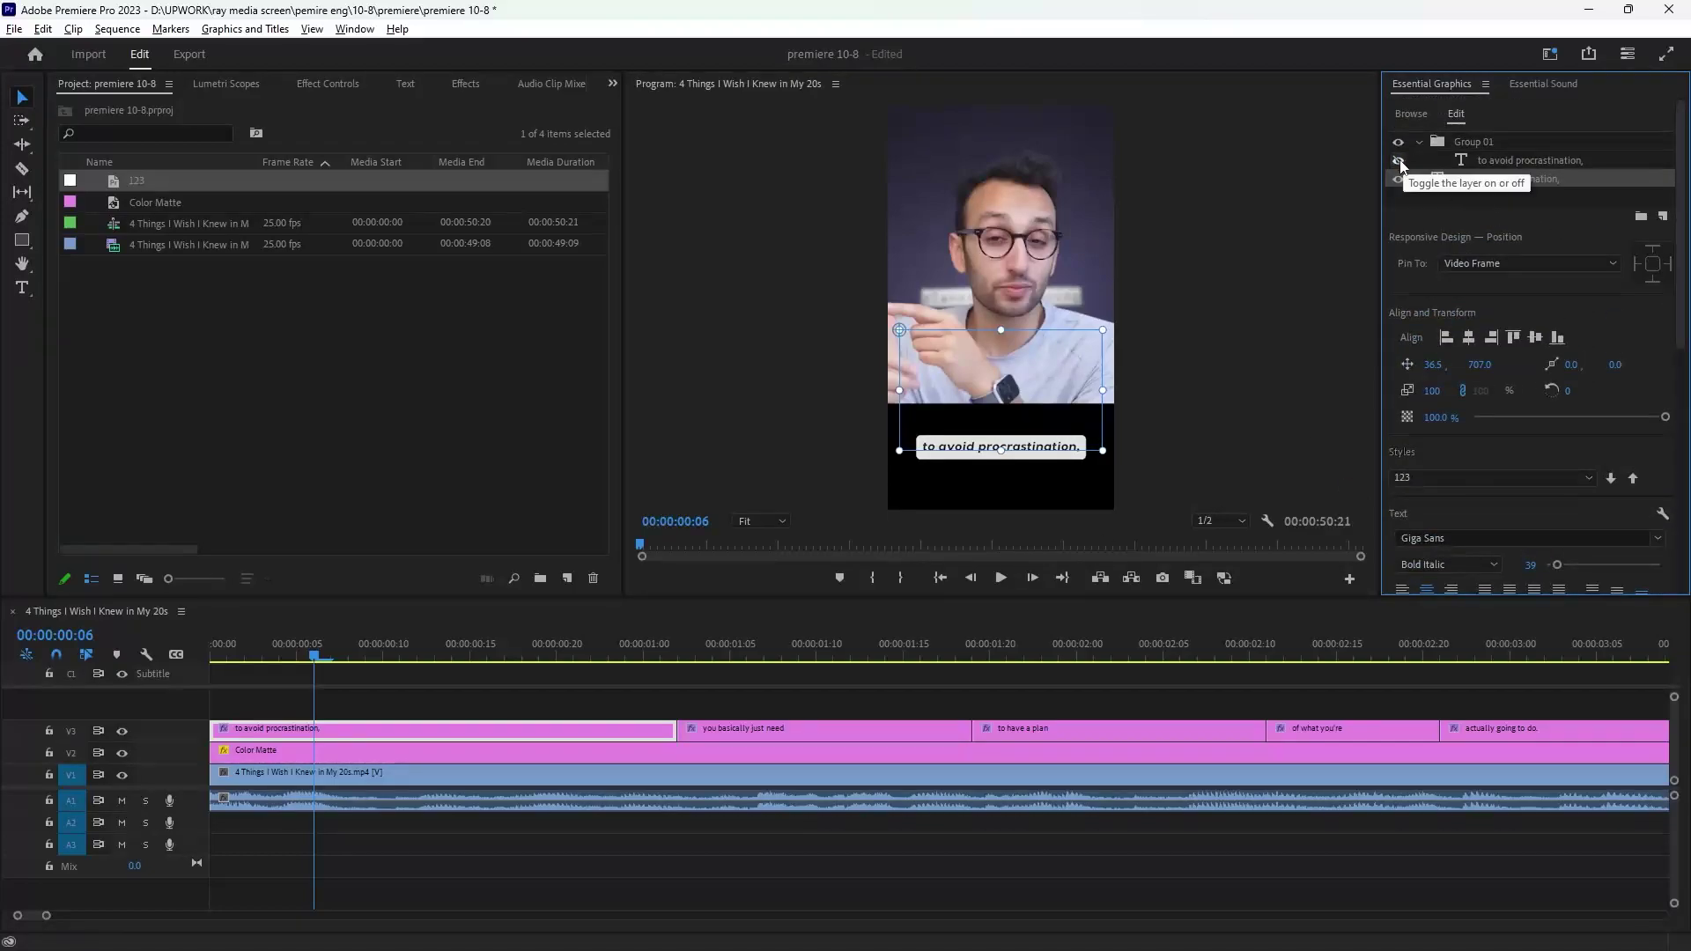
pyautogui.scroll(-5, 1400, 164)
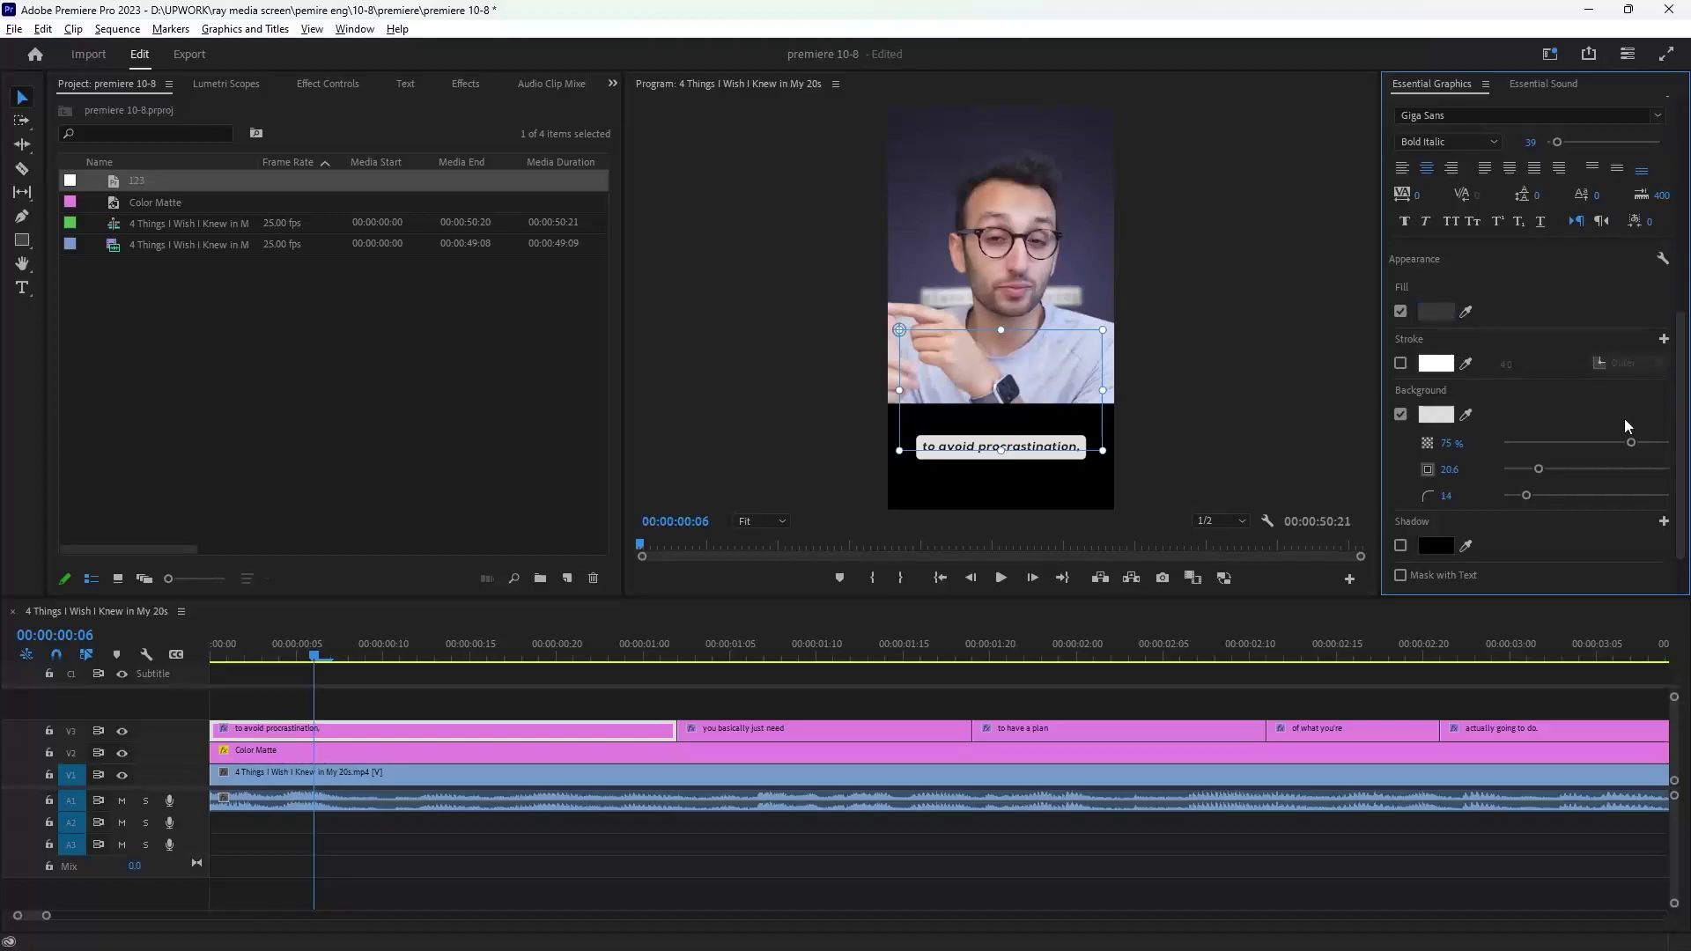
pyautogui.click(1434, 311)
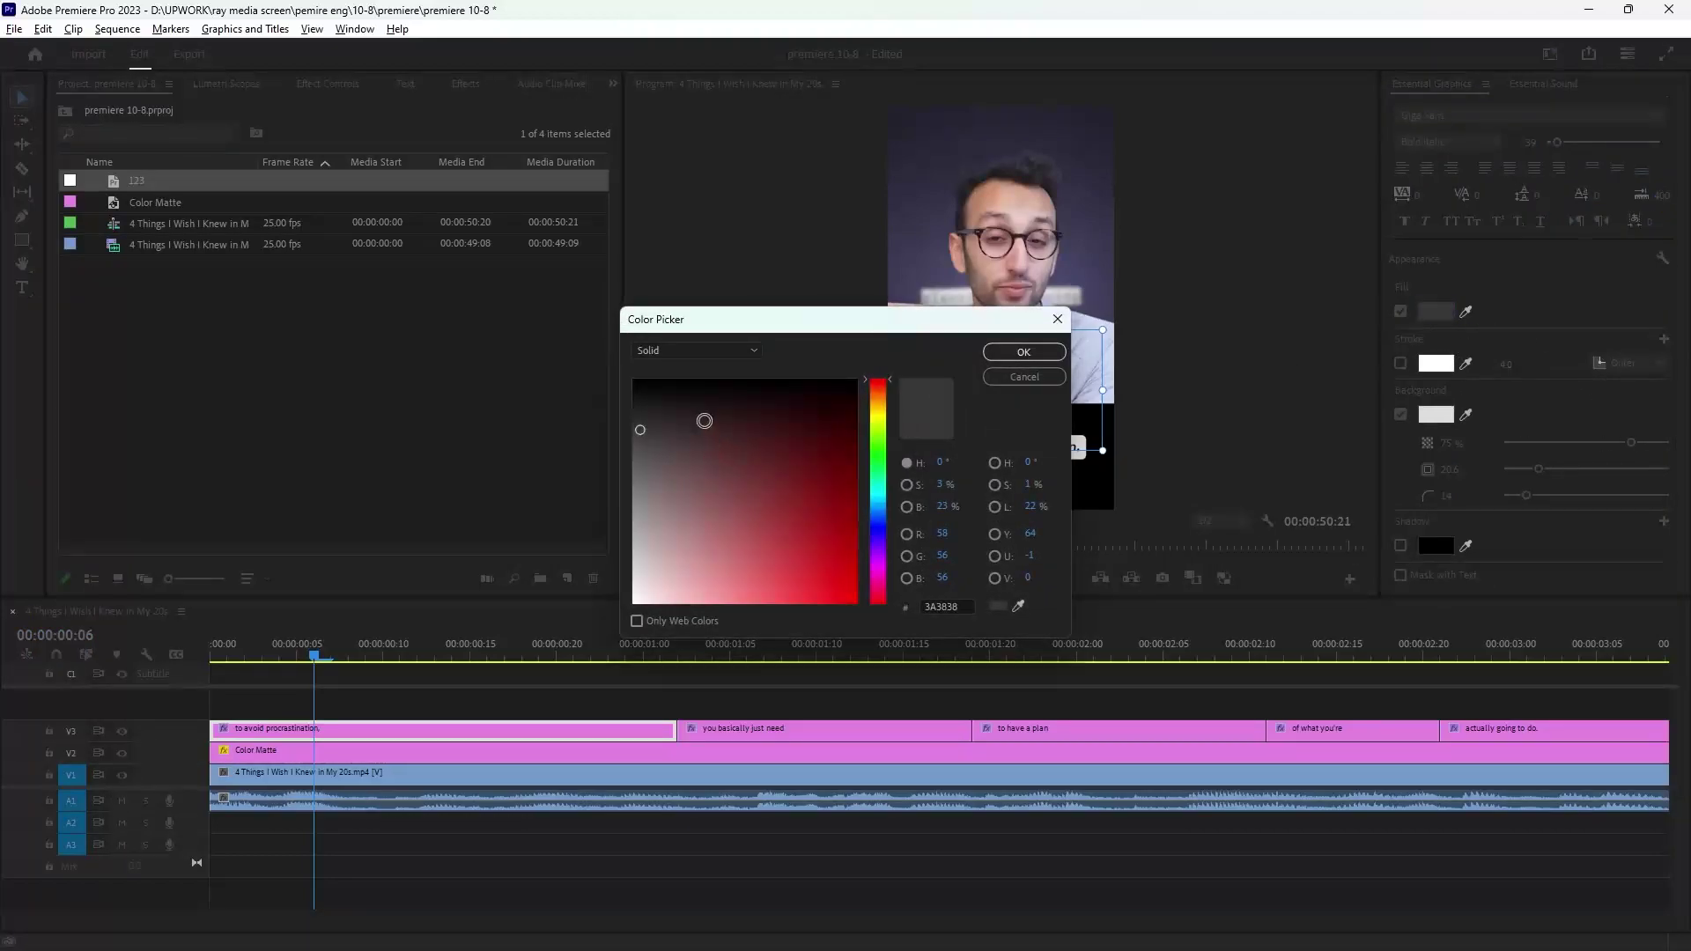
pyautogui.click(1011, 353)
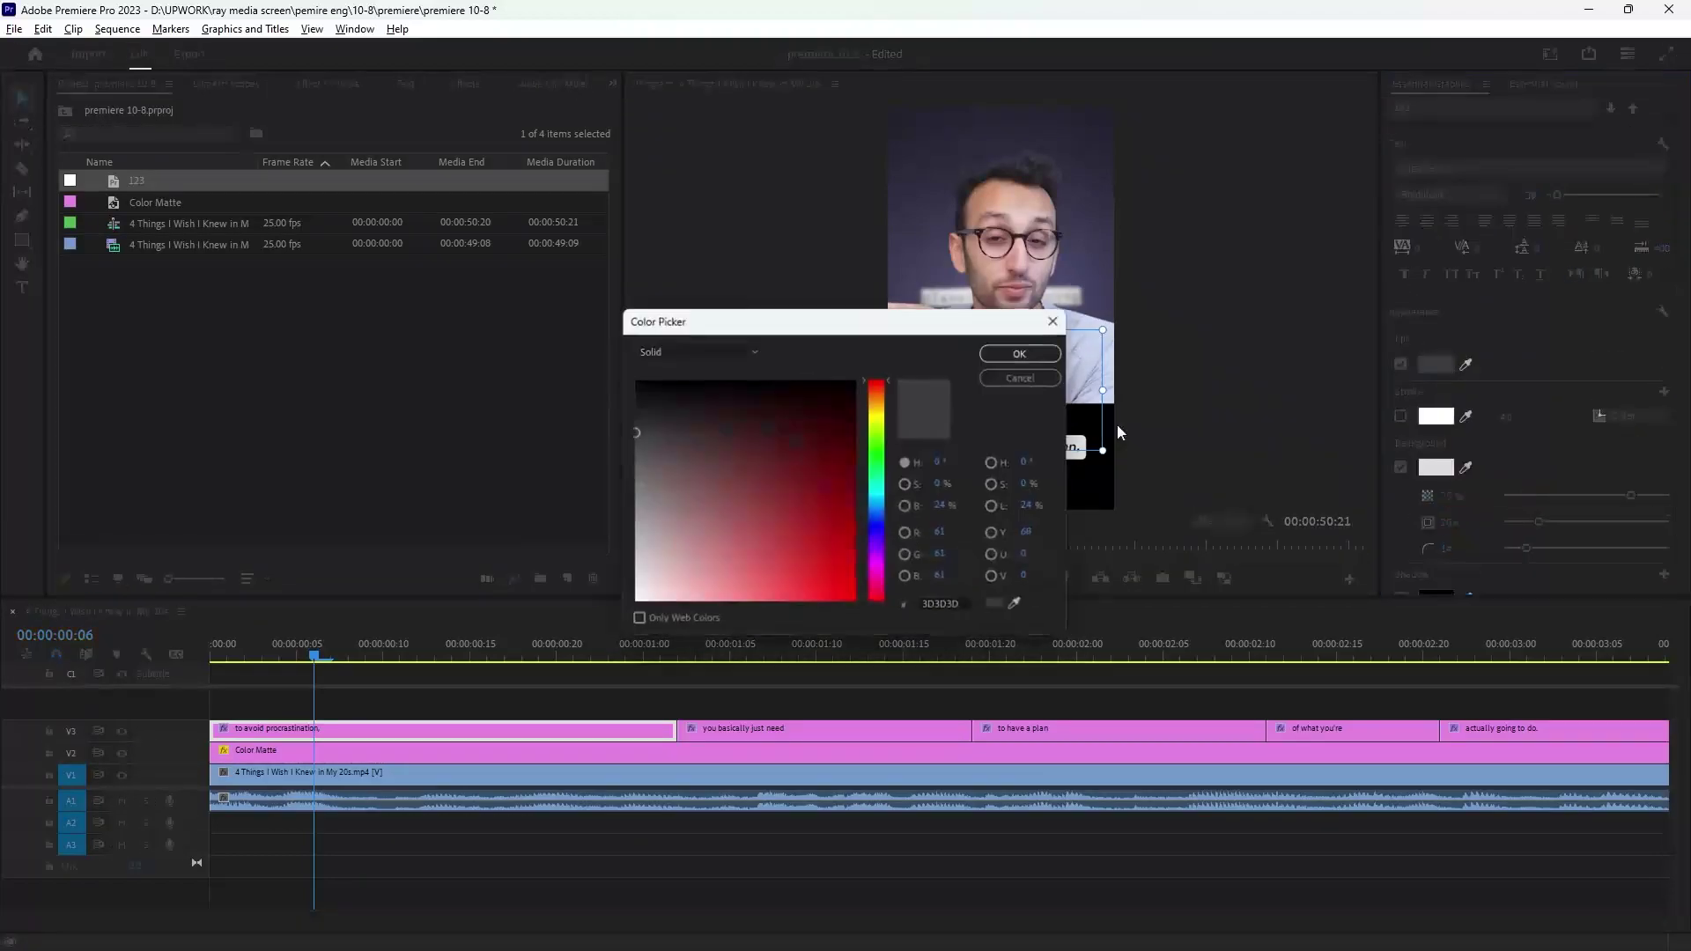
pyautogui.click(1015, 350)
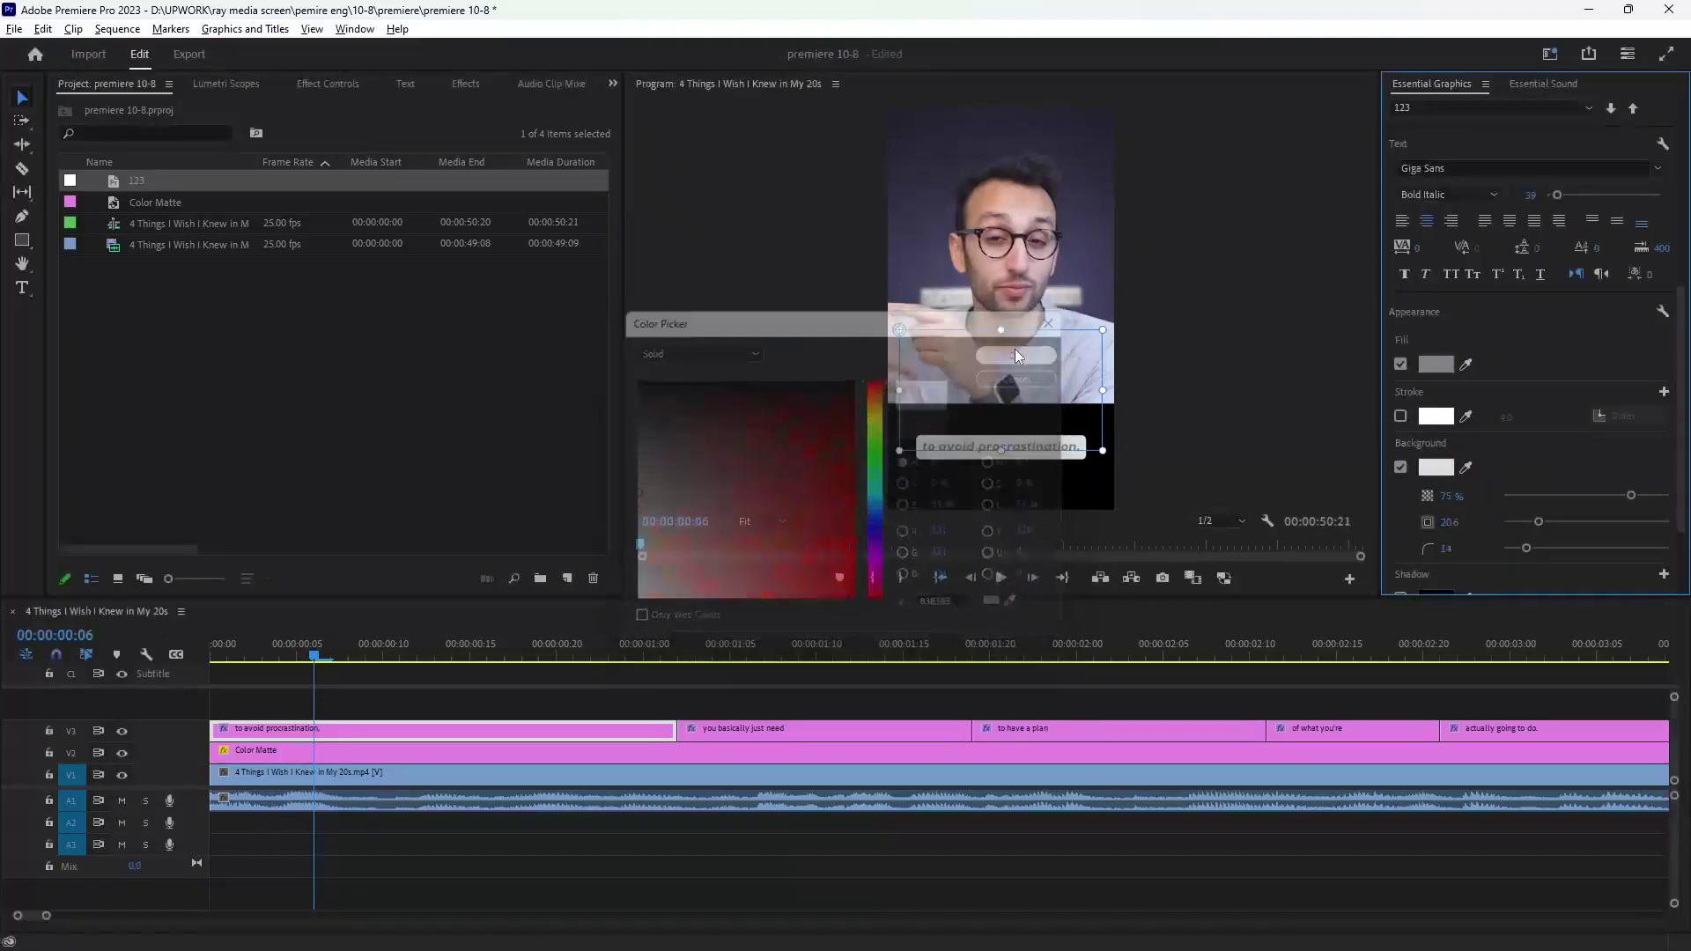
pyautogui.click(1144, 464)
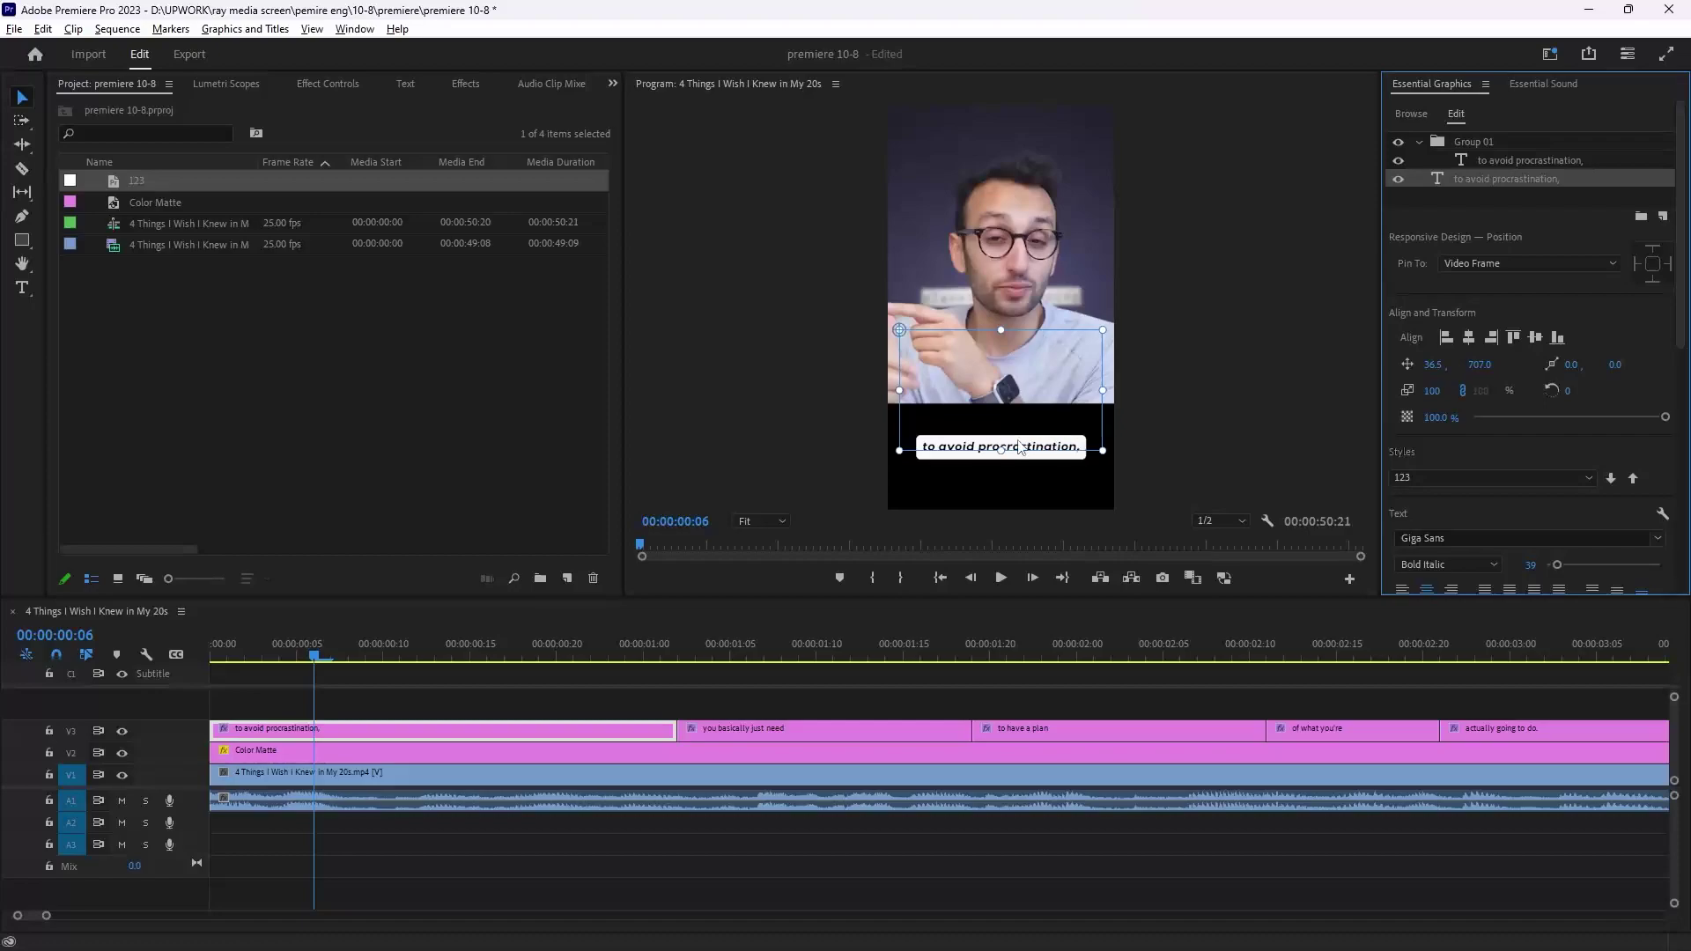
# Search the effects for Crop and apply it to the text layer inside Group 01.
pyautogui.click(1524, 164)
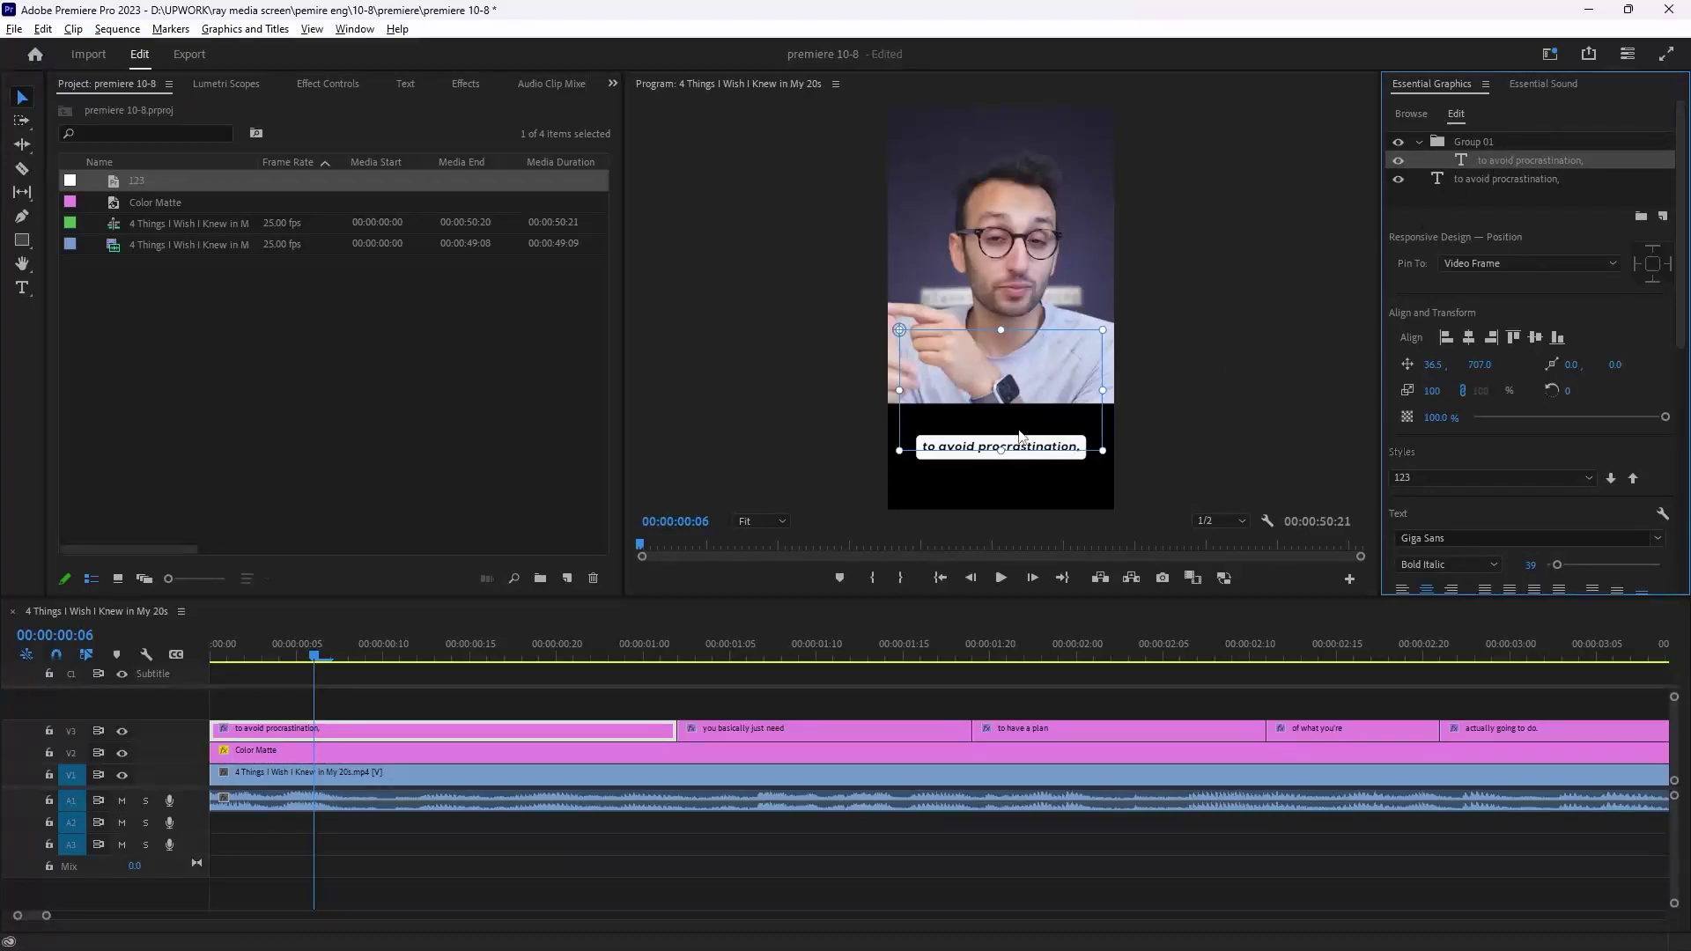
pyautogui.click(481, 88)
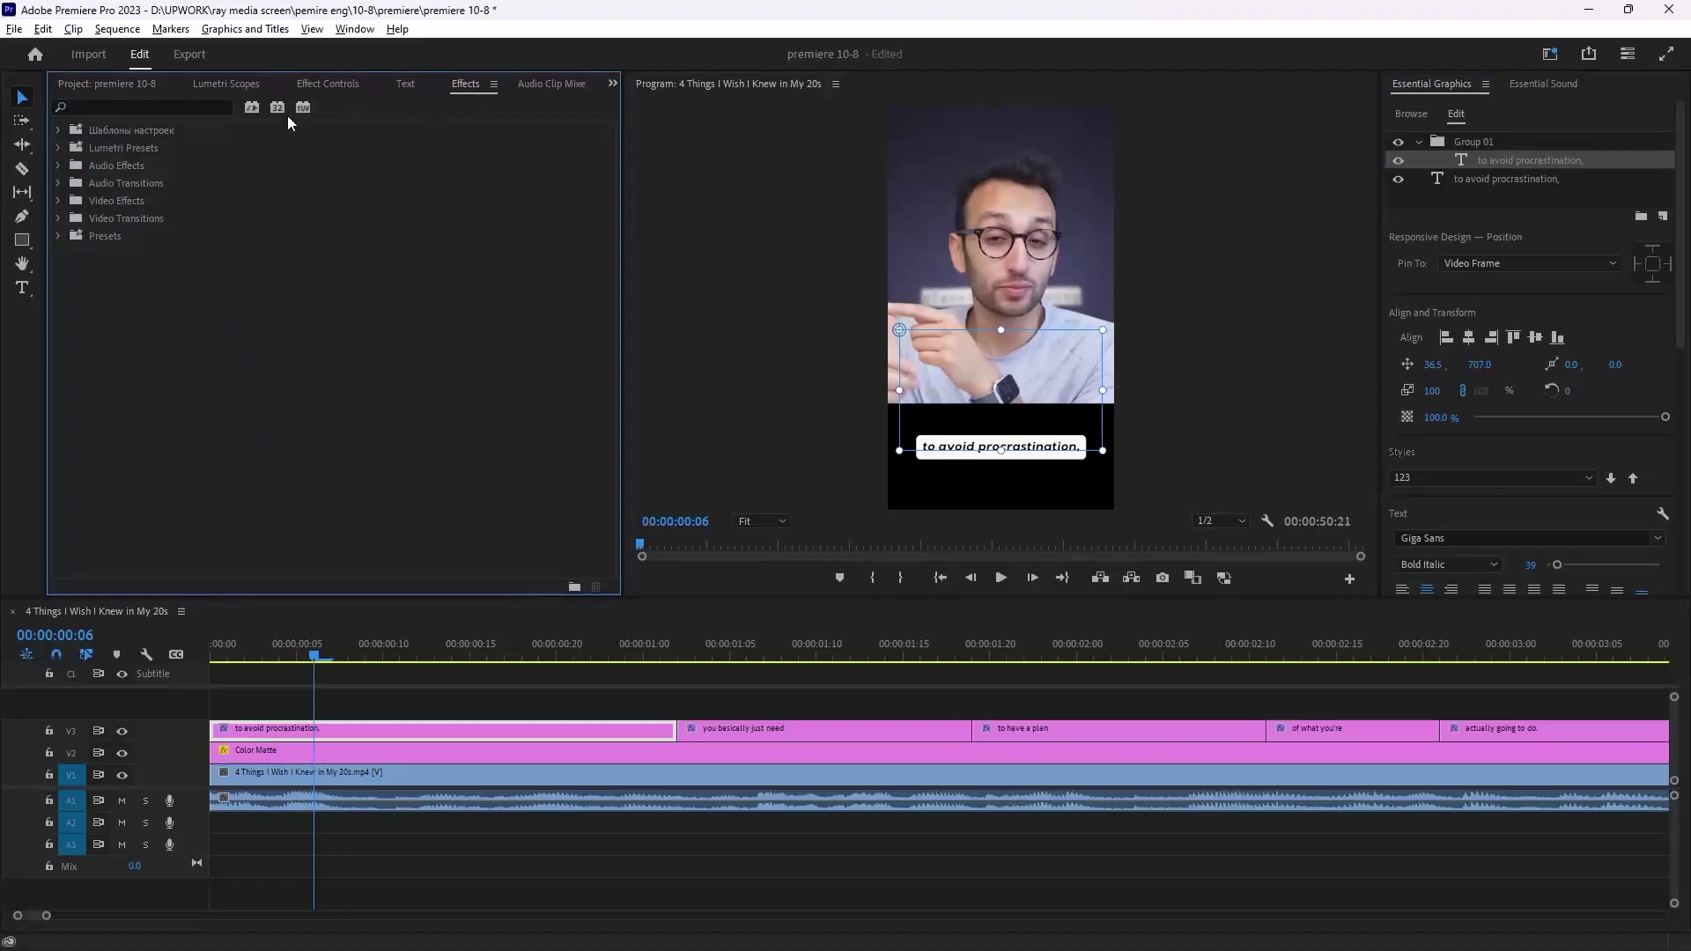
pyautogui.click(141, 106)
pyautogui.write('cr')
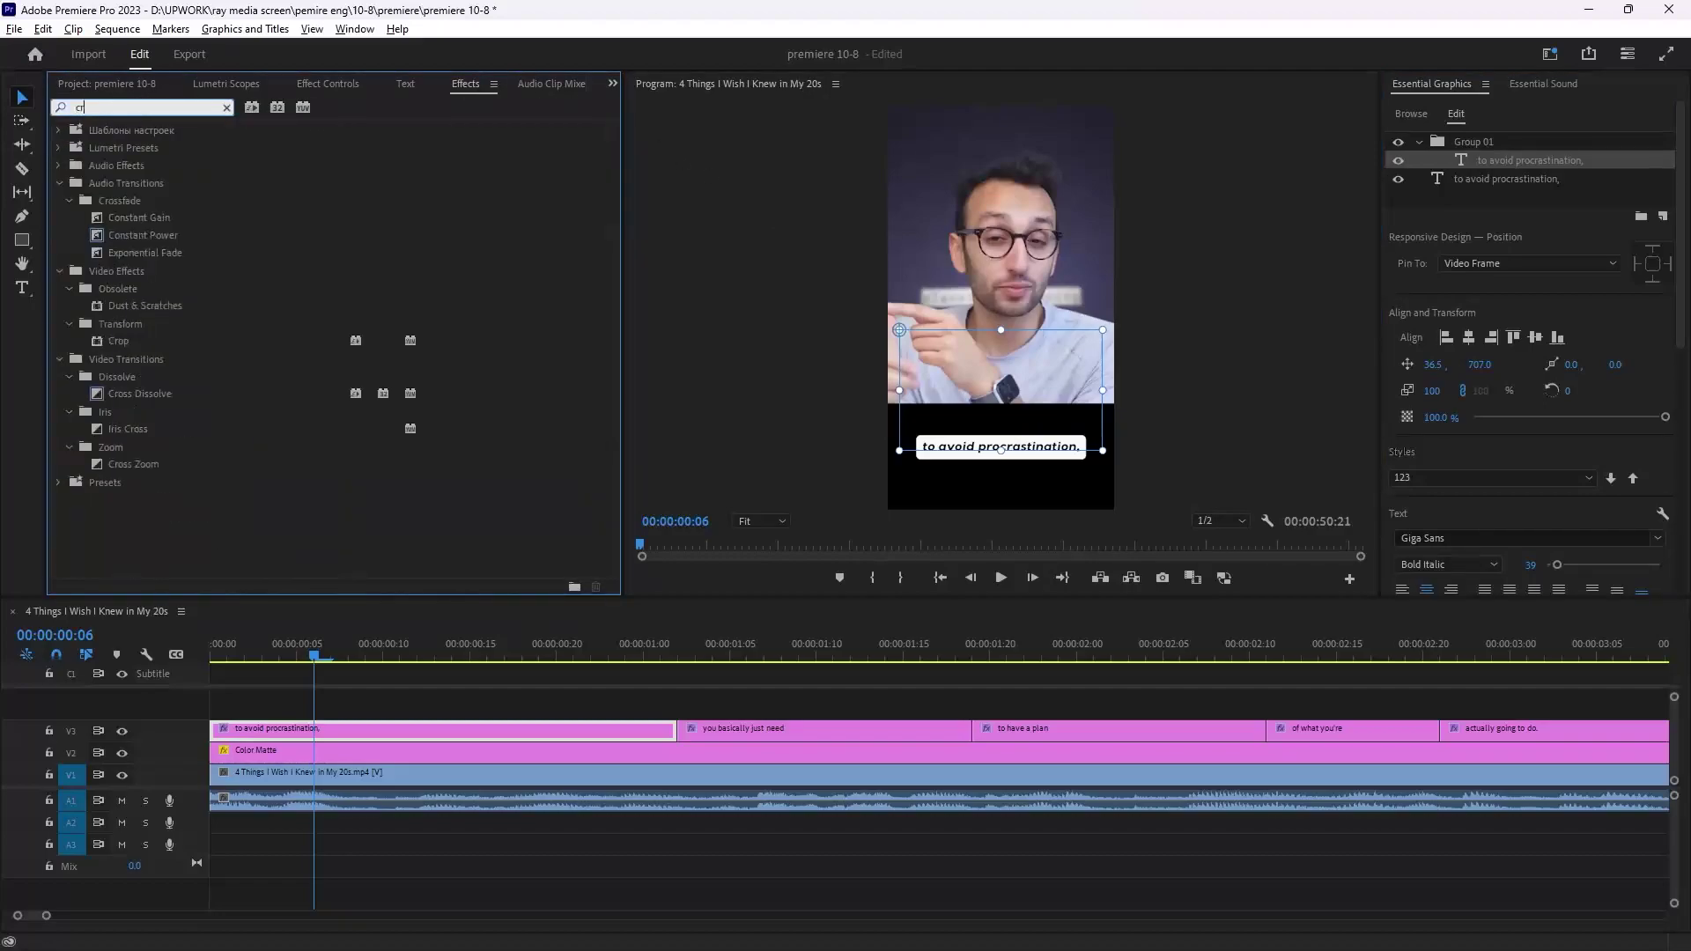
pyautogui.write('o')
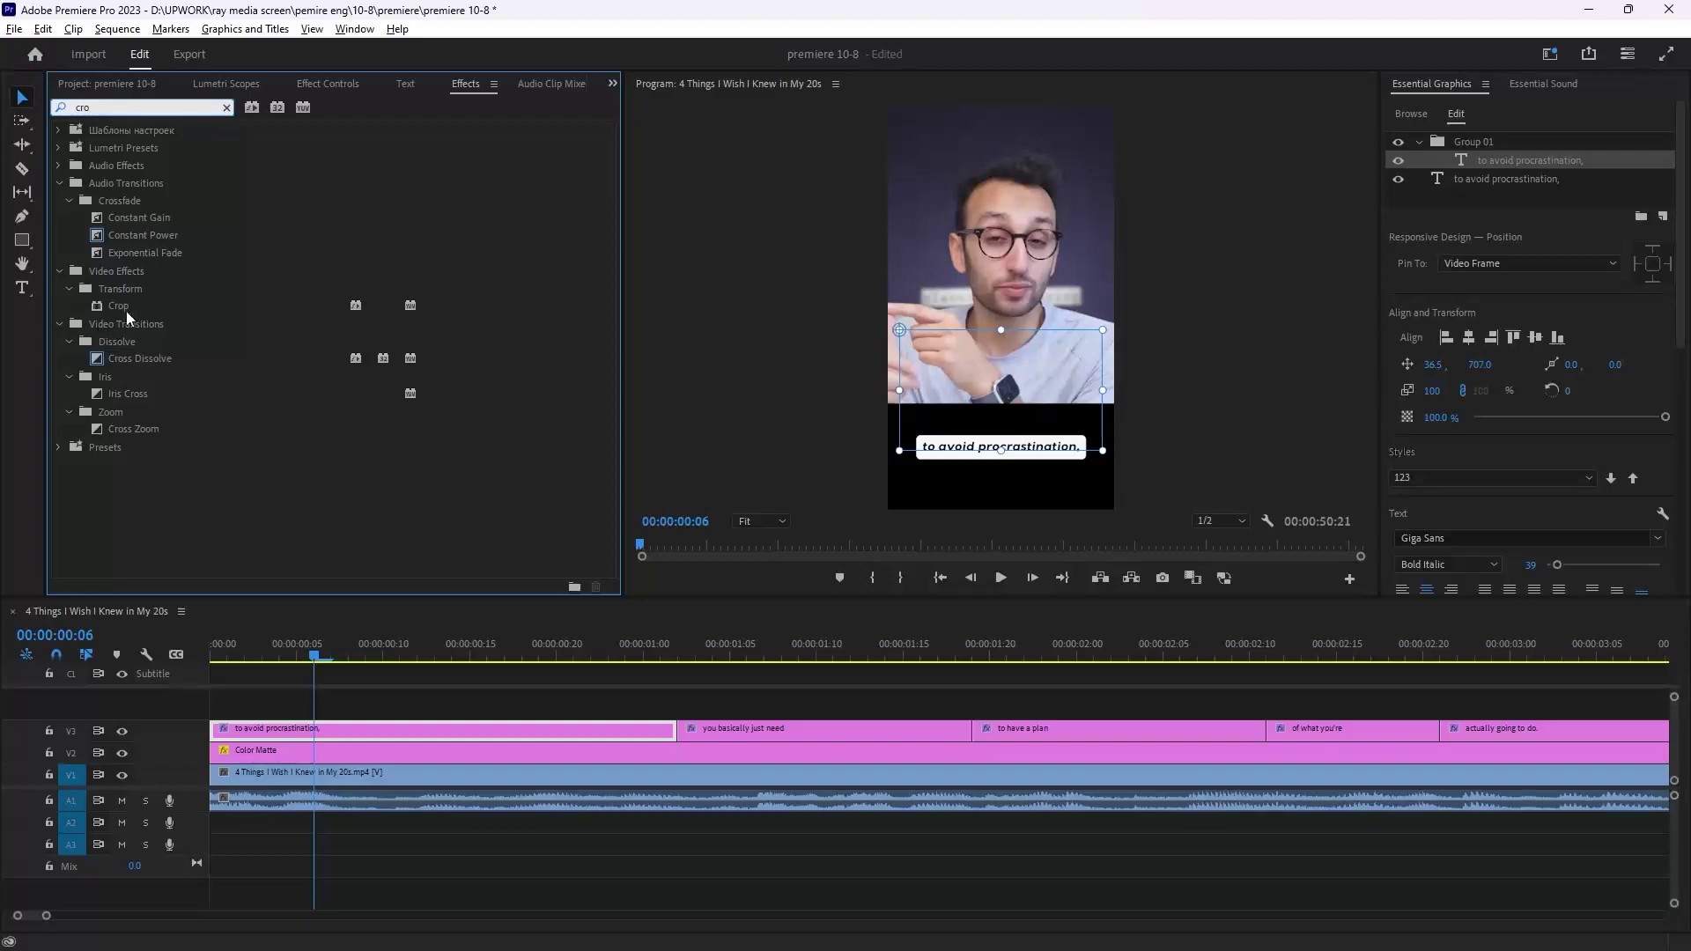
pyautogui.click(118, 305)
pyautogui.moveTo(1617, 266); pyautogui.dragTo(1522, 160)
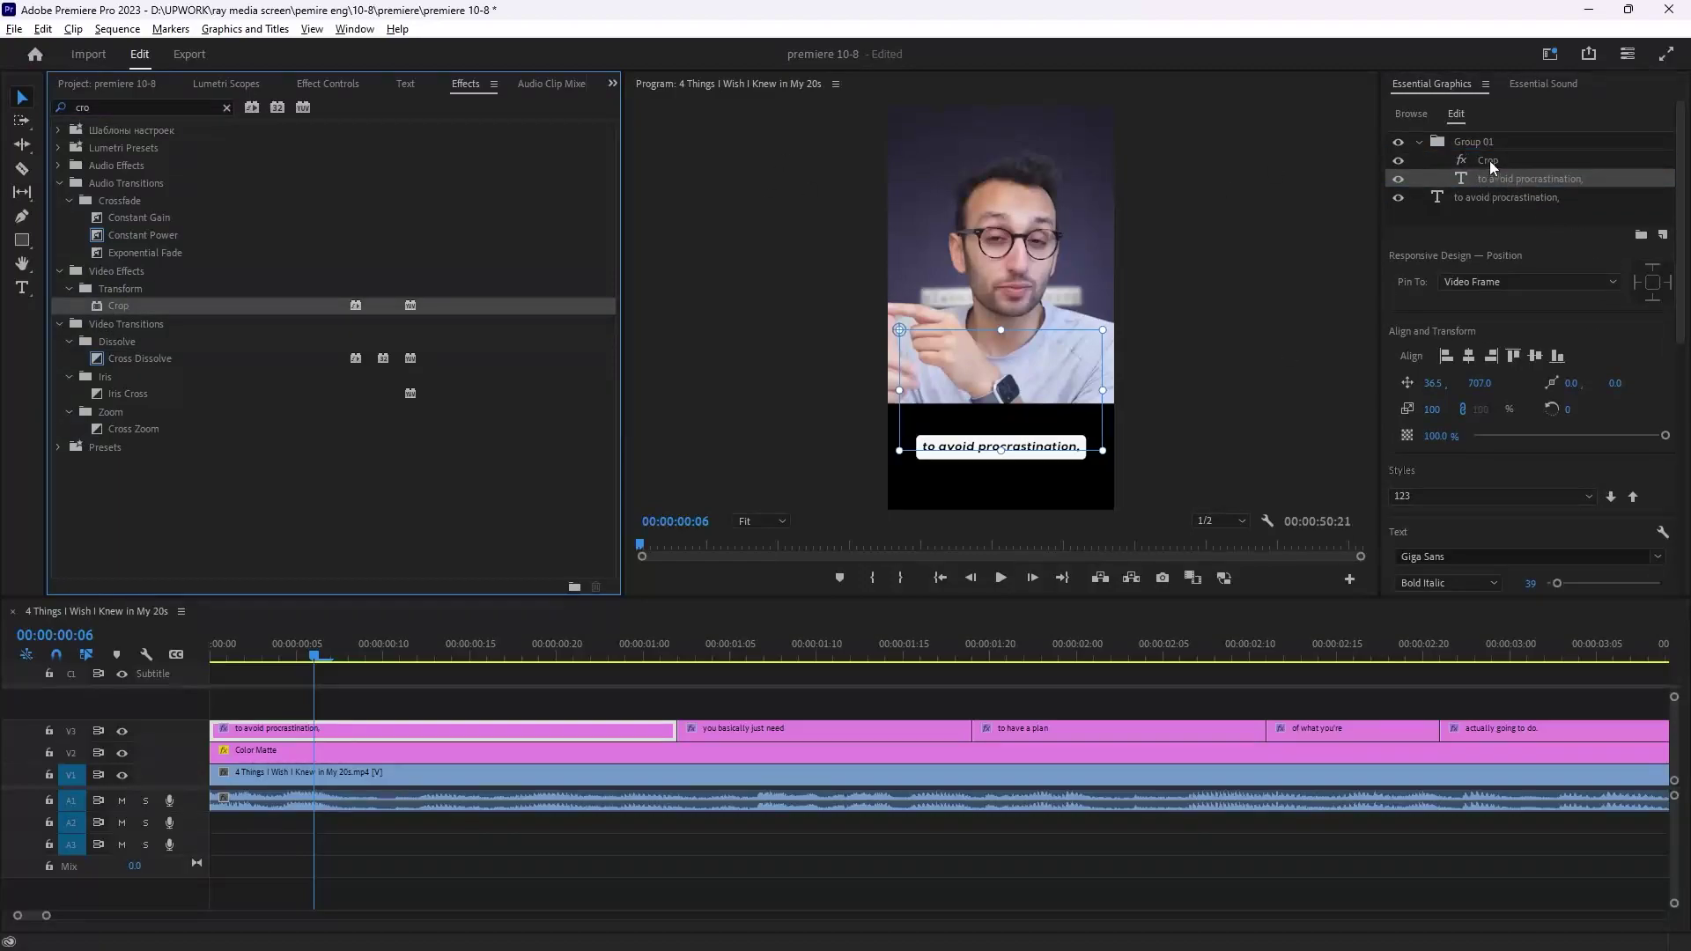
# Set the group's Crop to 4% Left and 79% Right to expose only "to", and keyframe Right at 00:00:00:06.
pyautogui.click(1489, 160)
pyautogui.click(326, 84)
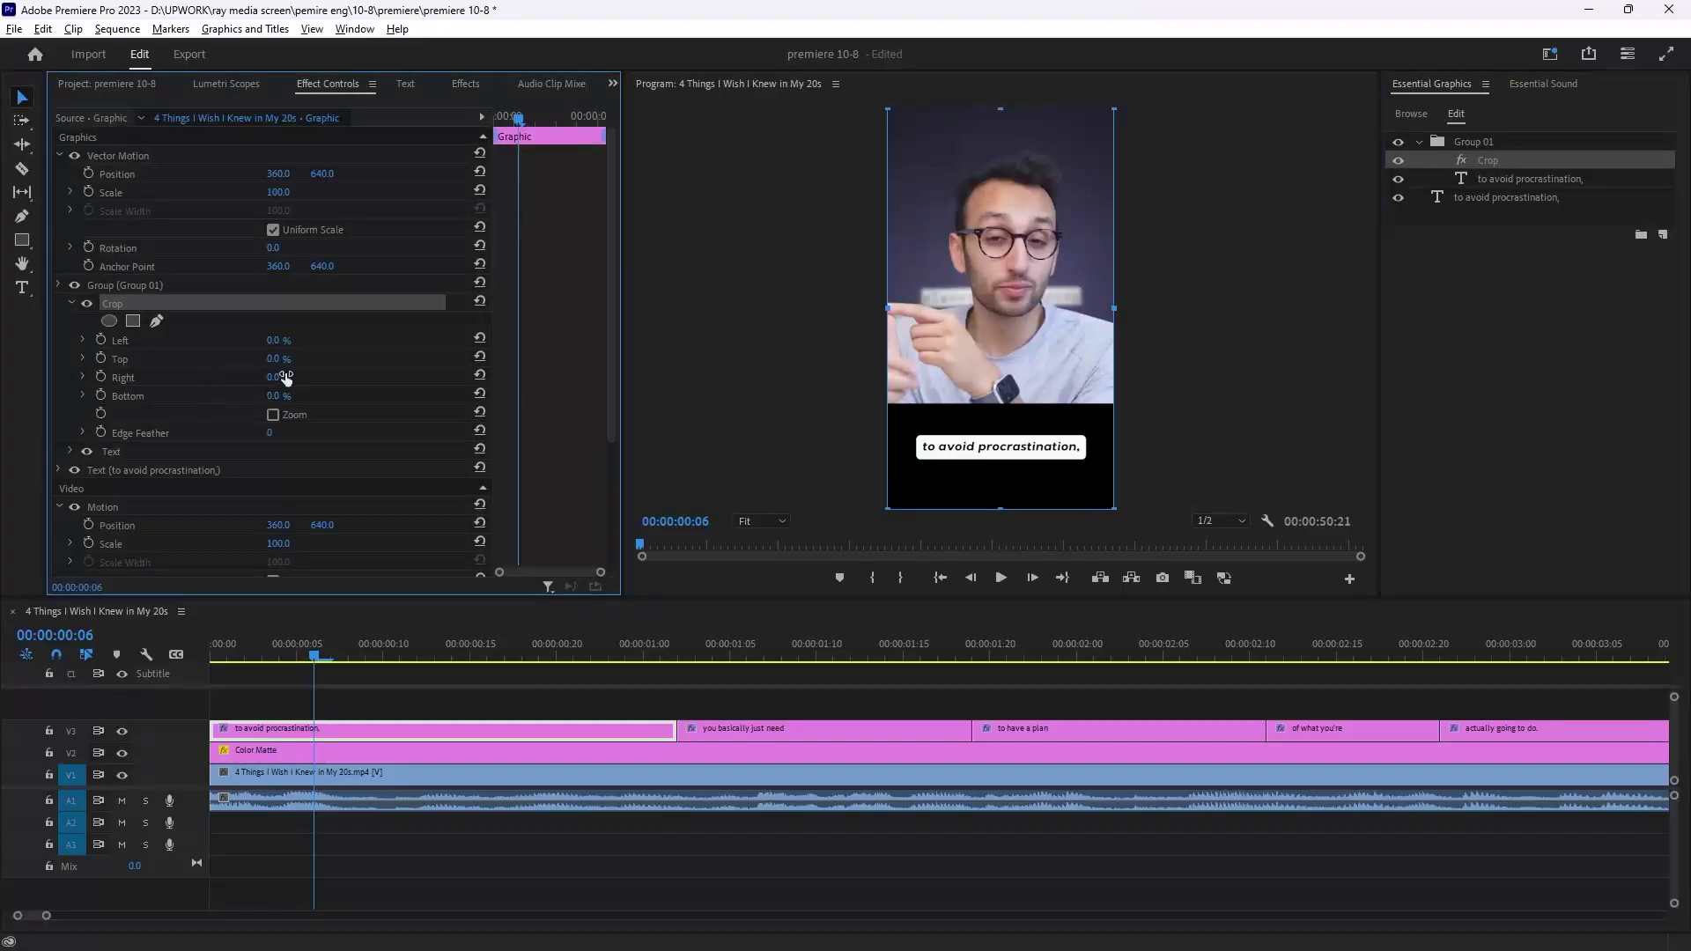
pyautogui.moveTo(276, 340); pyautogui.dragTo(279, 377)
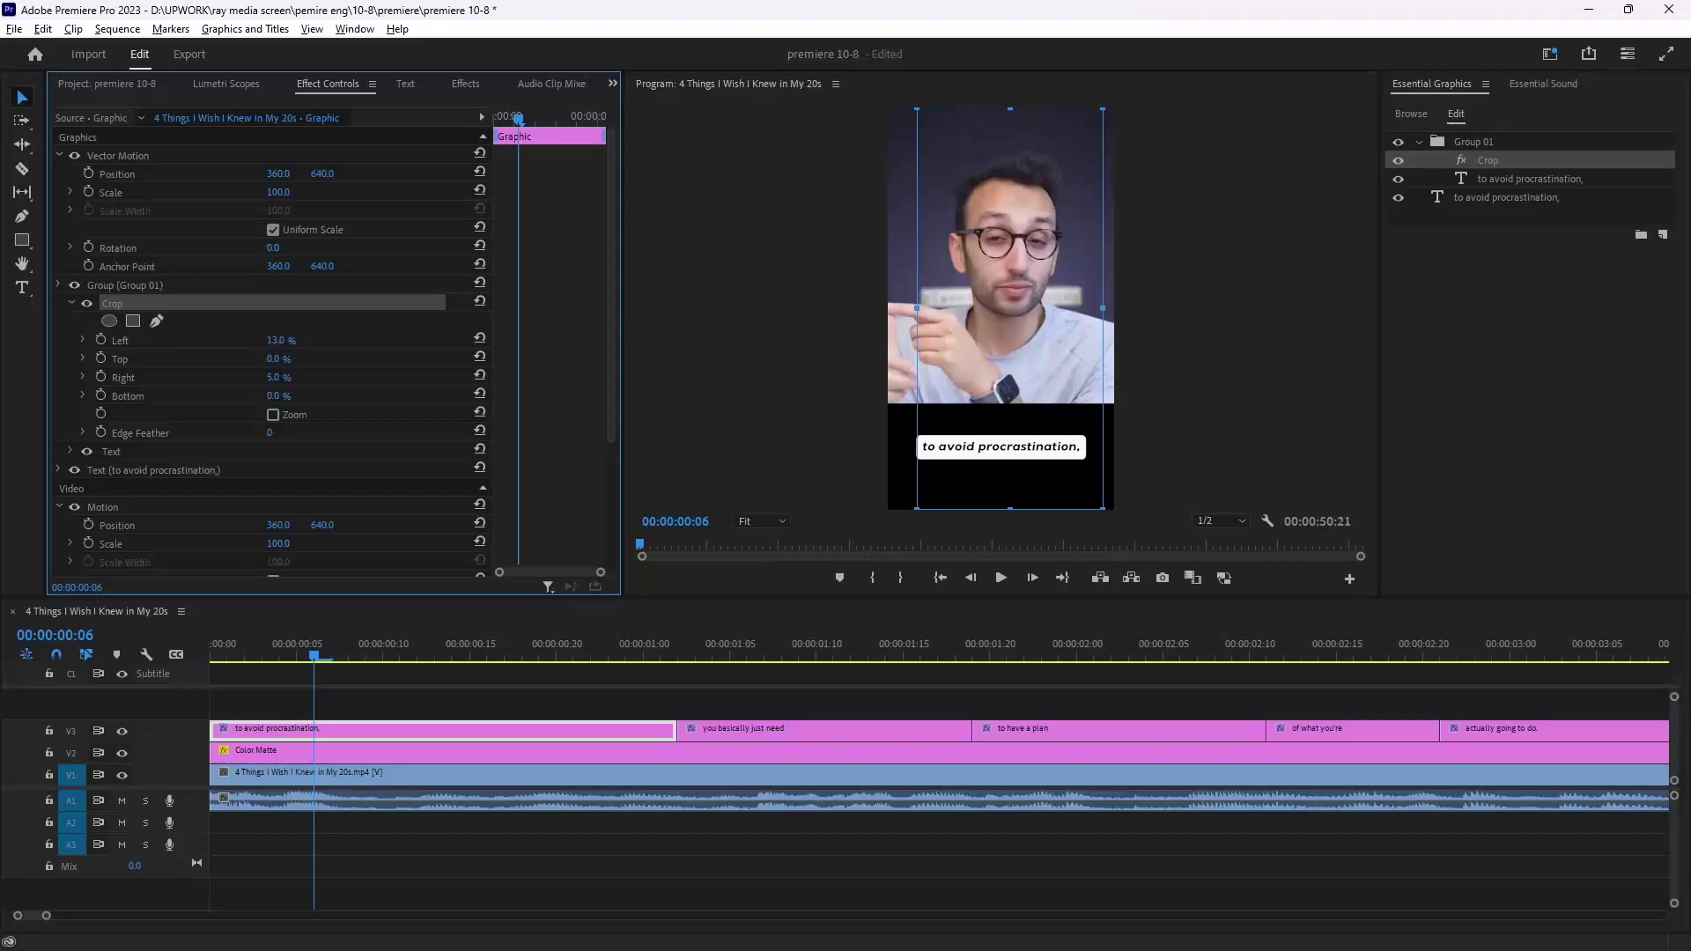
pyautogui.moveTo(277, 340); pyautogui.dragTo(280, 377)
pyautogui.click(286, 377)
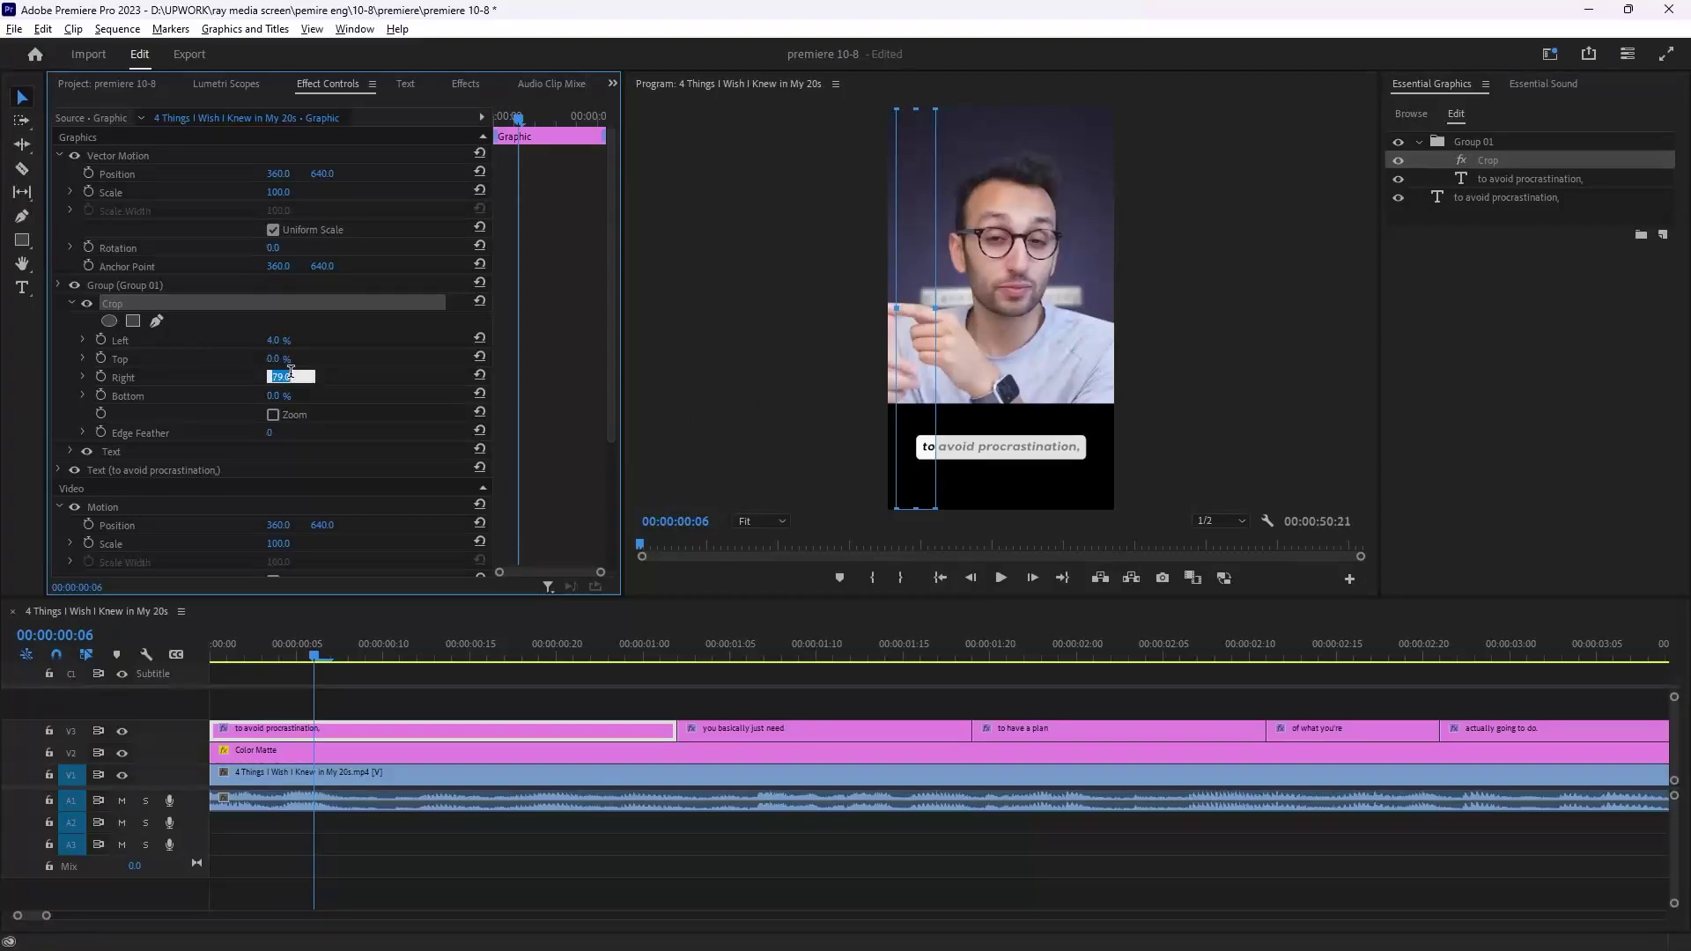
pyautogui.click(93, 379)
pyautogui.click(101, 377)
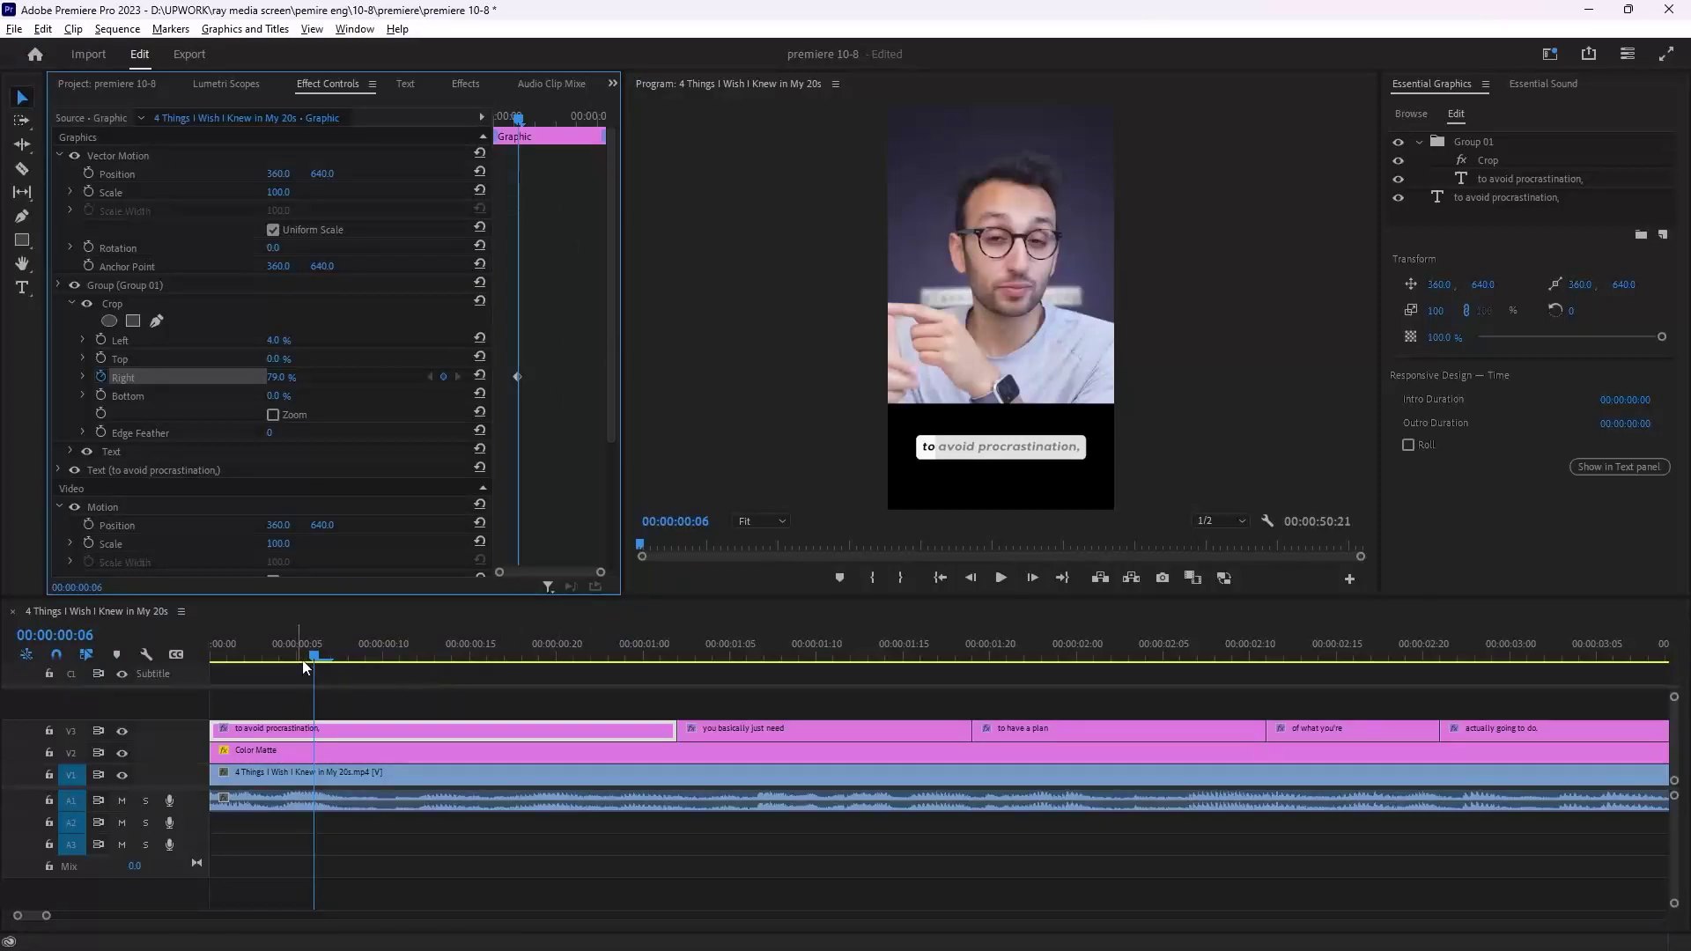
# At 00:00:00:08, reduce the Crop's Right value to about 61% so the black text extends through "avoid".
pyautogui.click(330, 661)
pyautogui.click(346, 661)
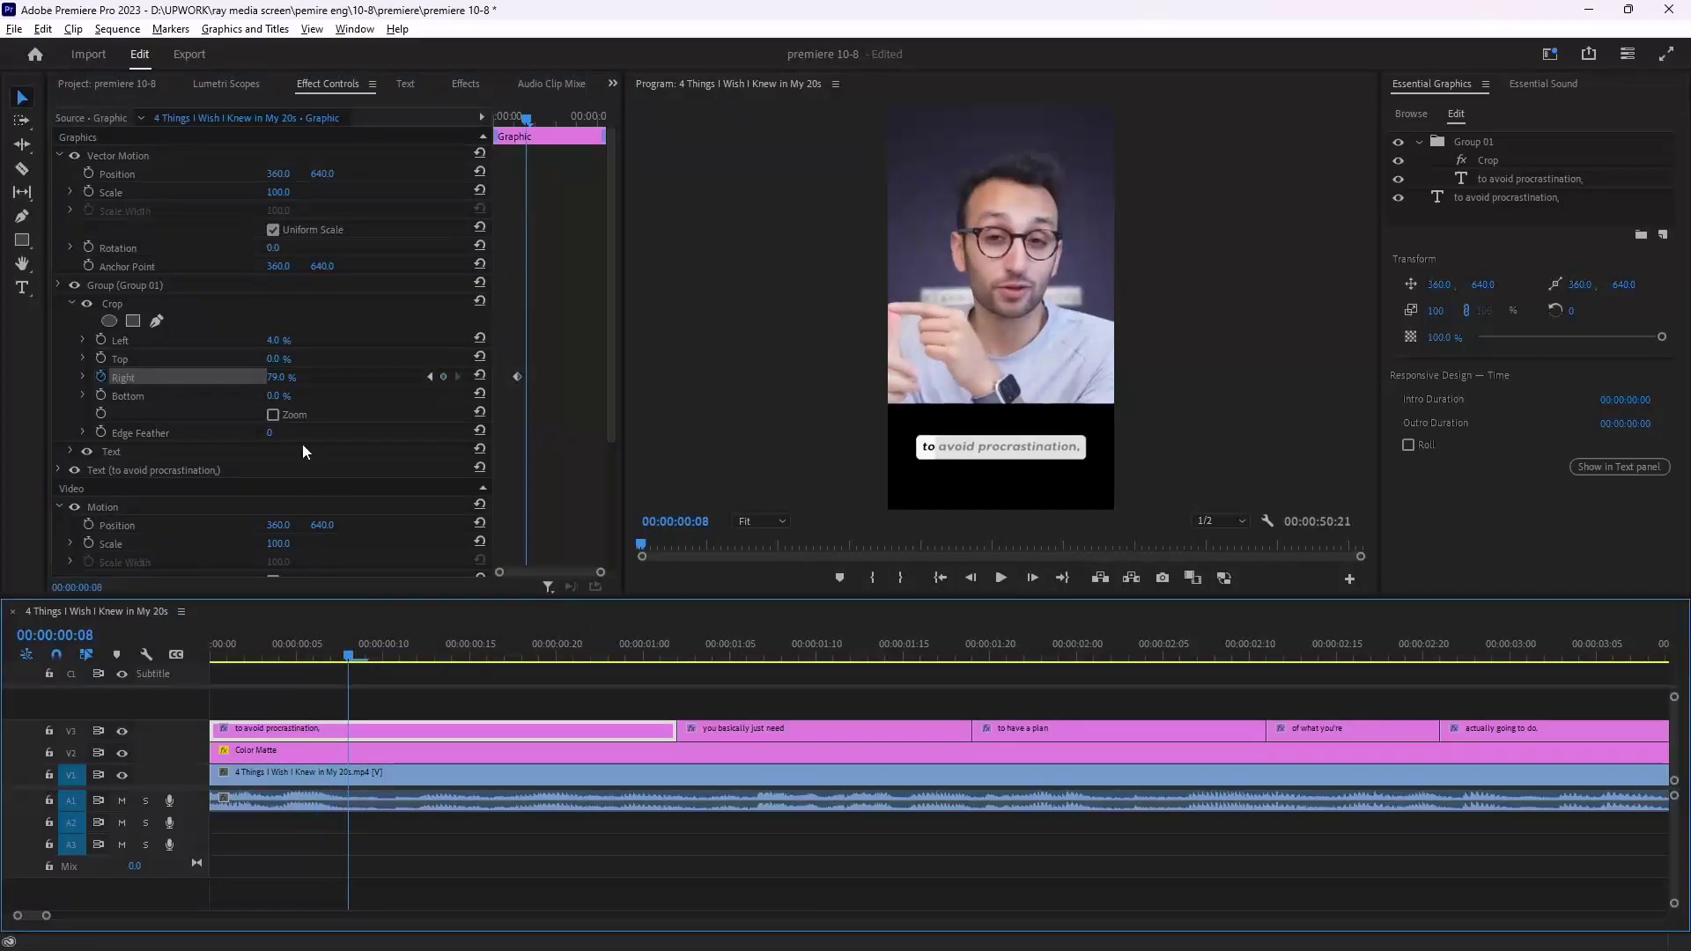
pyautogui.click(279, 377)
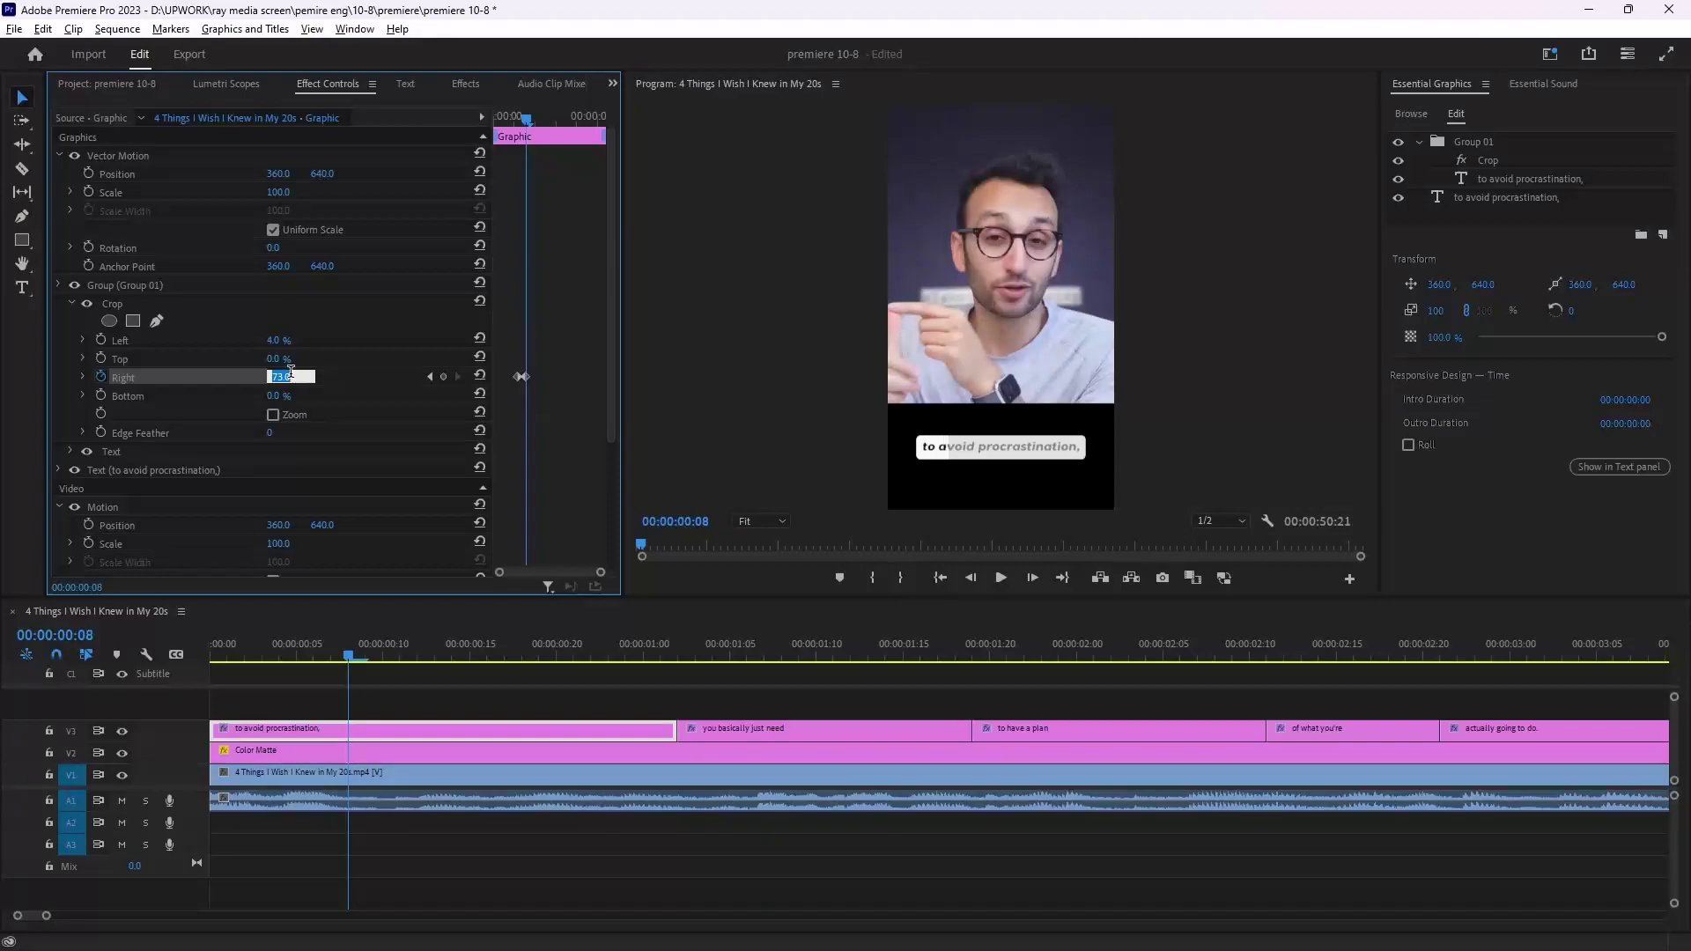
pyautogui.press('Down')
pyautogui.press('Down')
pyautogui.press('Down')
pyautogui.press('Down')
pyautogui.press('Down')
pyautogui.press('Down')
pyautogui.press('Down')
pyautogui.press('Down')
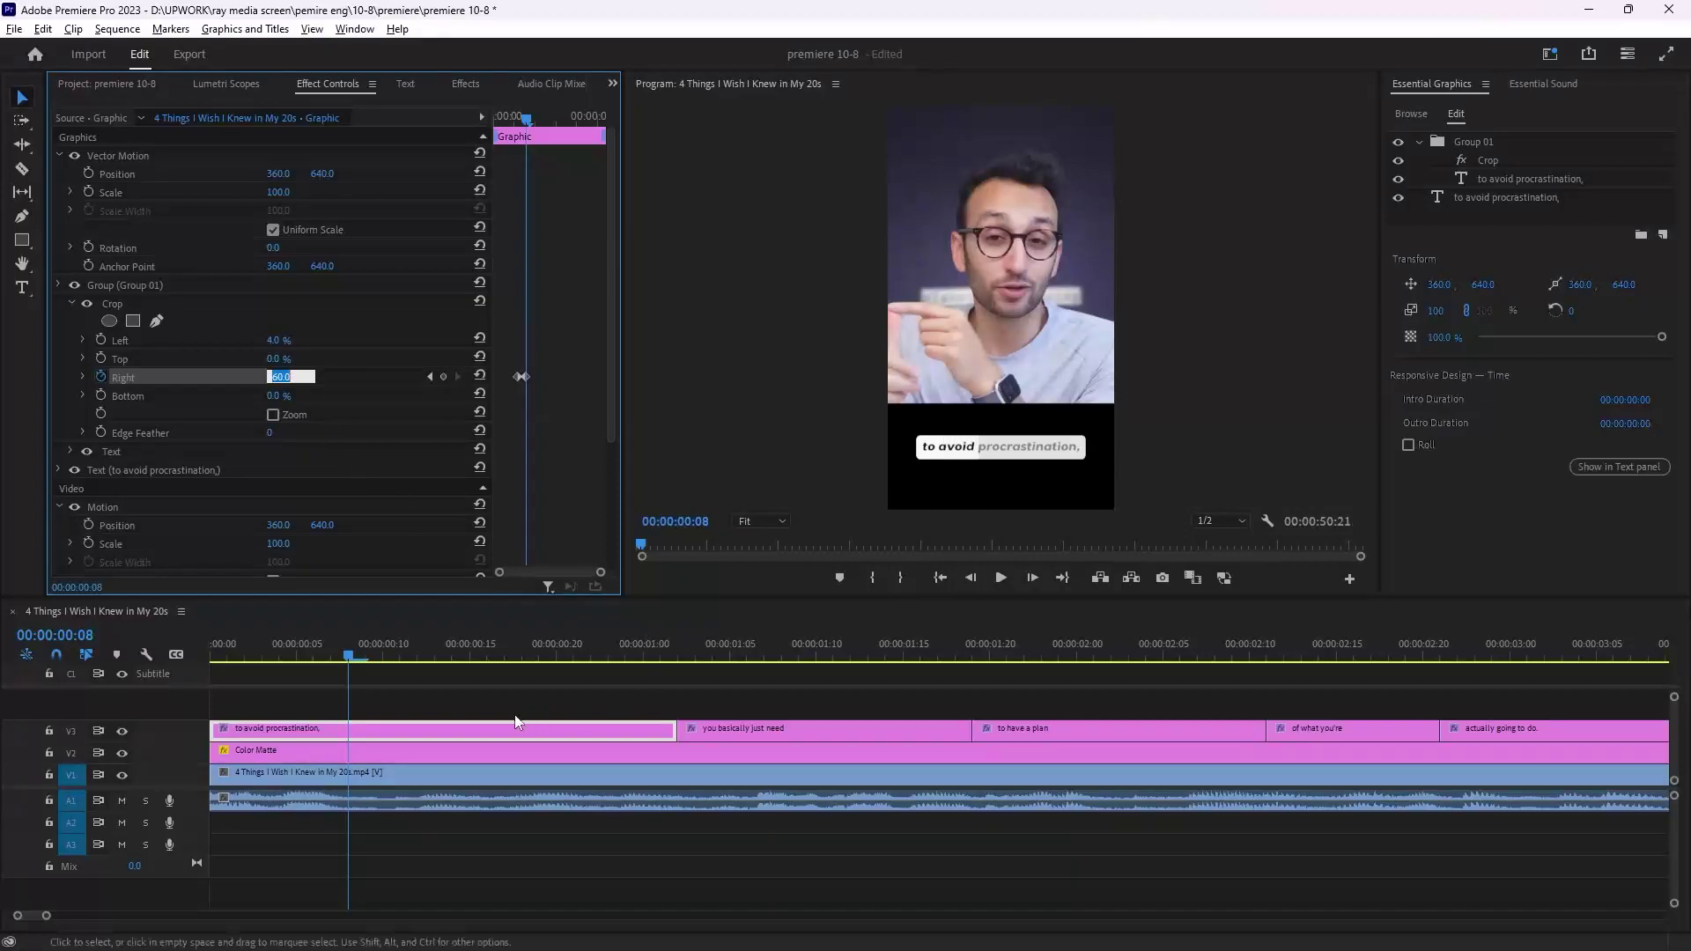
# Spread out the Crop's Right keyframes, with an additional 79% keyframe between the first and last to hold on "to".
pyautogui.press('Left')
pyautogui.press('Left')
pyautogui.moveTo(558, 375)
pyautogui.mouseDown()
pyautogui.moveTo(589, 377)
pyautogui.moveTo(564, 376)
pyautogui.mouseUp()
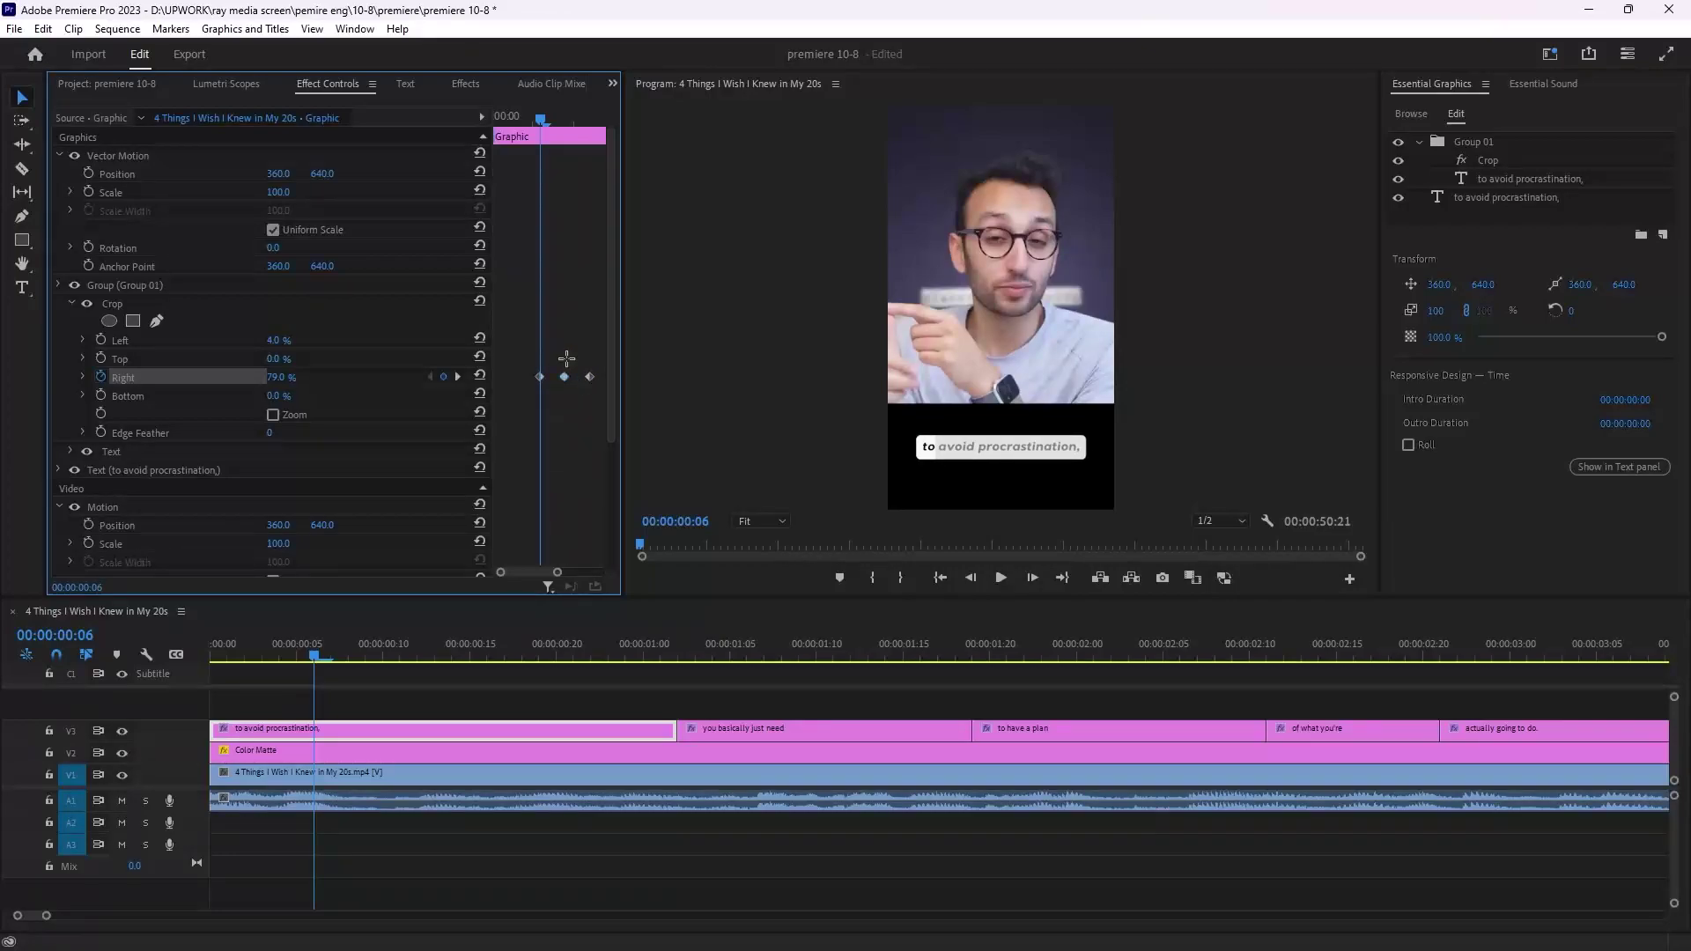
# Play back the first caption and scrub to 00:00:00:10 to check the timing of the reveal through "avoid".
pyautogui.click(271, 671)
pyautogui.press('space')
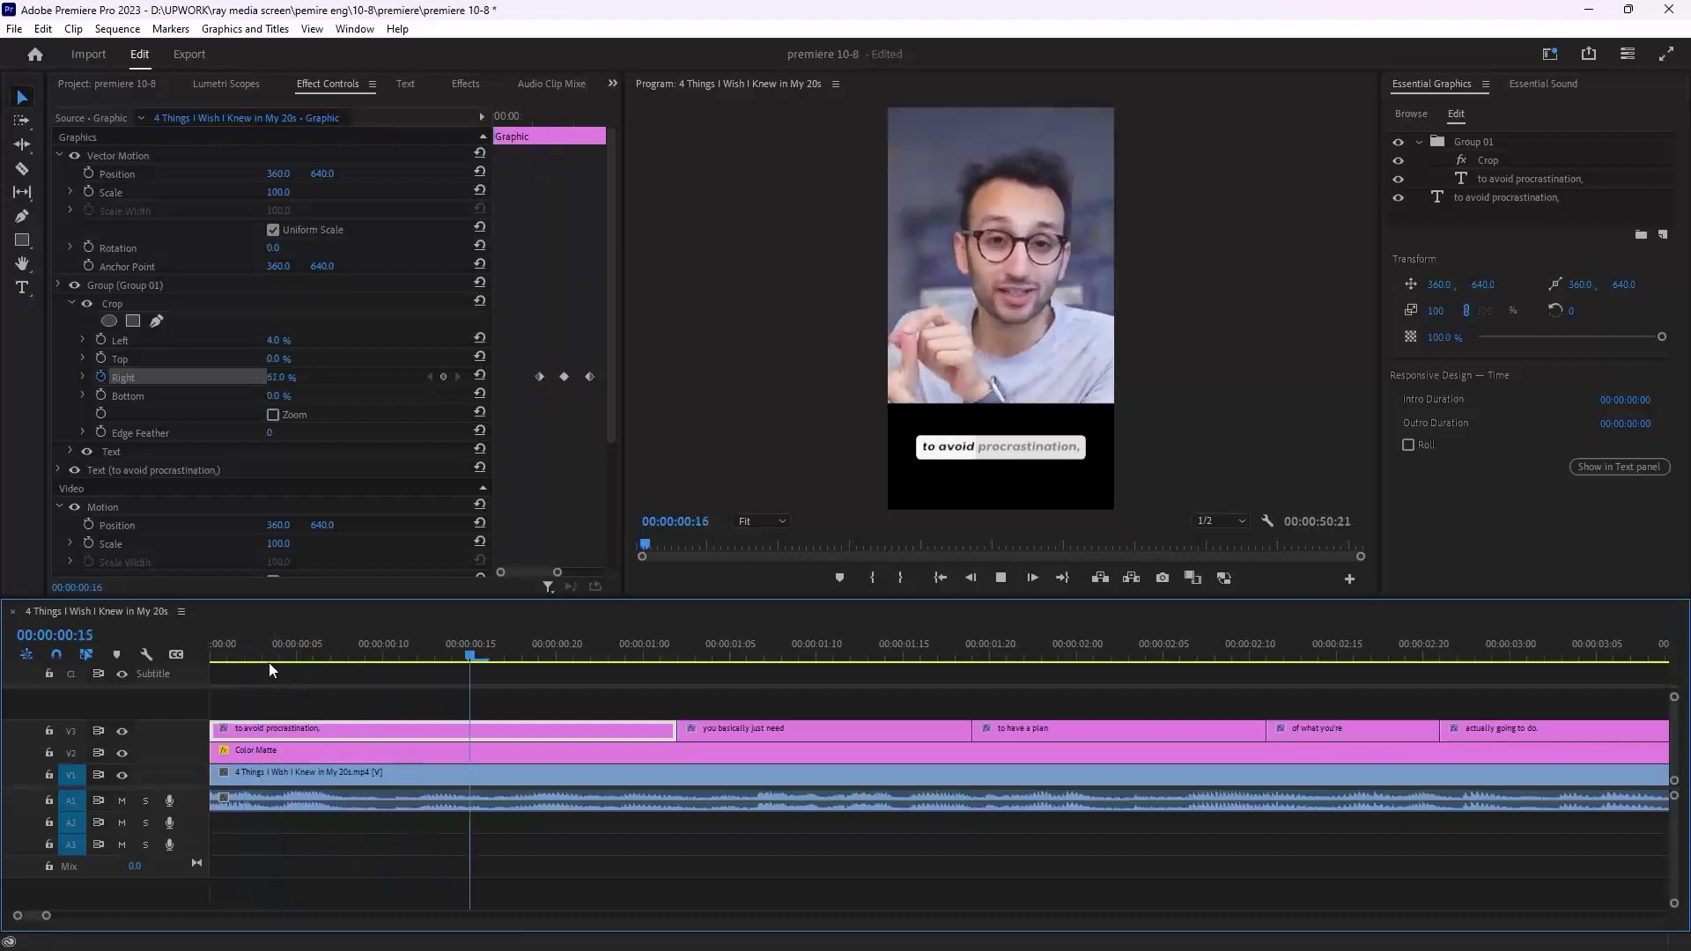
pyautogui.press('space')
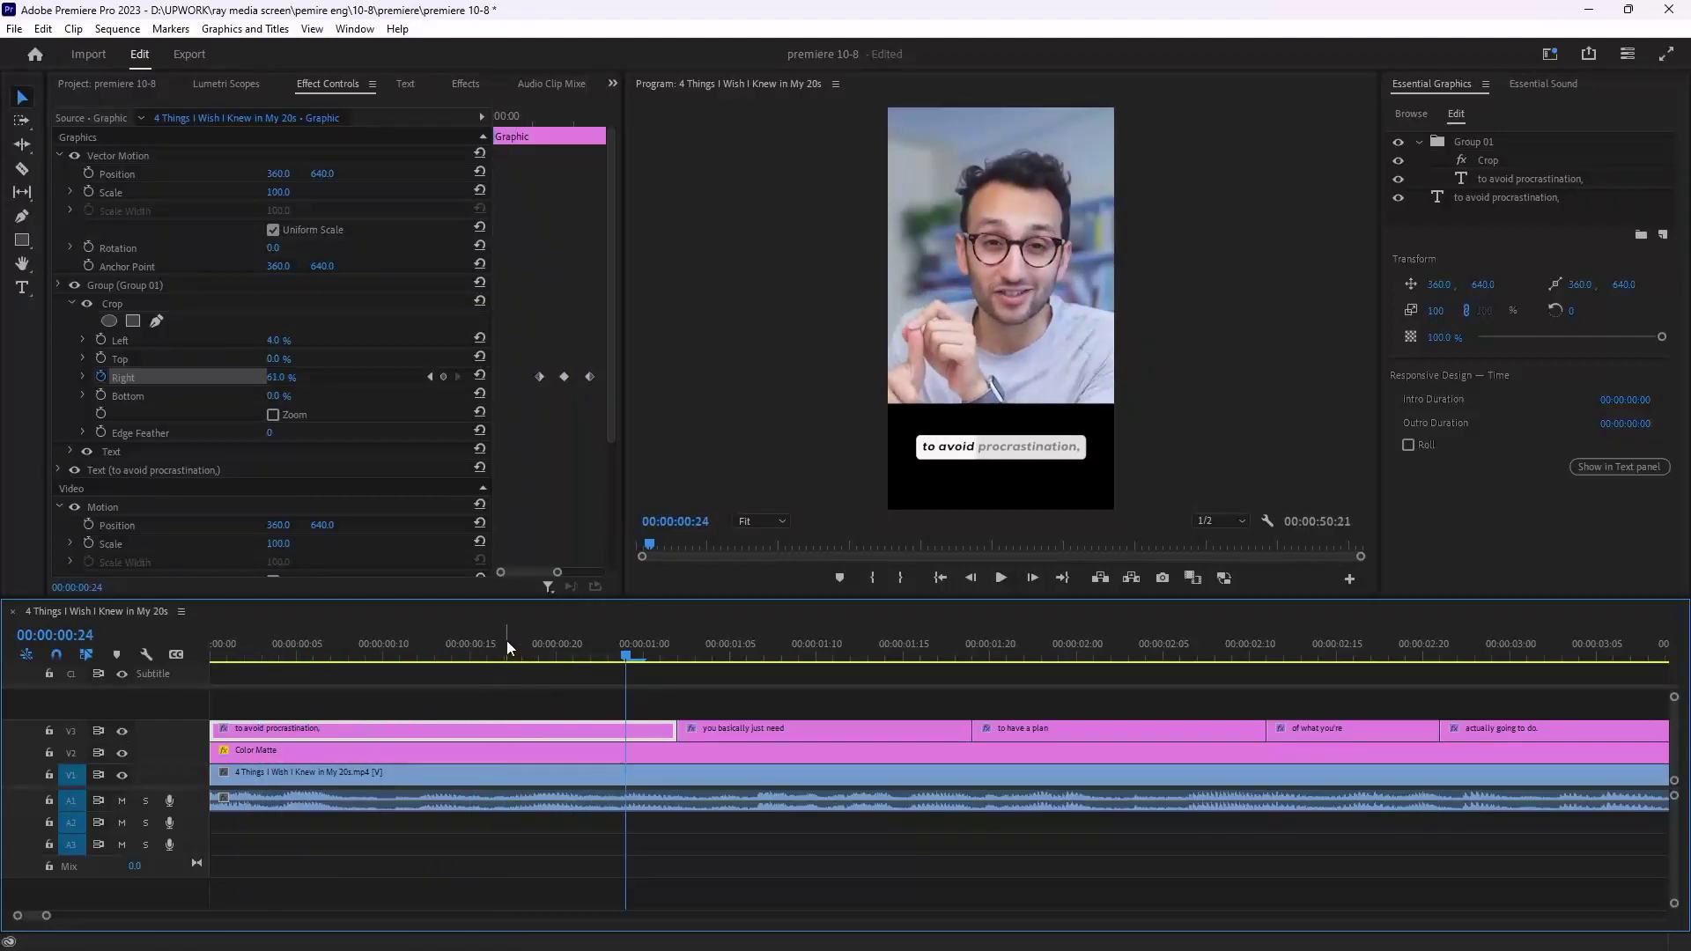
pyautogui.moveTo(508, 649); pyautogui.dragTo(382, 644)
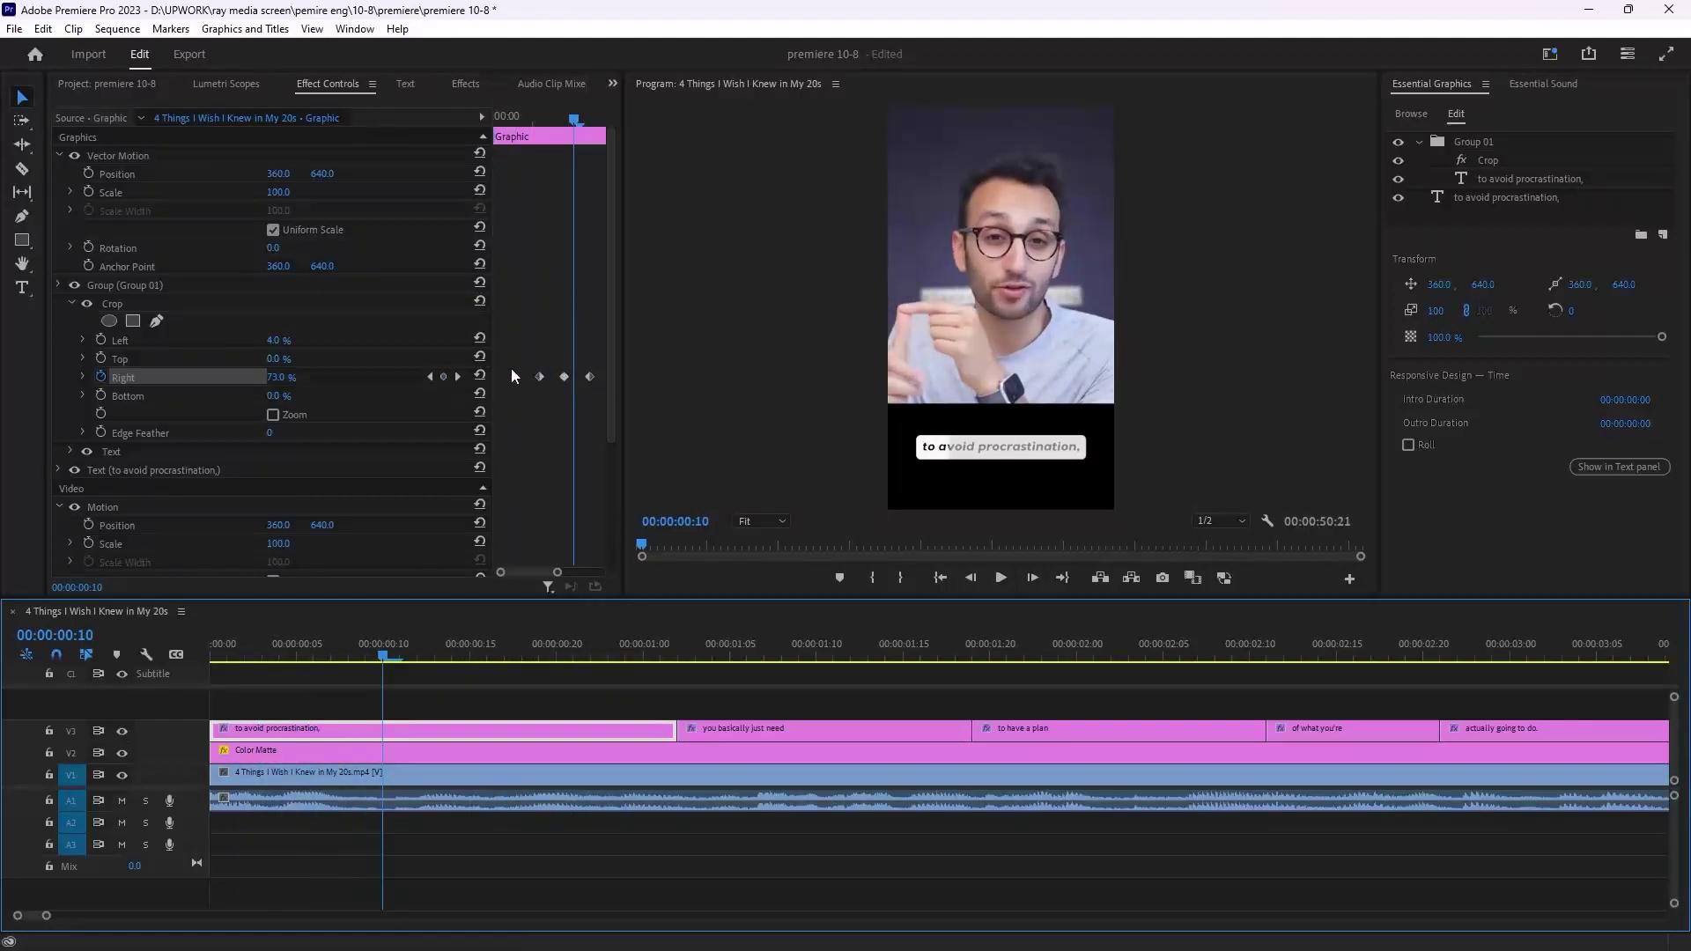
# Shift the first caption's Crop Right keyframes earlier so the black text reaches the end of "avoid" at 00:00:00:07.
pyautogui.moveTo(515, 377); pyautogui.dragTo(579, 383)
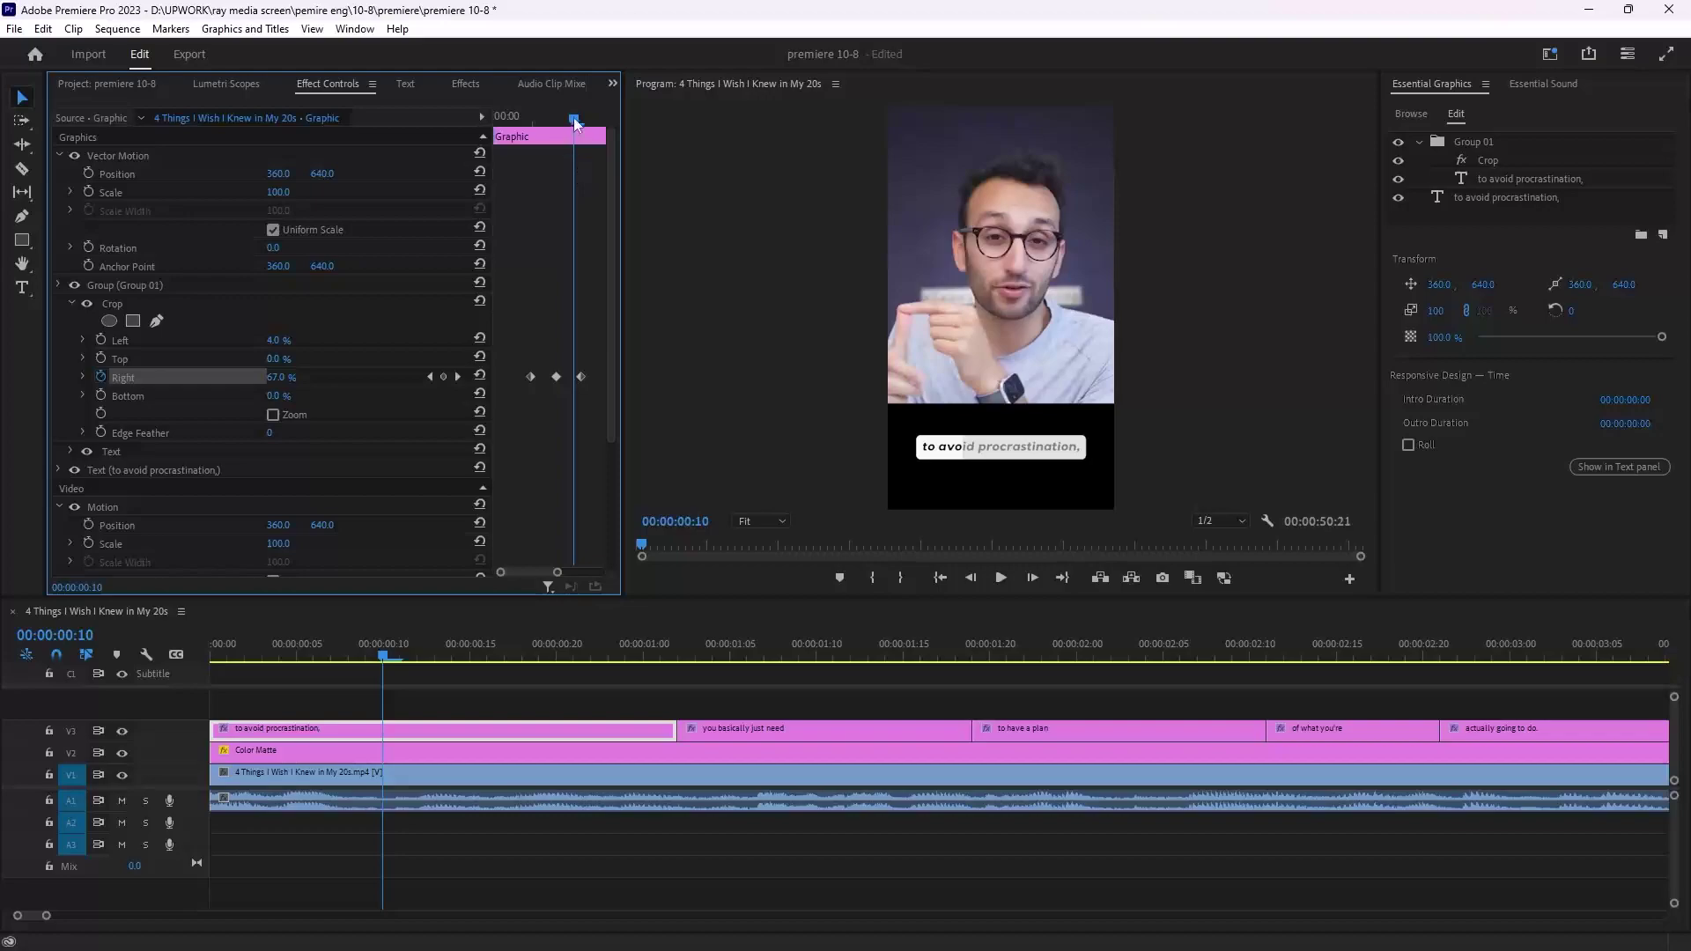
pyautogui.moveTo(575, 120); pyautogui.dragTo(524, 379)
pyautogui.moveTo(555, 377); pyautogui.dragTo(553, 380)
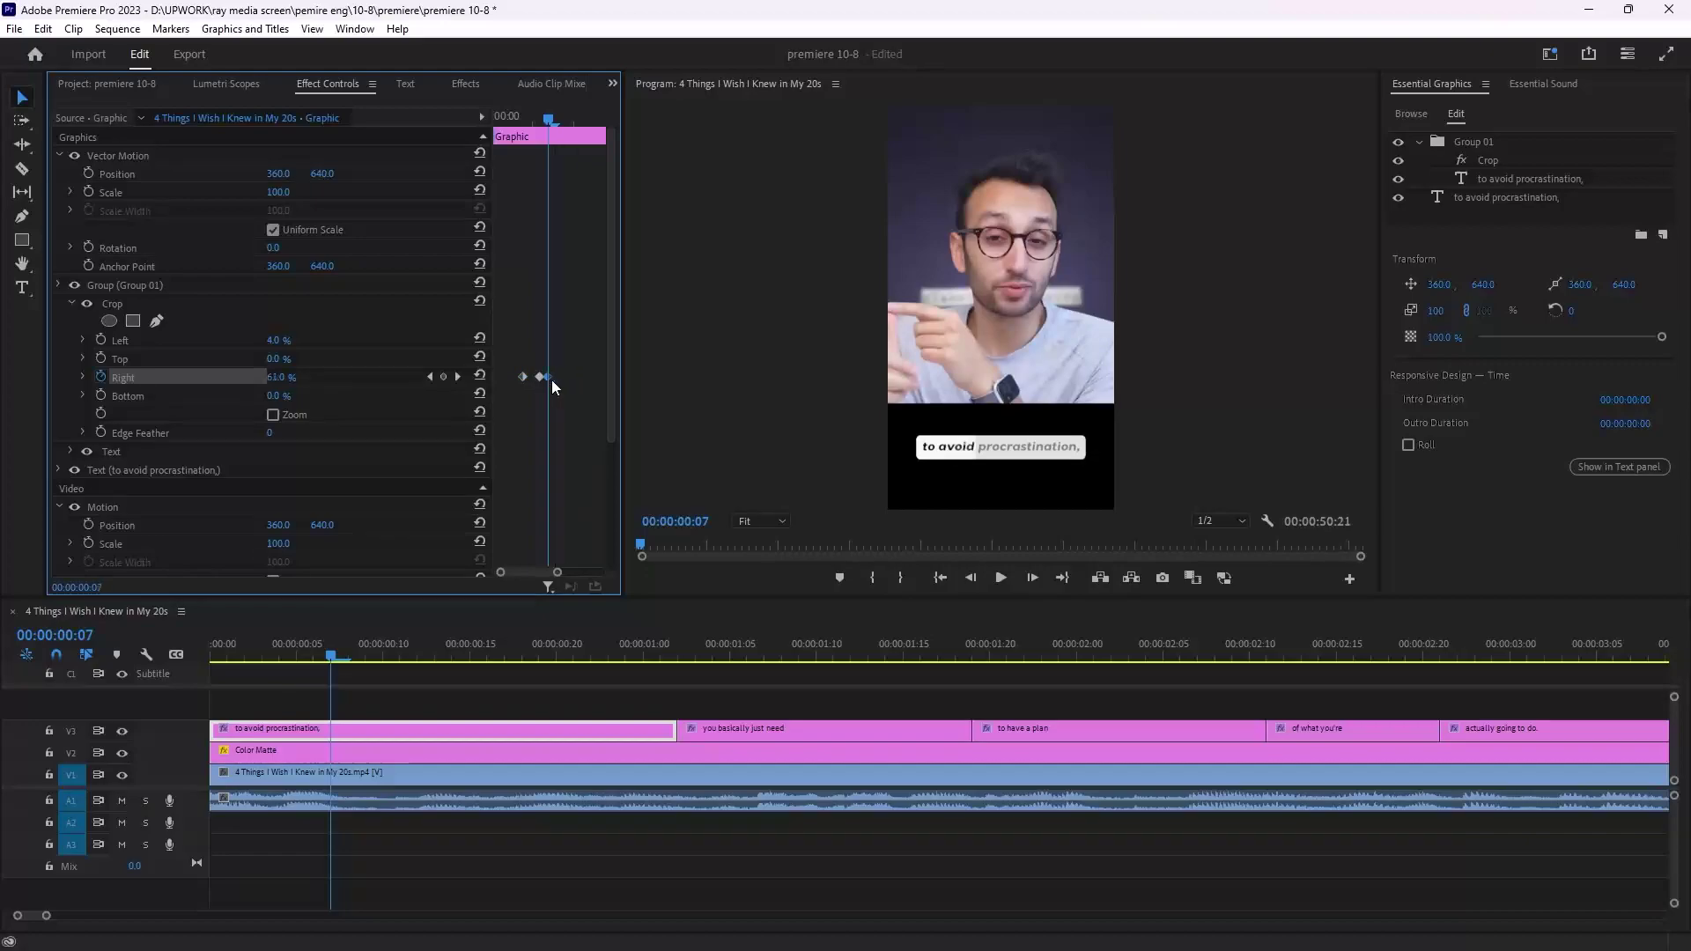
# Keyframe the Crop's Right at 61% at 00:00:00:12, and lower it to 11% at 00:00:00:17 to reveal "procrastination".
pyautogui.press('Right')
pyautogui.press('Right')
pyautogui.press('Right')
pyautogui.press('Right')
pyautogui.press('Right')
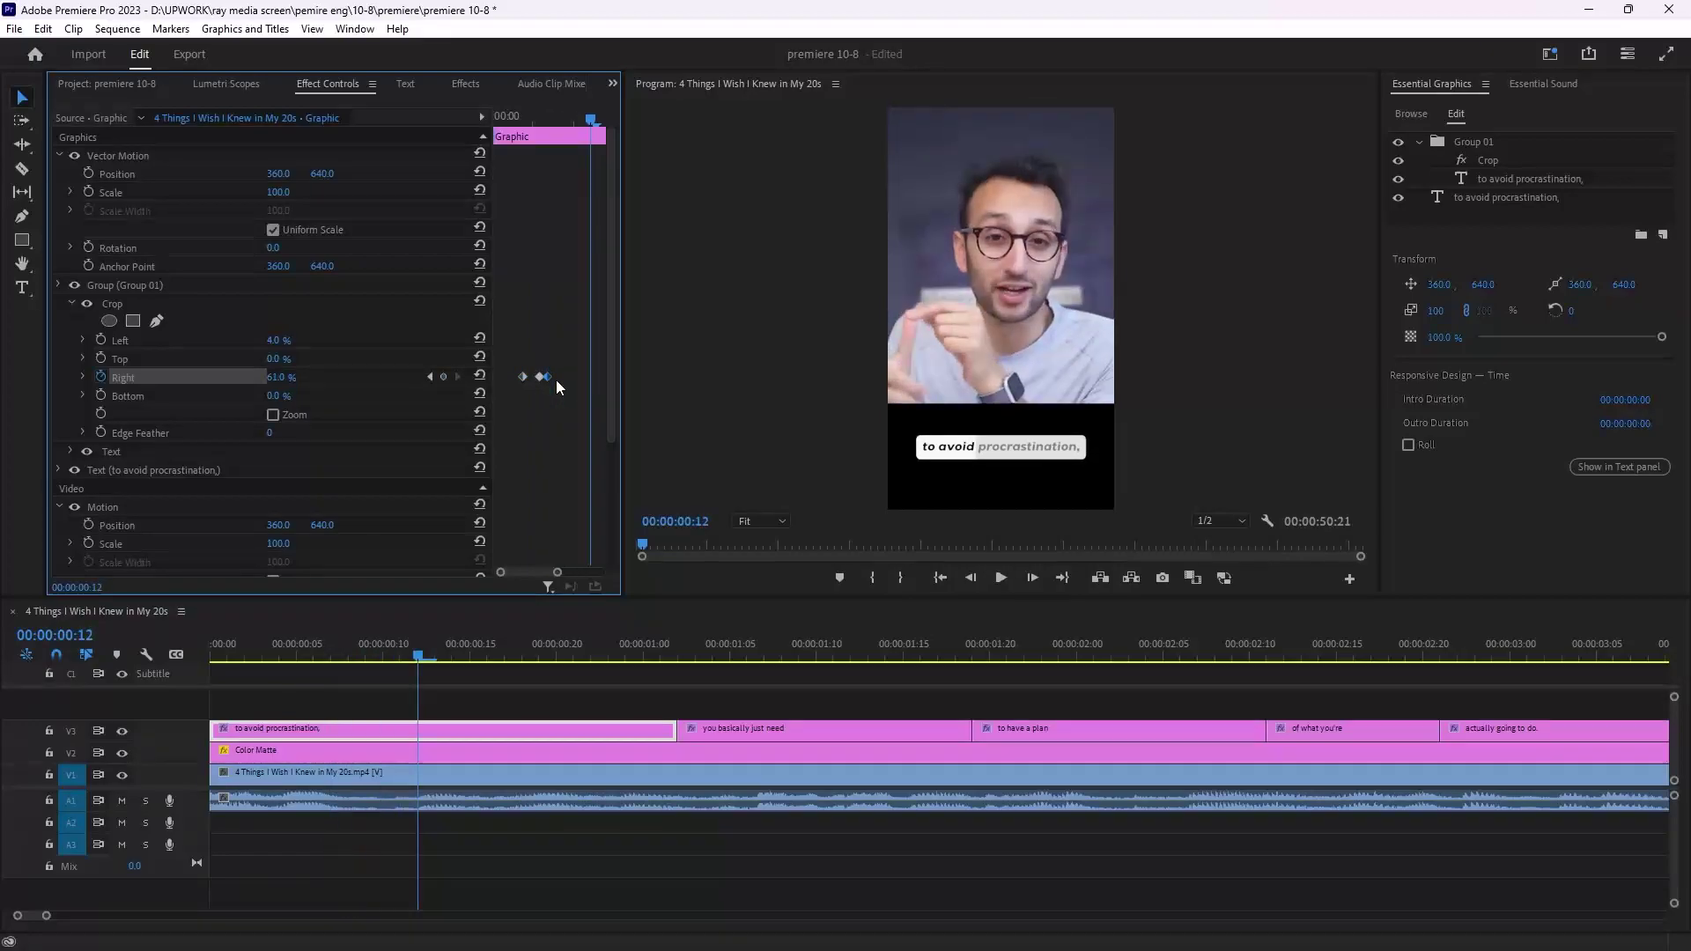
pyautogui.click(445, 377)
pyautogui.press('Right')
pyautogui.press('Right')
pyautogui.press('Right')
pyautogui.press('Right')
pyautogui.press('Right')
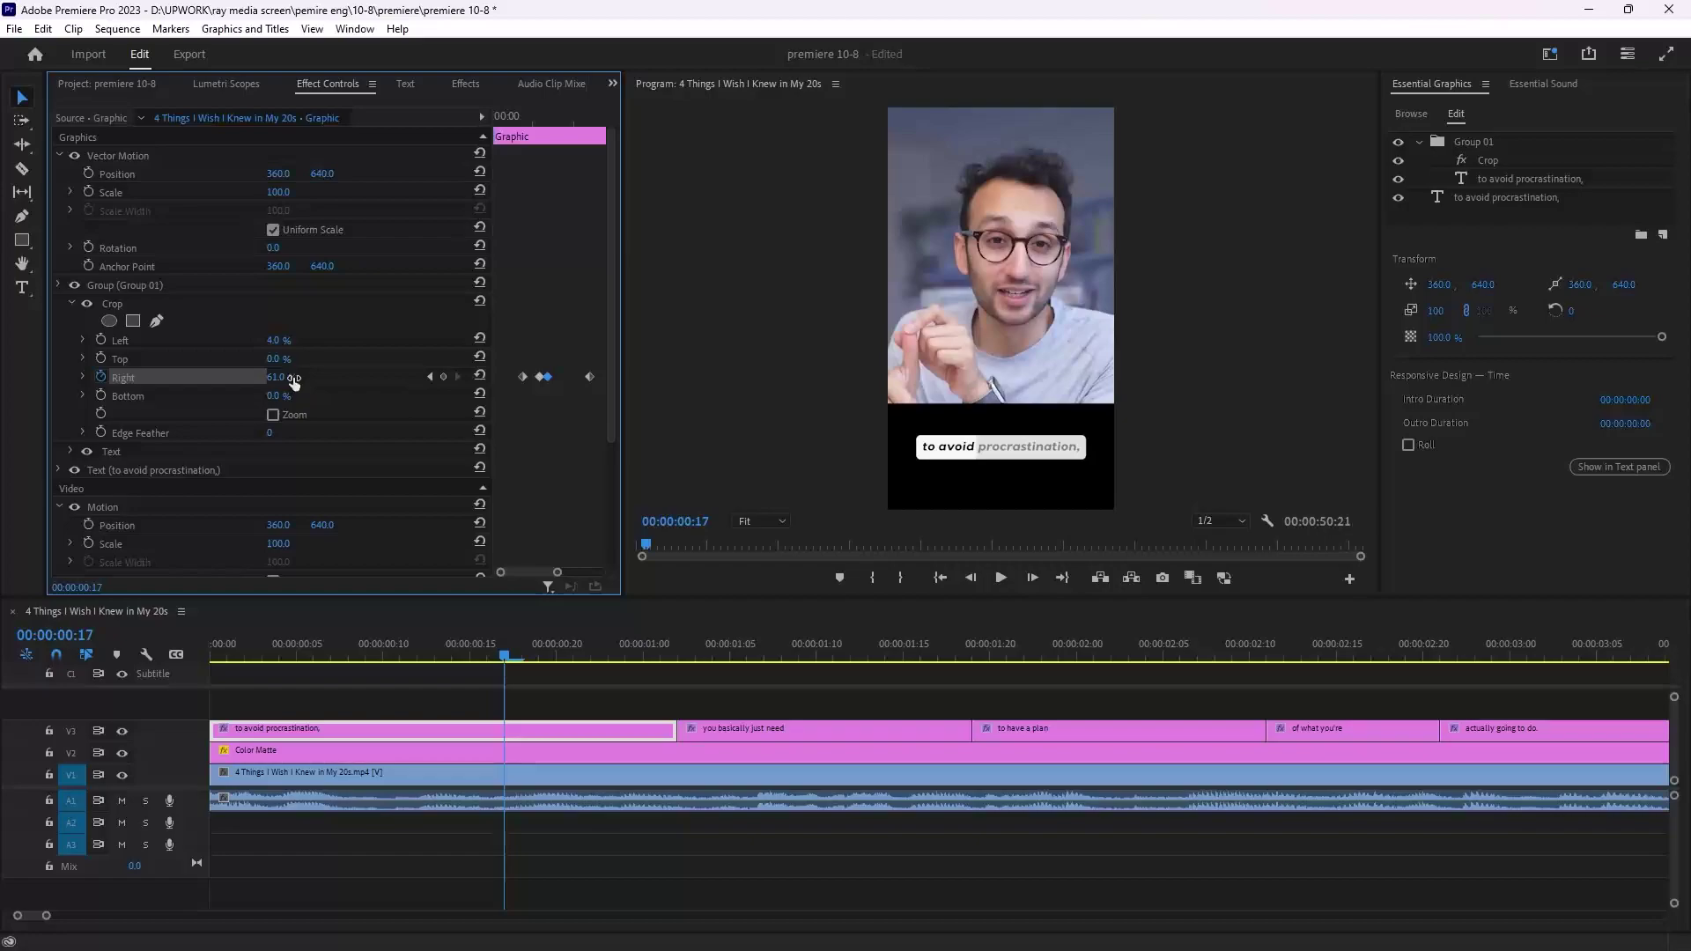
# At 00:00:00:02, set the Crop's Right to 100% so the first caption starts entirely in gray.
pyautogui.click(532, 149)
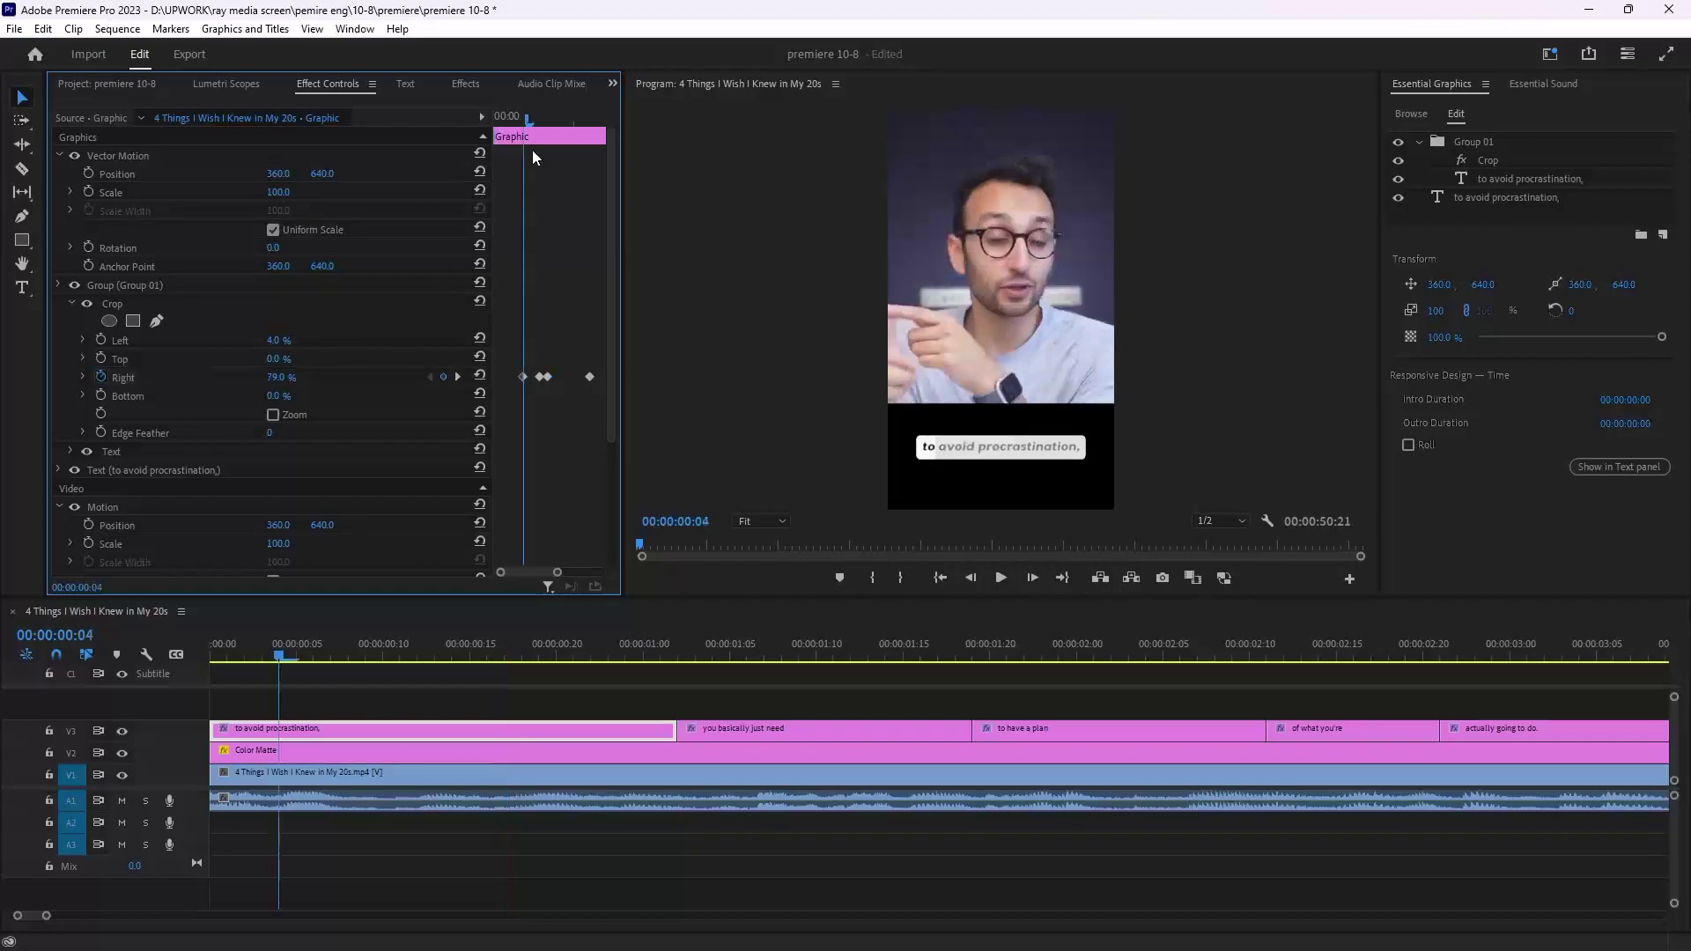
pyautogui.press('Right')
pyautogui.press('Right')
pyautogui.press('Right')
pyautogui.press('Right')
pyautogui.press('Right')
pyautogui.press('Right')
pyautogui.moveTo(558, 159); pyautogui.dragTo(514, 168)
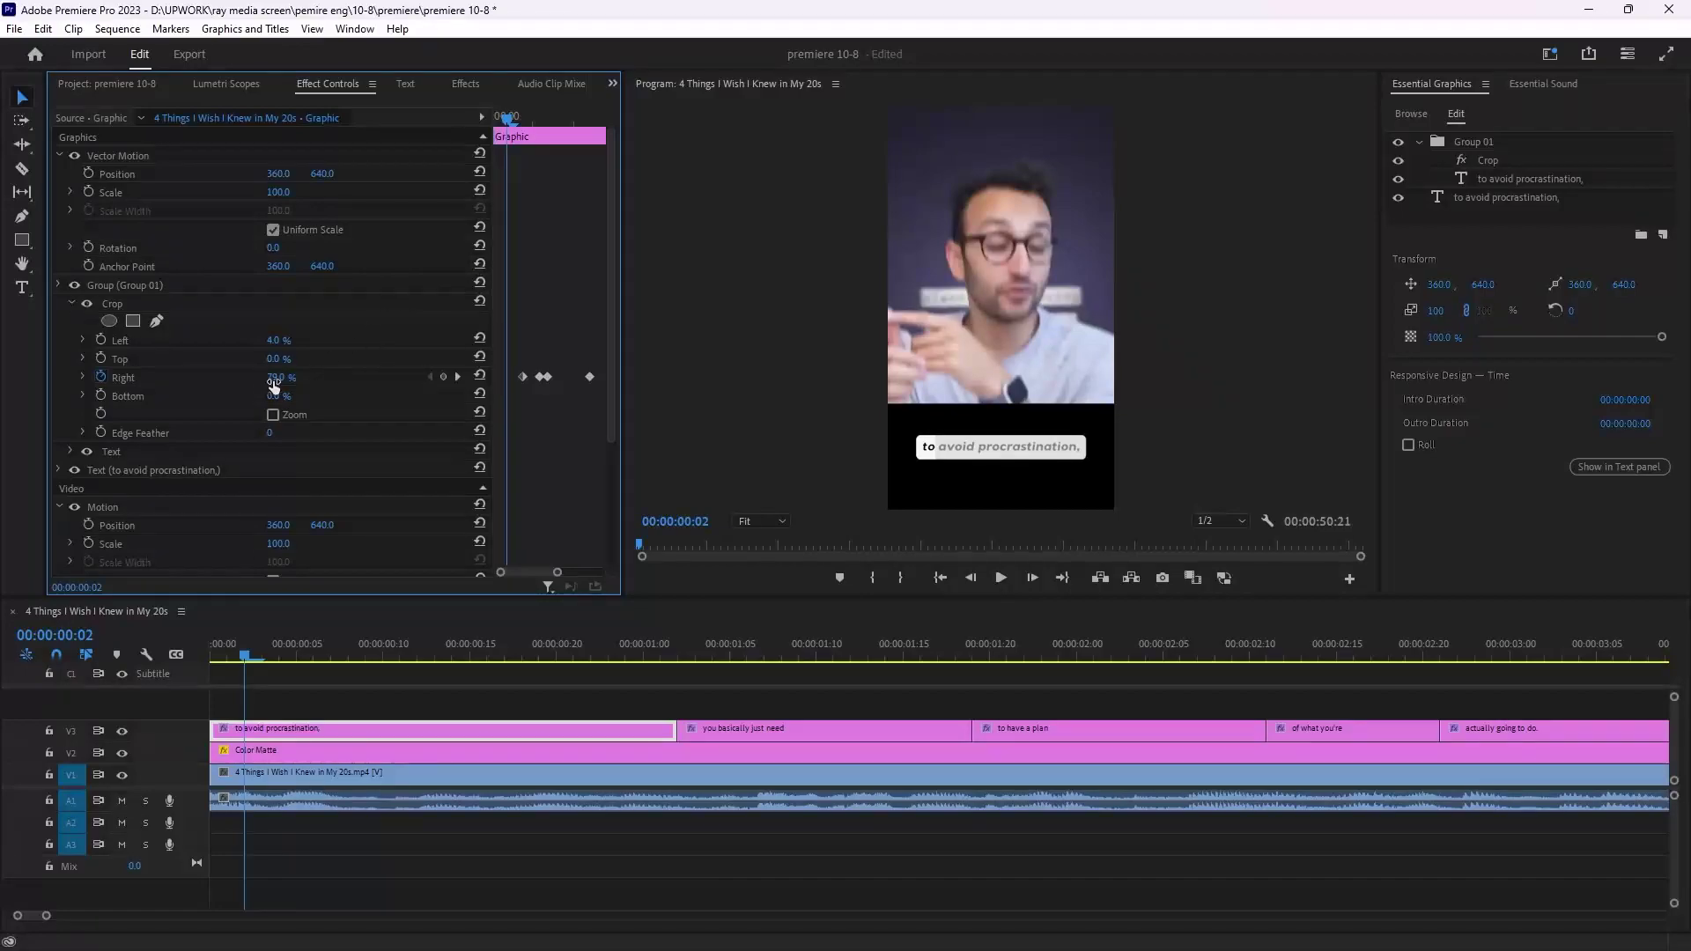
# Play back and scrub the first caption repeatedly to check the reveal timing against the speech.
pyautogui.press('space')
pyautogui.press('space')
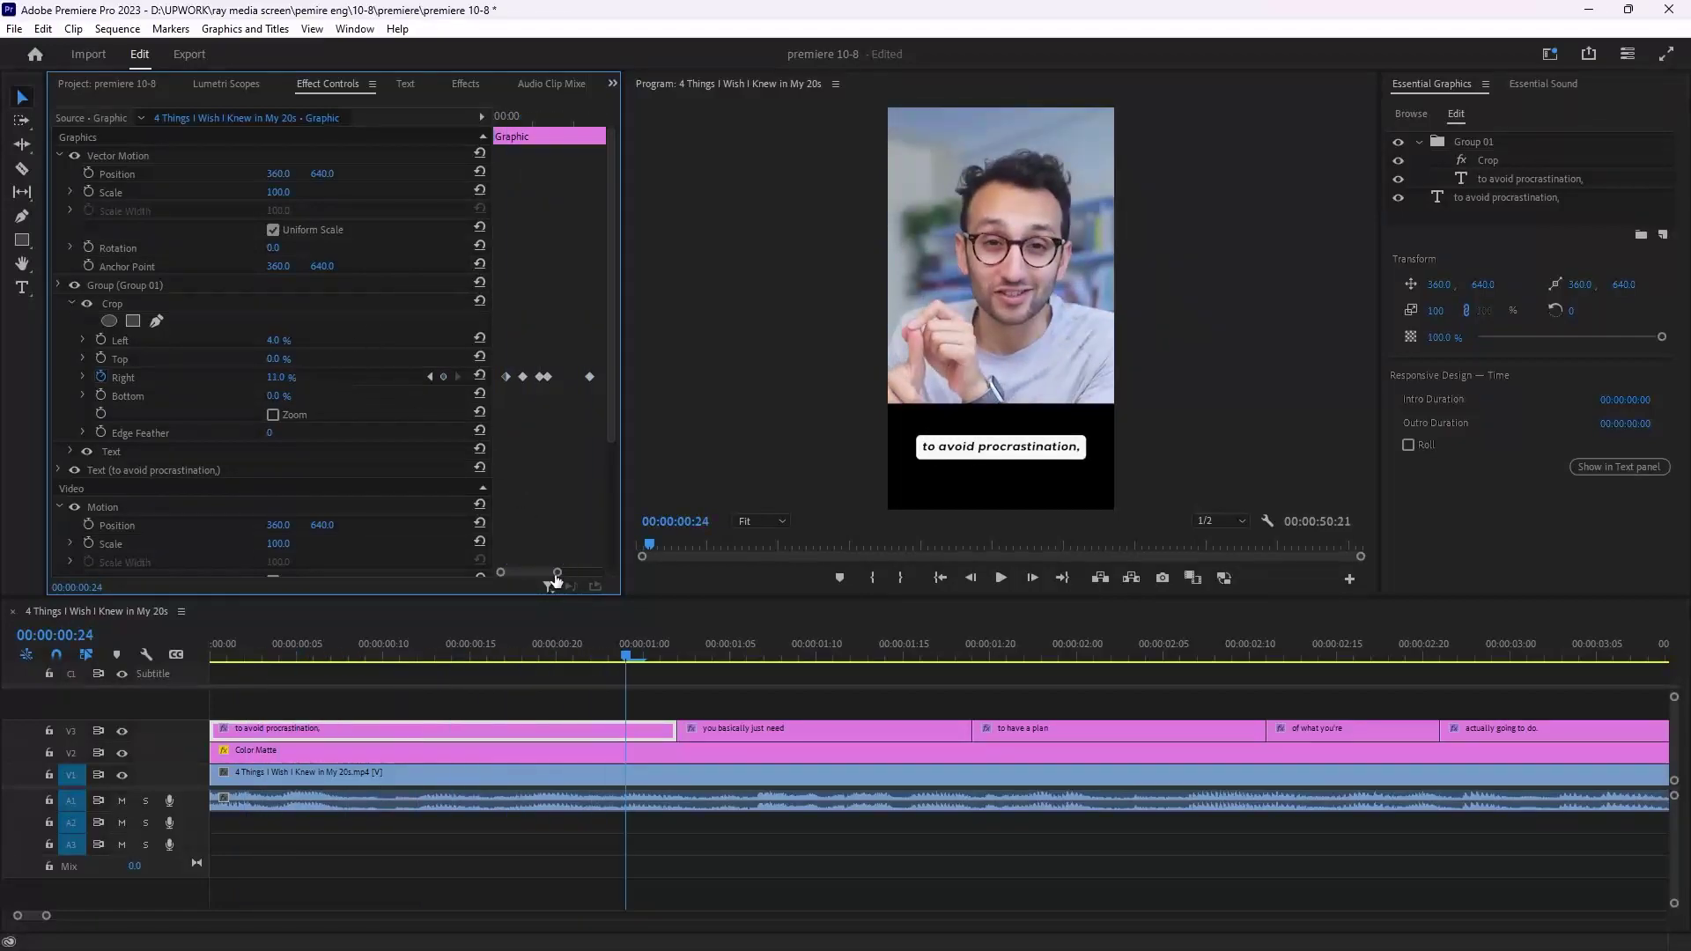
pyautogui.click(303, 665)
pyautogui.press('space')
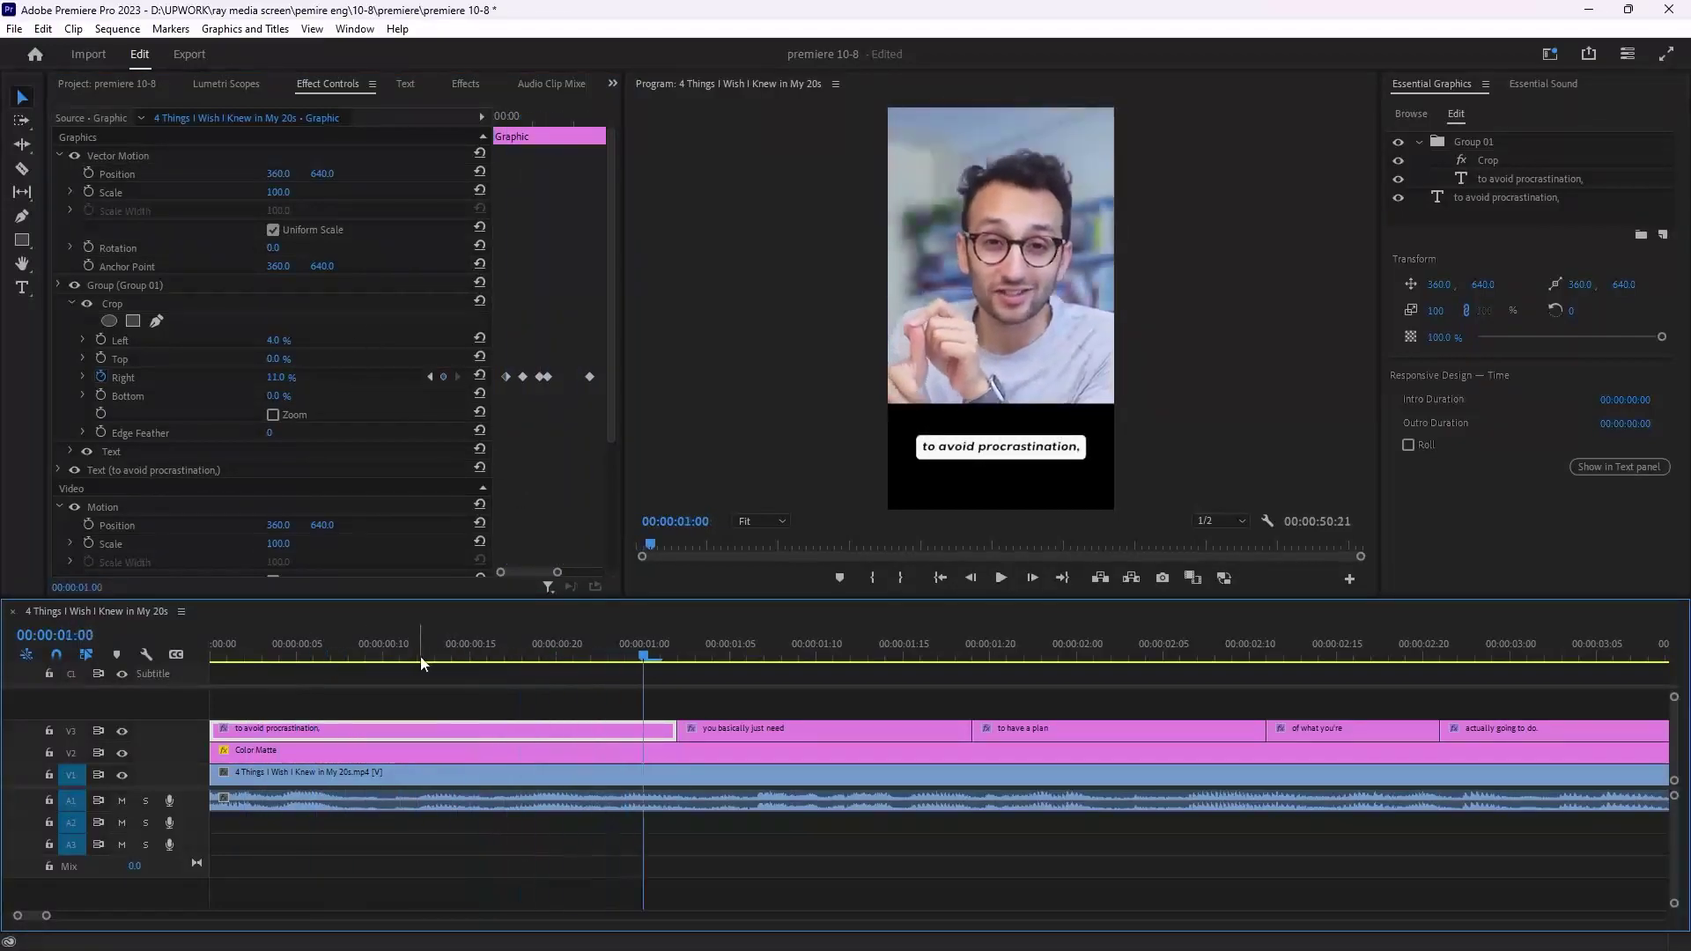
pyautogui.click(298, 665)
pyautogui.press('space')
pyautogui.click(345, 666)
pyautogui.press('space')
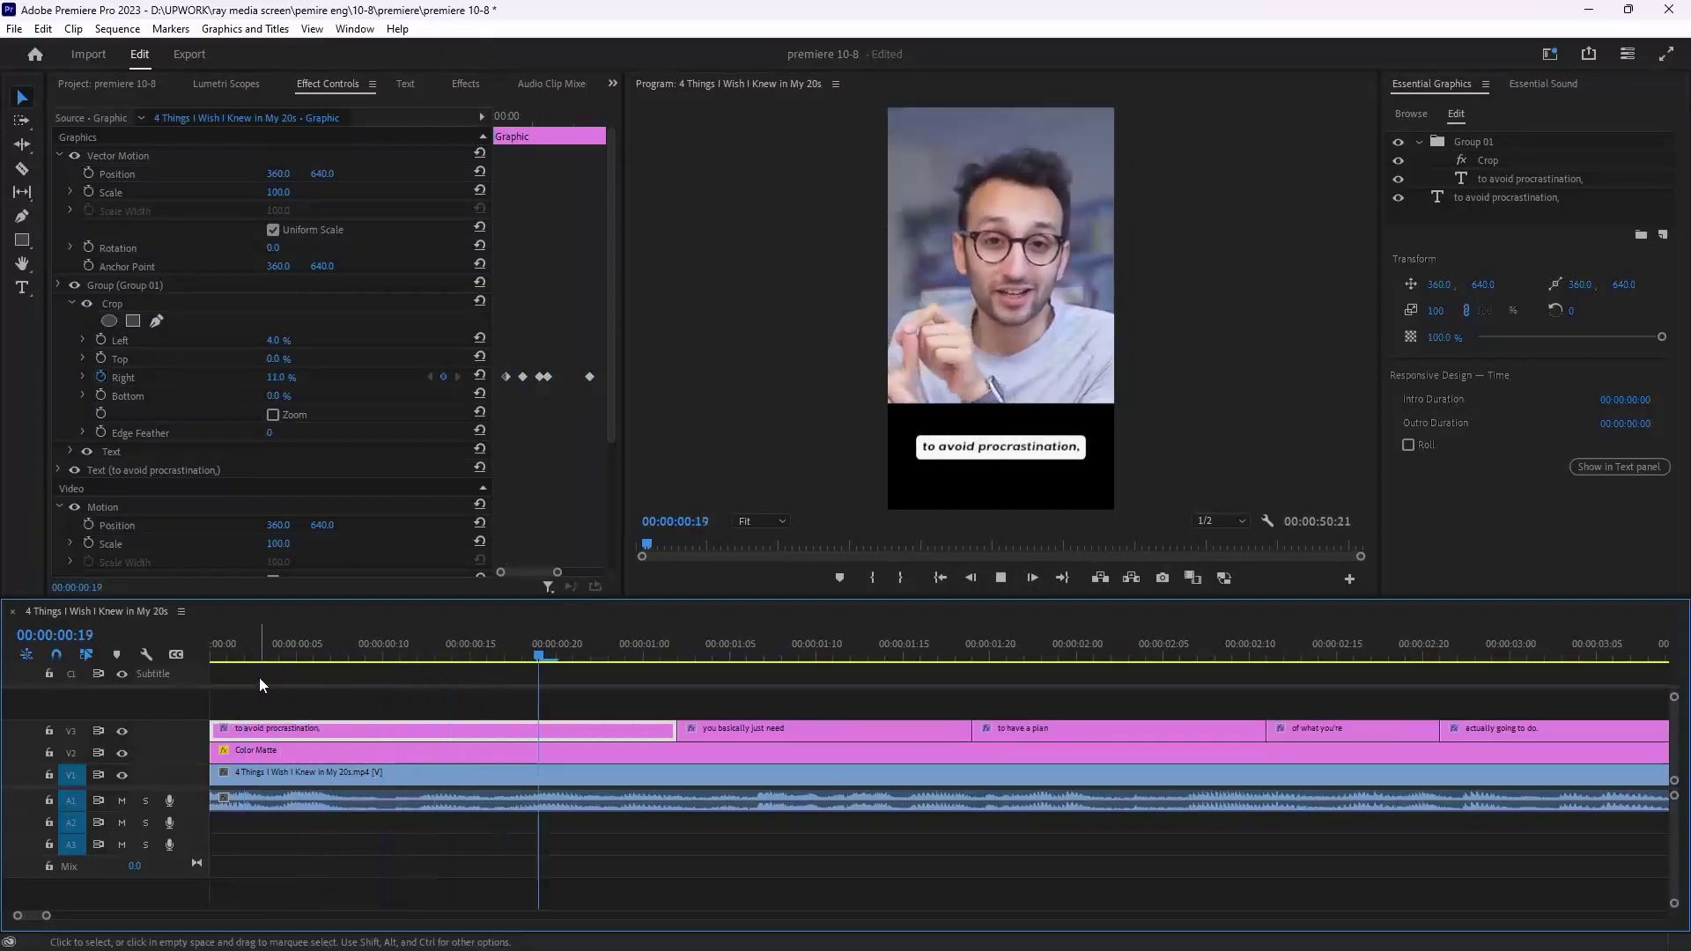
pyautogui.press('space')
pyautogui.moveTo(401, 667); pyautogui.dragTo(271, 690)
pyautogui.press('space')
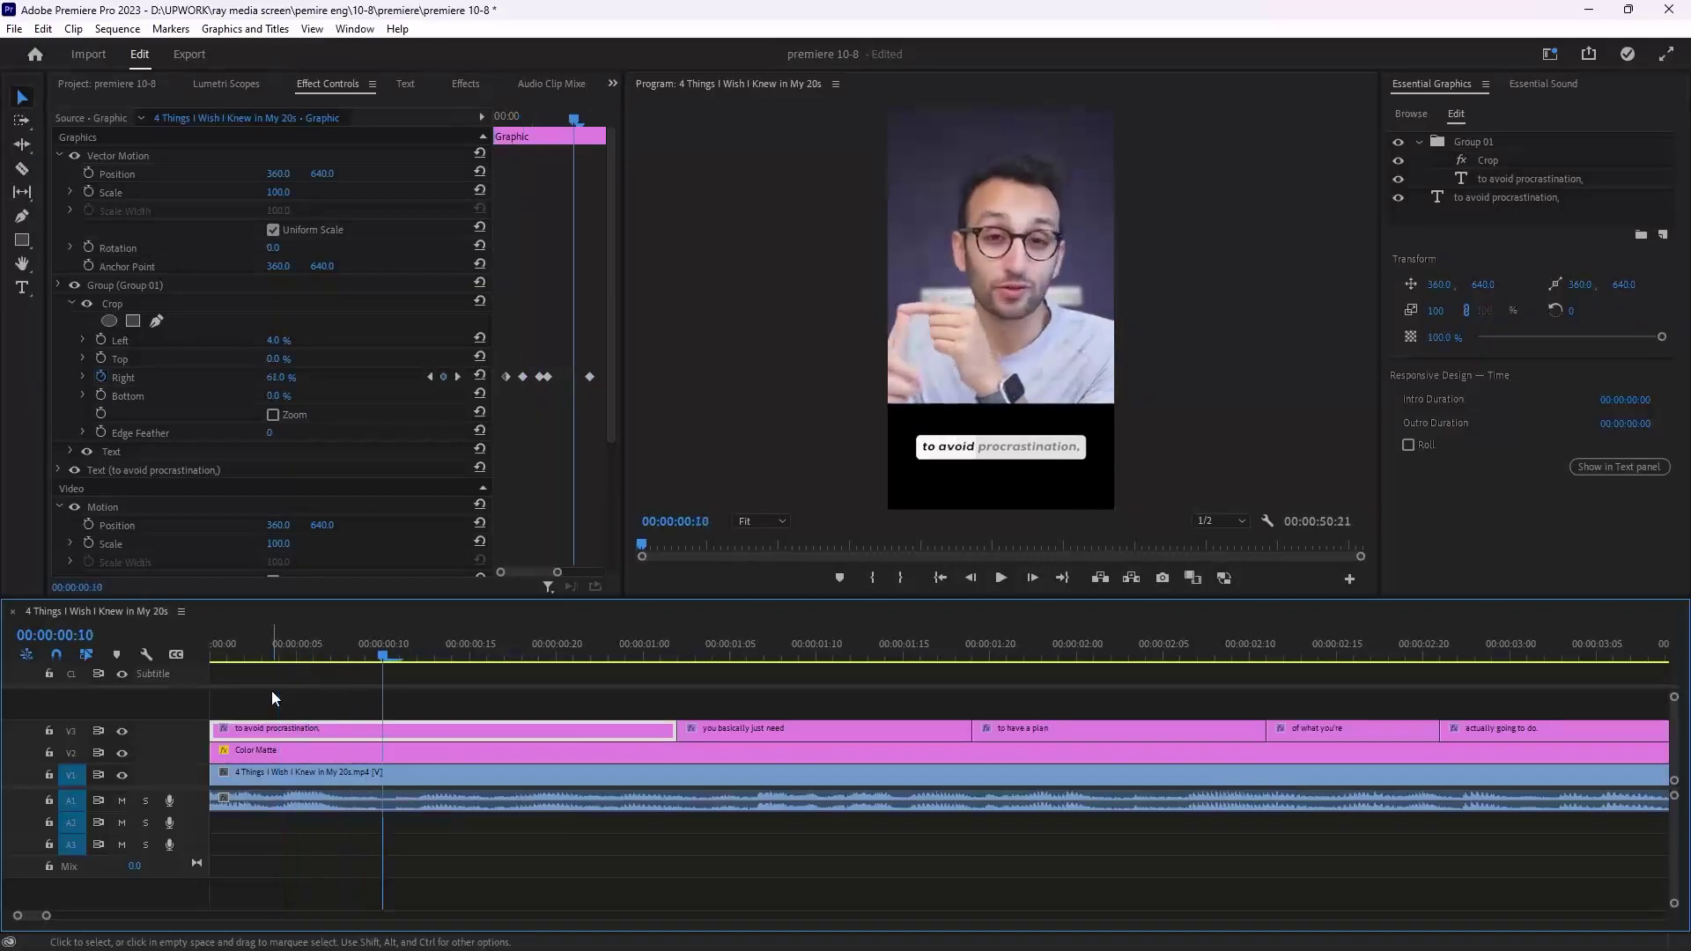
pyautogui.click(506, 667)
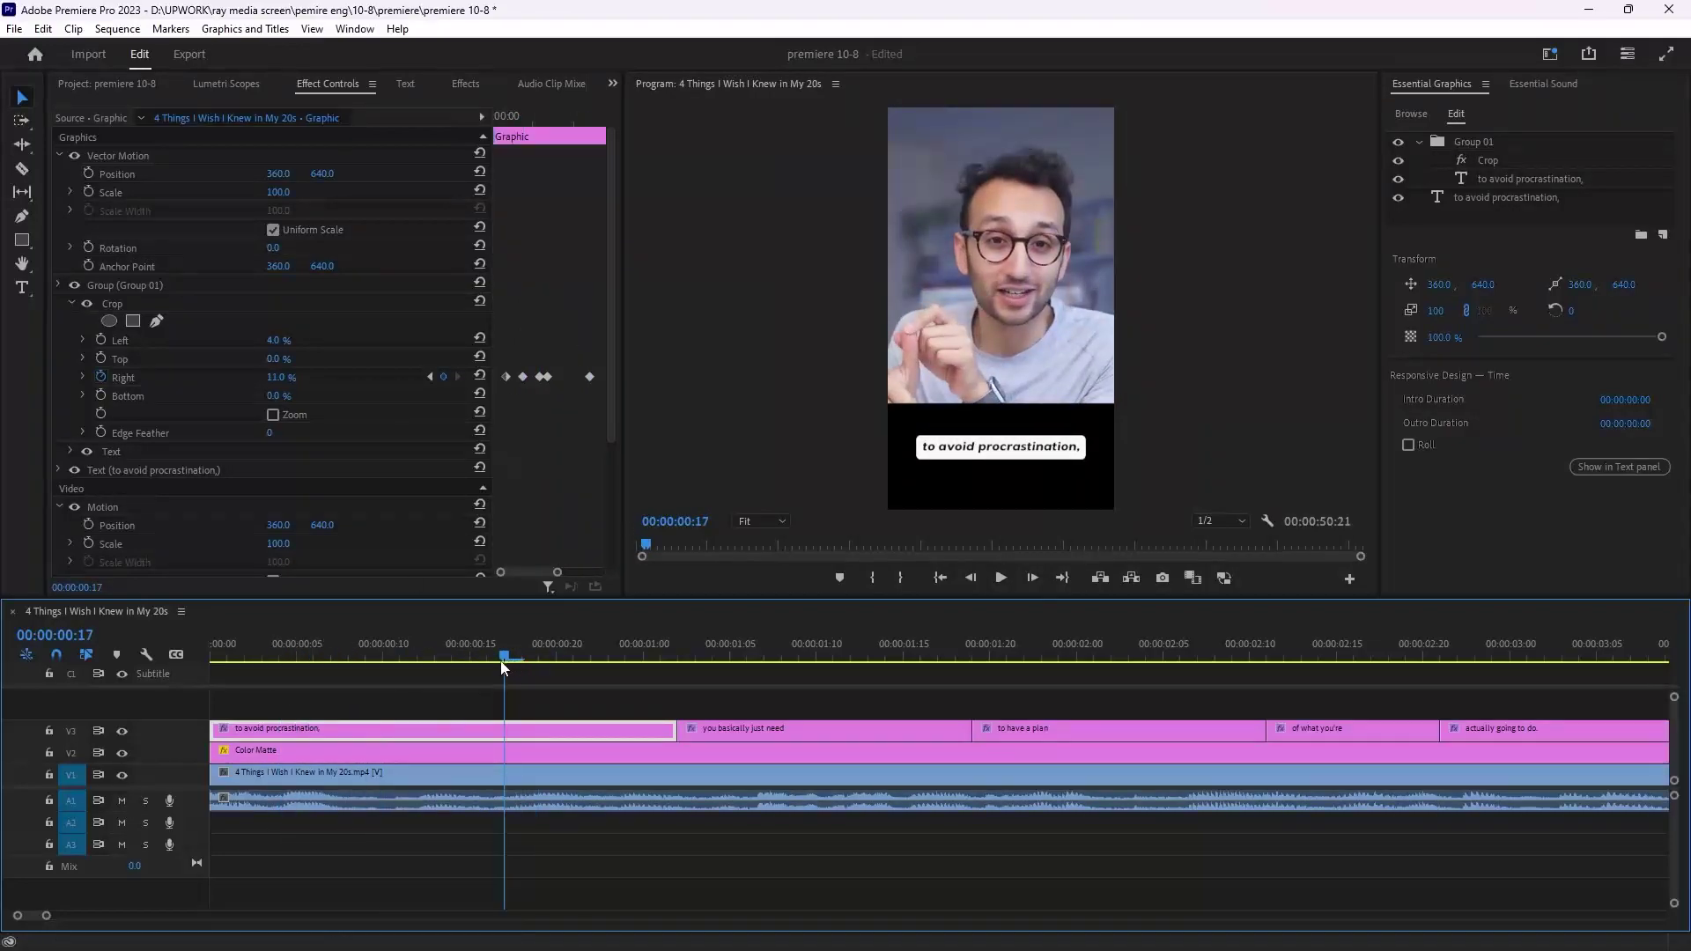
pyautogui.moveTo(506, 666); pyautogui.dragTo(462, 673)
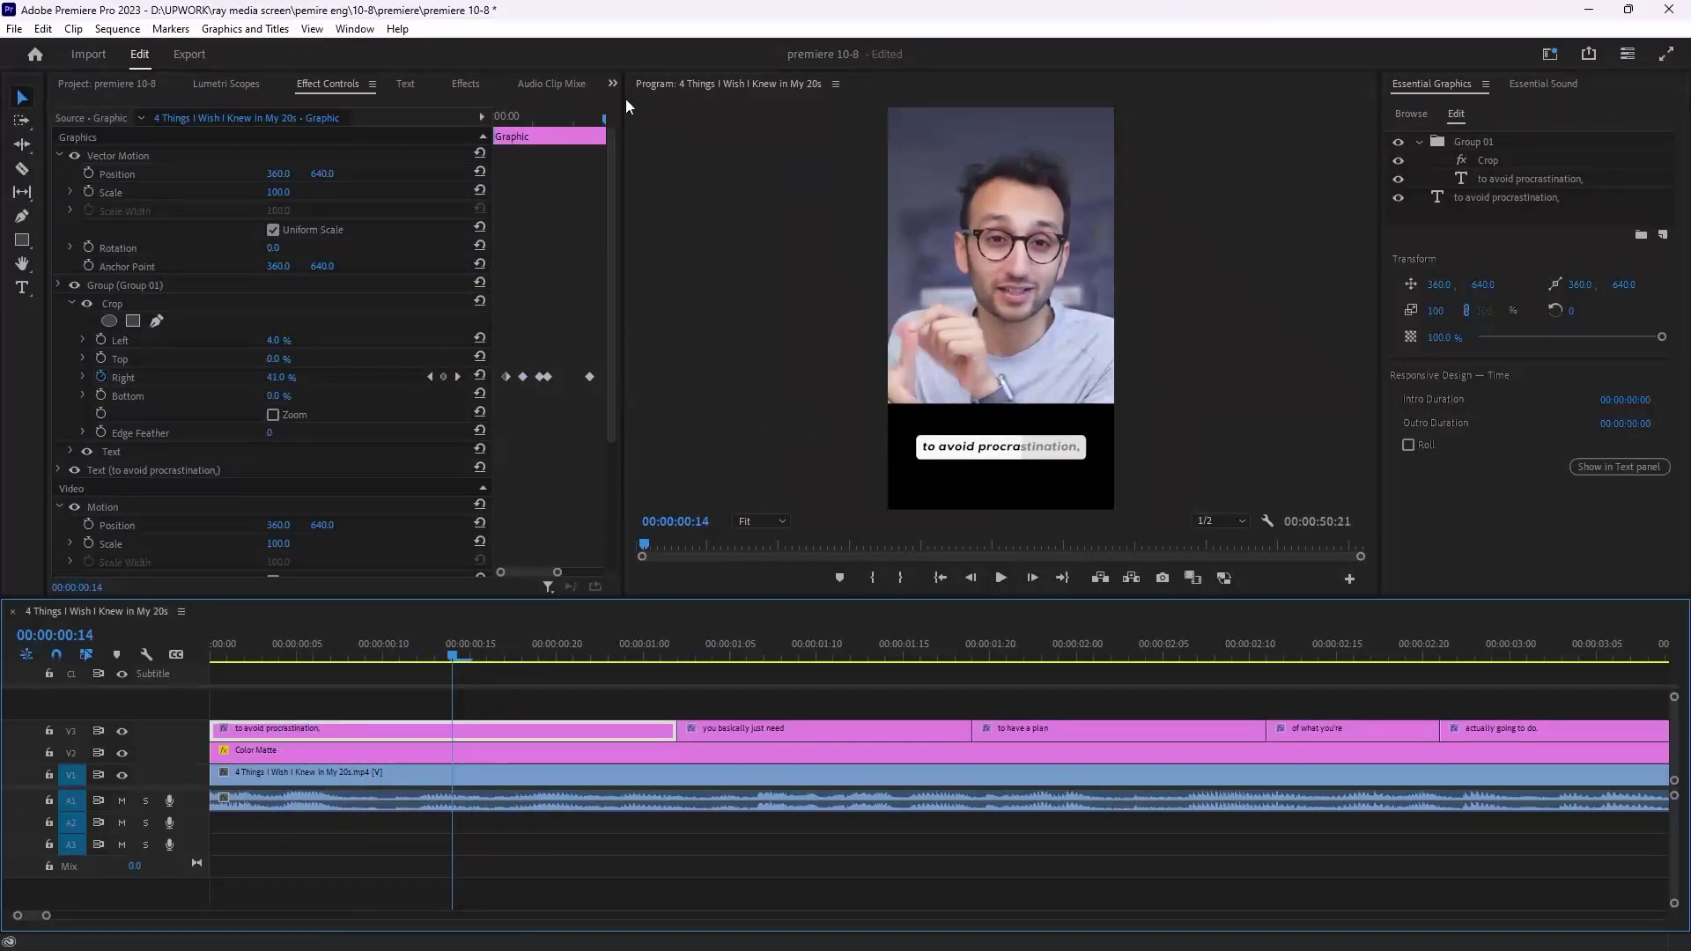
# Move the second 61% Right keyframe to 00:00:00:08 to shorten the hold on "avoid".
pyautogui.moveTo(605, 117); pyautogui.dragTo(557, 220)
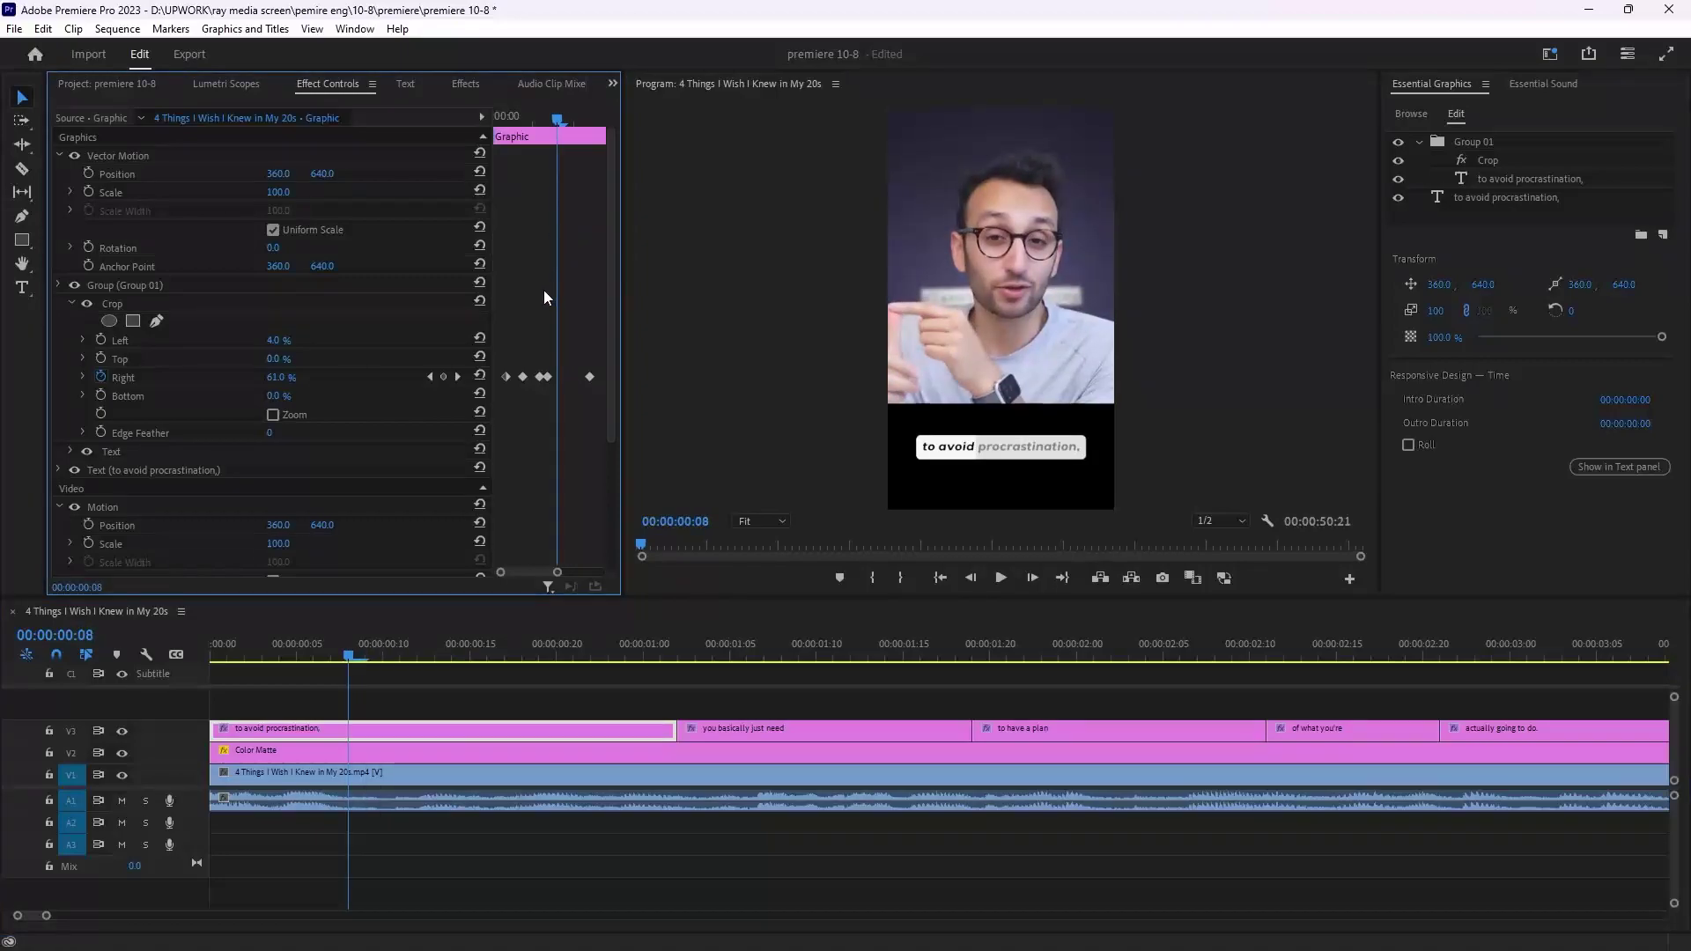
pyautogui.moveTo(590, 370); pyautogui.dragTo(554, 384)
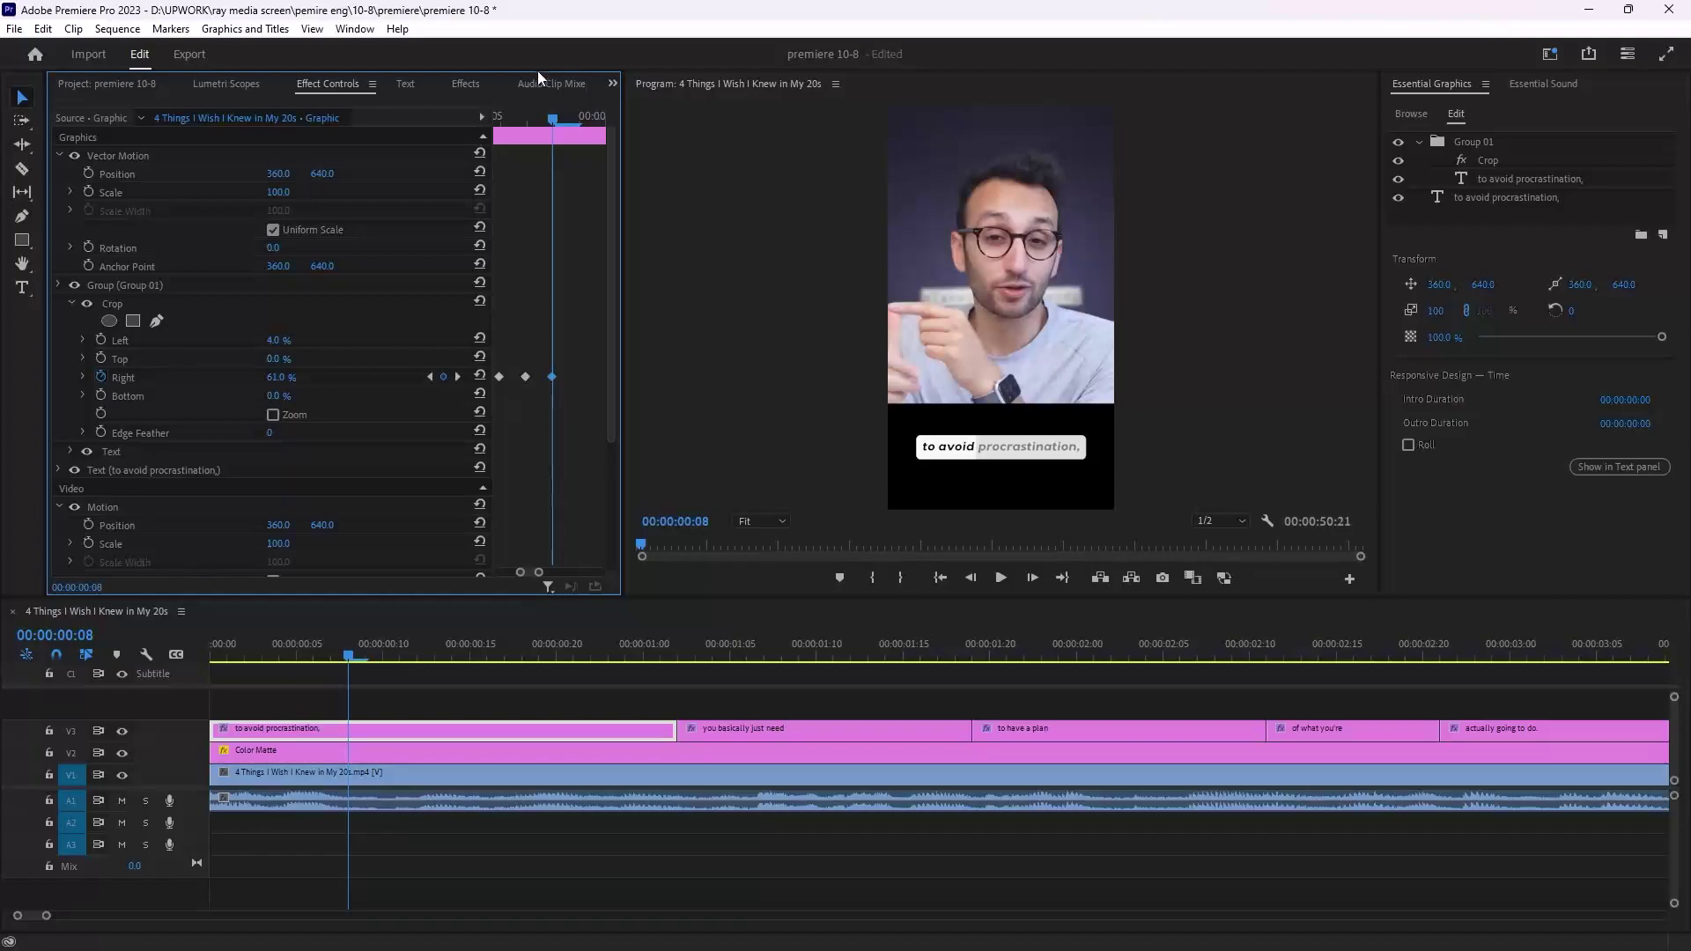
pyautogui.moveTo(553, 115); pyautogui.dragTo(534, 151)
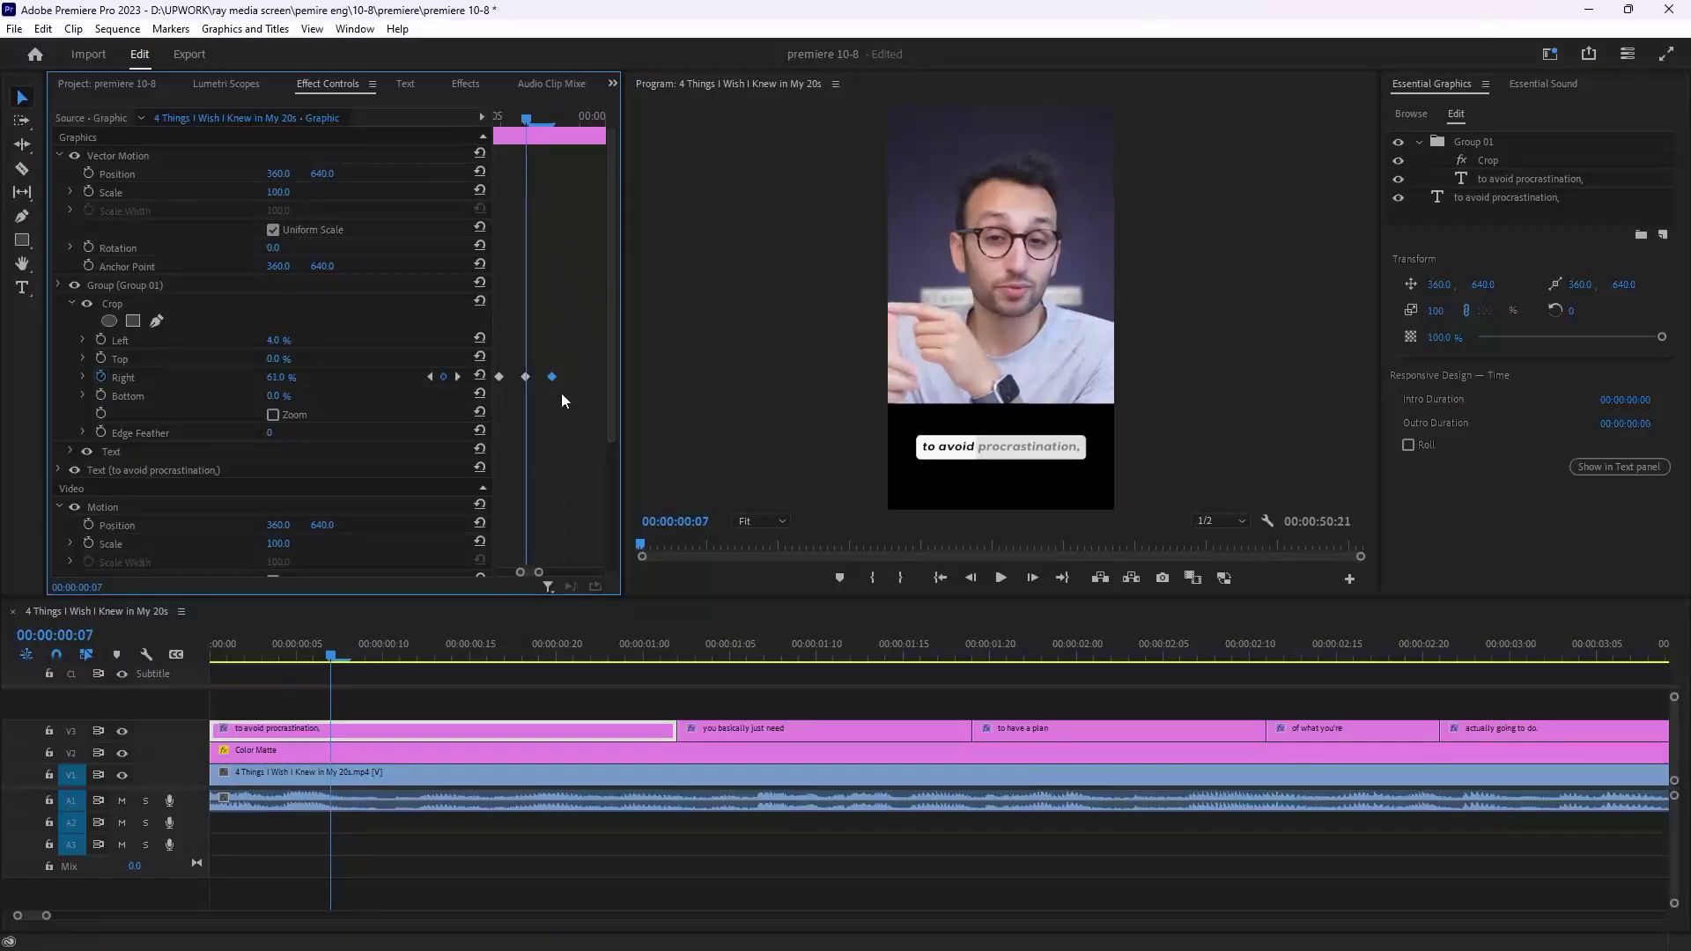
# Move the first caption's final 11% Right keyframe earlier, to about 00:00:00:09, so "procrastination" is revealed right after "avoid".
pyautogui.click(374, 704)
pyautogui.press('-')
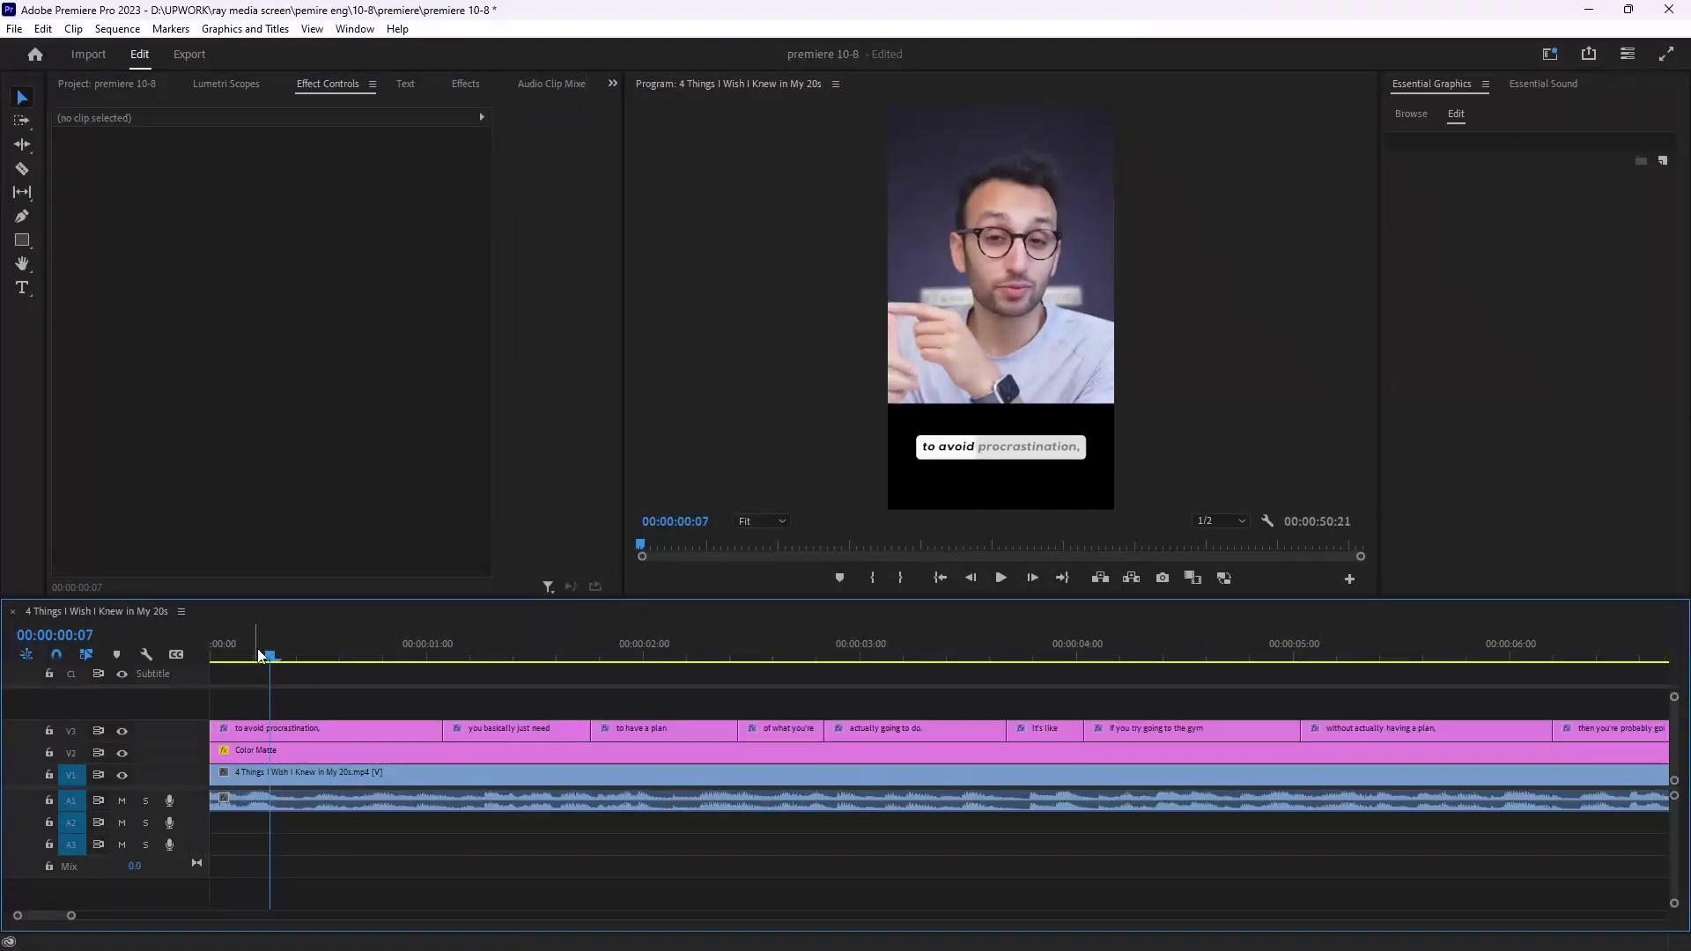
pyautogui.moveTo(262, 656); pyautogui.dragTo(297, 656)
pyautogui.click(325, 726)
pyautogui.click(559, 393)
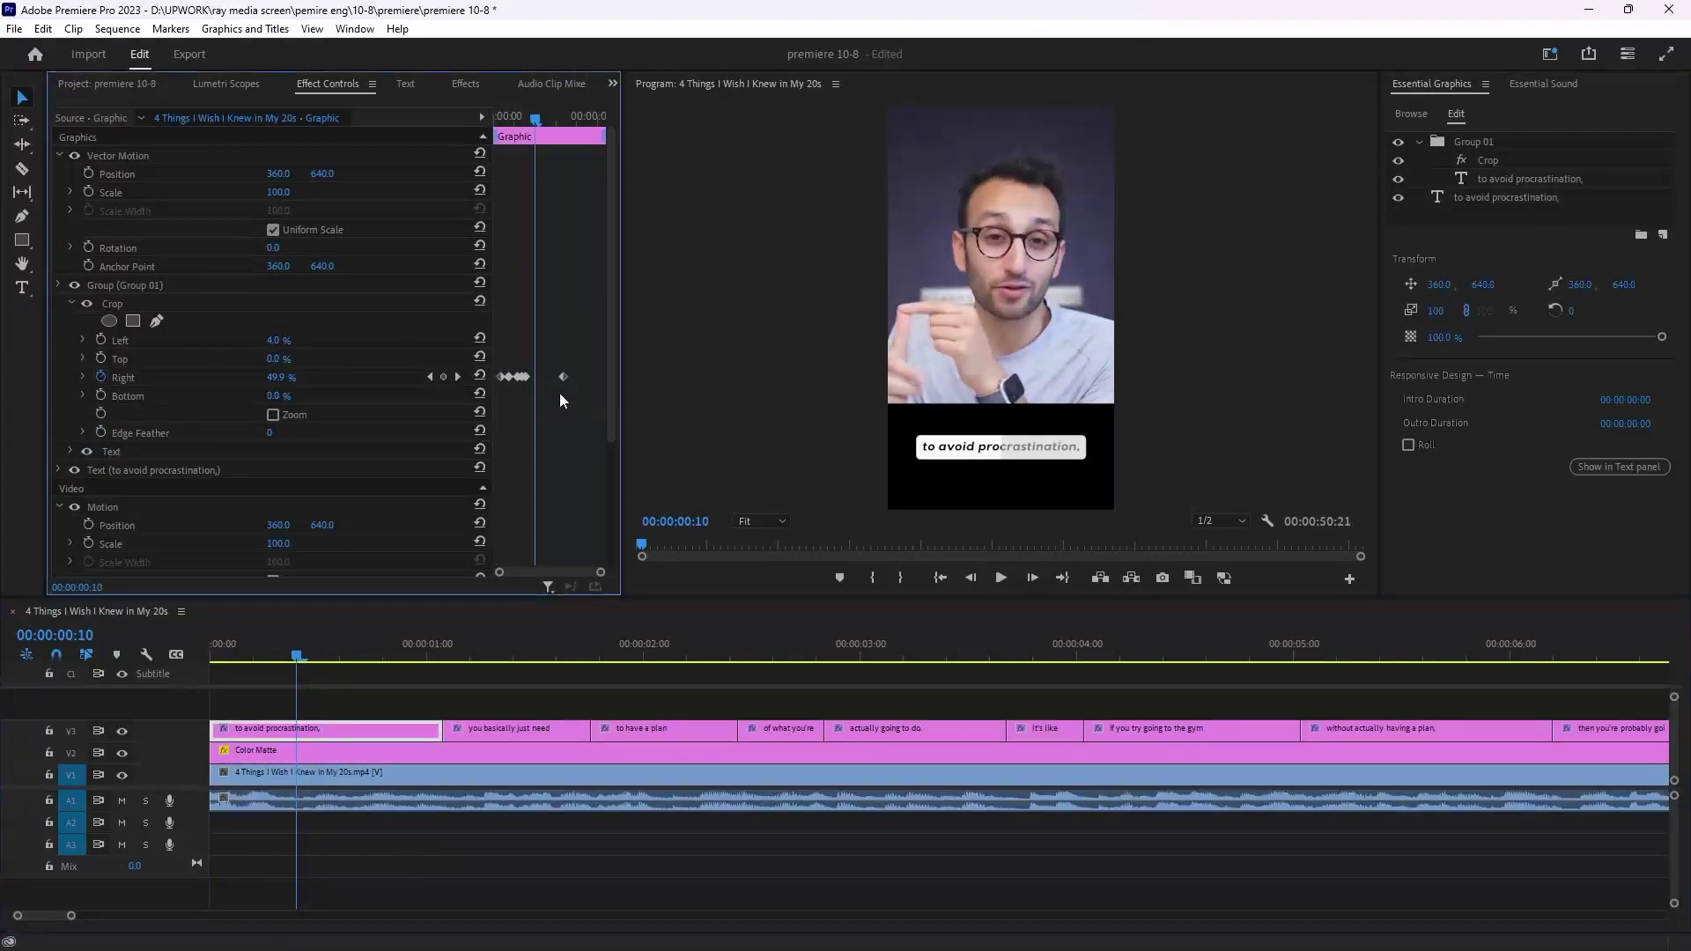
pyautogui.moveTo(563, 377); pyautogui.dragTo(534, 394)
pyautogui.press('=')
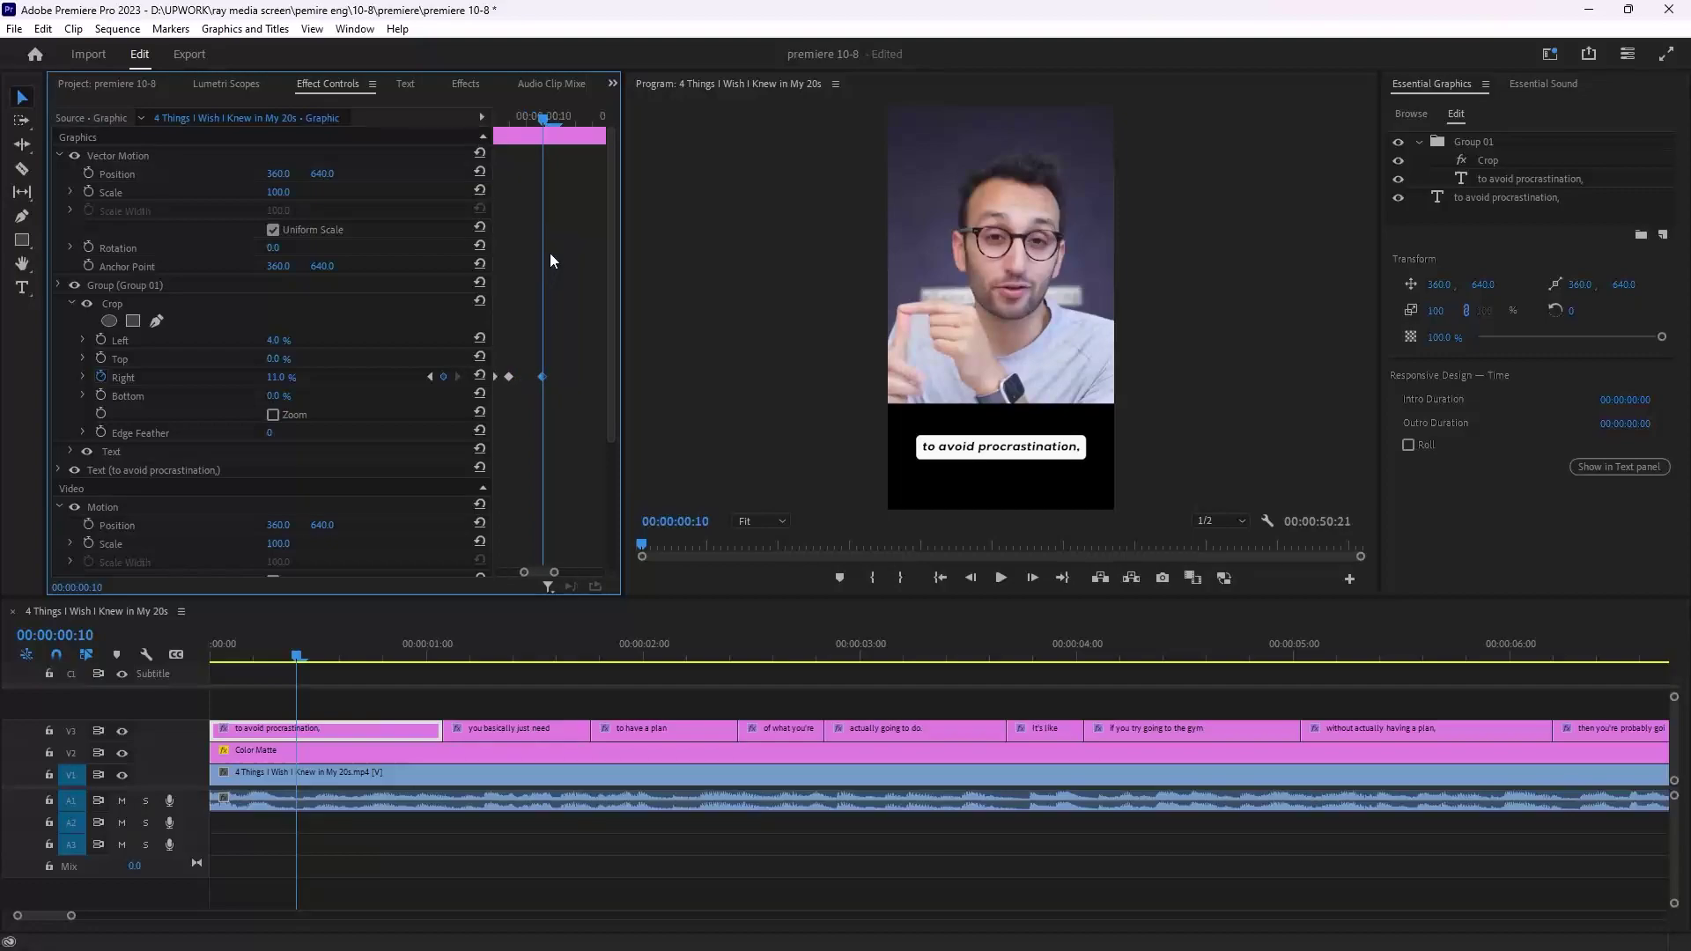
pyautogui.moveTo(549, 120); pyautogui.dragTo(502, 171)
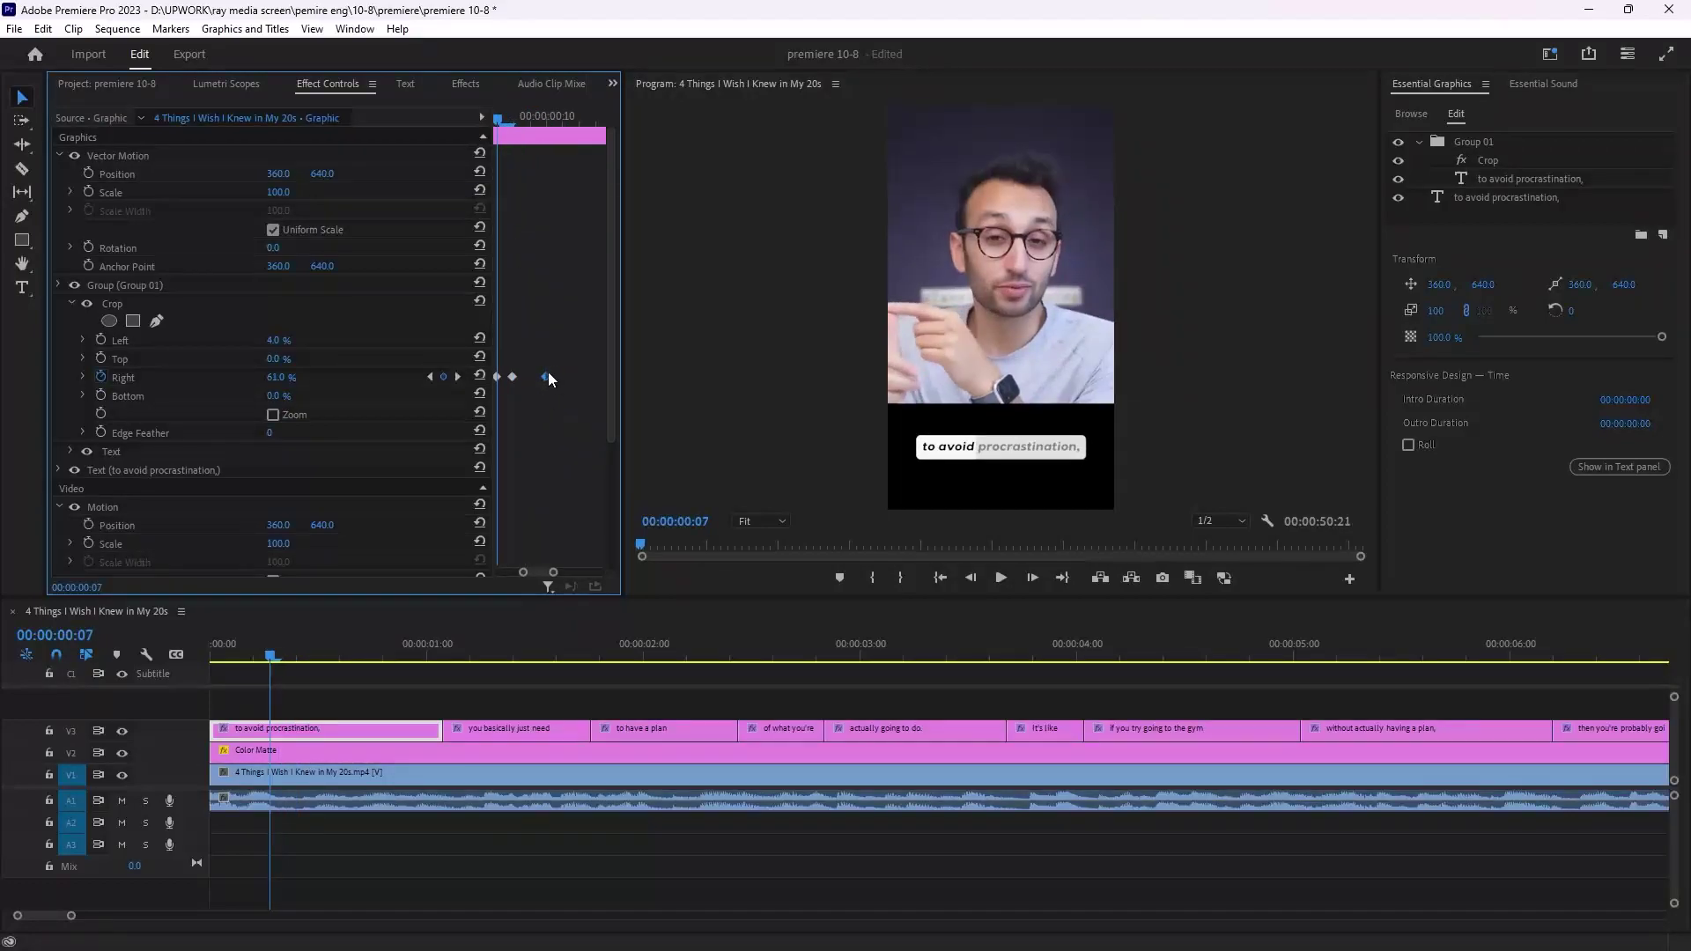
pyautogui.moveTo(548, 379); pyautogui.dragTo(525, 390)
# Play back the first caption from the start to check the retimed word-by-word reveal.
pyautogui.press('space')
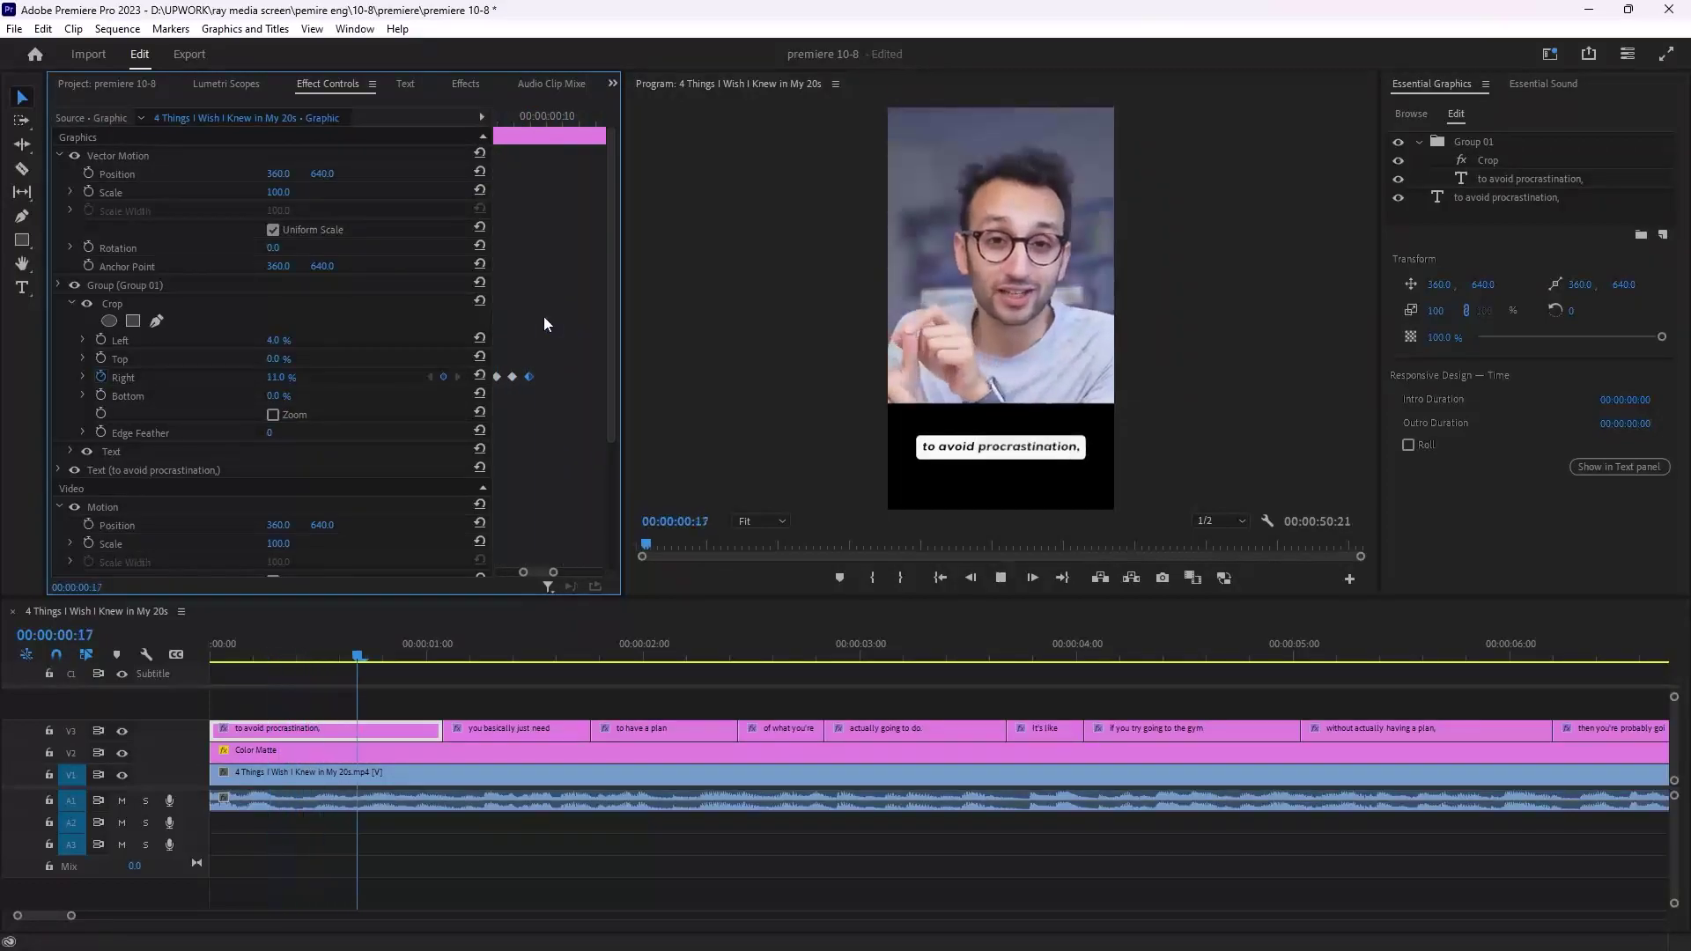
pyautogui.click(320, 658)
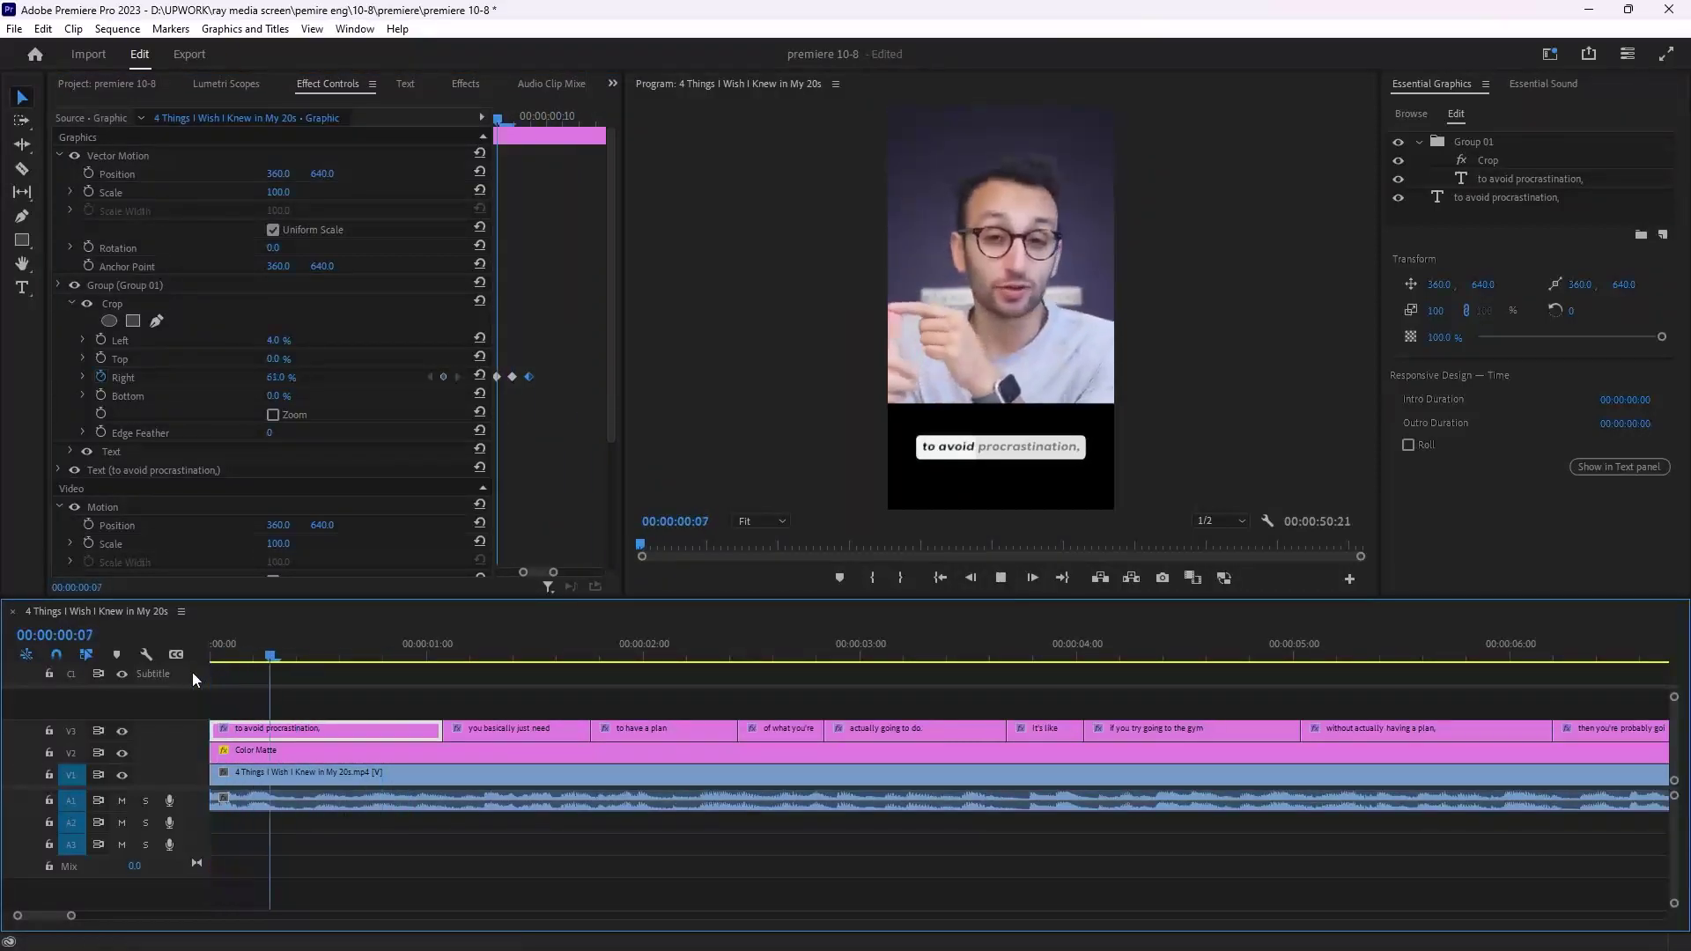
pyautogui.click(213, 659)
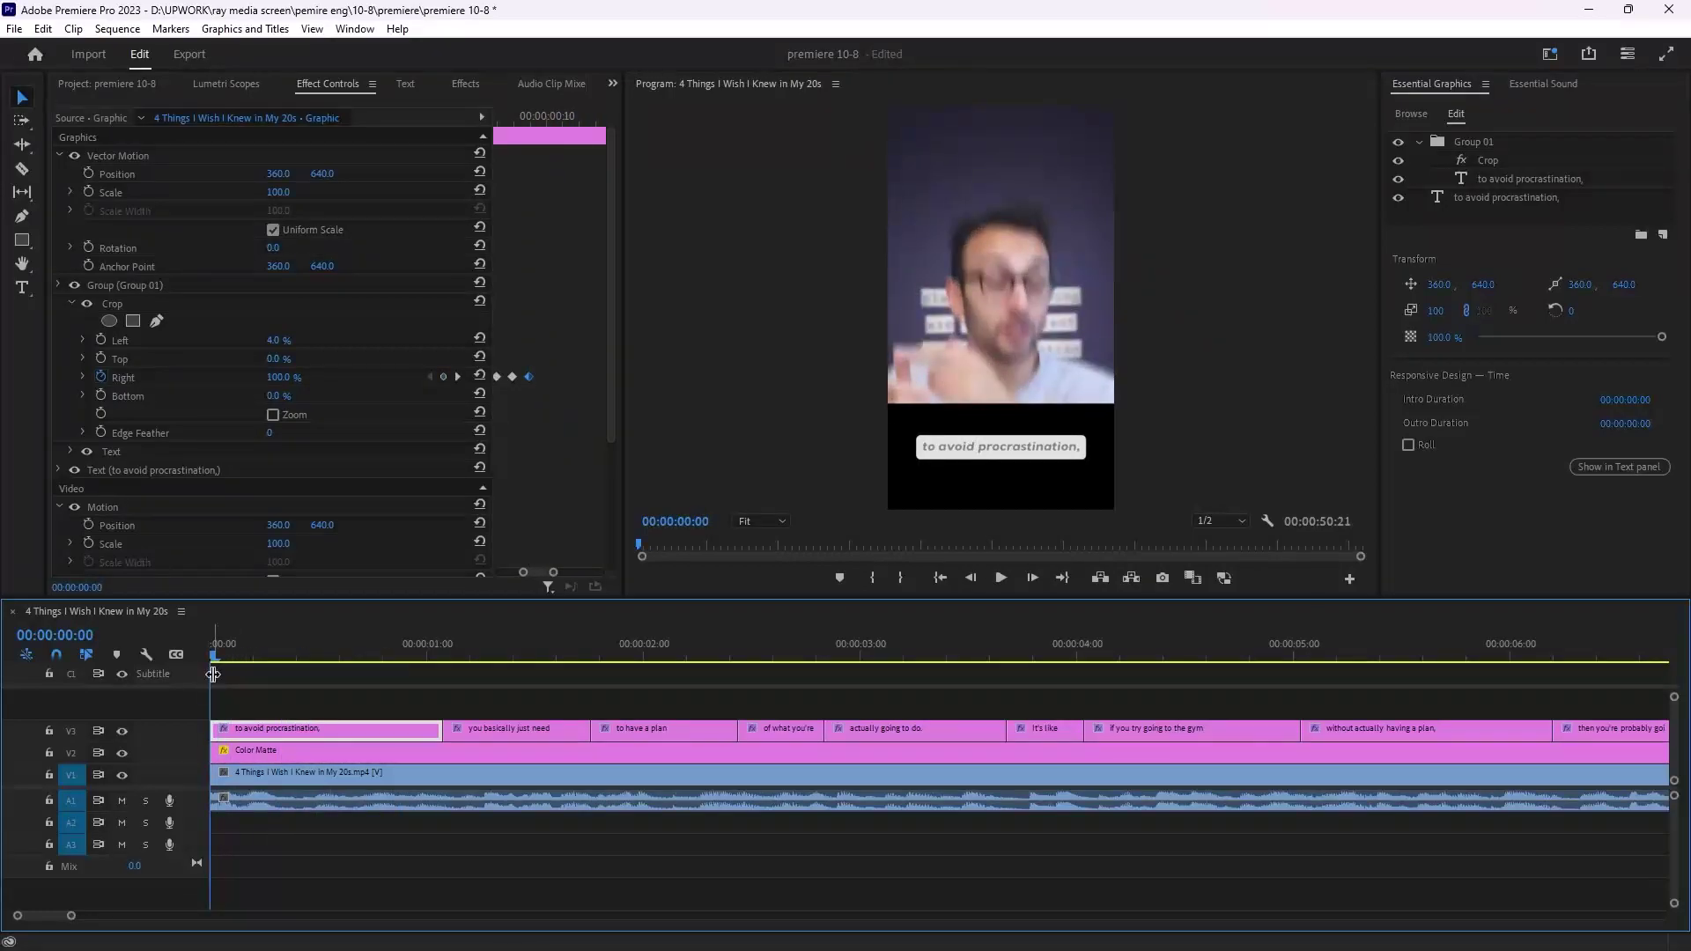
pyautogui.press('space')
pyautogui.click(388, 649)
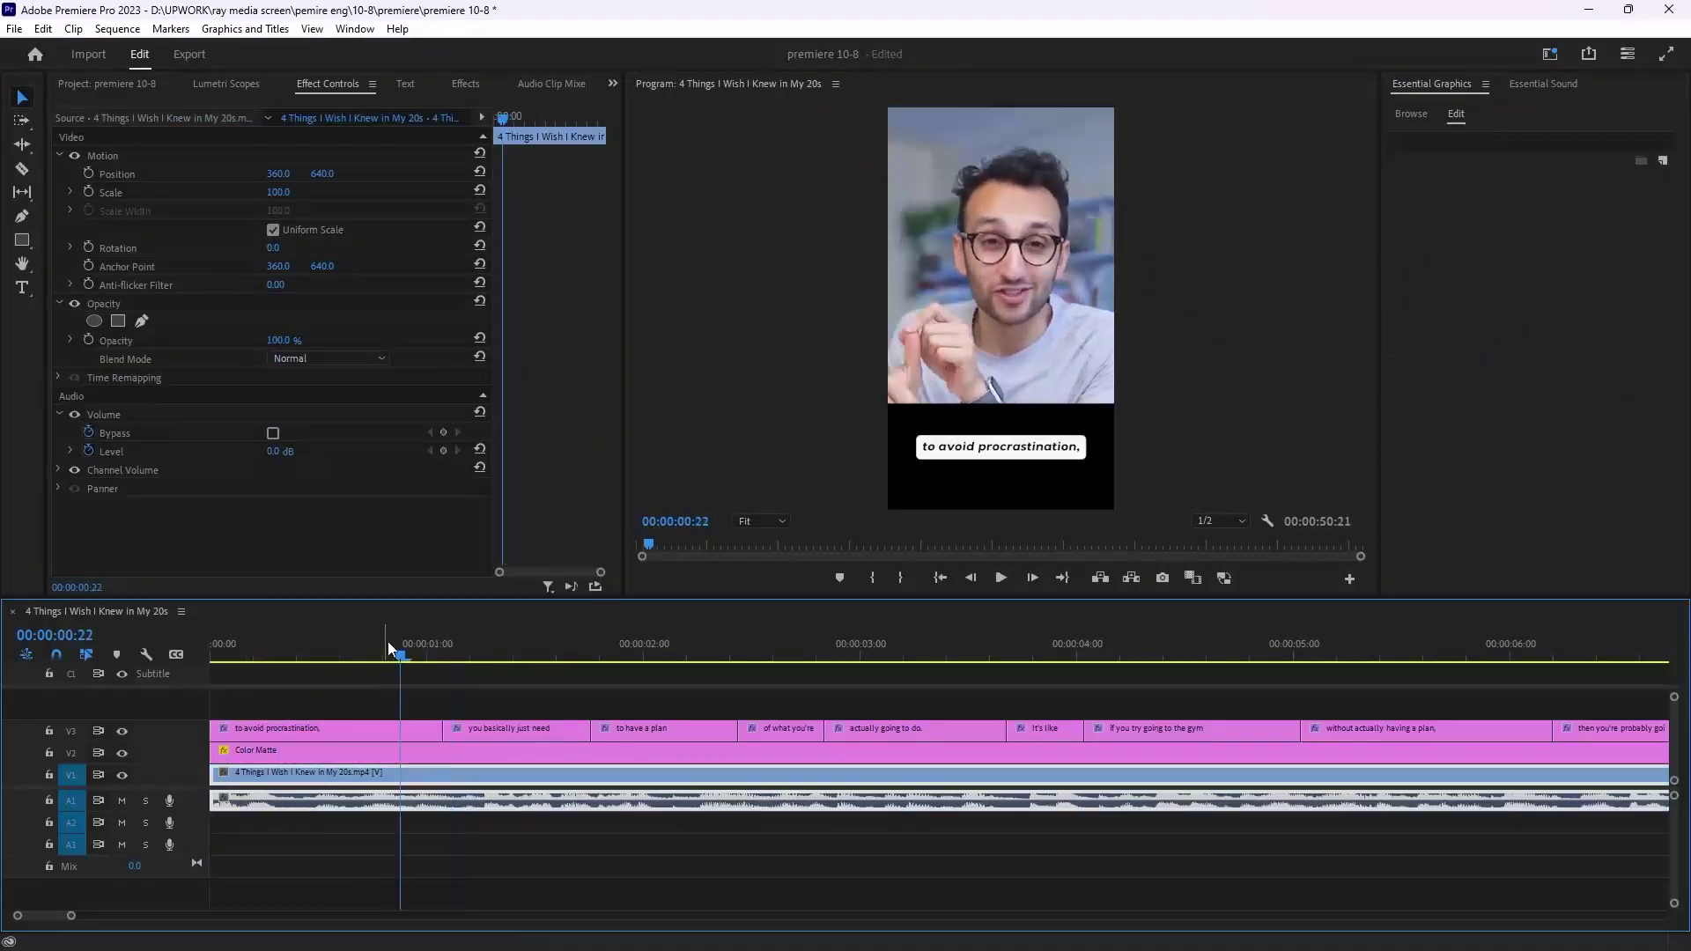
pyautogui.click(213, 659)
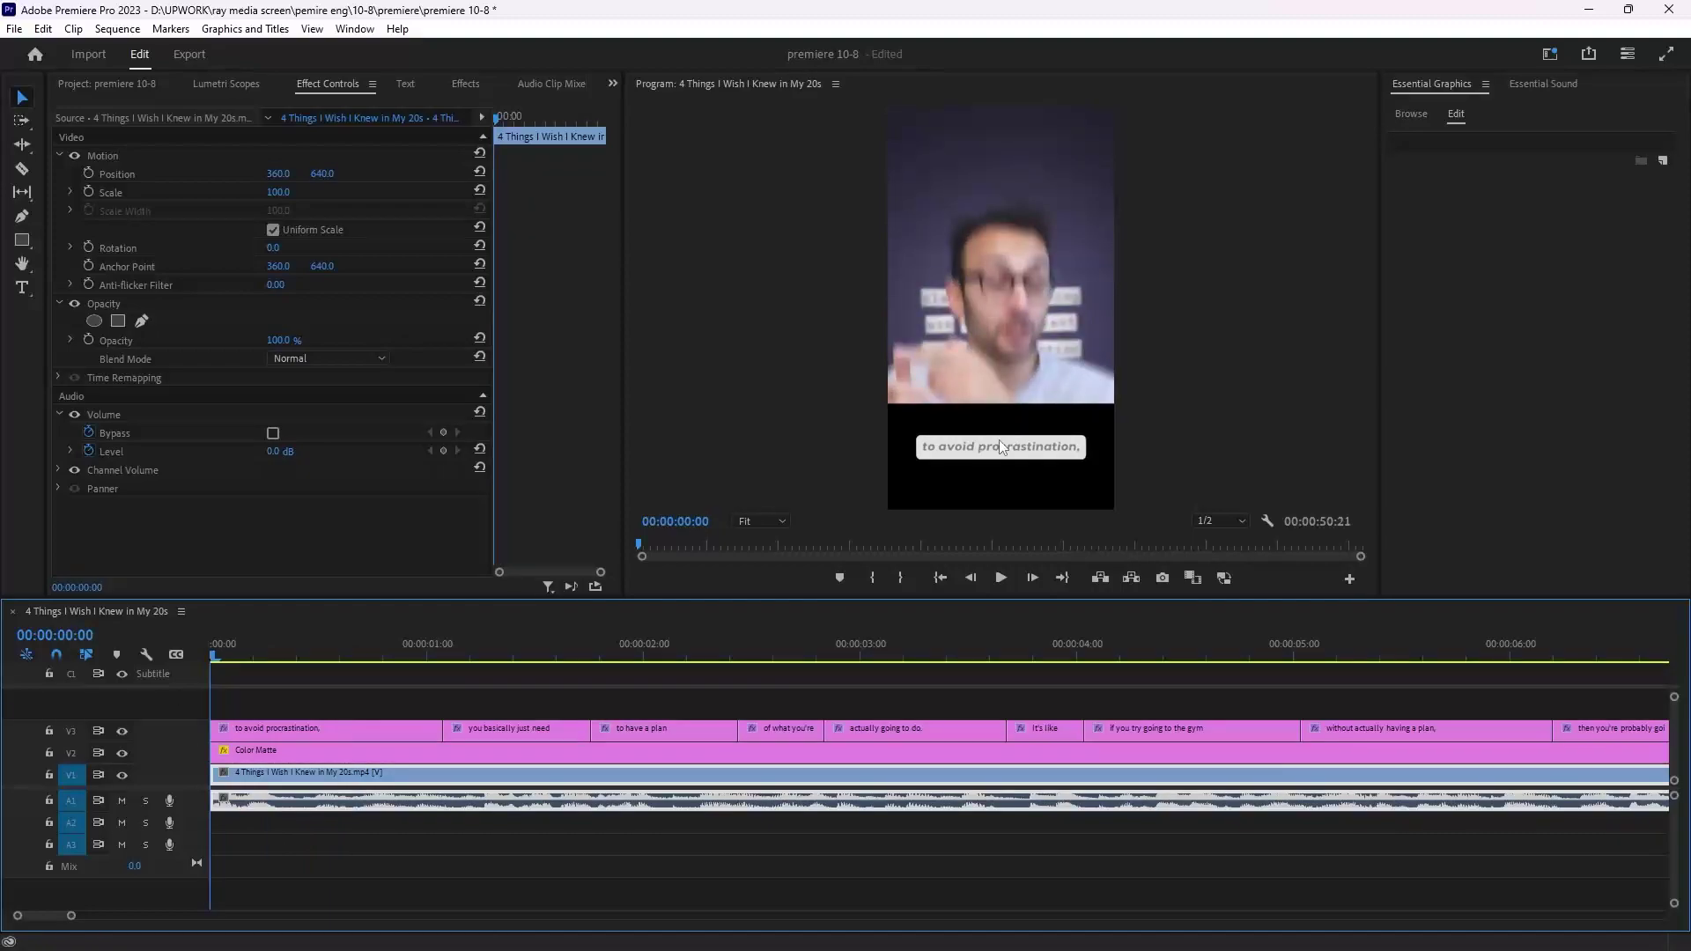
pyautogui.press('space')
pyautogui.press('space')
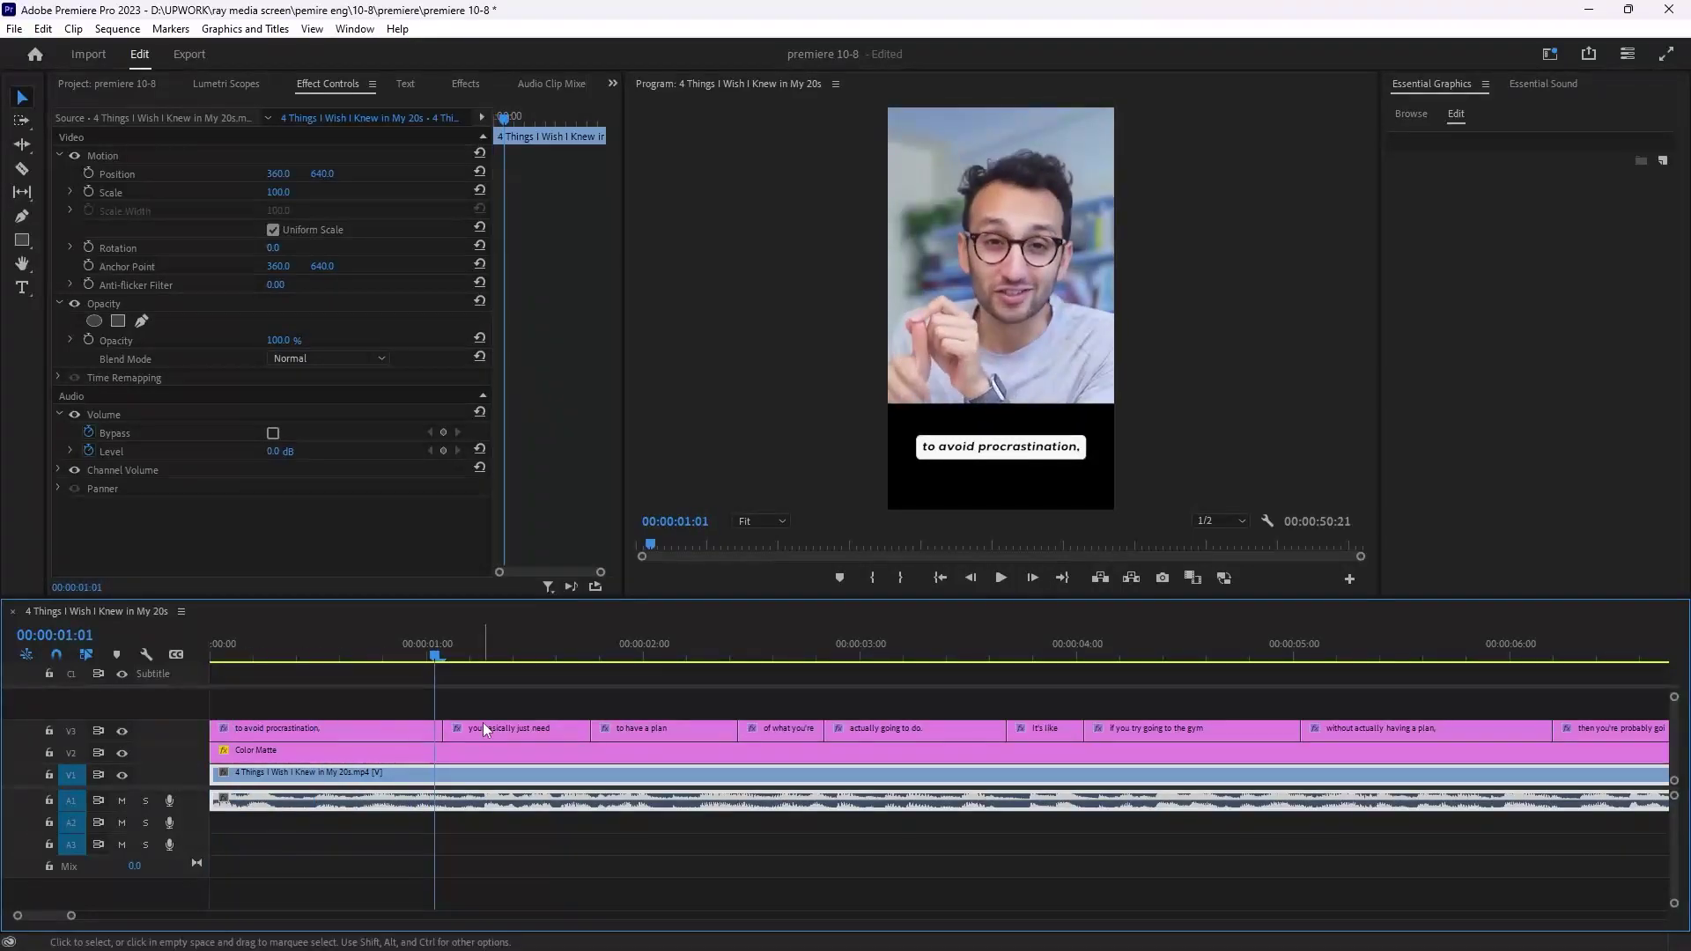
pyautogui.click(370, 728)
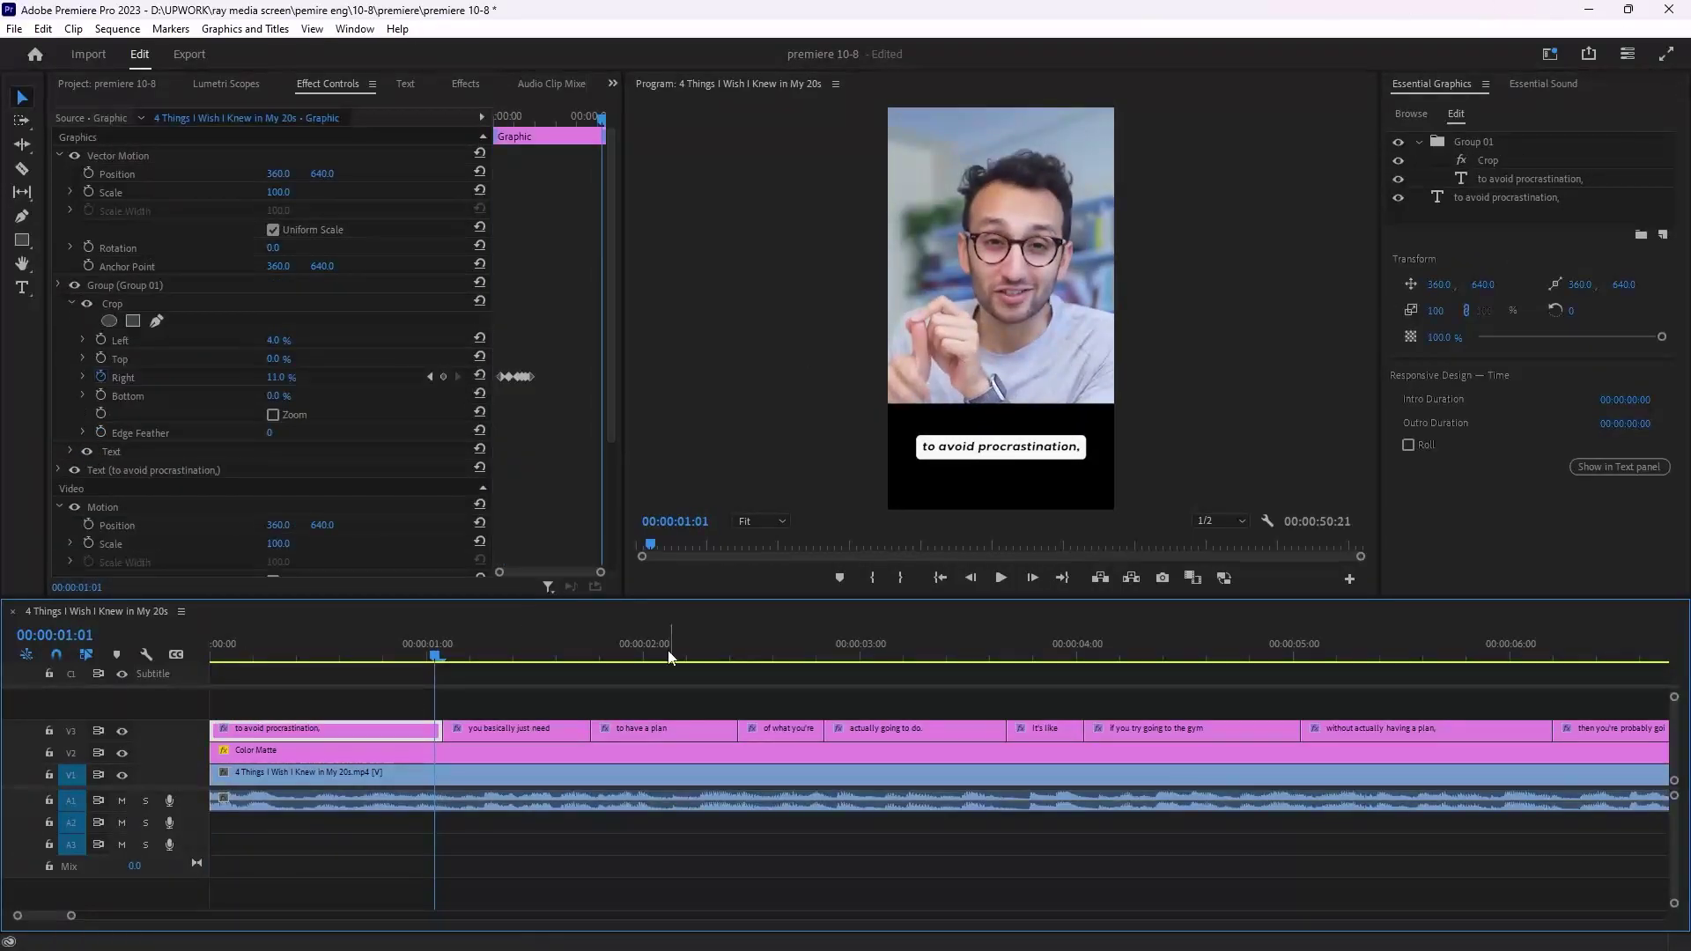
pyautogui.click(520, 731)
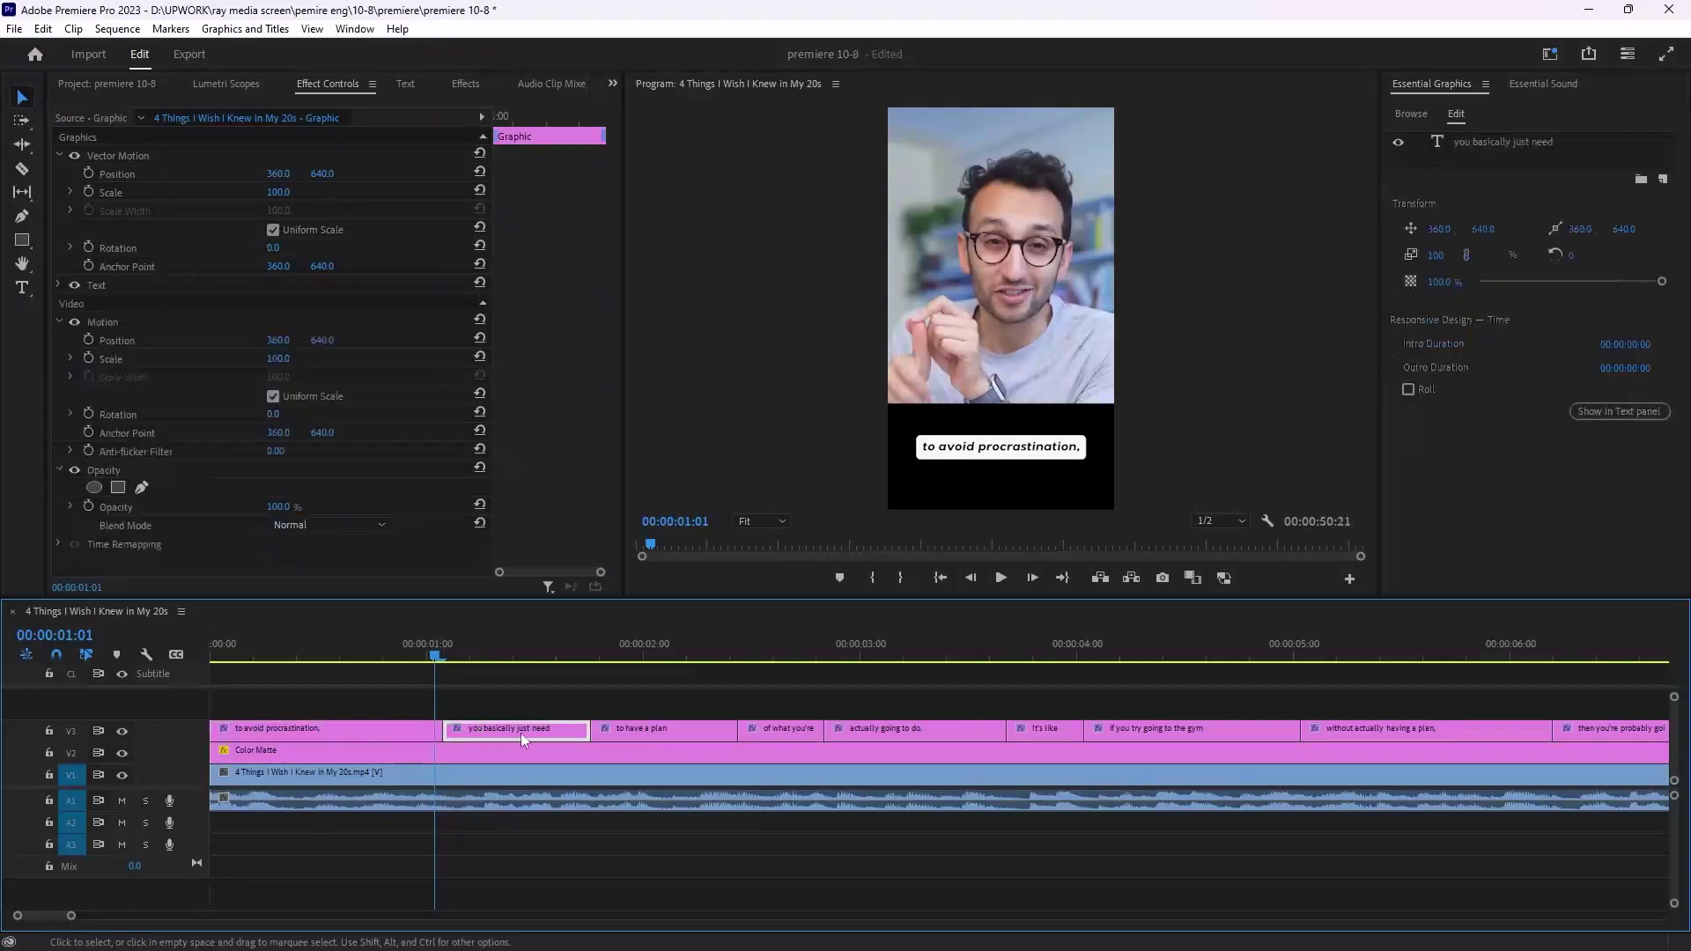
pyautogui.moveTo(542, 687); pyautogui.dragTo(987, 738)
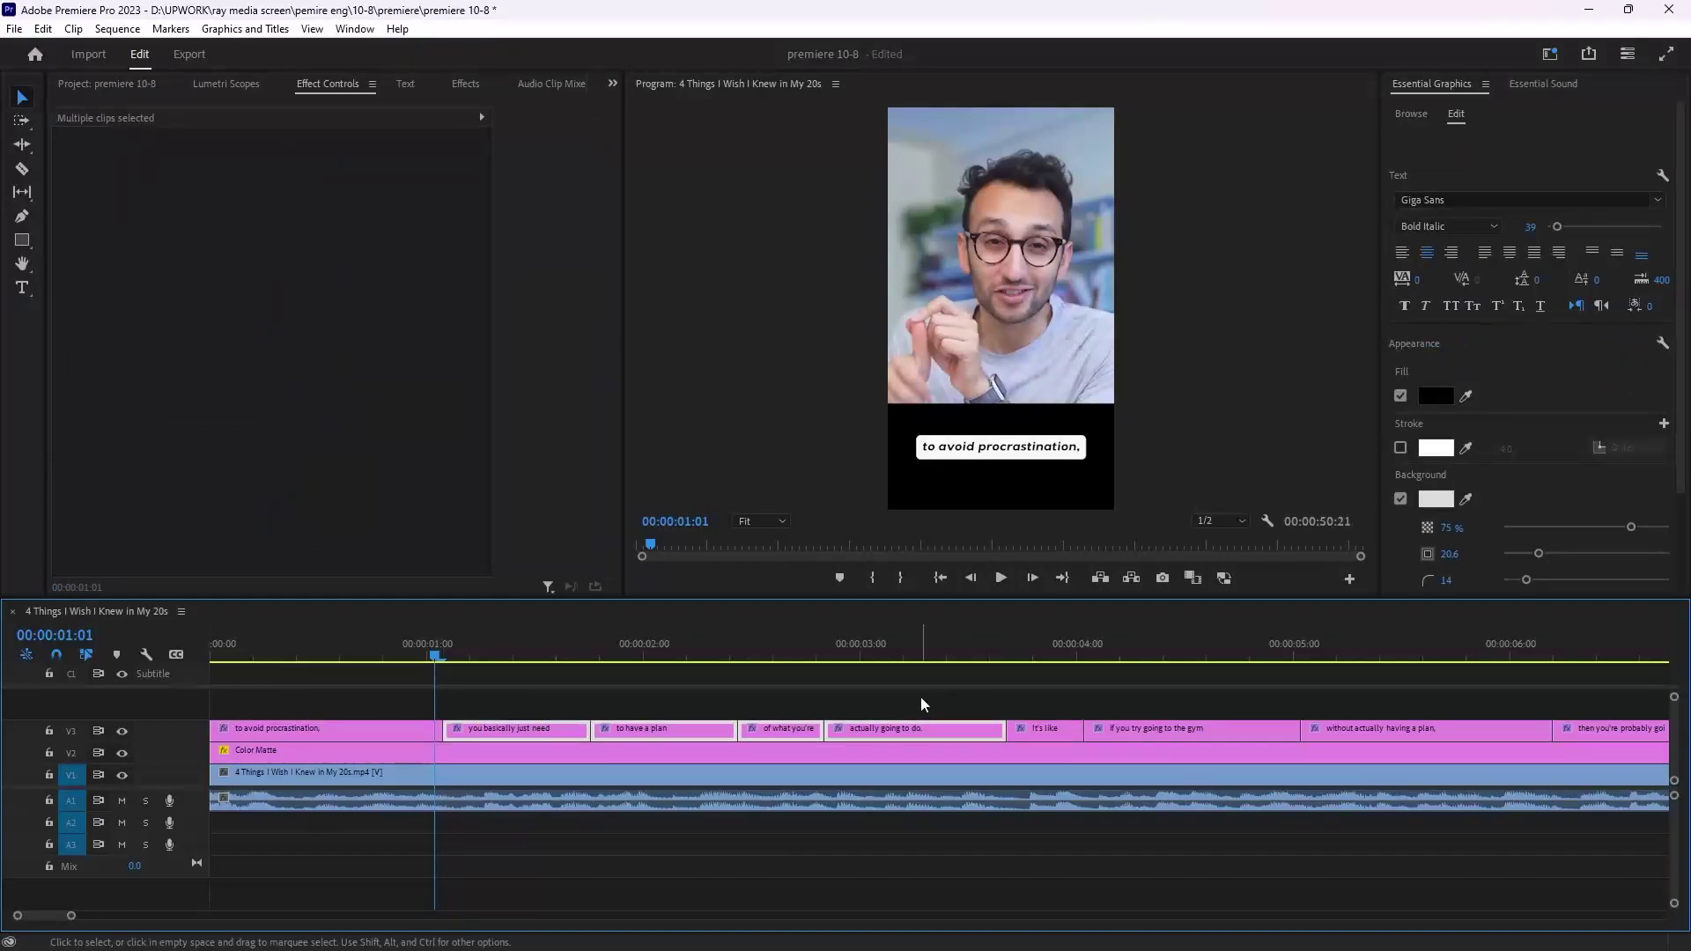
# At 00:00:01:10, duplicate the text layer of the "you basically just need" graphic.
pyautogui.moveTo(442, 657); pyautogui.dragTo(515, 731)
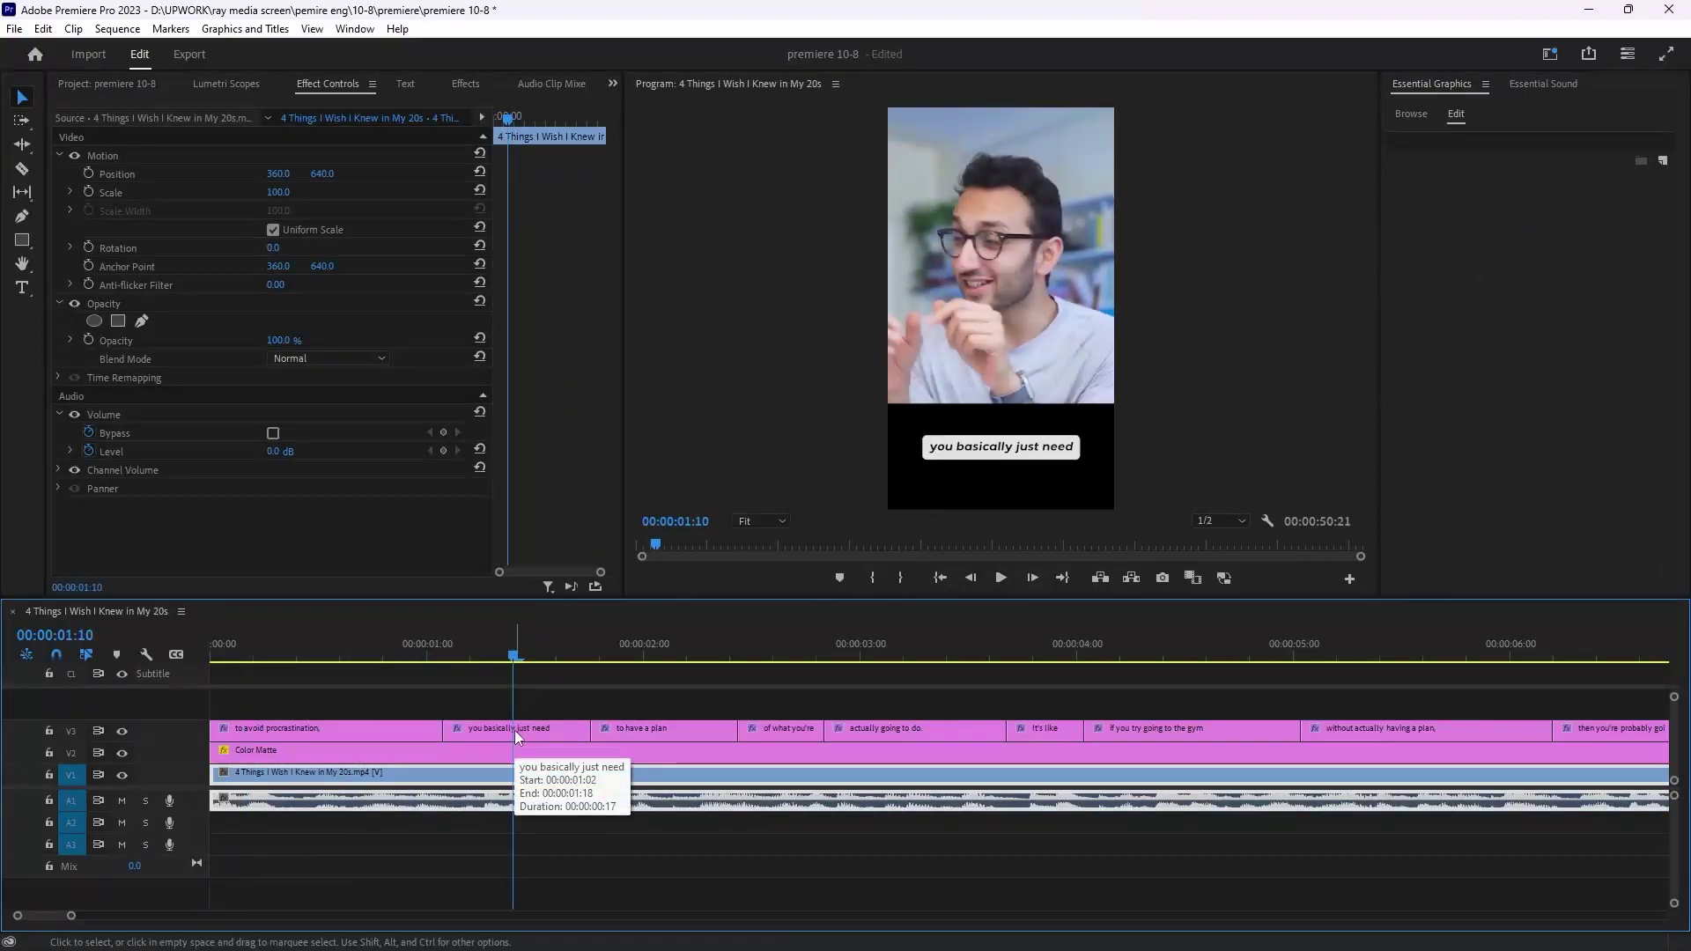
pyautogui.click(514, 732)
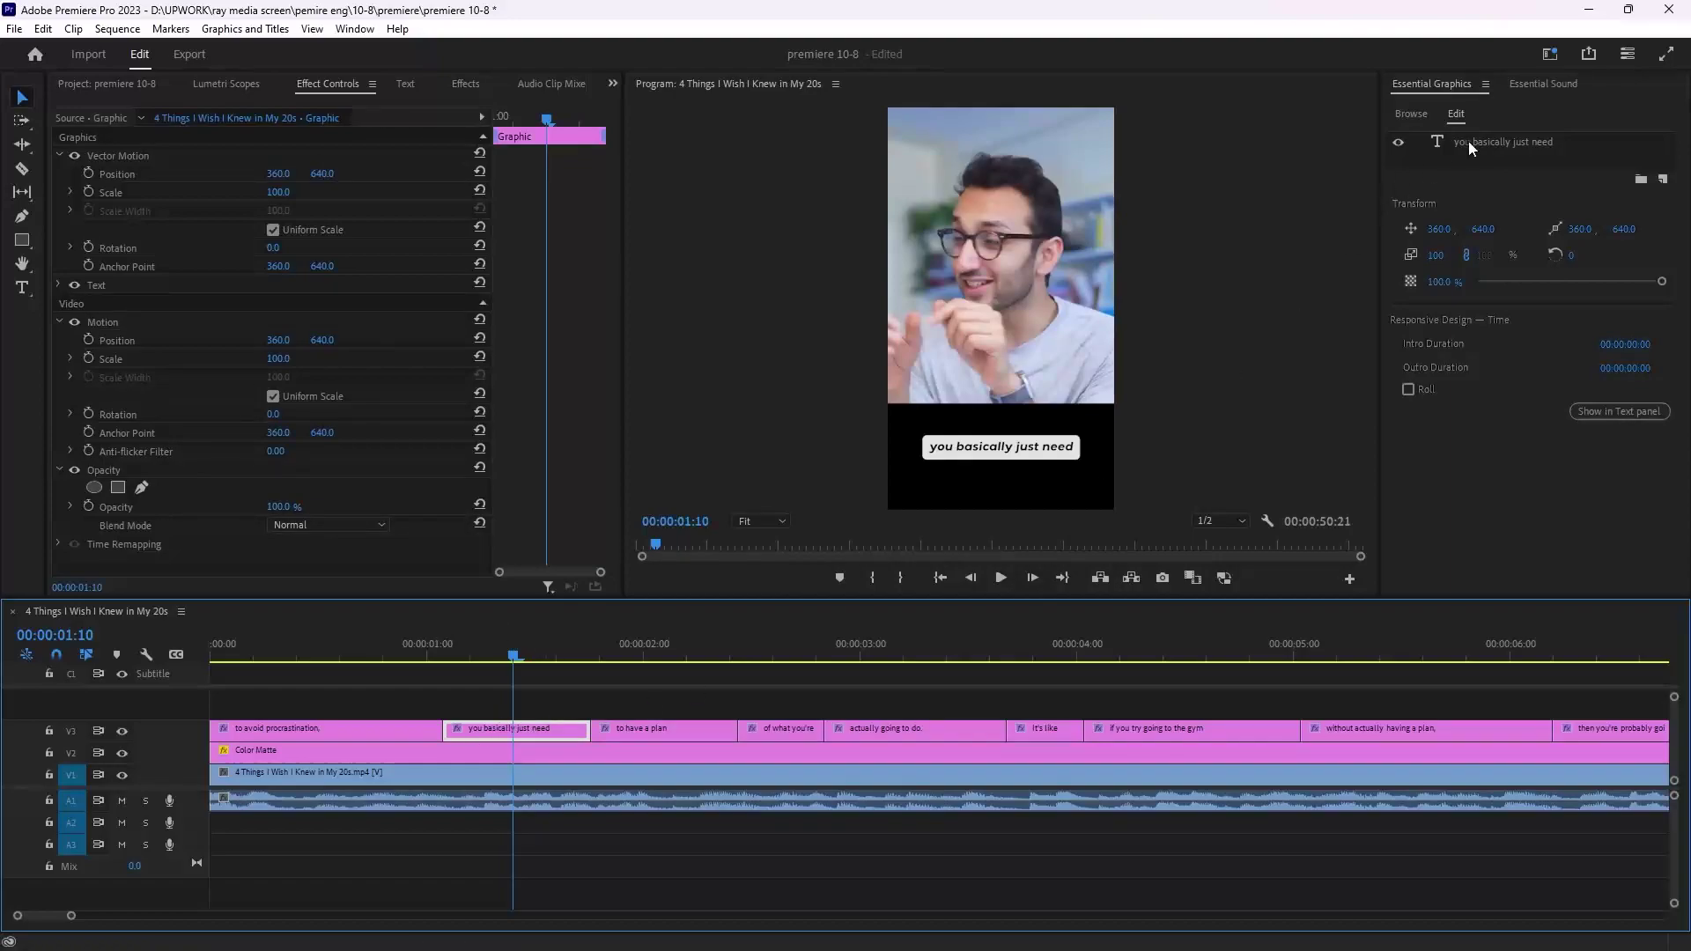
pyautogui.rightClick(1491, 138)
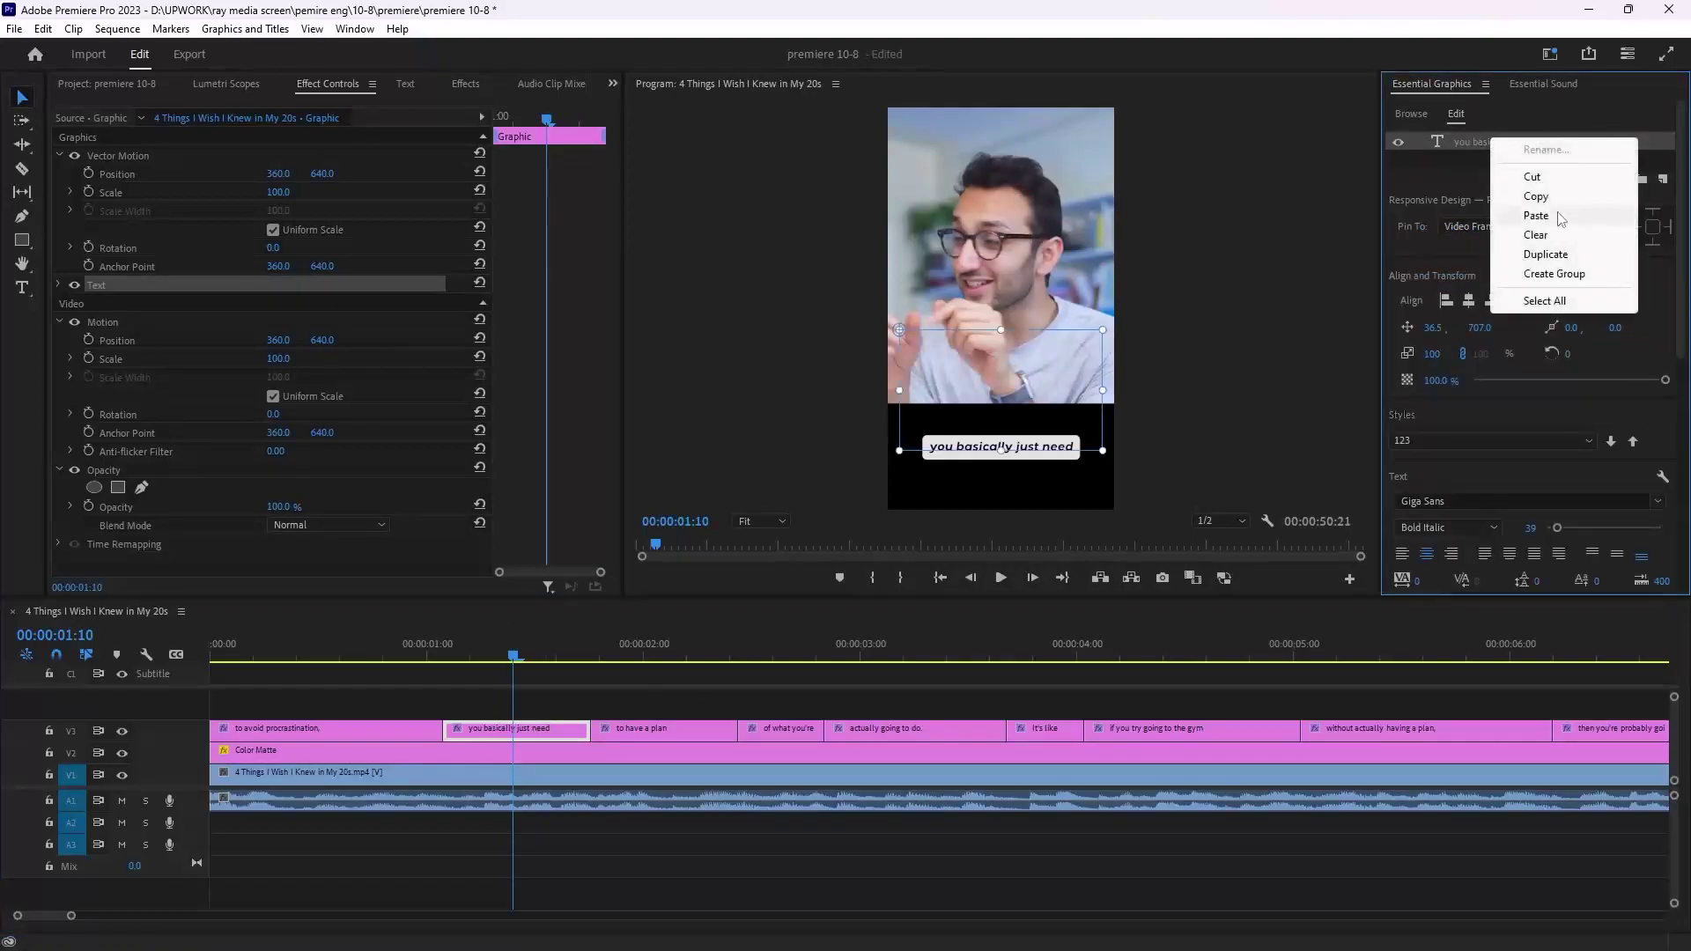
pyautogui.click(1548, 256)
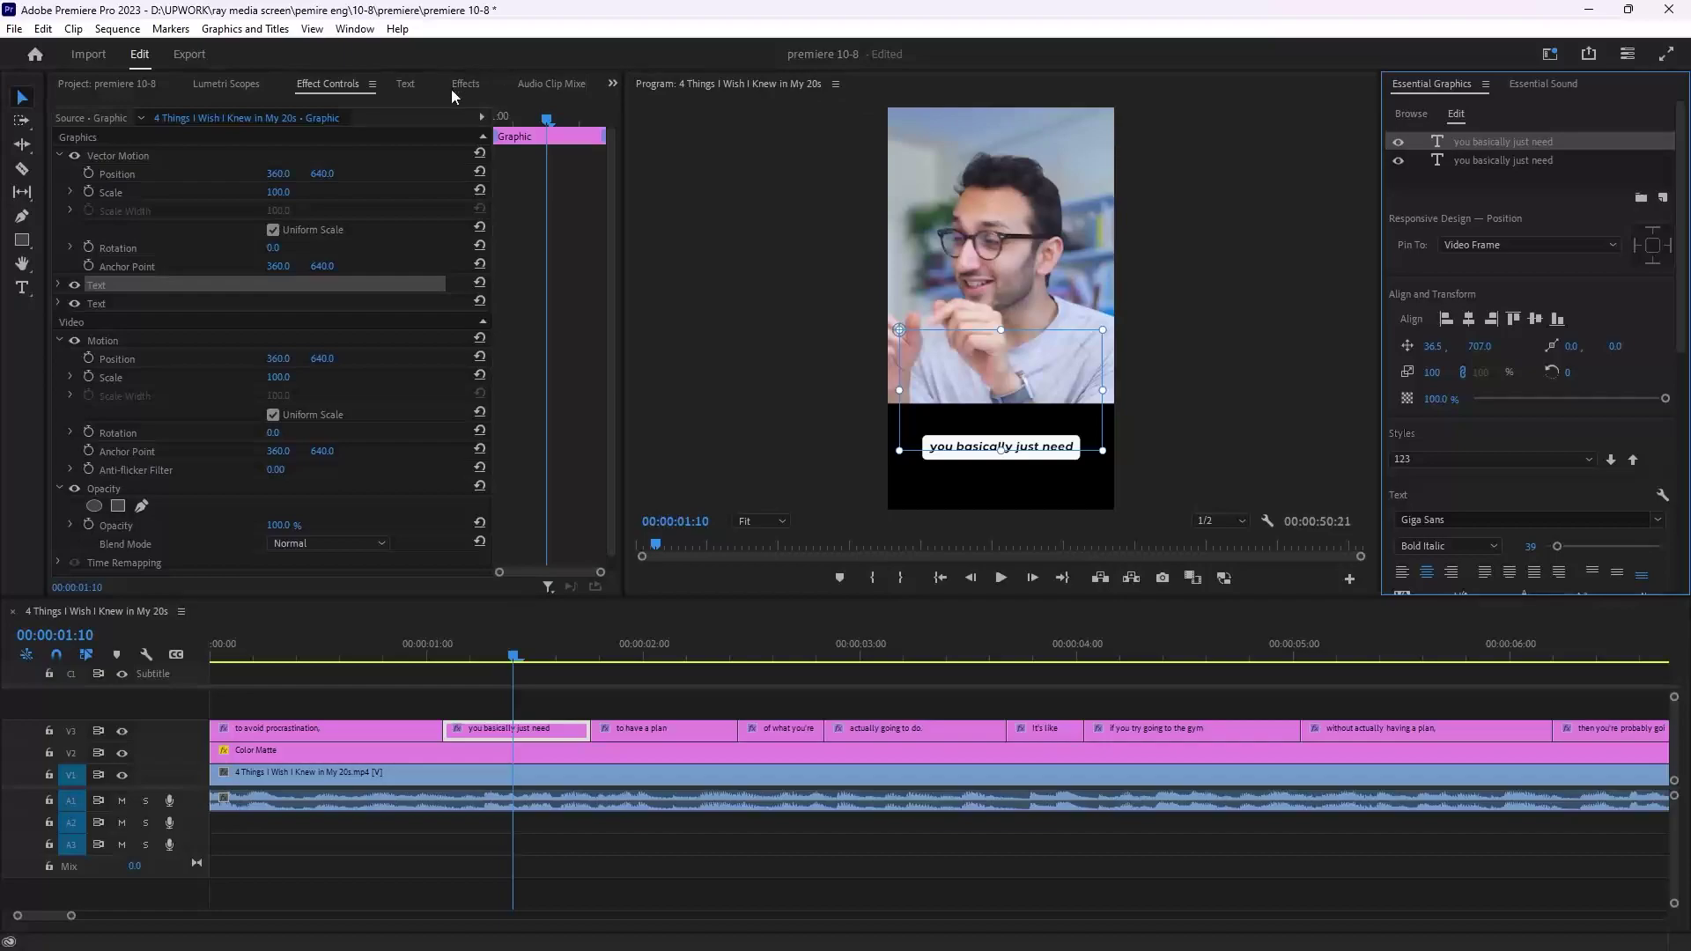
# Put the upper copy of "you basically just need" in its own group, apply the Crop effect to it, and set Left to 6%.
pyautogui.click(455, 88)
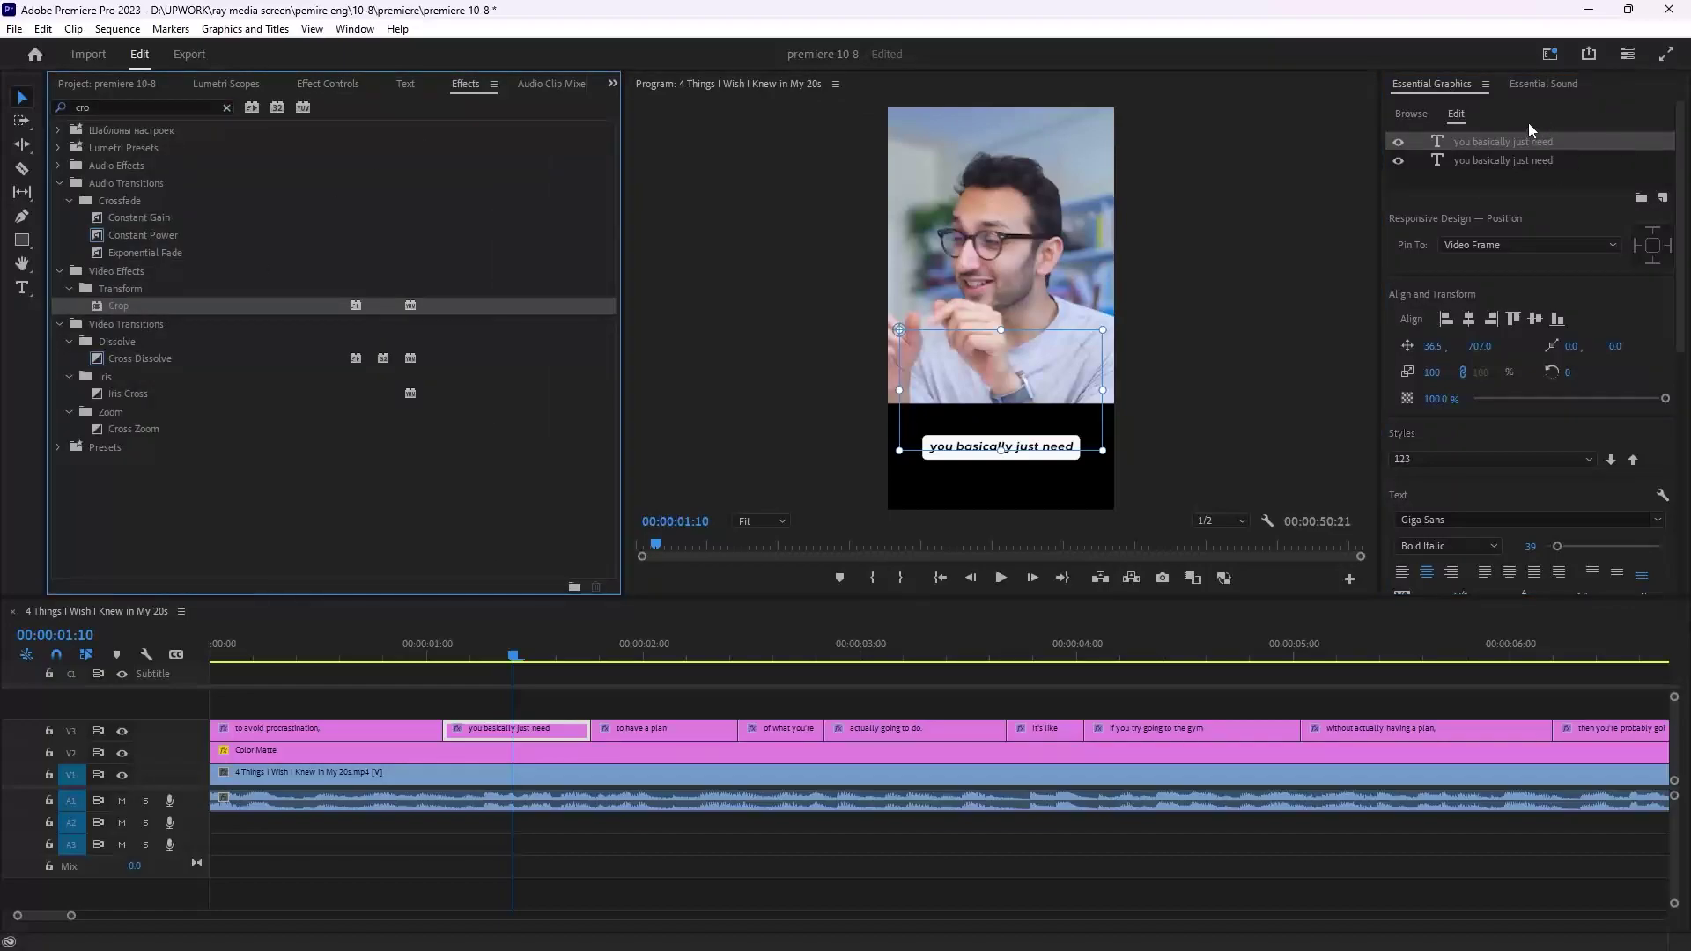
pyautogui.click(1643, 200)
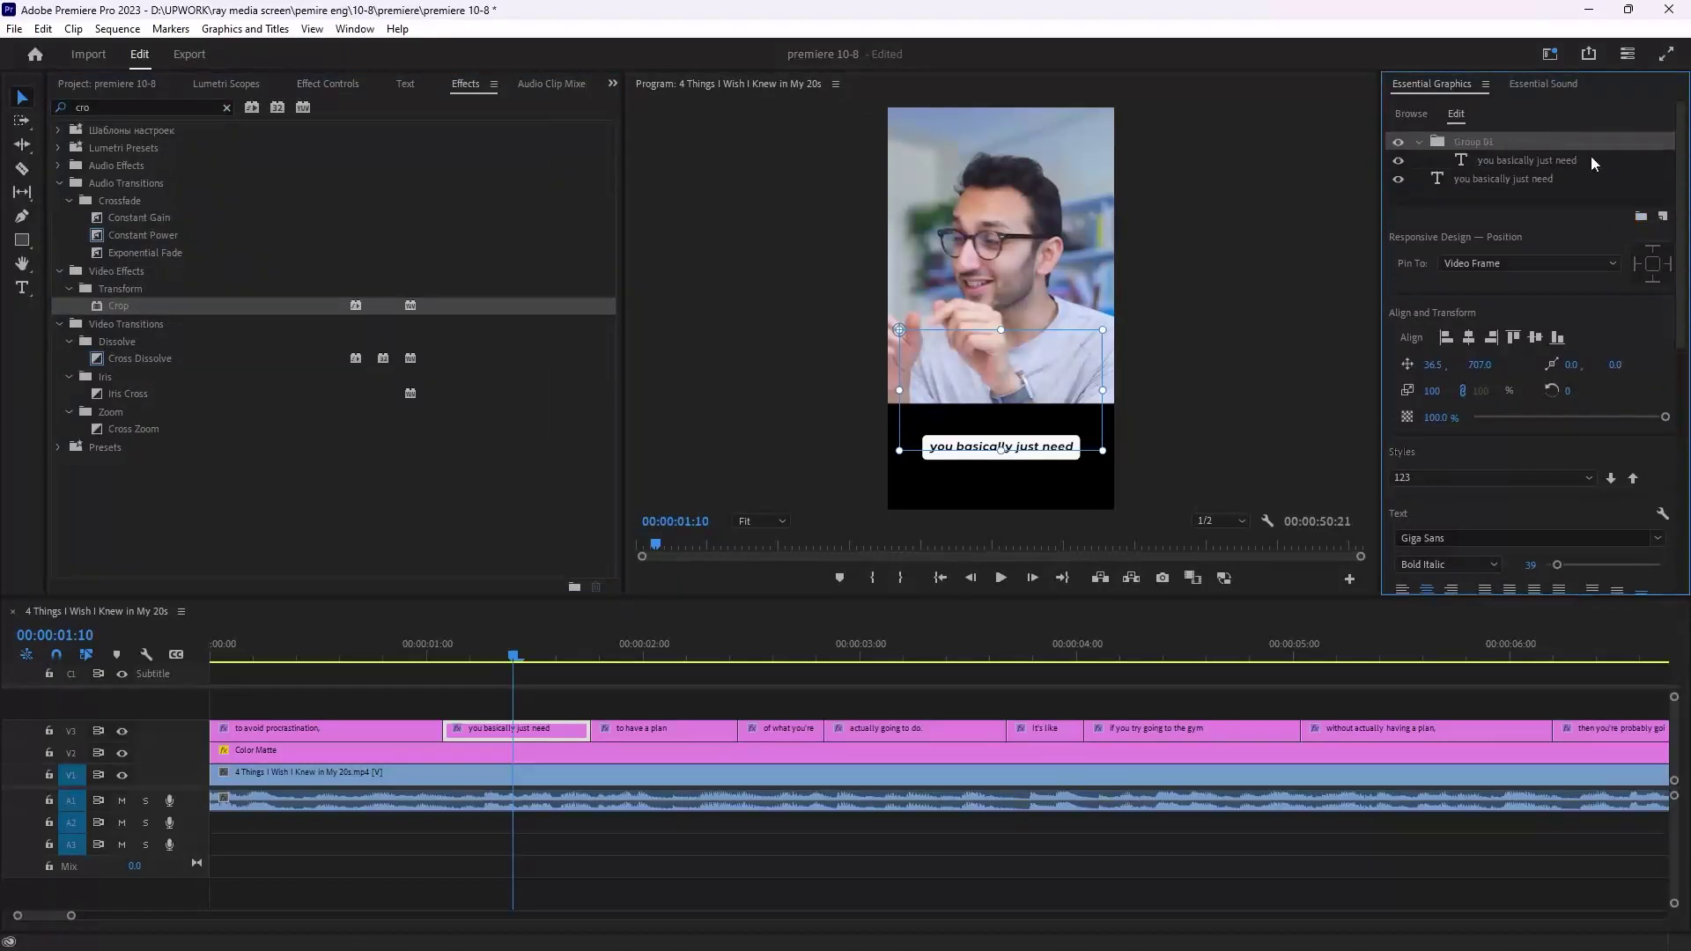
pyautogui.click(1519, 157)
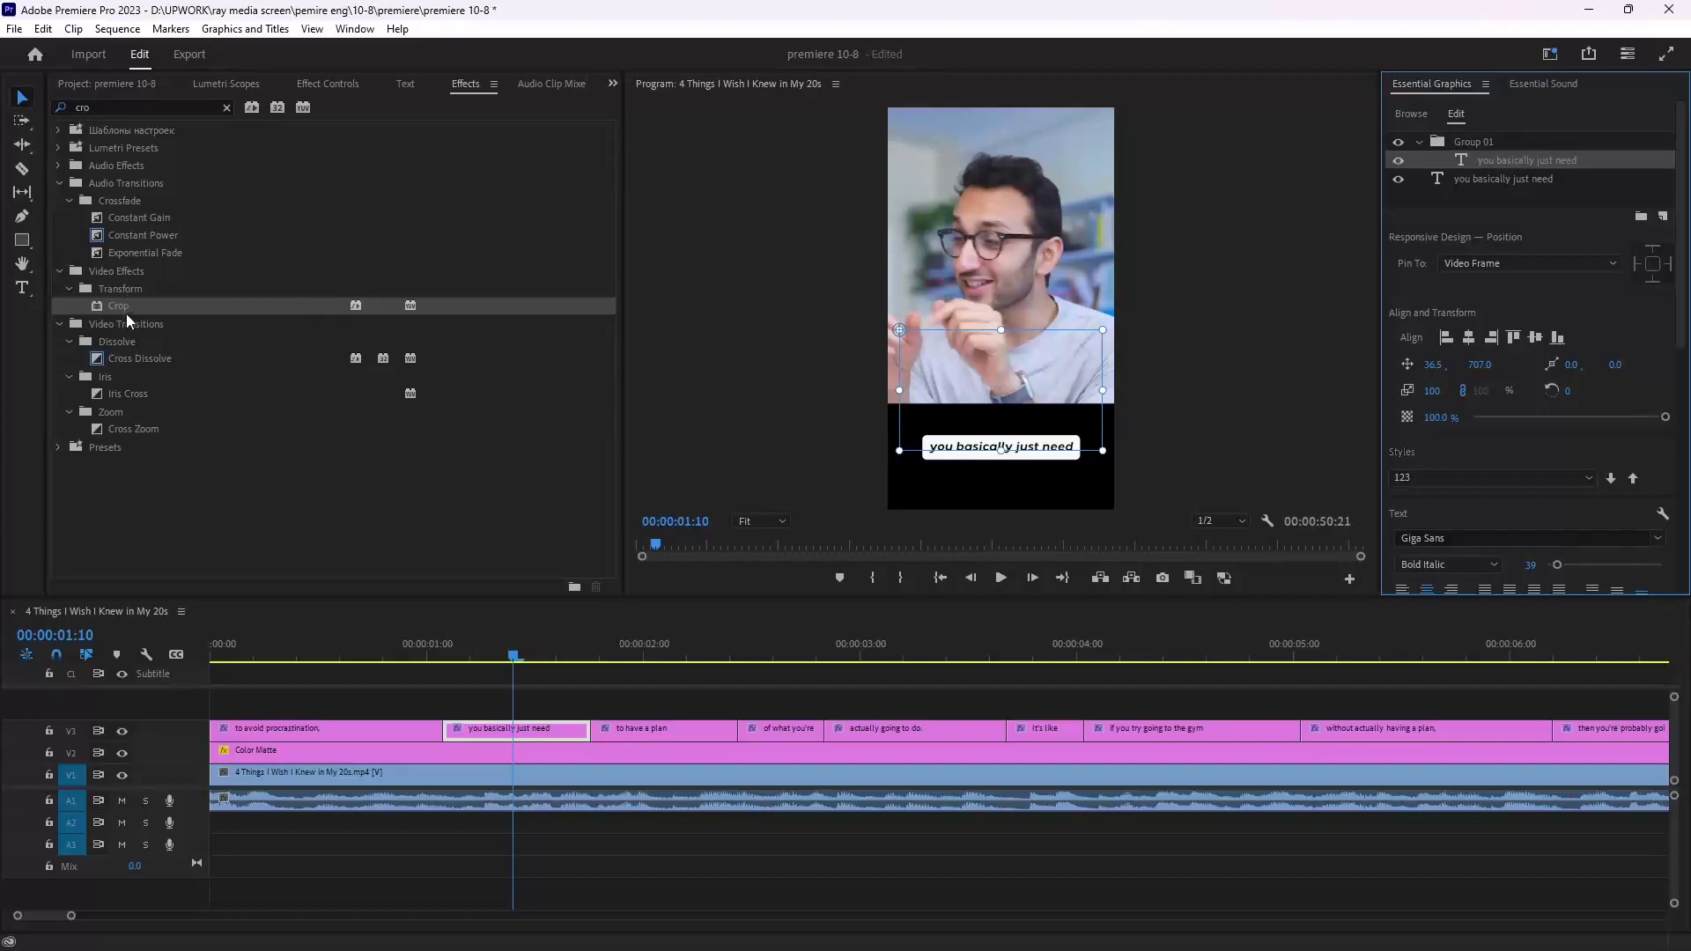
pyautogui.moveTo(128, 310); pyautogui.dragTo(1486, 158)
pyautogui.click(1508, 160)
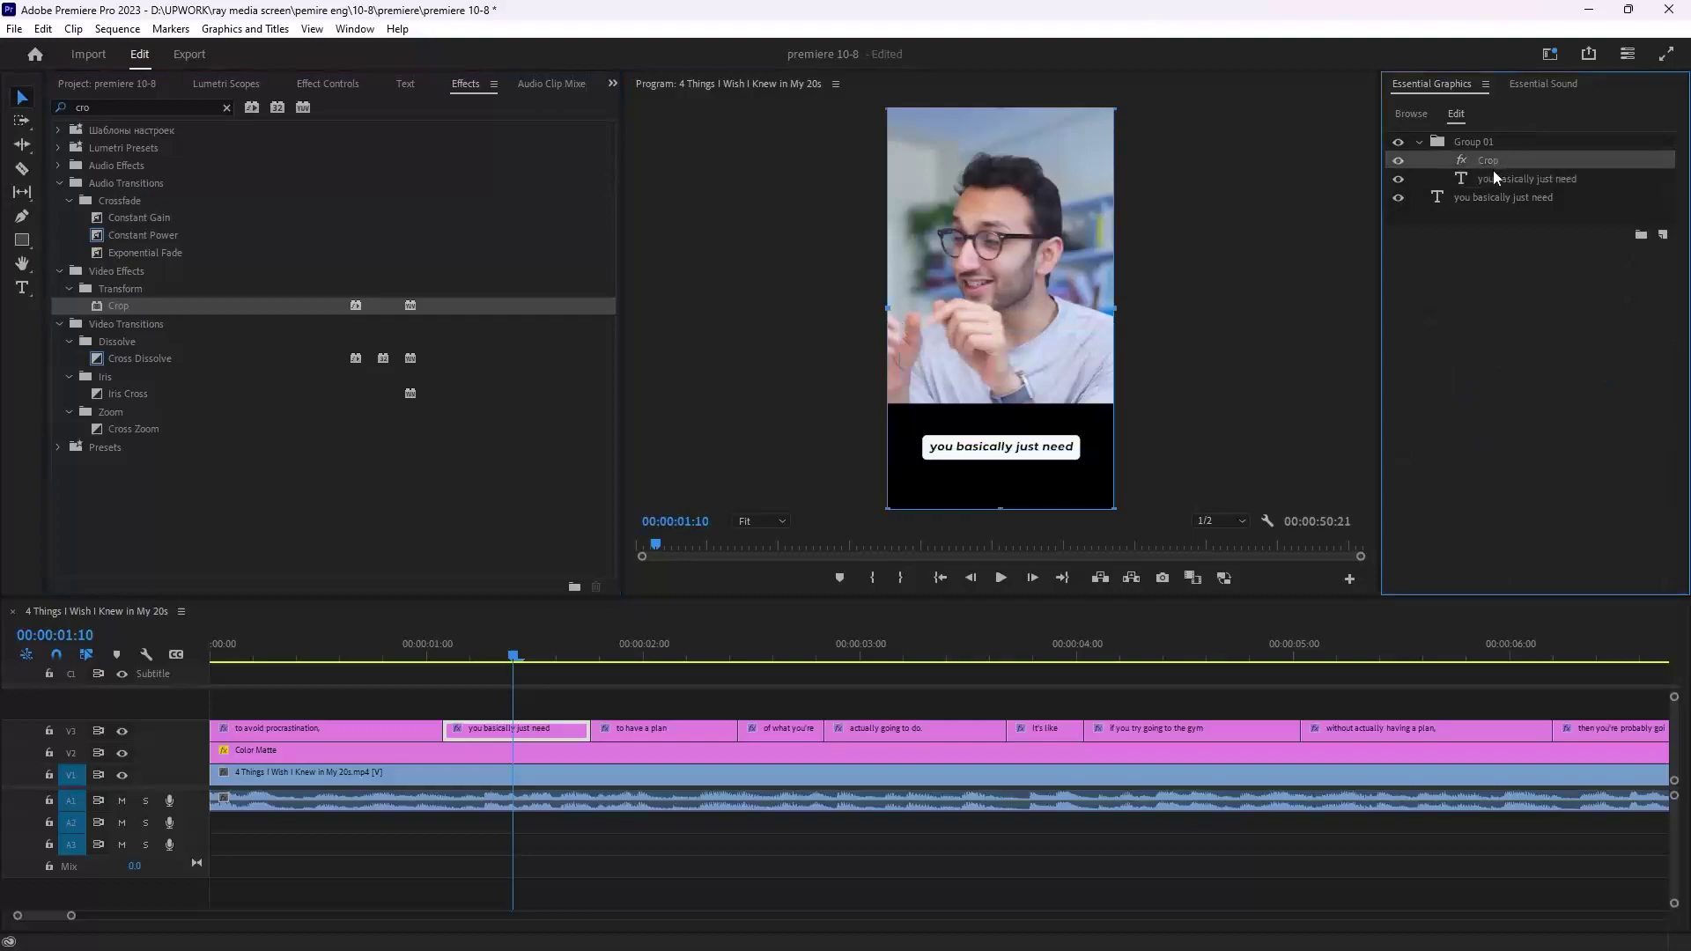
pyautogui.click(297, 85)
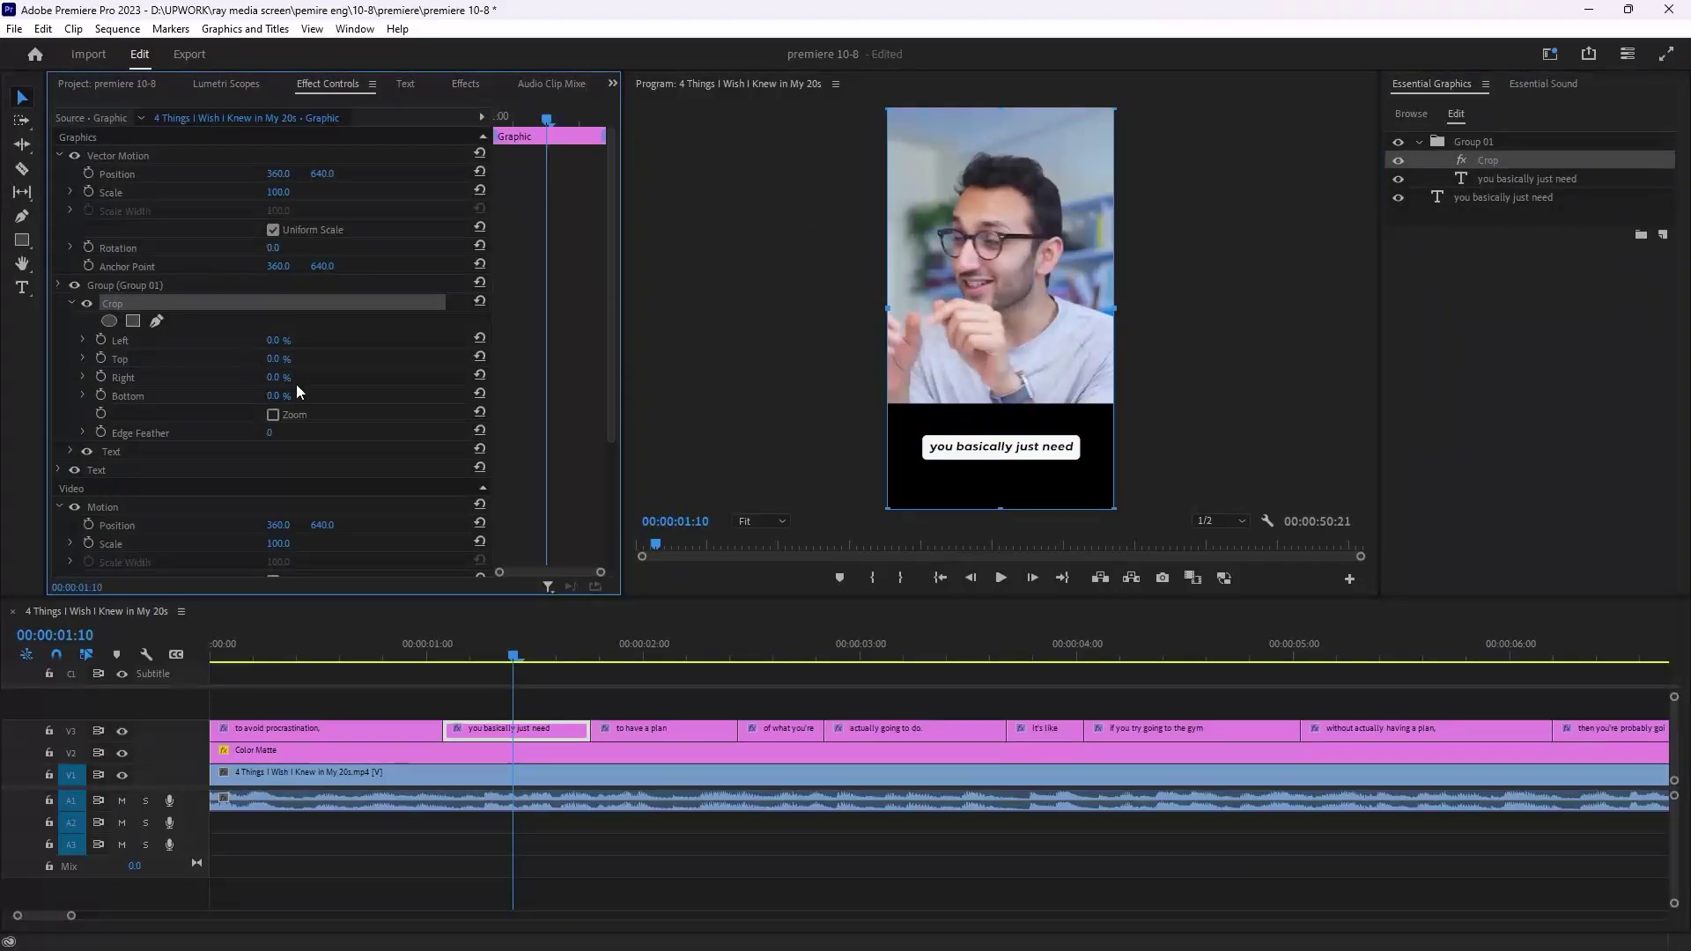
pyautogui.moveTo(270, 340); pyautogui.dragTo(274, 340)
# Recolor the ungrouped "you basically just need" text layer gray, hiding the grouped copy while choosing the fill and restoring it.
pyautogui.click(1477, 195)
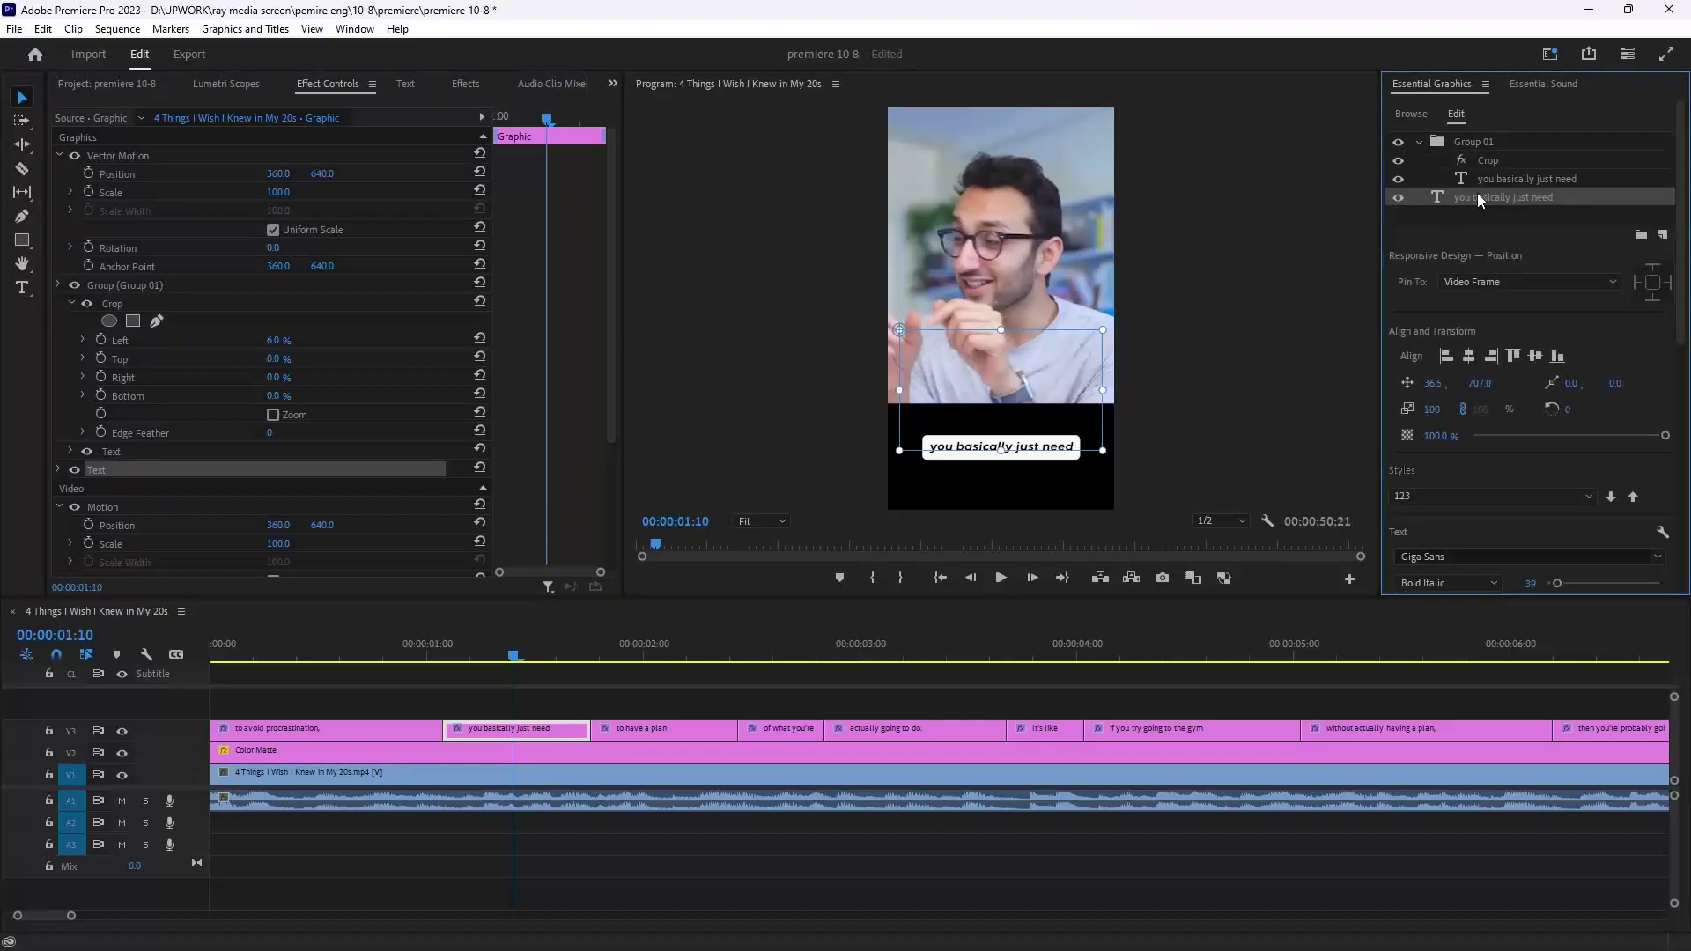
pyautogui.click(1399, 178)
pyautogui.scroll(-5, 1553, 466)
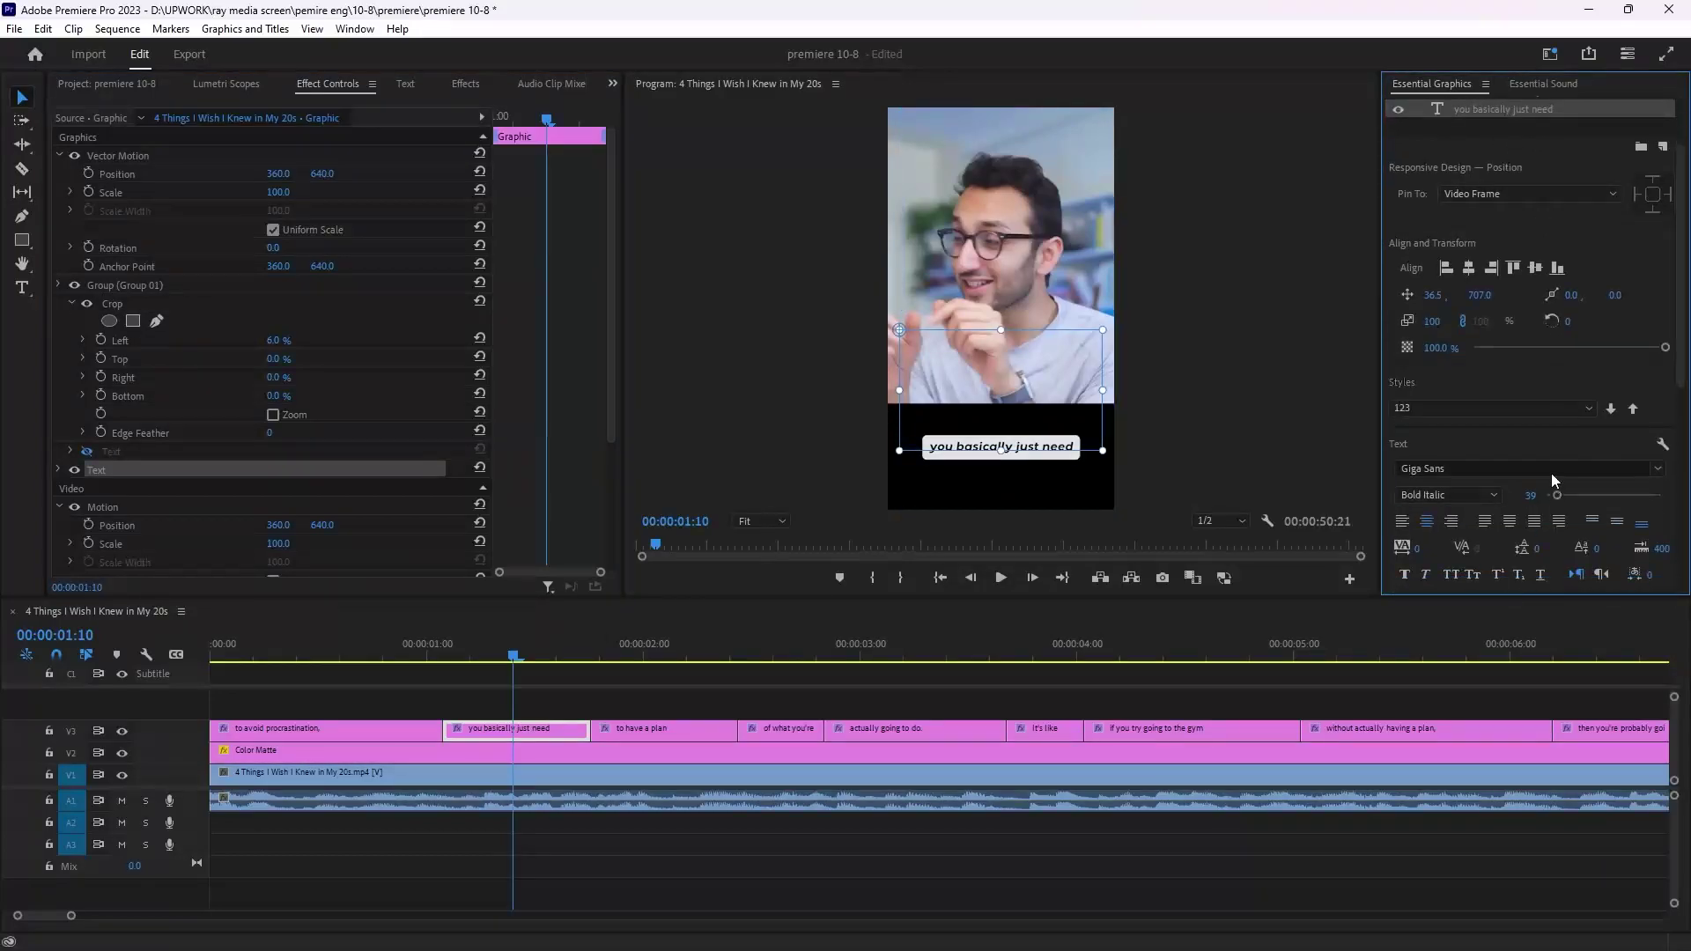
pyautogui.click(1436, 472)
pyautogui.click(691, 466)
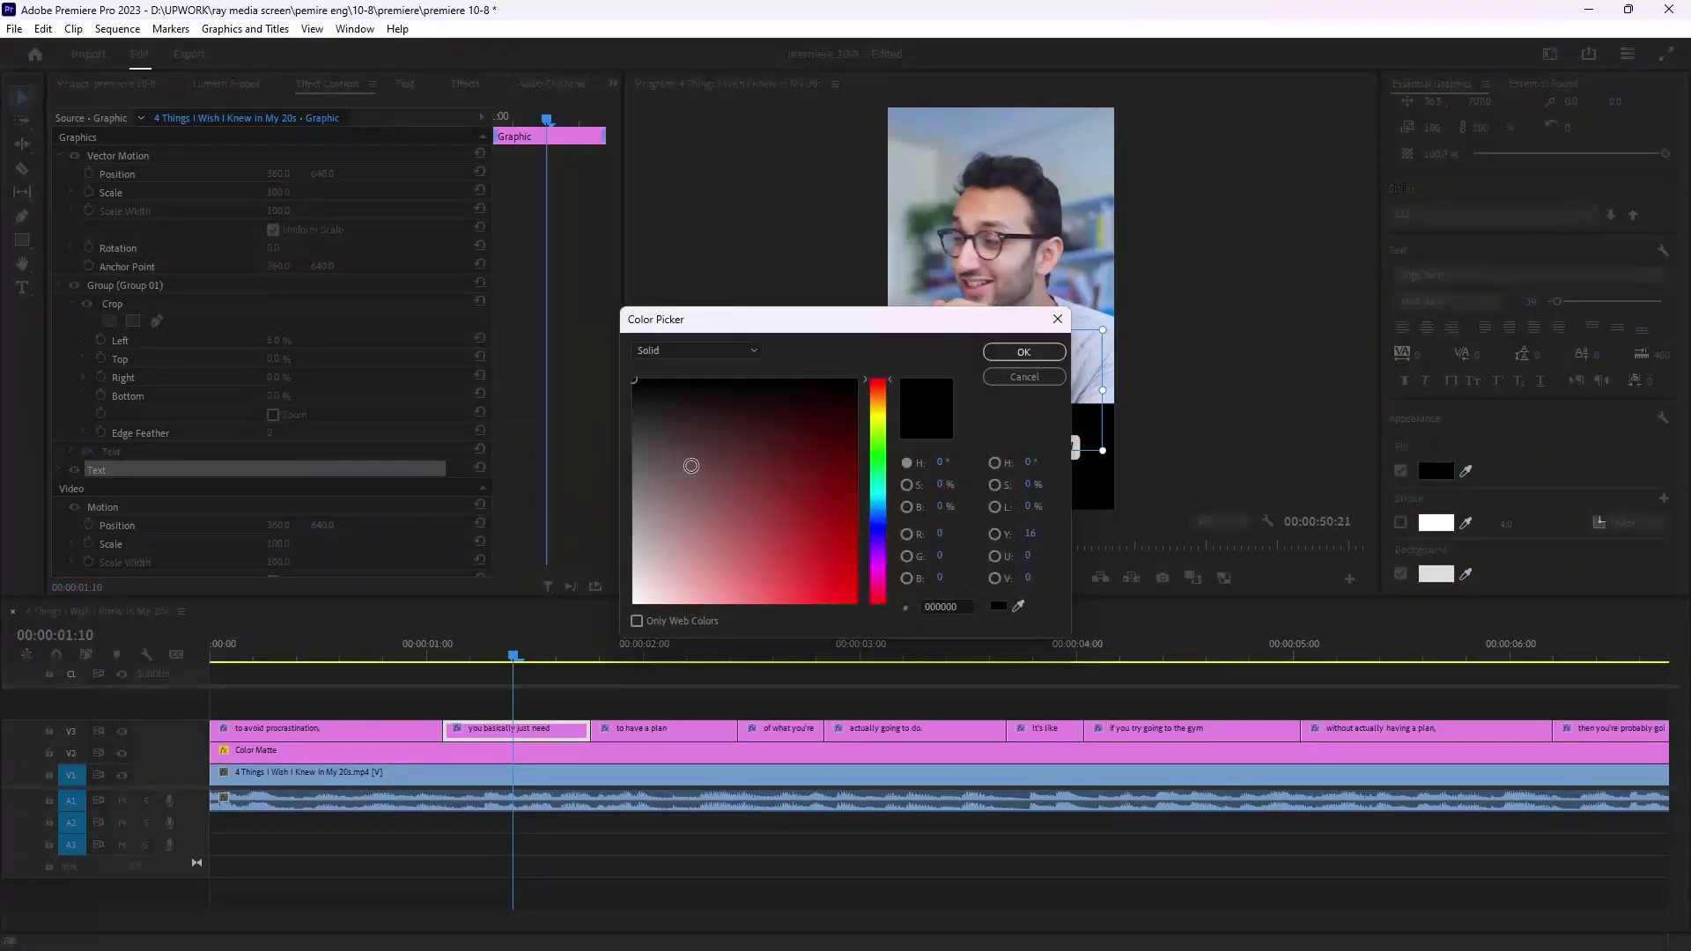
pyautogui.click(1015, 355)
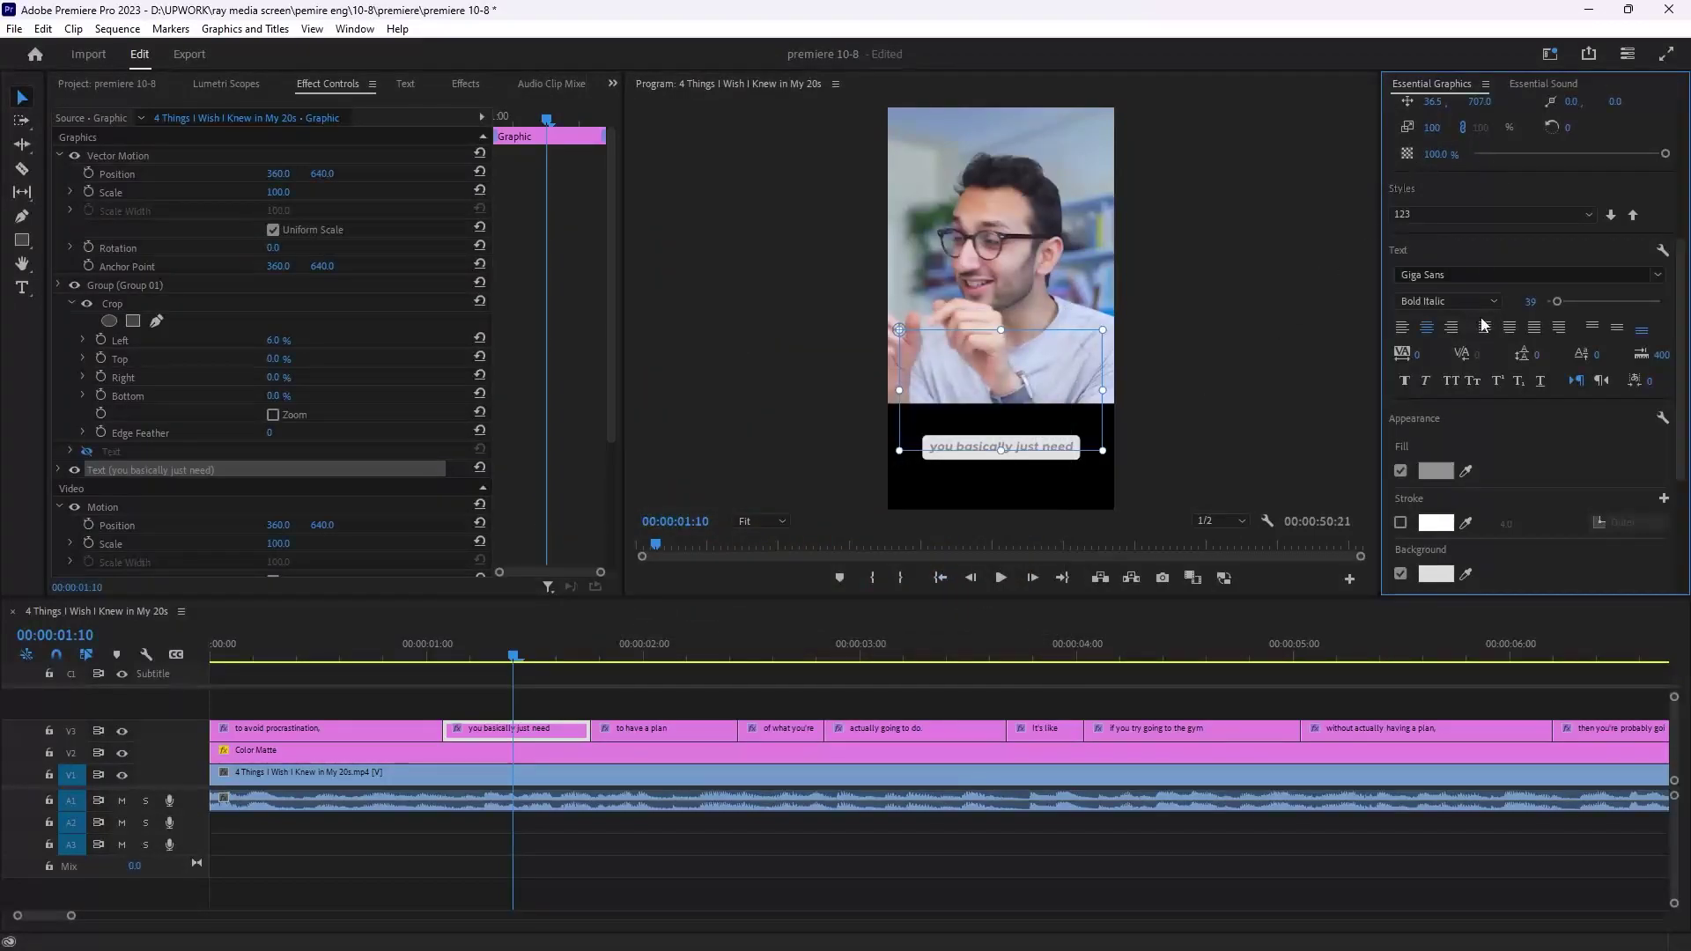
pyautogui.scroll(5, 1493, 388)
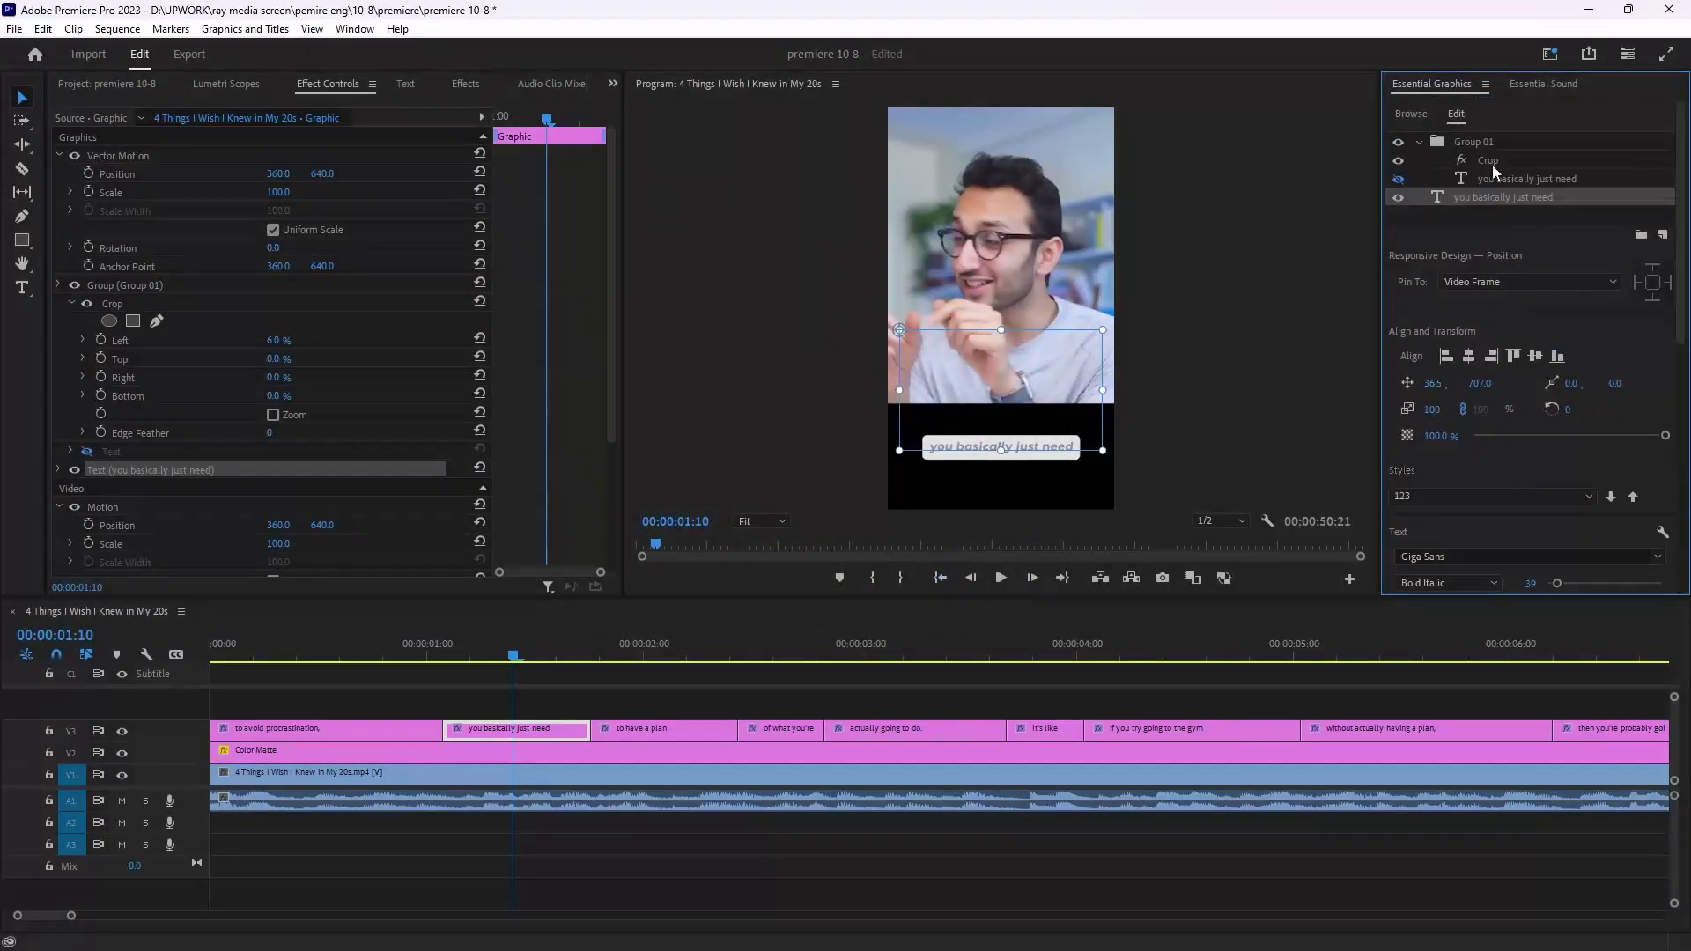
pyautogui.click(1398, 180)
# Set the Crop effect's Left to 1% and Right to 59% on the "you basically just need" group.
pyautogui.click(1497, 179)
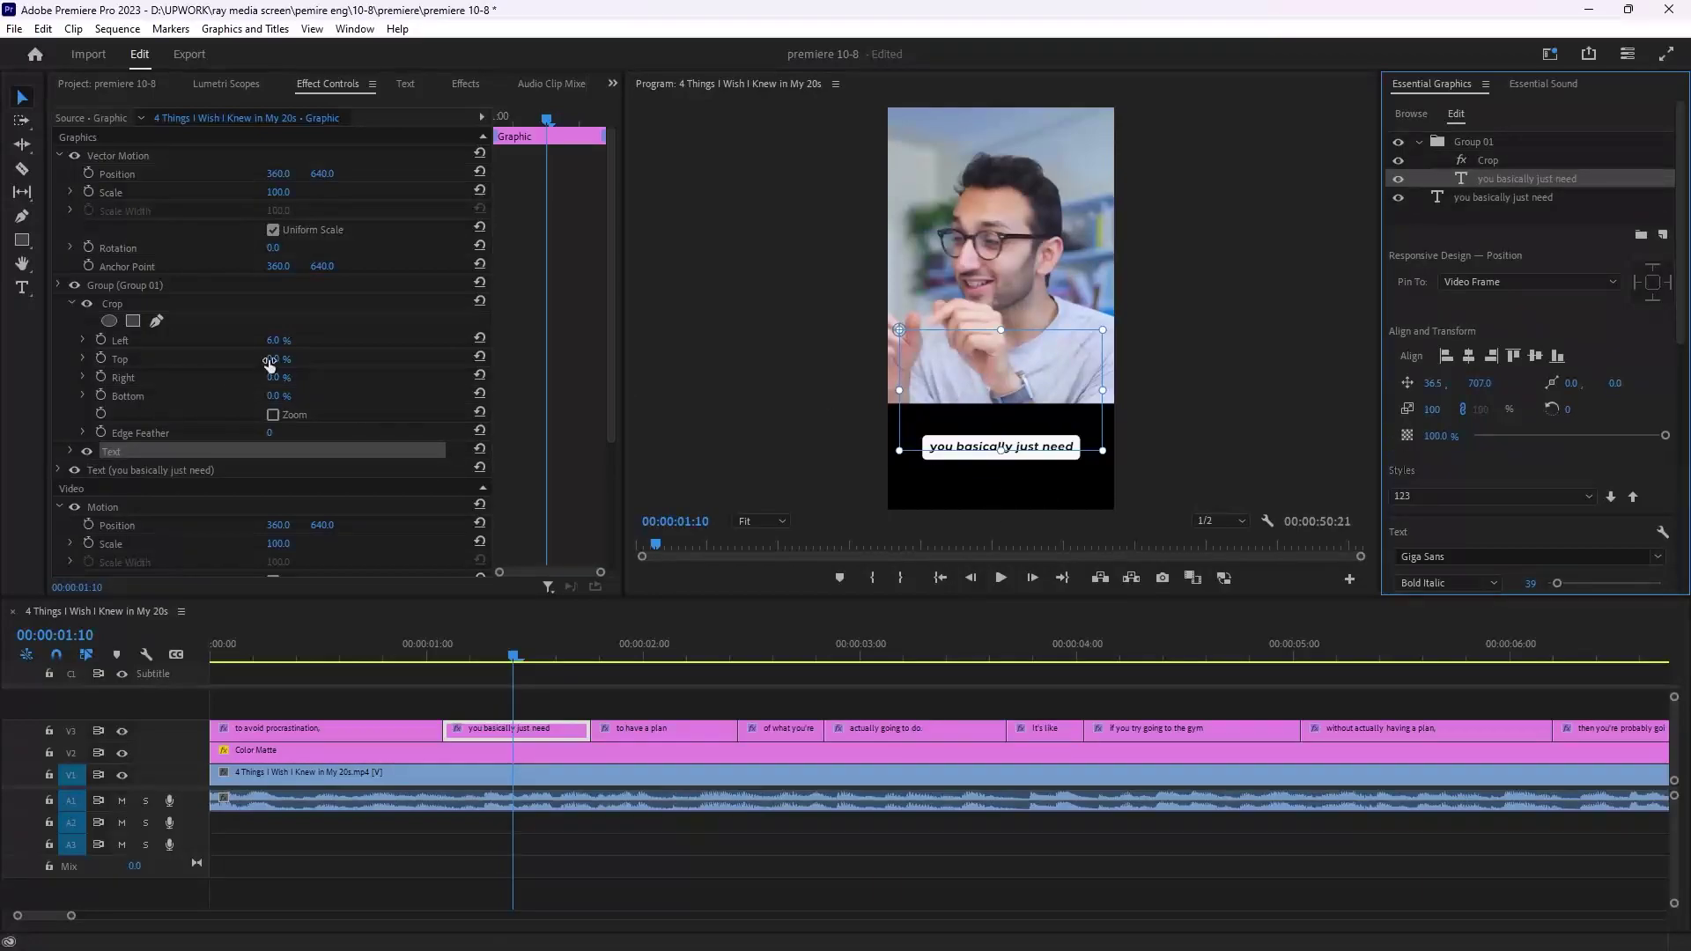
pyautogui.moveTo(275, 340); pyautogui.dragTo(266, 340)
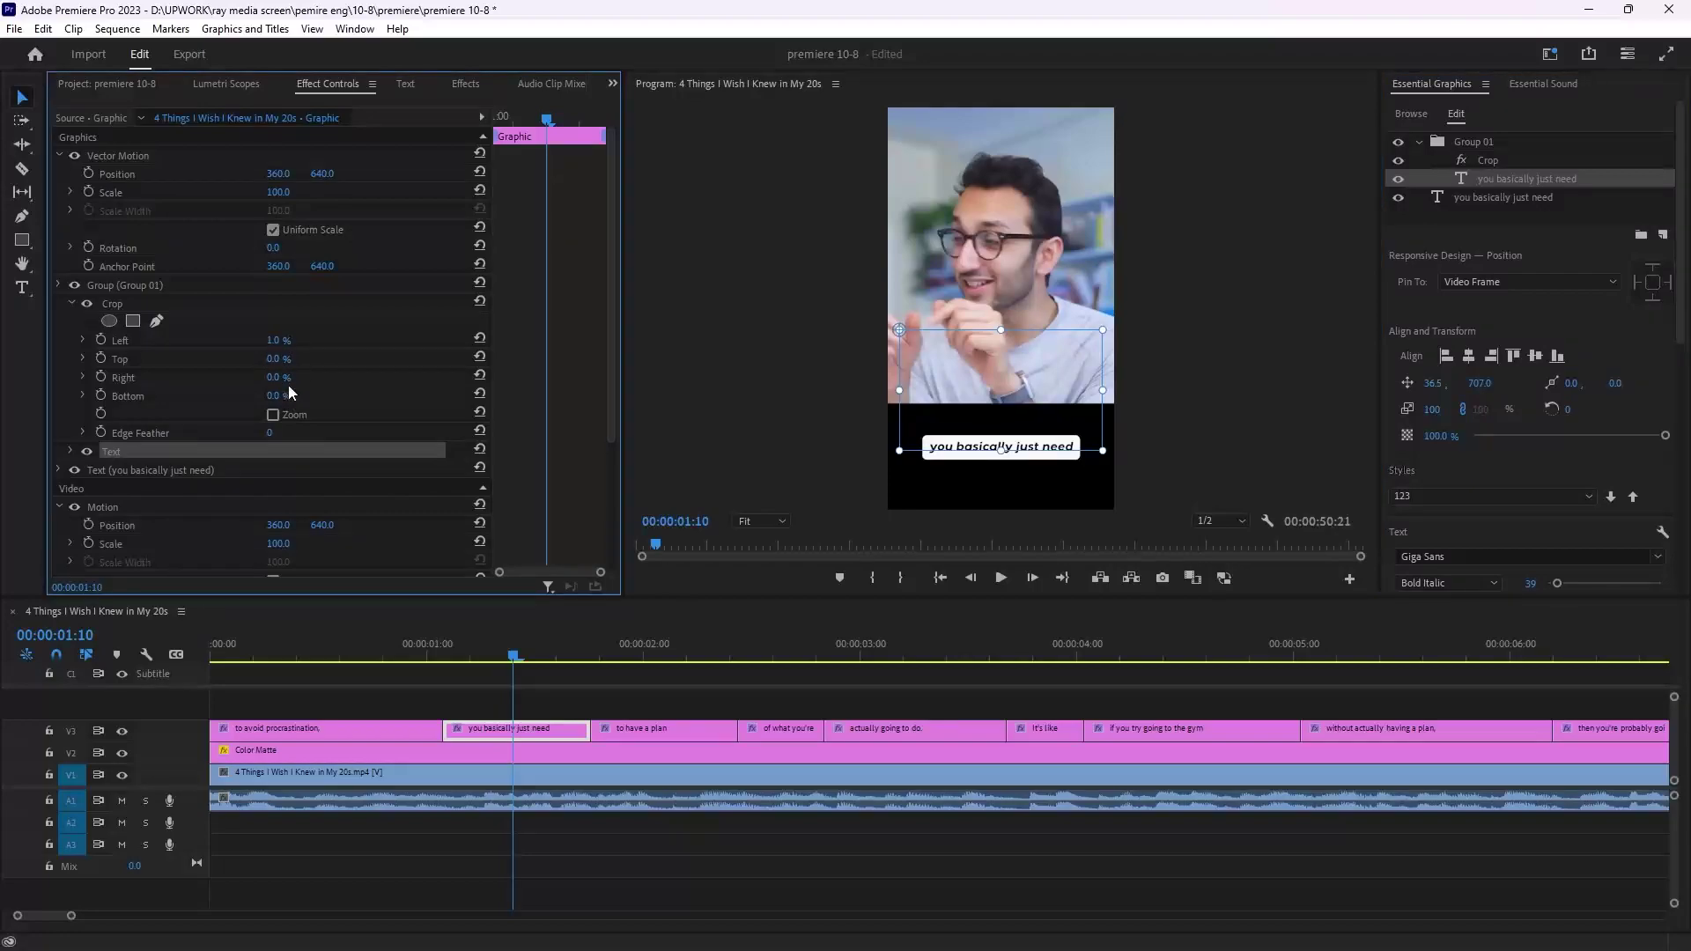
pyautogui.moveTo(1001, 448)
pyautogui.mouseDown()
pyautogui.moveTo(925, 449)
pyautogui.moveTo(1077, 448)
pyautogui.moveTo(923, 448)
pyautogui.moveTo(980, 448)
pyautogui.mouseUp()
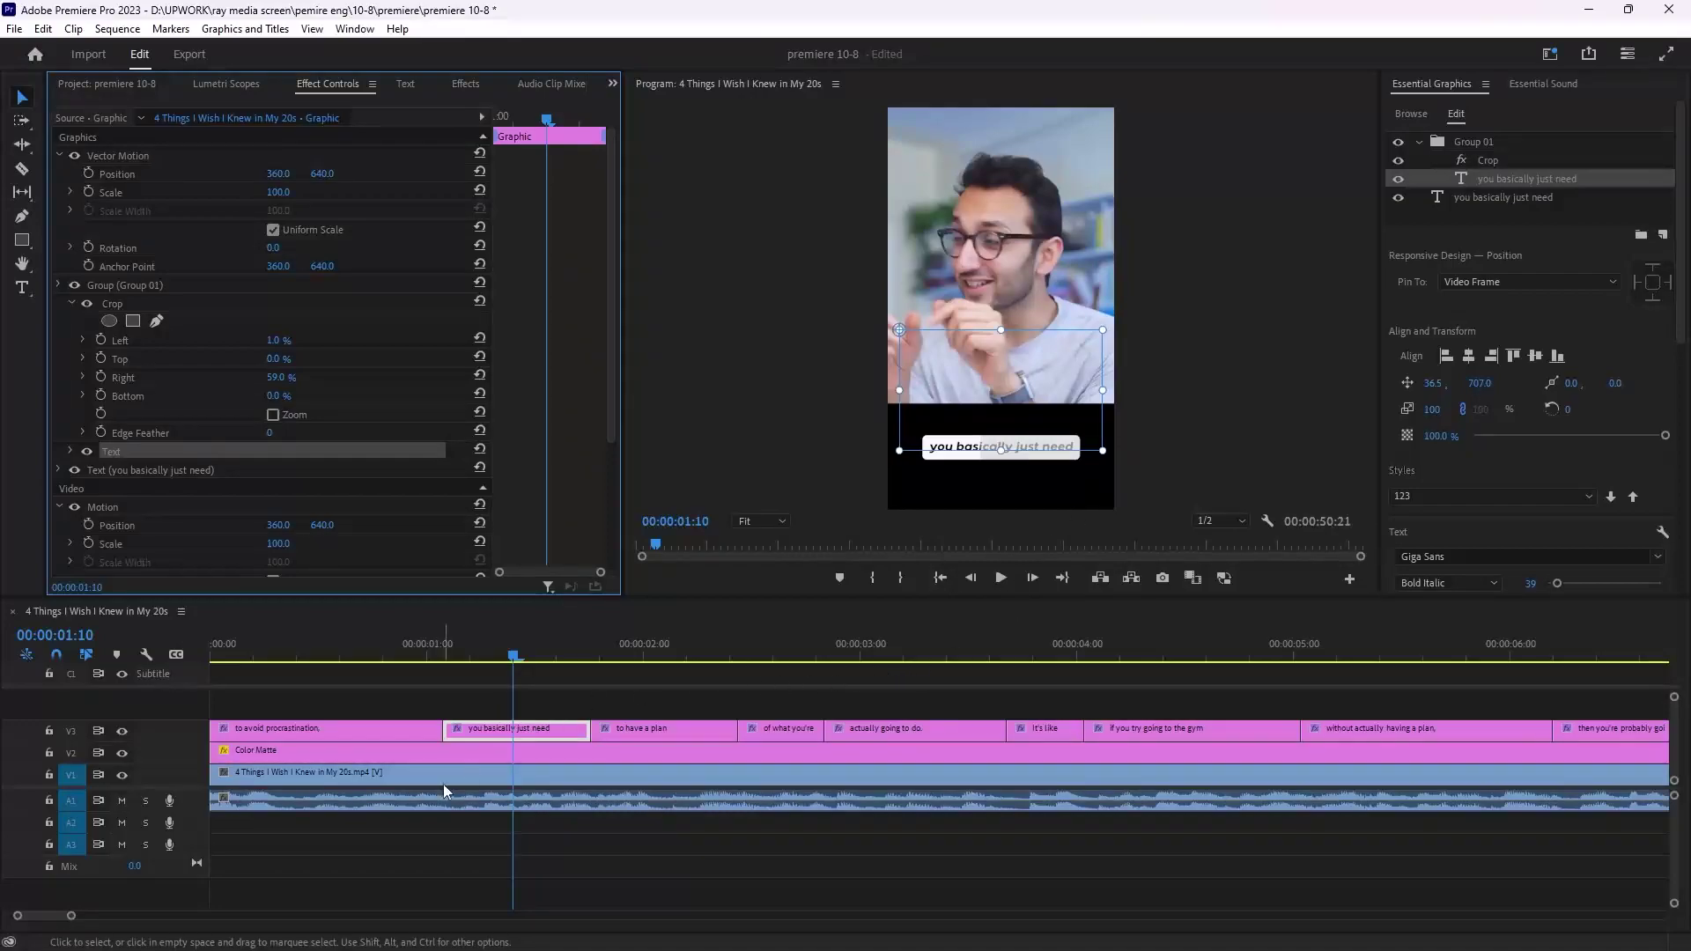
# Hide tracks V3 and V2 and scrub the original video from the start to 00:00:01:16 to review its transition.
pyautogui.click(122, 731)
pyautogui.click(122, 753)
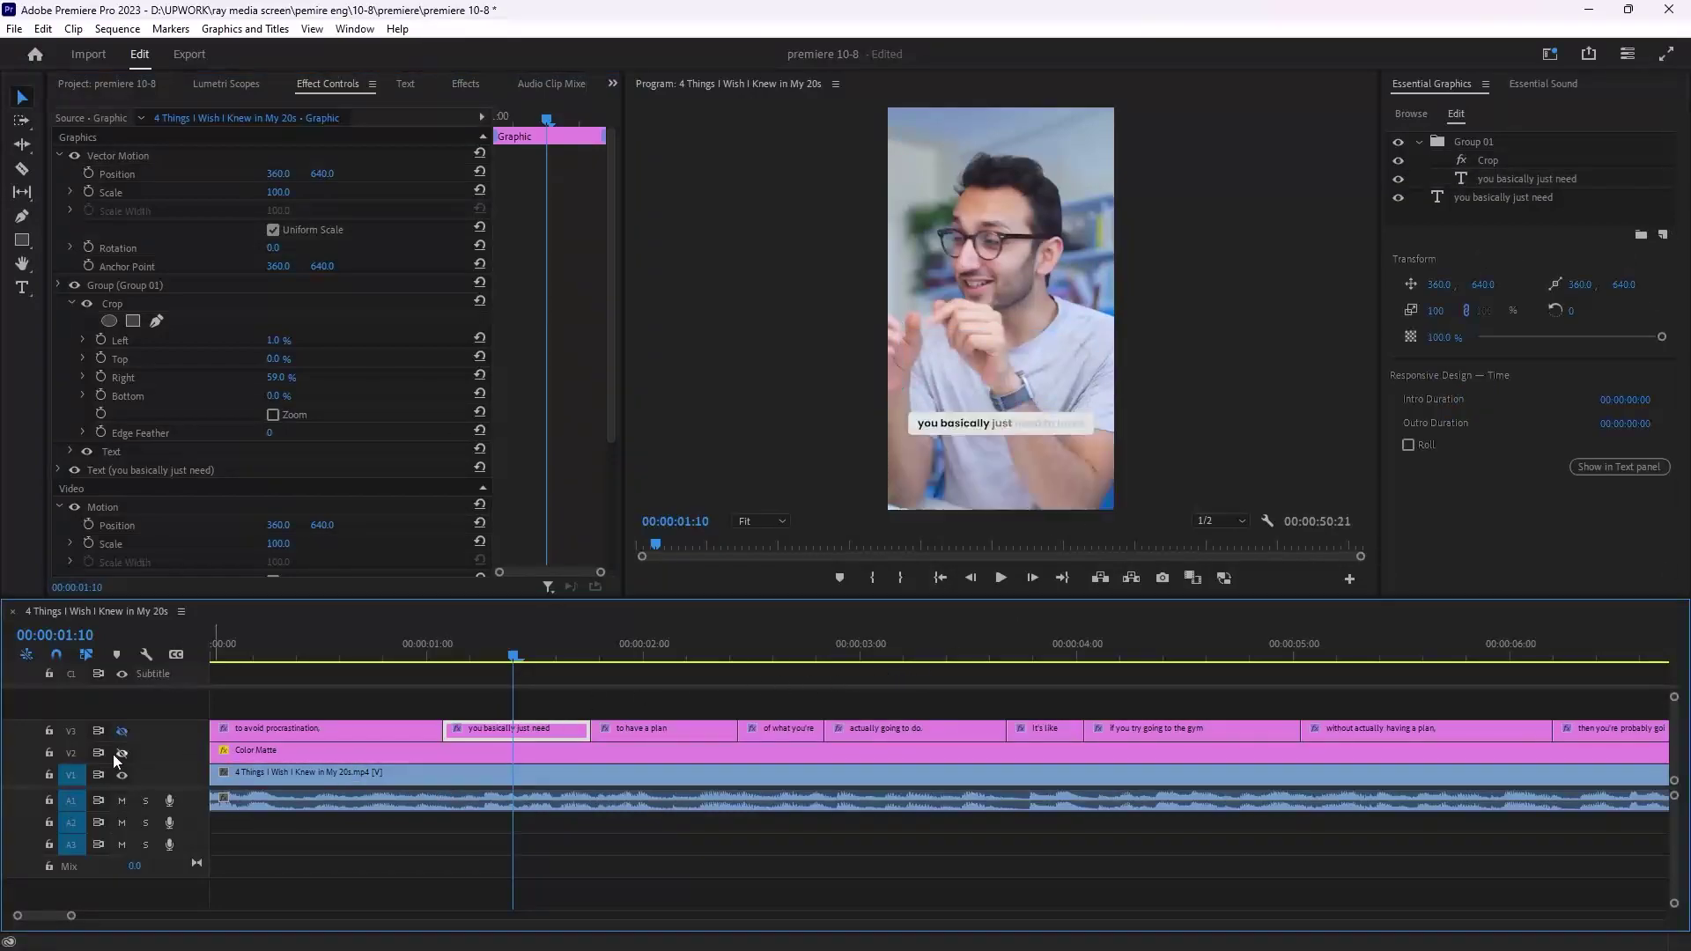
pyautogui.moveTo(513, 661); pyautogui.dragTo(171, 760)
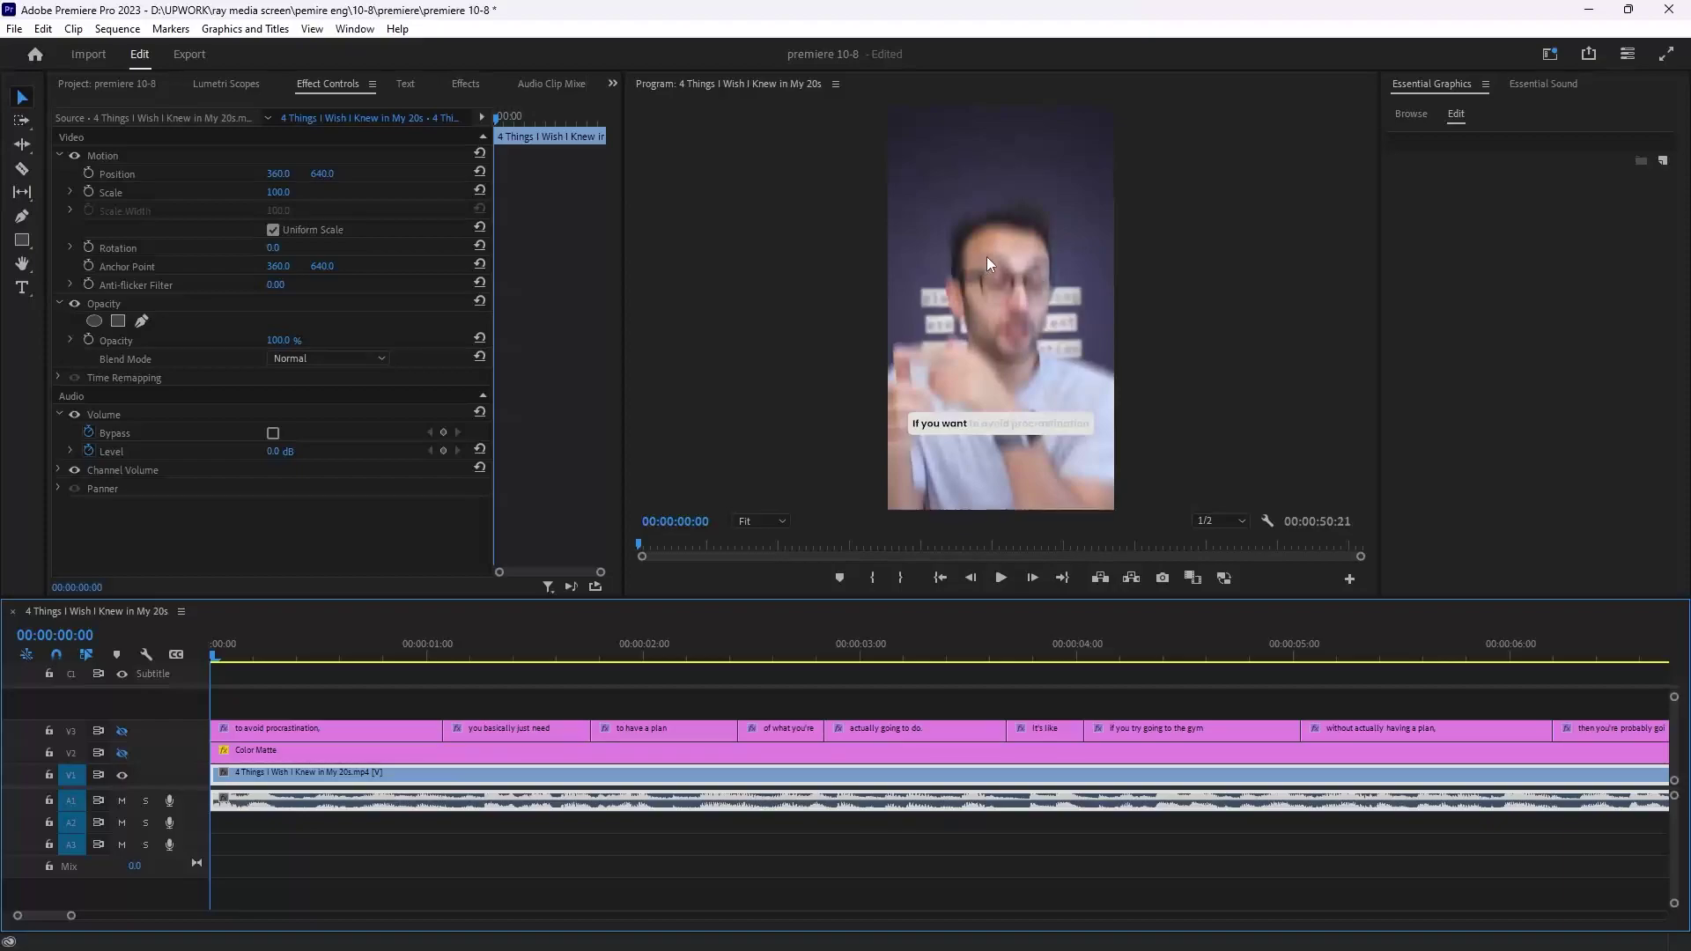
pyautogui.moveTo(264, 639); pyautogui.dragTo(571, 680)
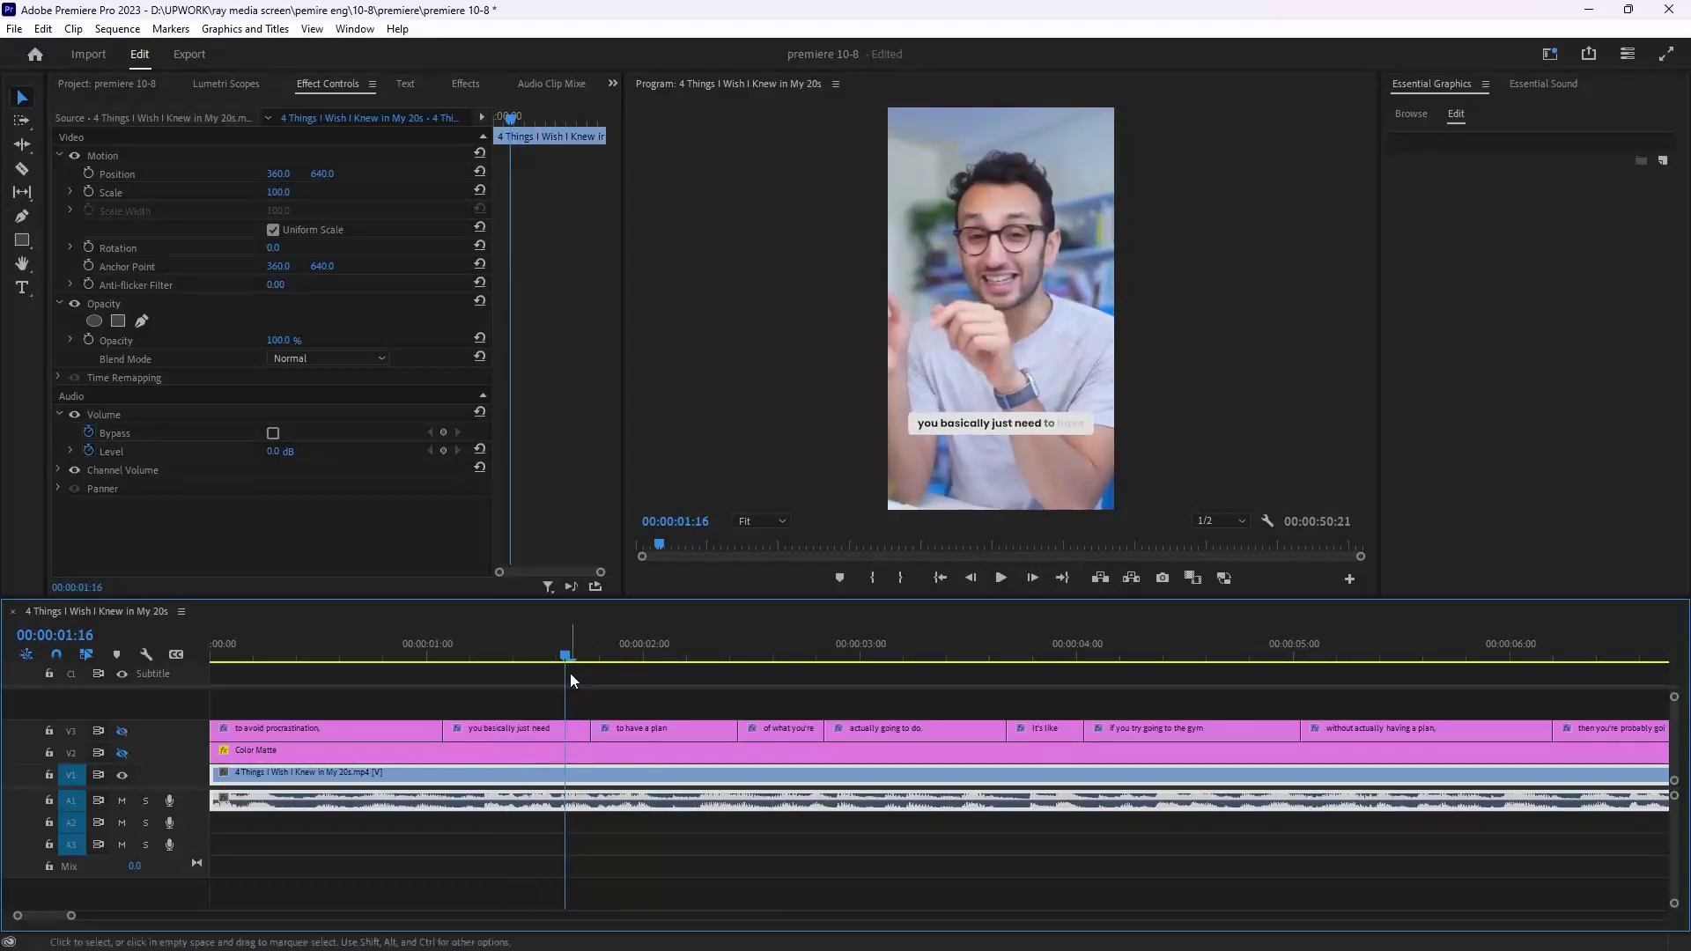
# Split the V1 video clip at 00:00:01:16 and at about 00:00:02:18 to isolate the middle section.
pyautogui.hotkey('ctrl', 'k')
pyautogui.moveTo(573, 653); pyautogui.dragTo(602, 677)
pyautogui.hotkey('ctrl', 'k')
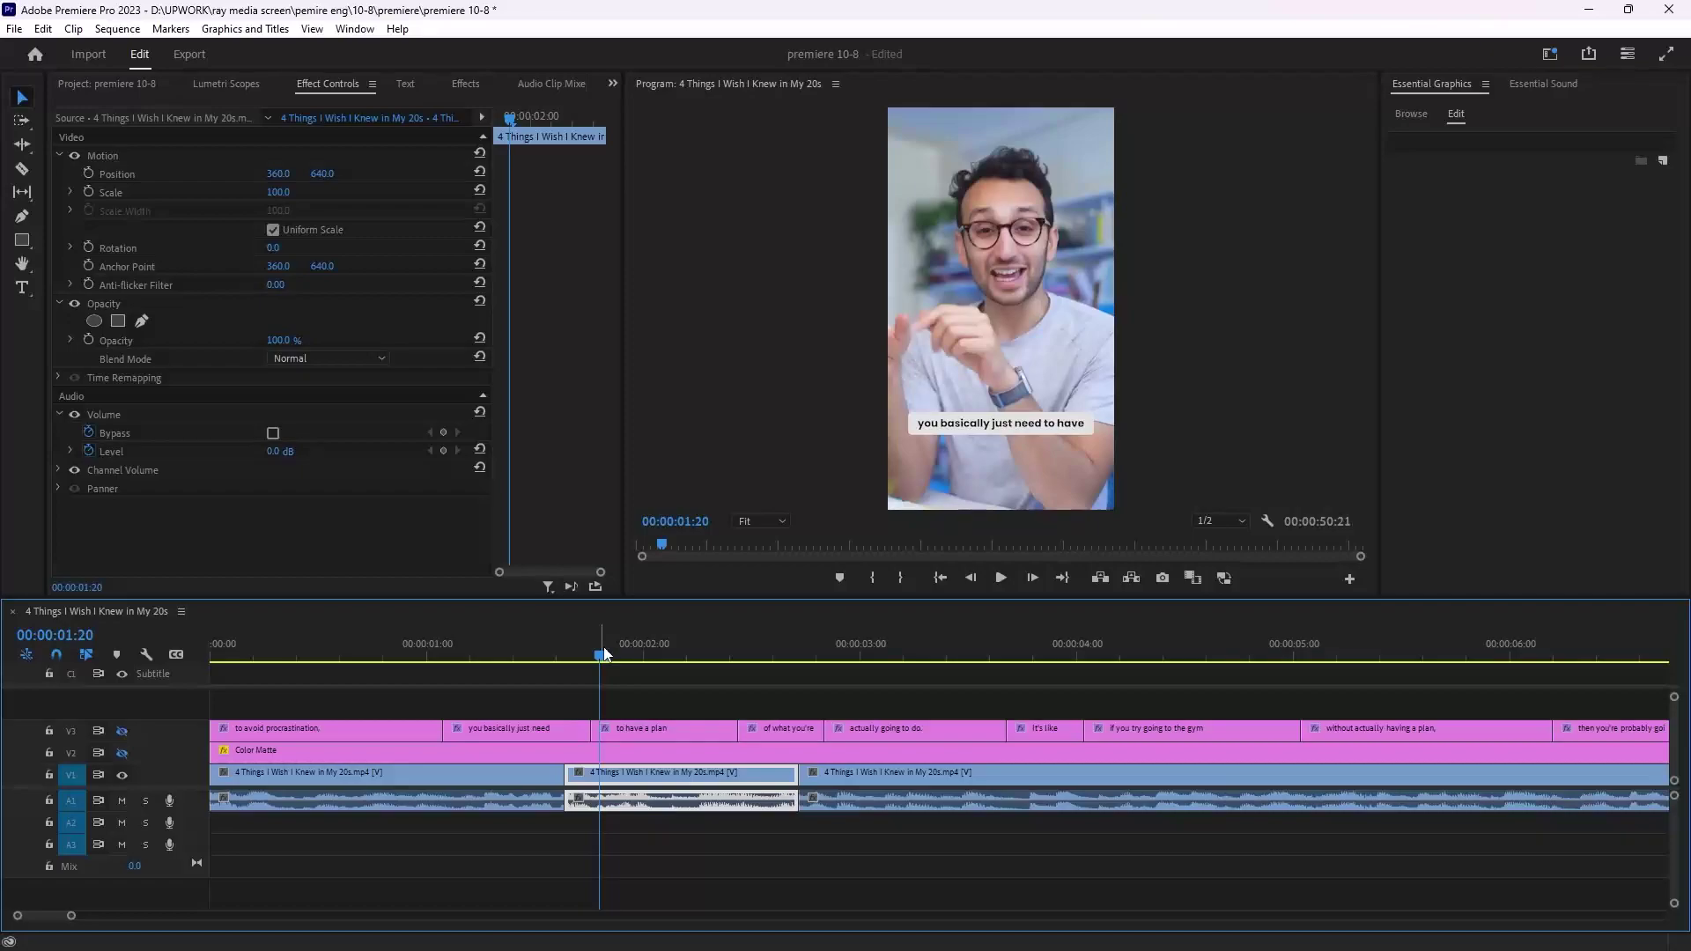
# Replace the isolated middle clip on V1 with an After Effects composition, switching to After Effects.
pyautogui.moveTo(604, 654); pyautogui.dragTo(579, 655)
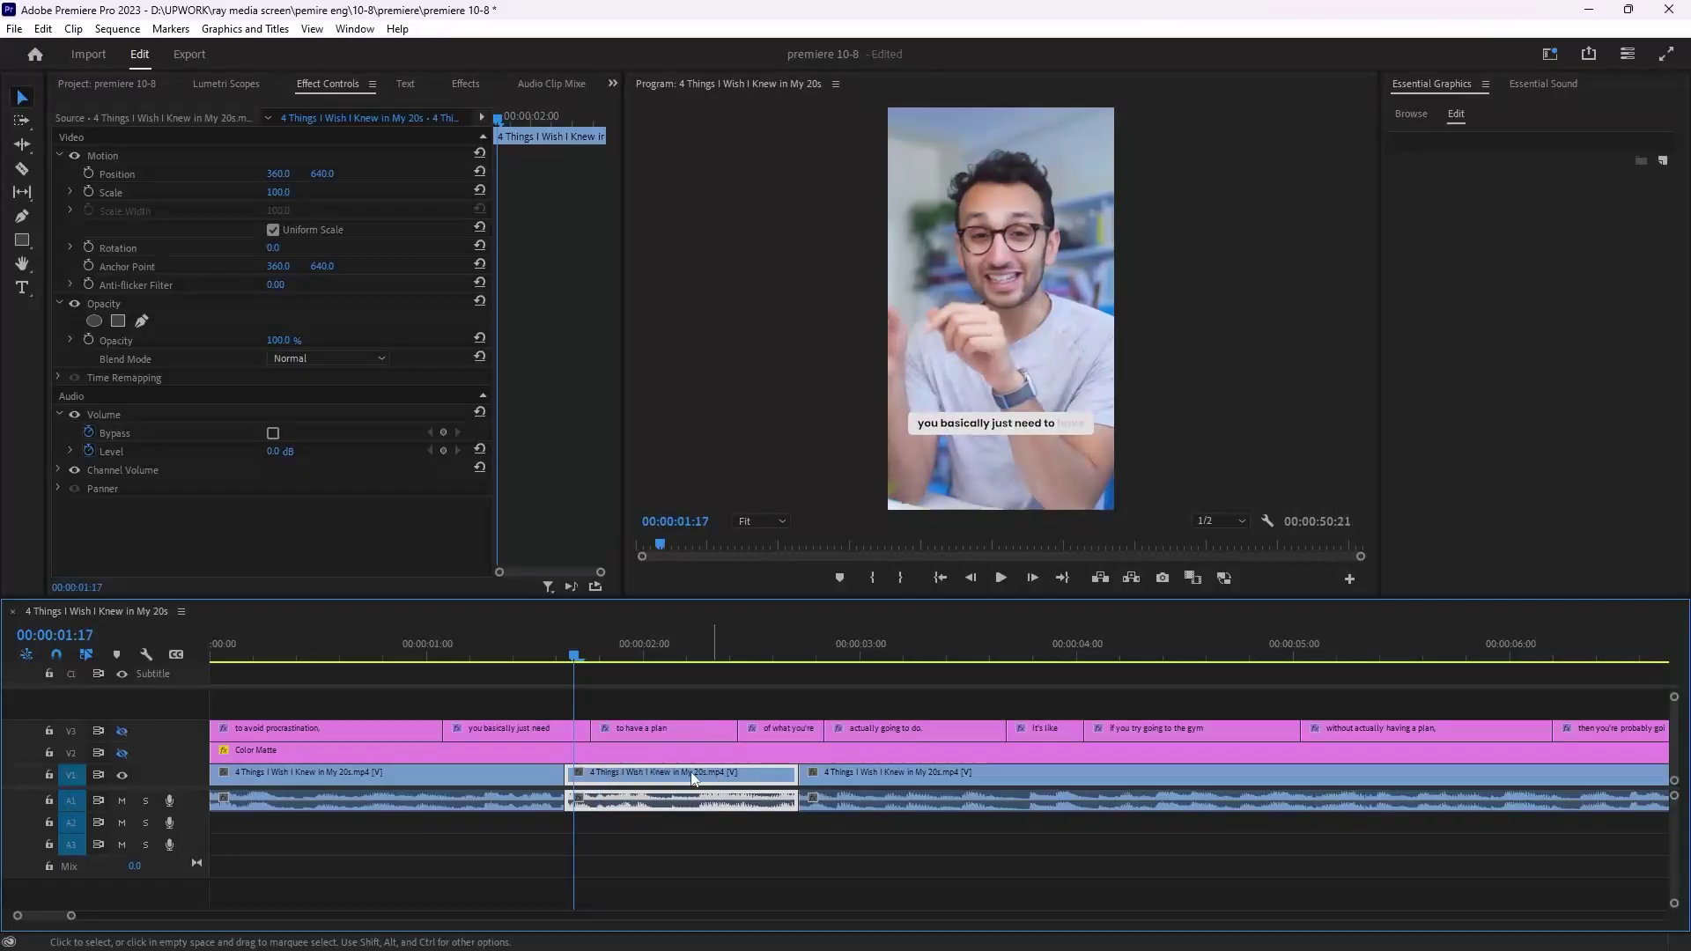
pyautogui.rightClick(662, 773)
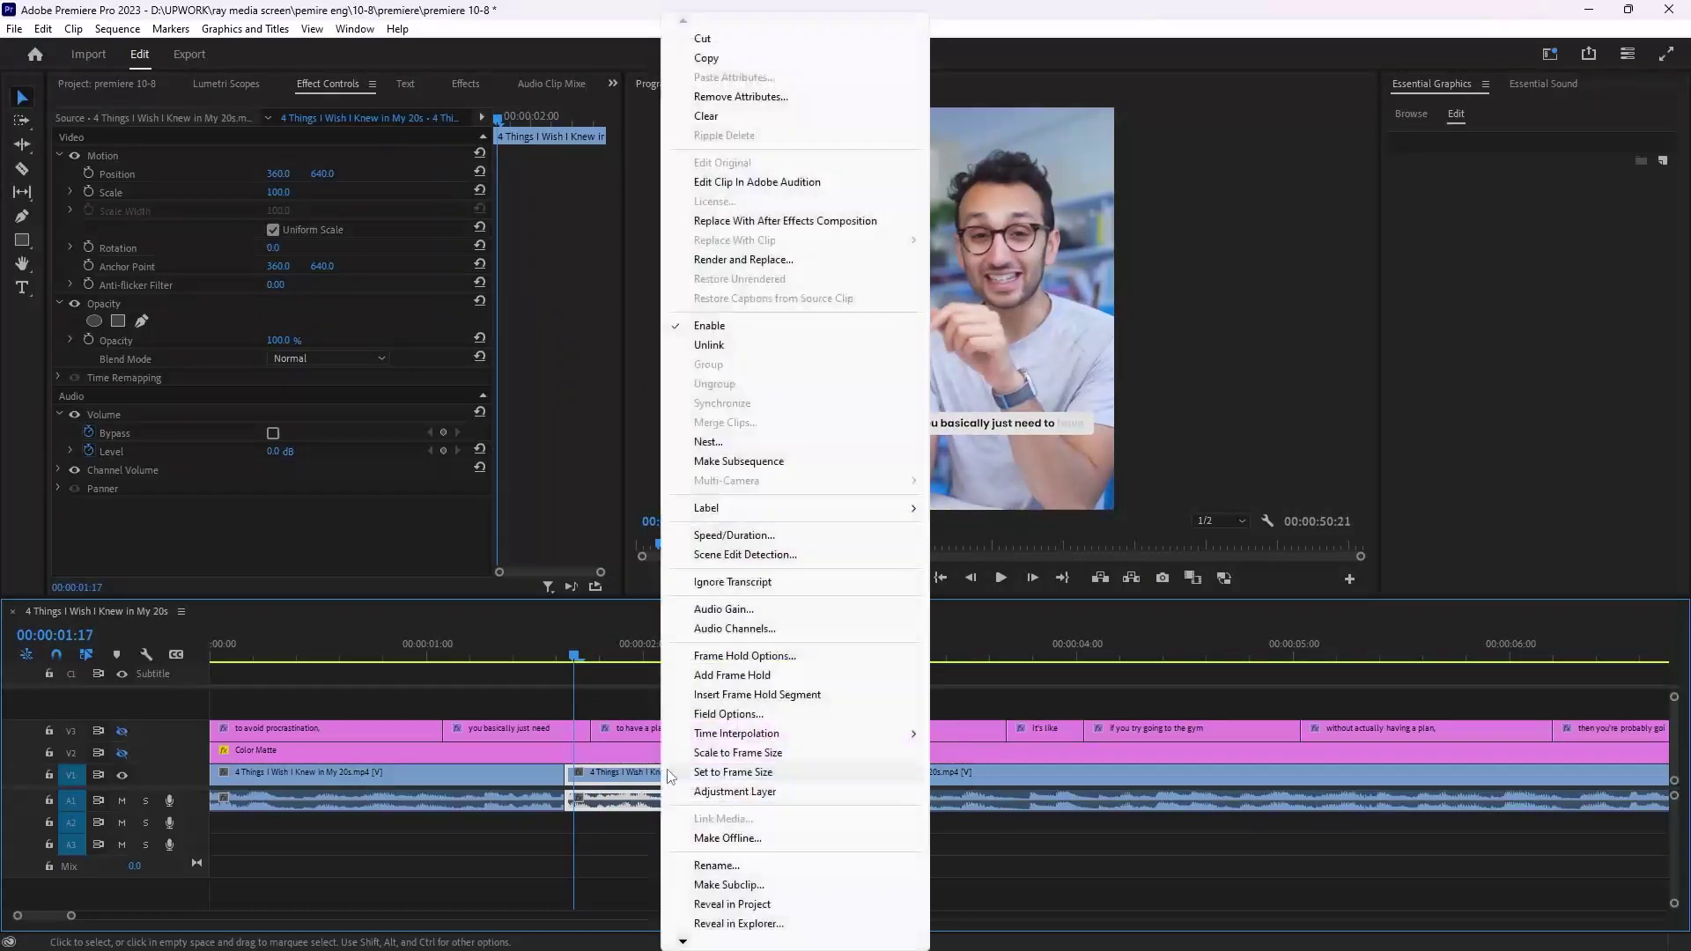
pyautogui.click(790, 222)
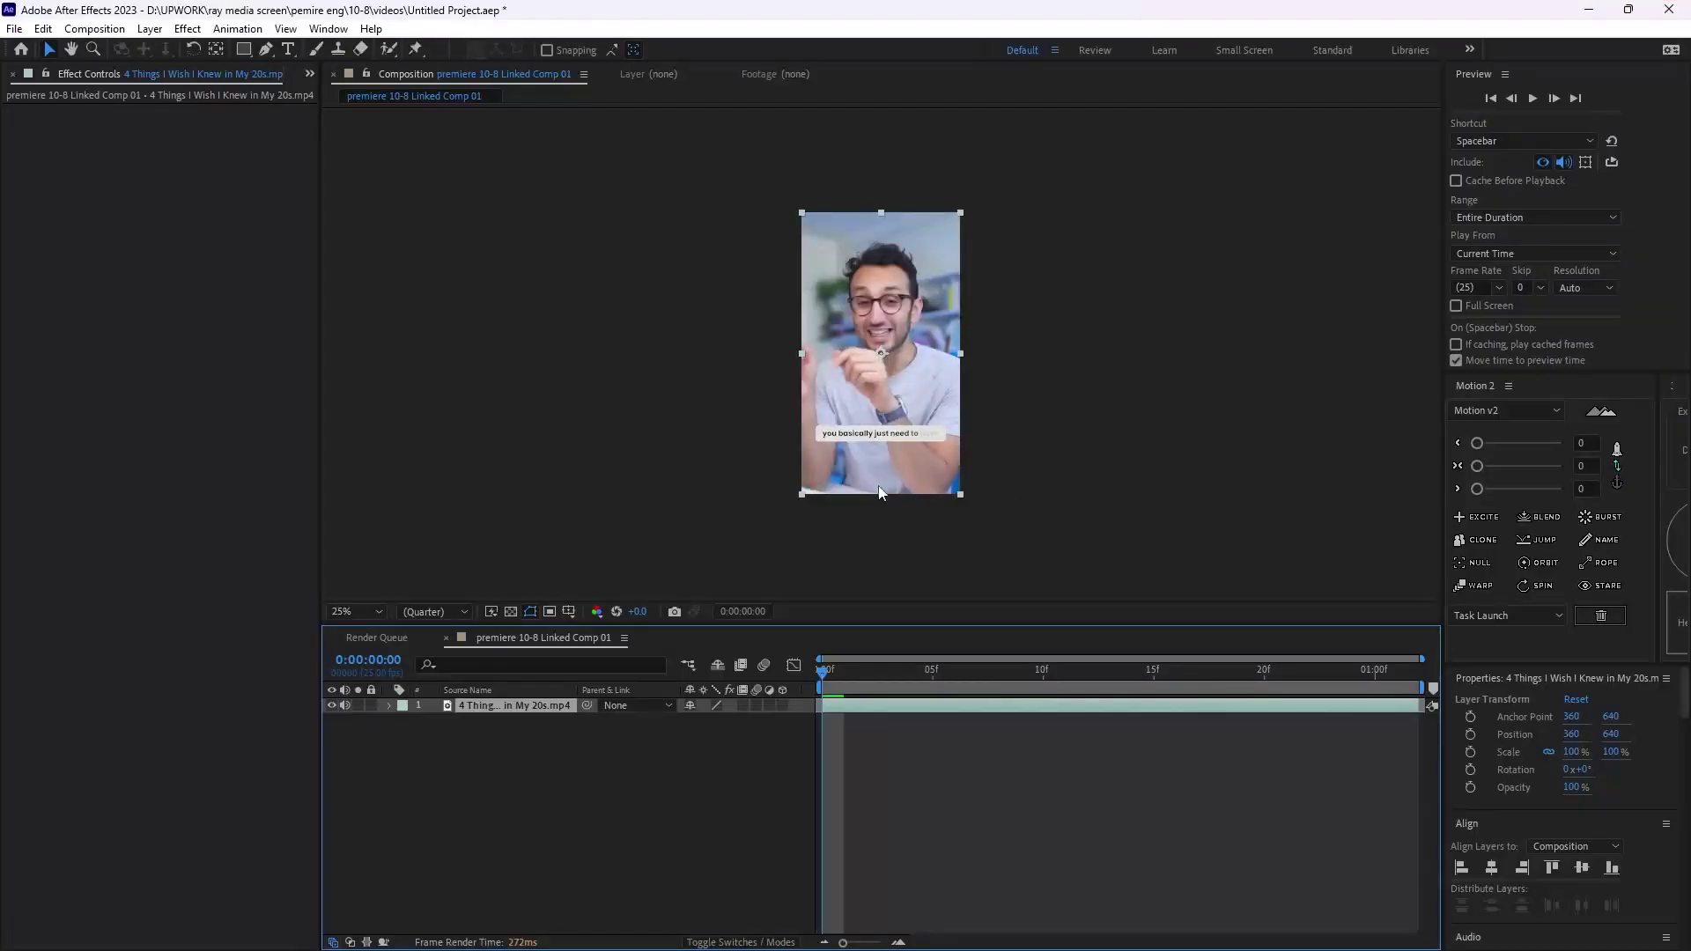
# Open the footage layer for rotoscoping and cut the man out of the background with the Roto Brush tool.
pyautogui.scroll(4, 825, 373)
pyautogui.scroll(-4, 824, 374)
pyautogui.scroll(2, 829, 361)
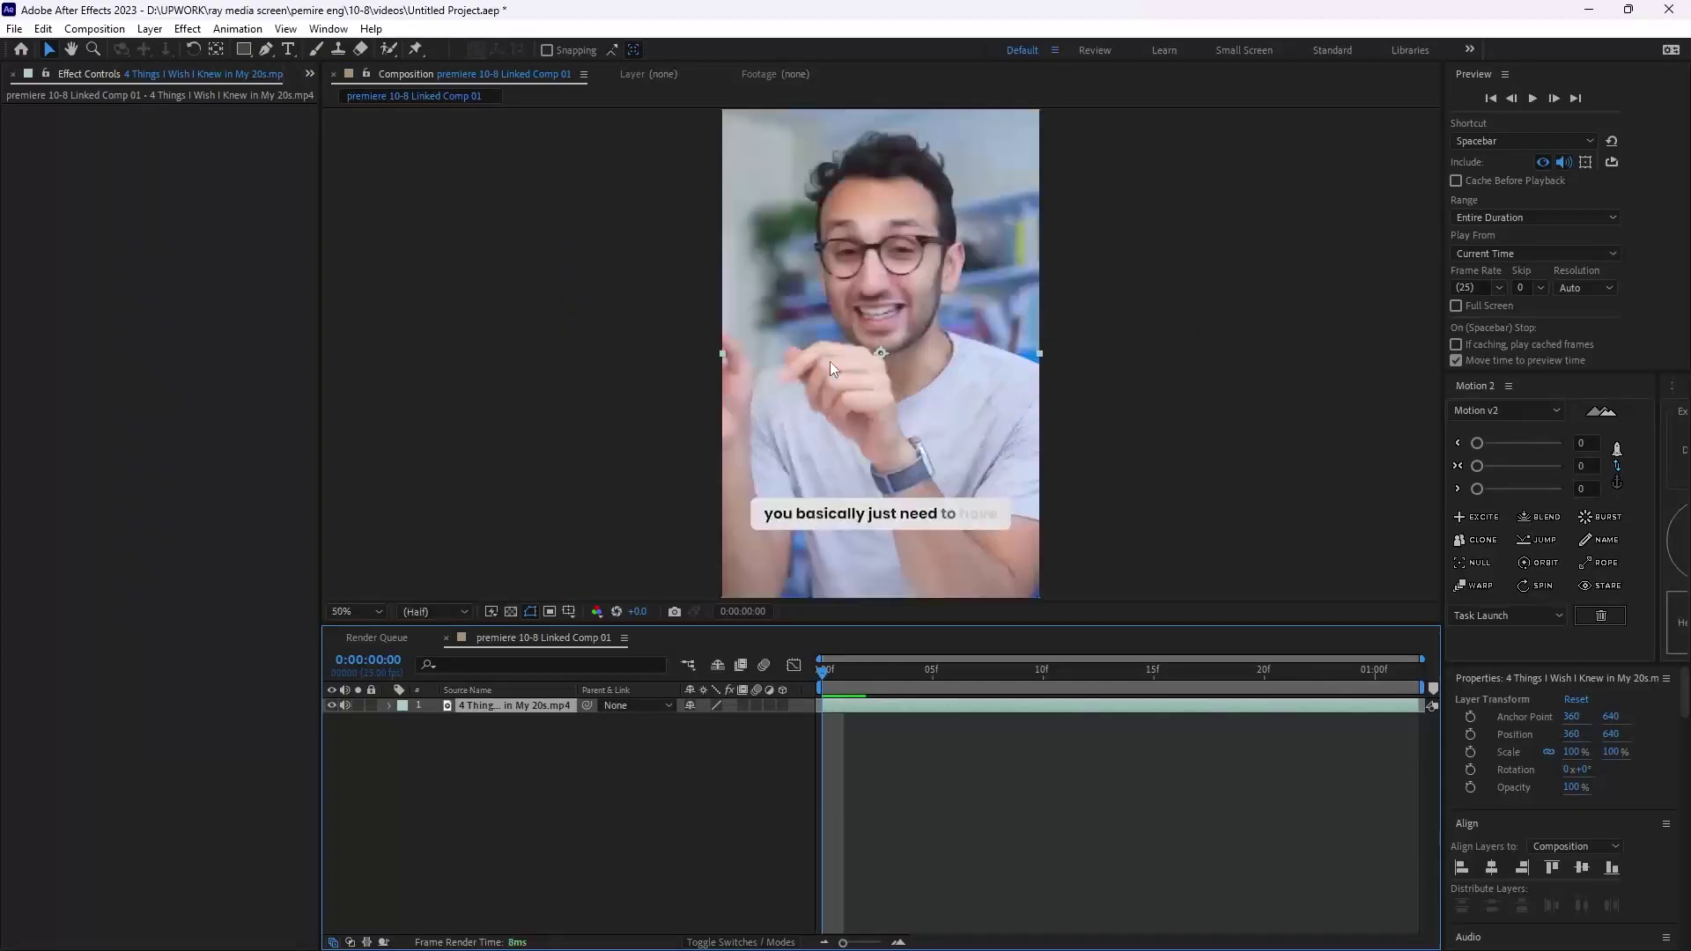
pyautogui.scroll(-2, 830, 362)
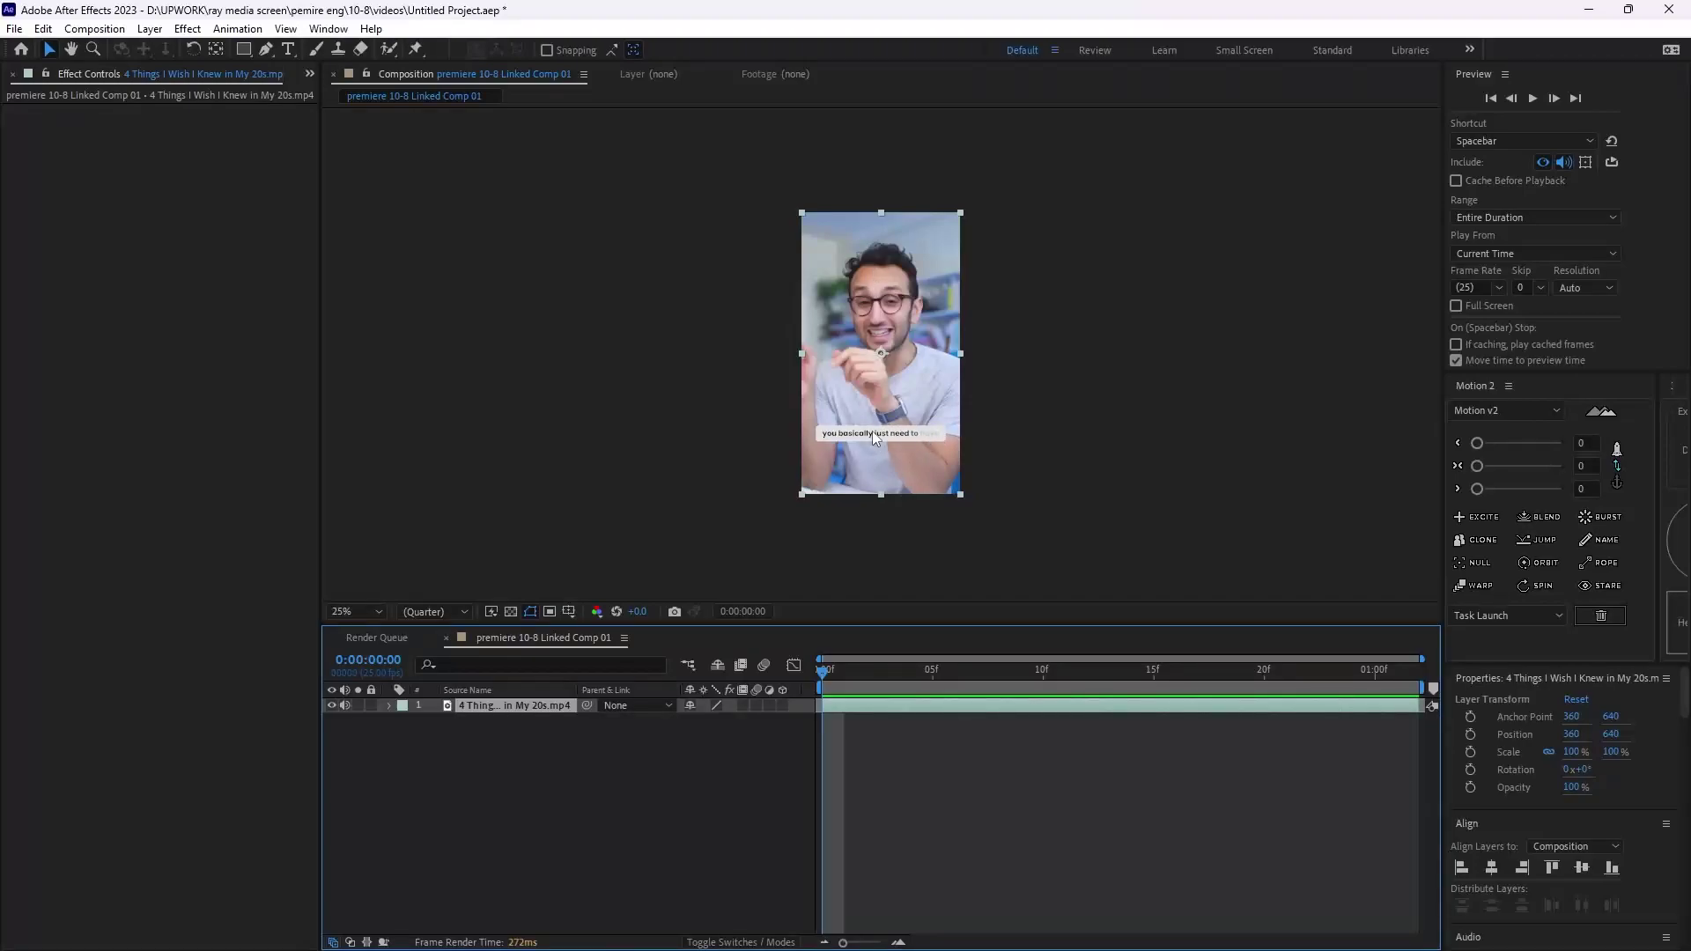
pyautogui.click(394, 52)
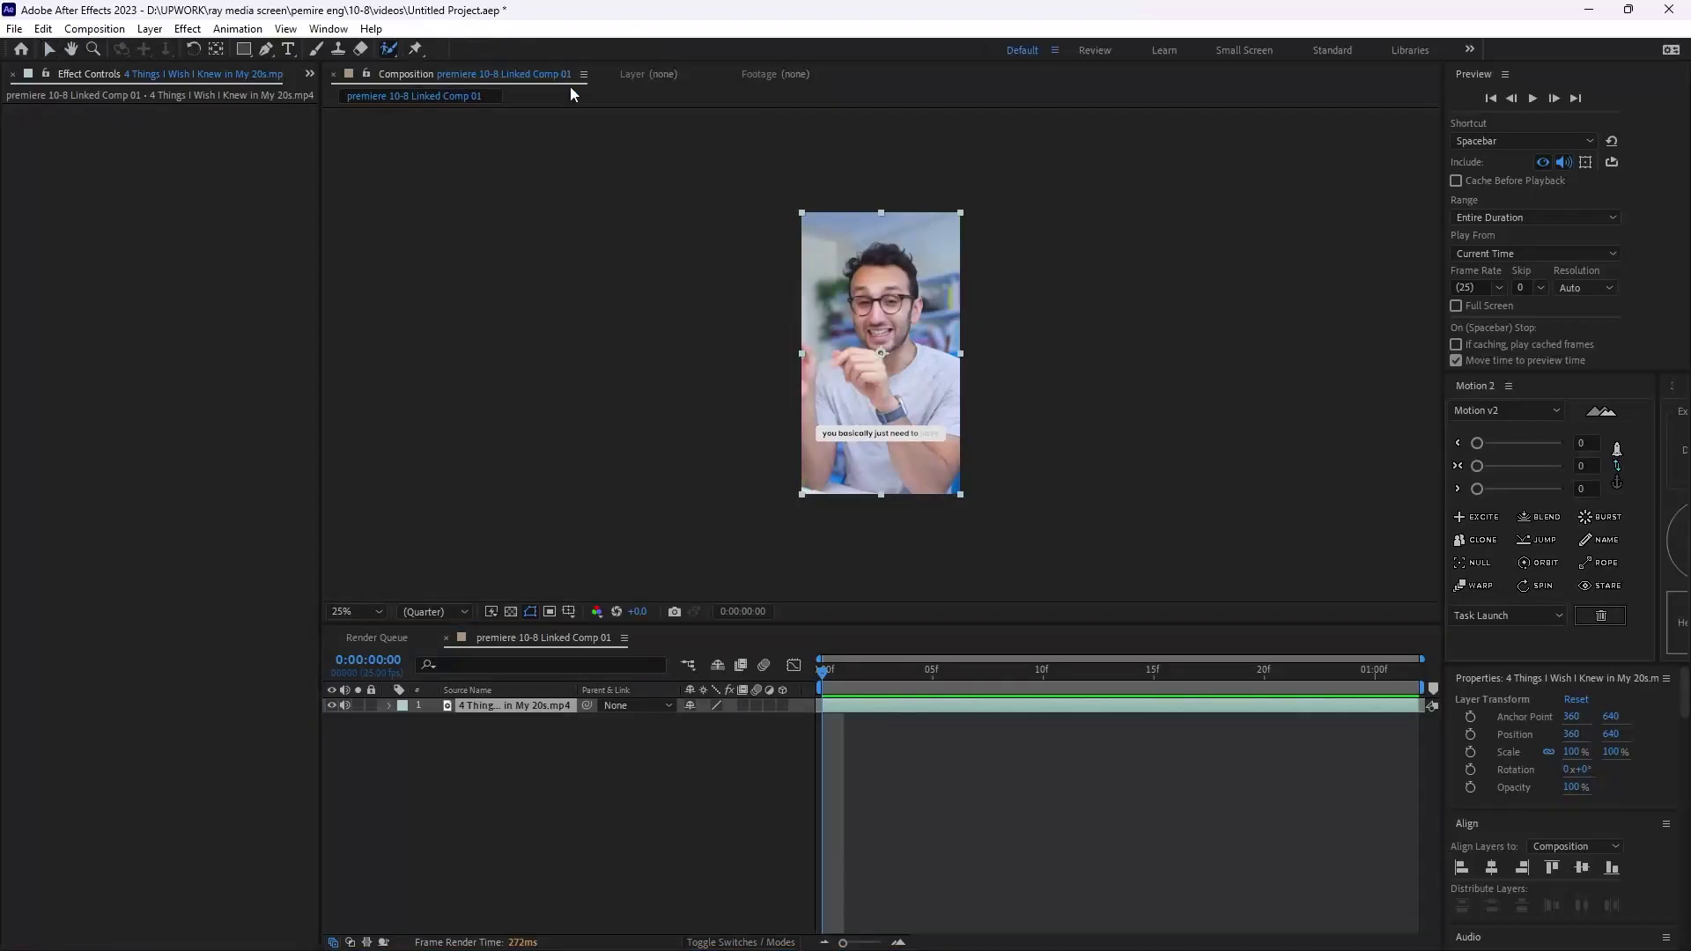
pyautogui.doubleClick(900, 332)
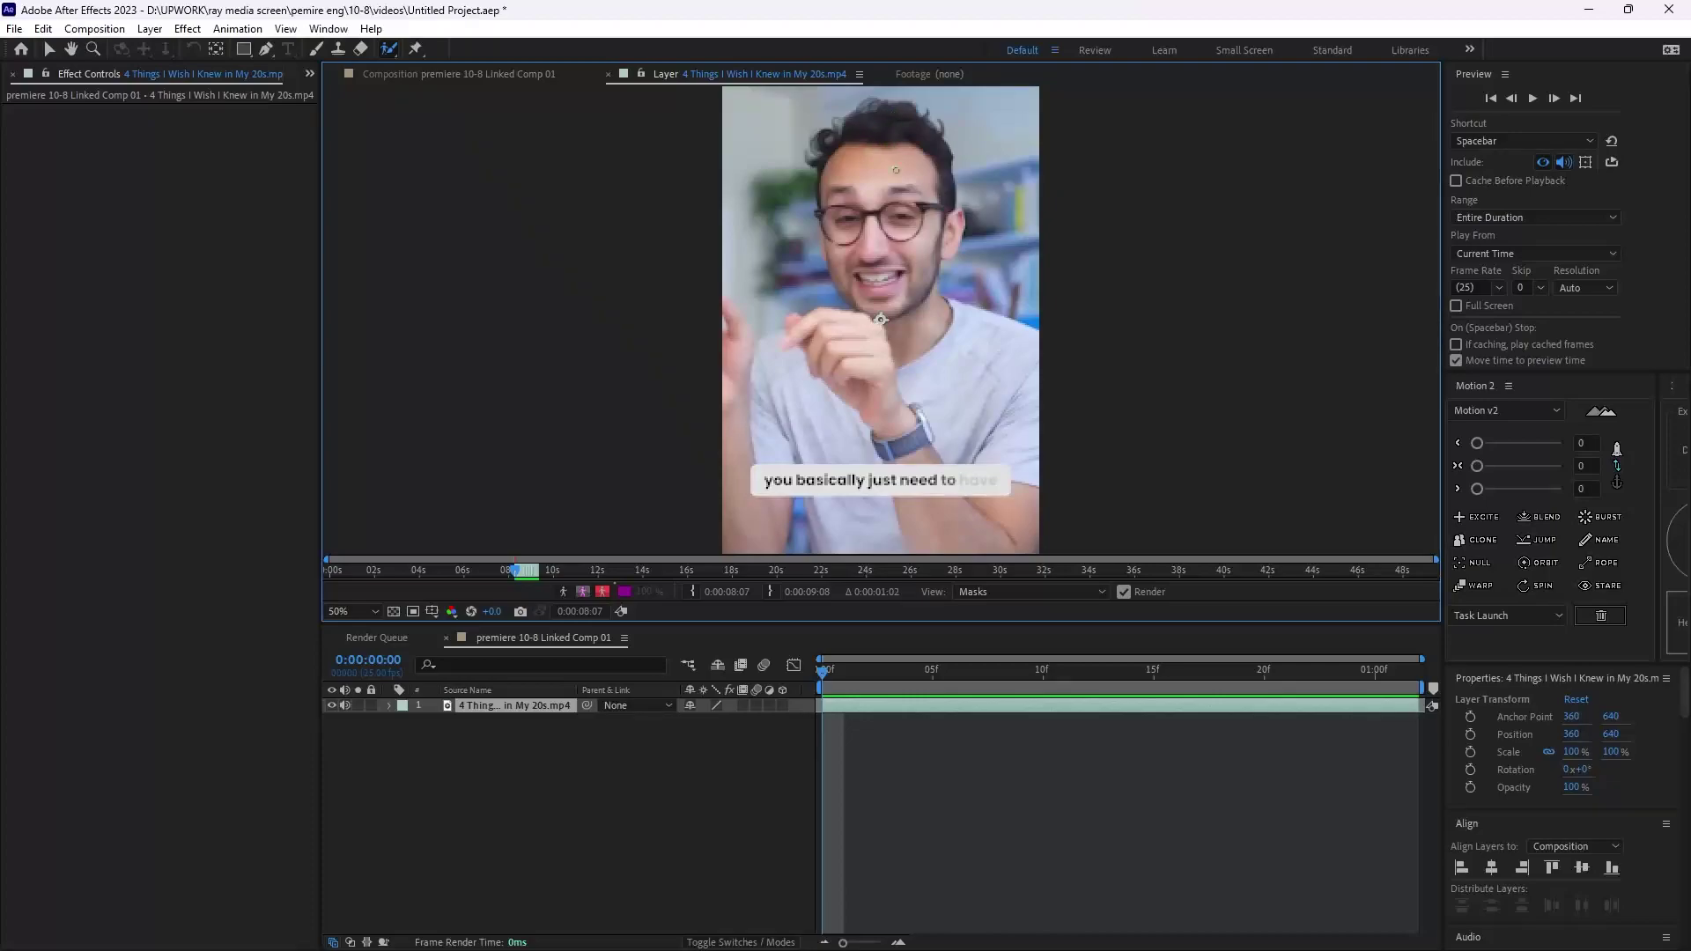
pyautogui.moveTo(894, 107)
pyautogui.mouseDown()
pyautogui.moveTo(885, 296)
pyautogui.moveTo(786, 361)
pyautogui.mouseUp()
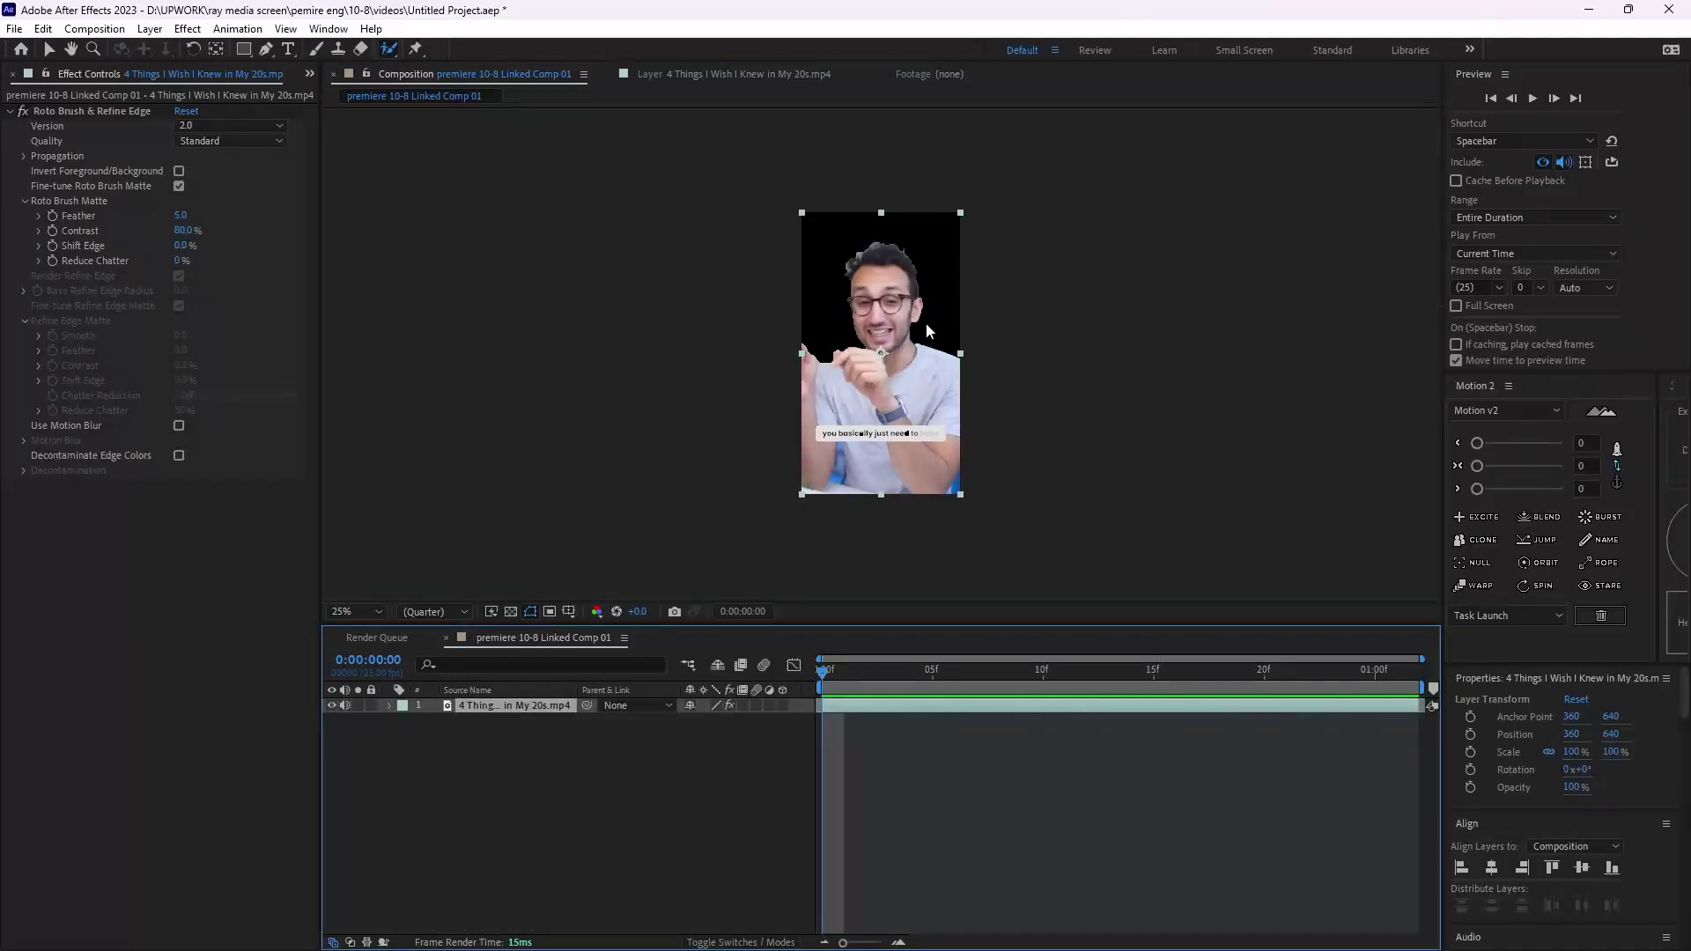
# Create a new dark blue-gray solid and place it beneath the cut-out footage layer.
pyautogui.rightClick(569, 750)
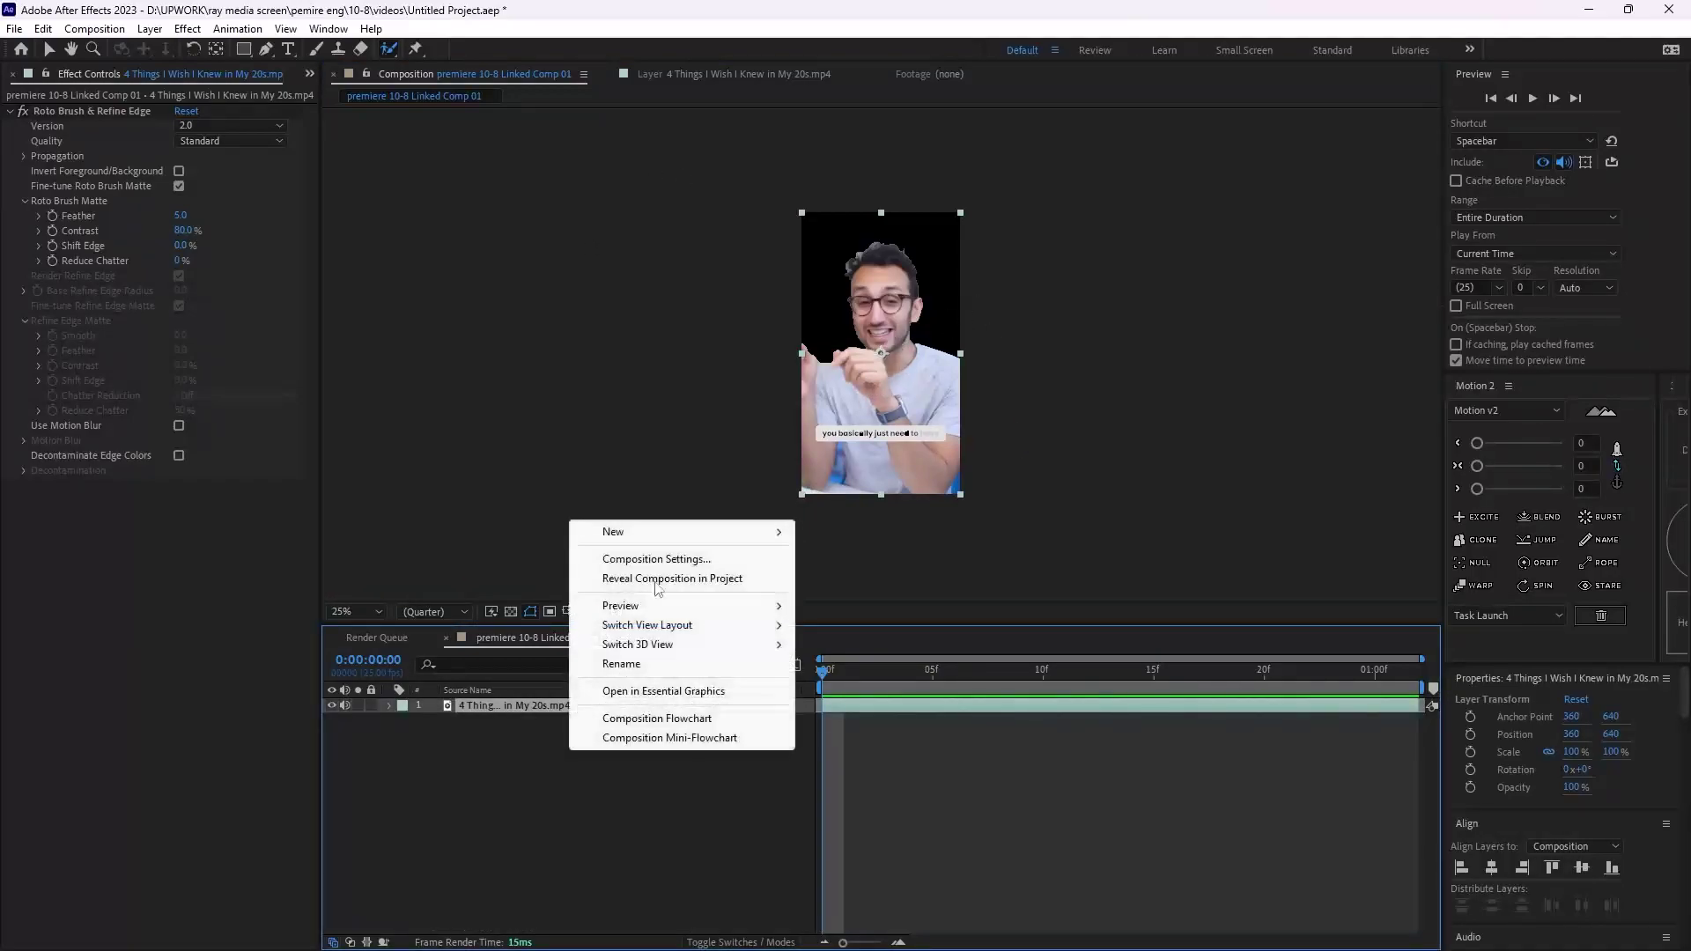
pyautogui.moveTo(673, 531)
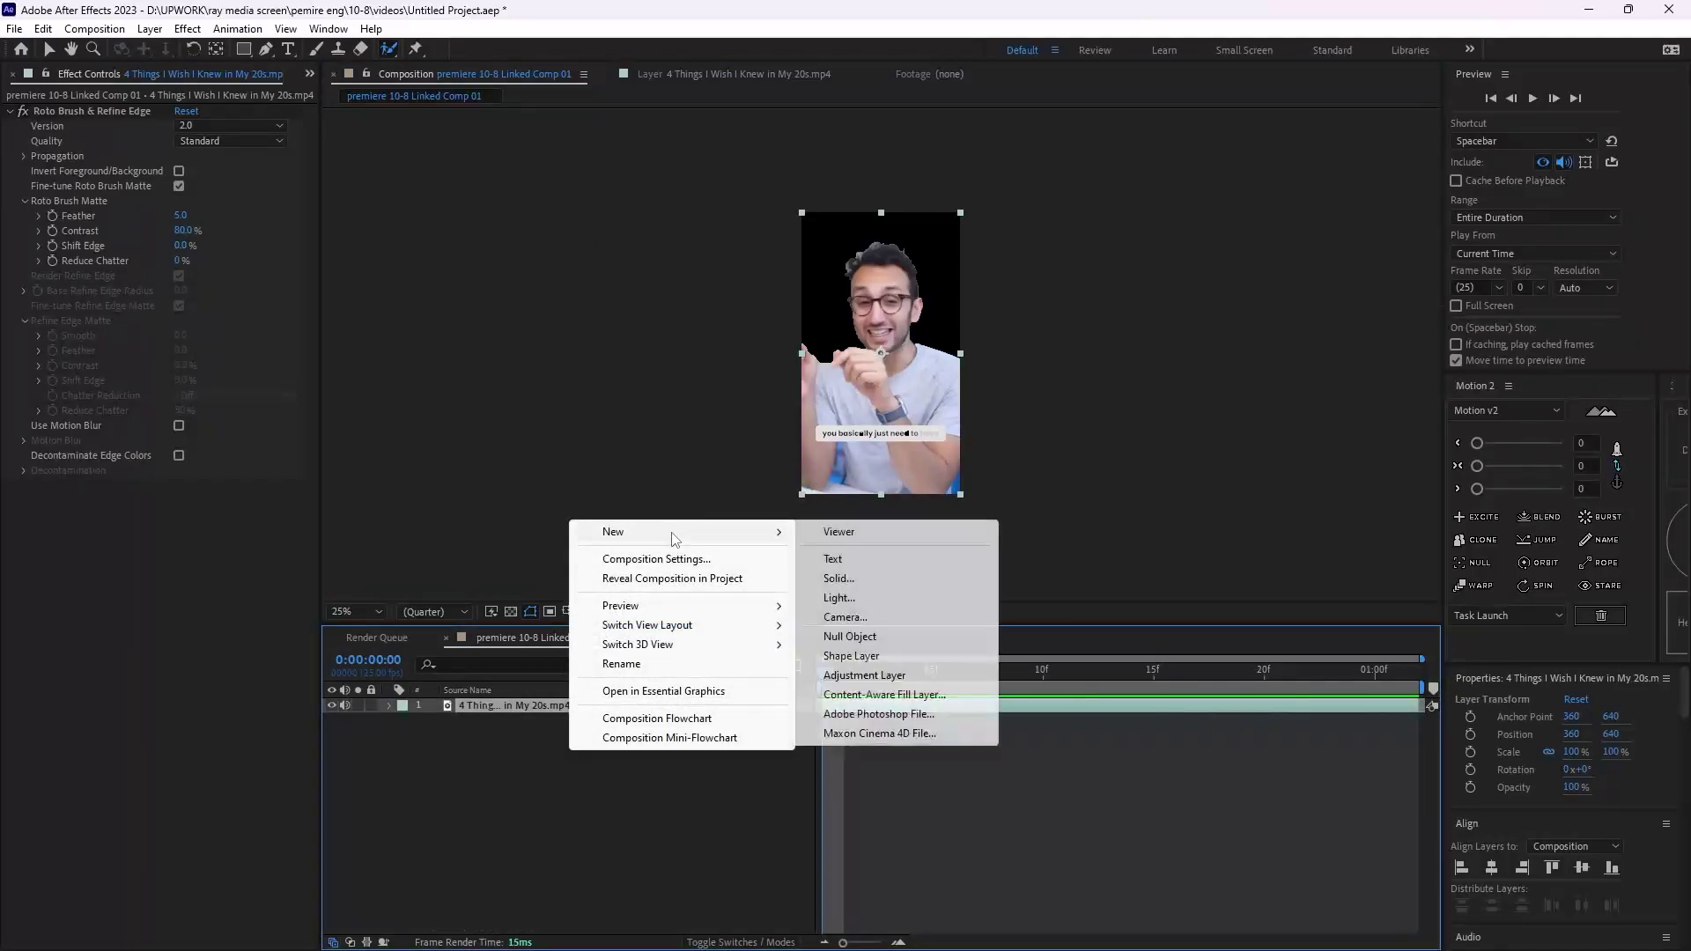
pyautogui.click(859, 578)
pyautogui.click(577, 663)
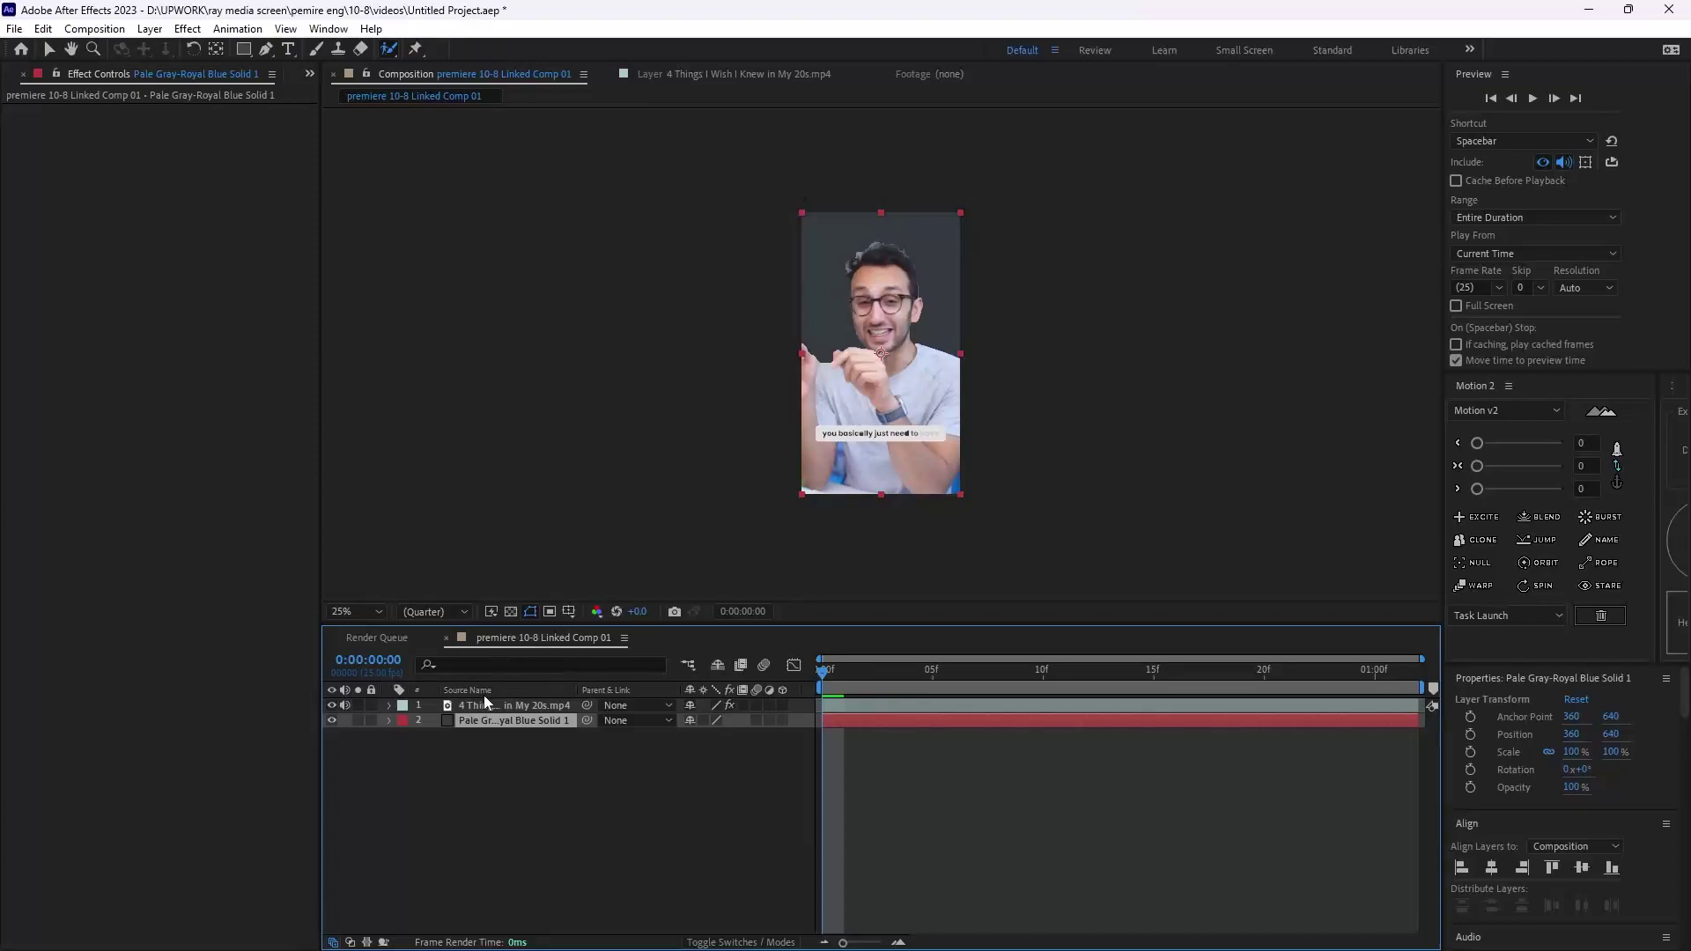
# Check the cut-out around the hair and keyframe the footage layer's Position to rise from below to 360, 640 at 0:00:00:08.
pyautogui.click(511, 706)
pyautogui.press('/')
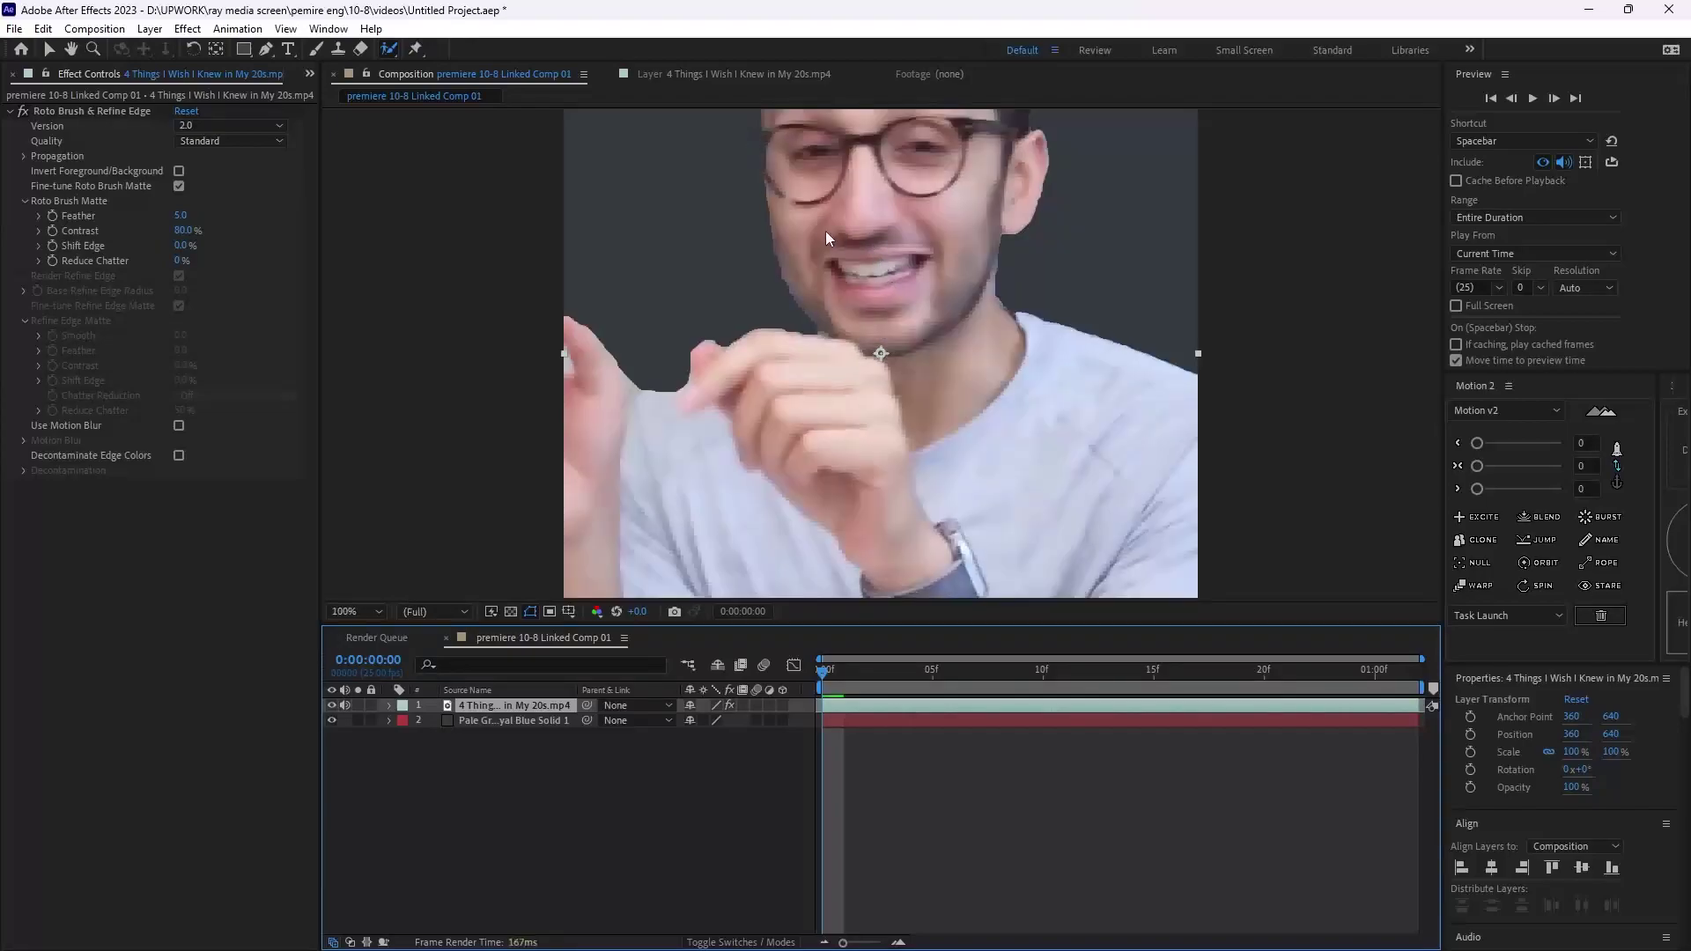
pyautogui.press('h')
pyautogui.moveTo(819, 230); pyautogui.dragTo(879, 475)
pyautogui.hotkey('alt', 'w')
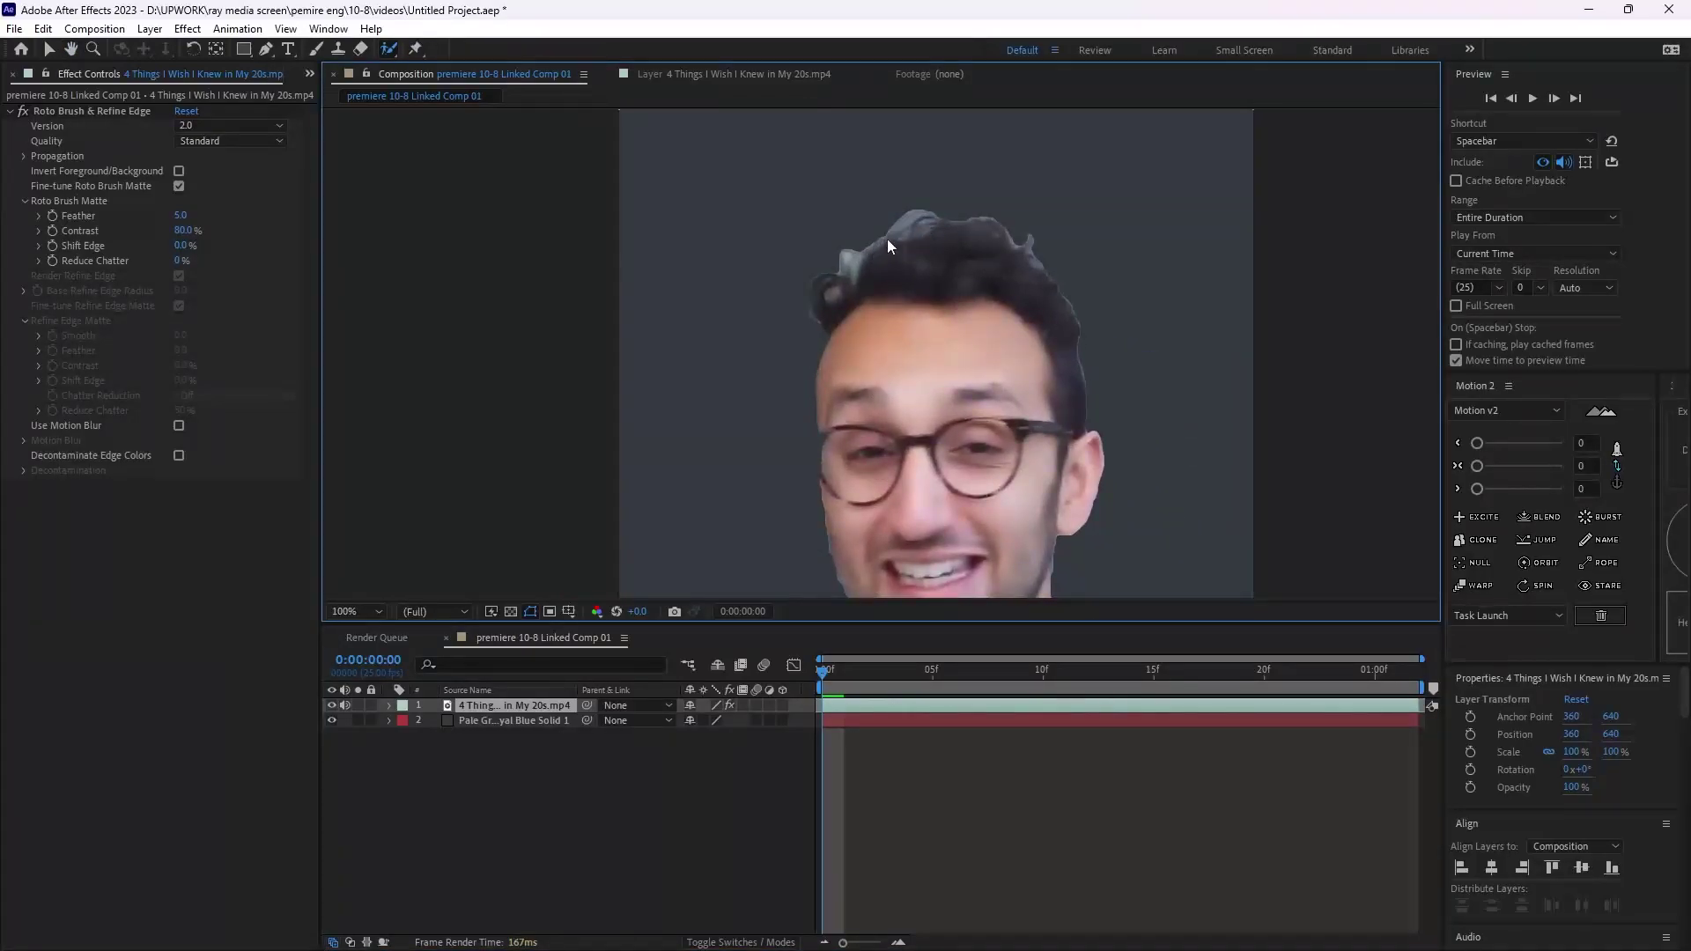
pyautogui.scroll(-4, 892, 352)
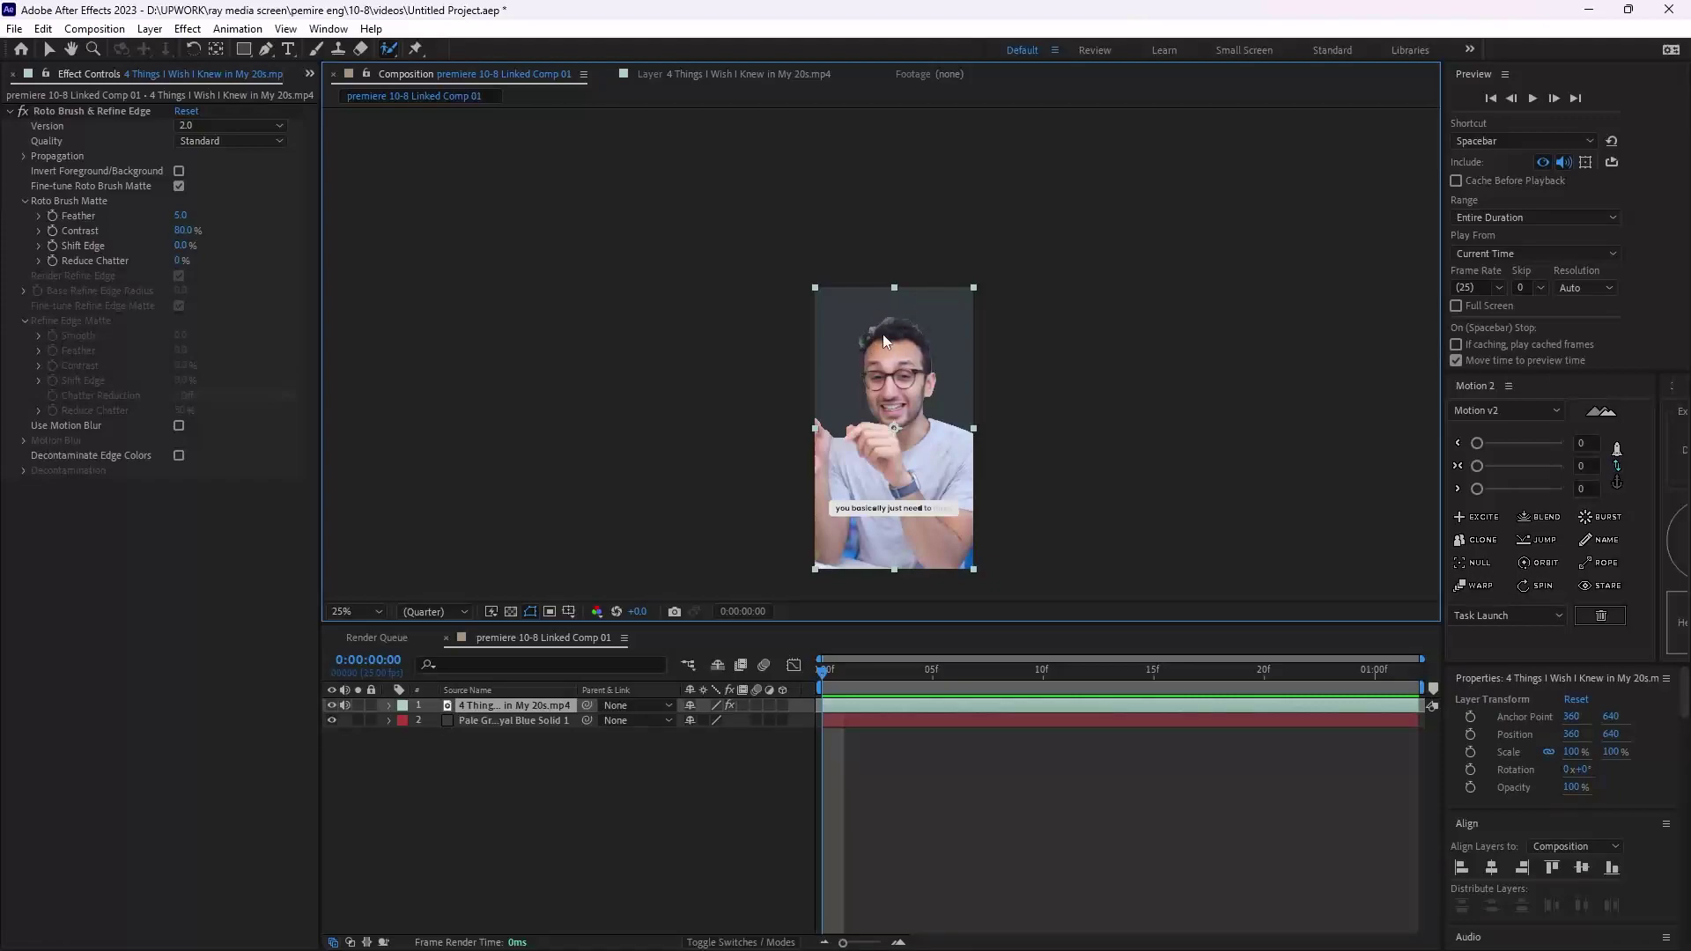
pyautogui.press('p')
pyautogui.moveTo(723, 719); pyautogui.dragTo(1644, 648)
# Switch to Premiere Pro, scrub the original clip to about 00:00:00:24 for reference, and return to After Effects.
pyautogui.hotkey('alt', 'Tab')
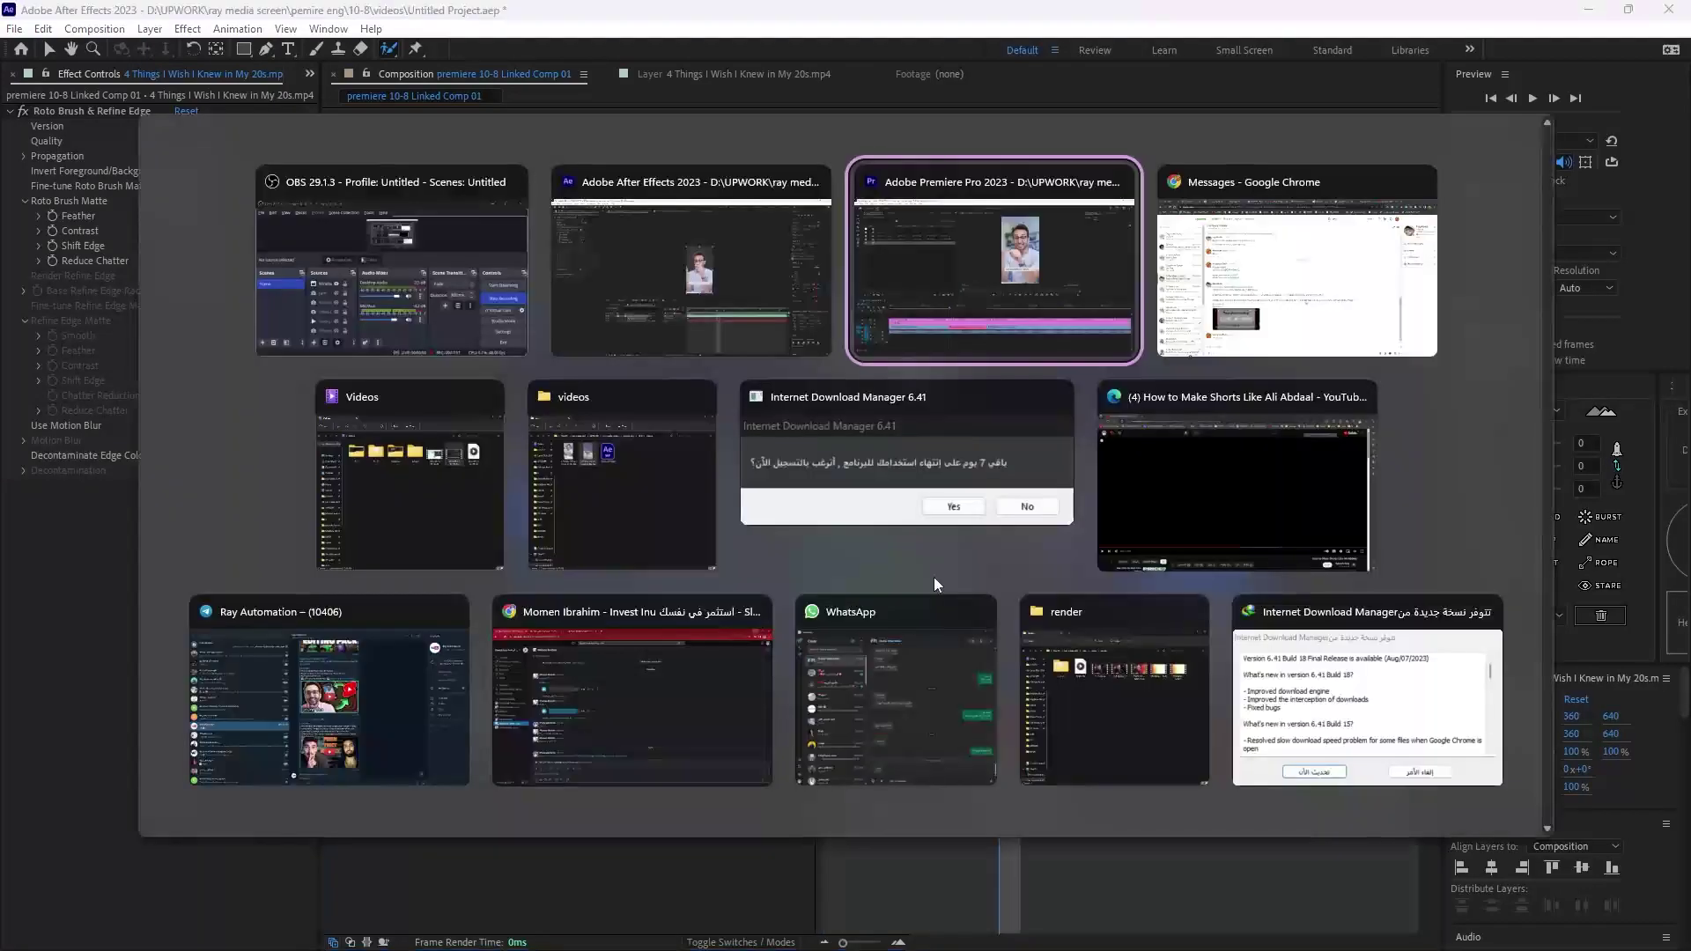
pyautogui.moveTo(564, 656); pyautogui.dragTo(425, 726)
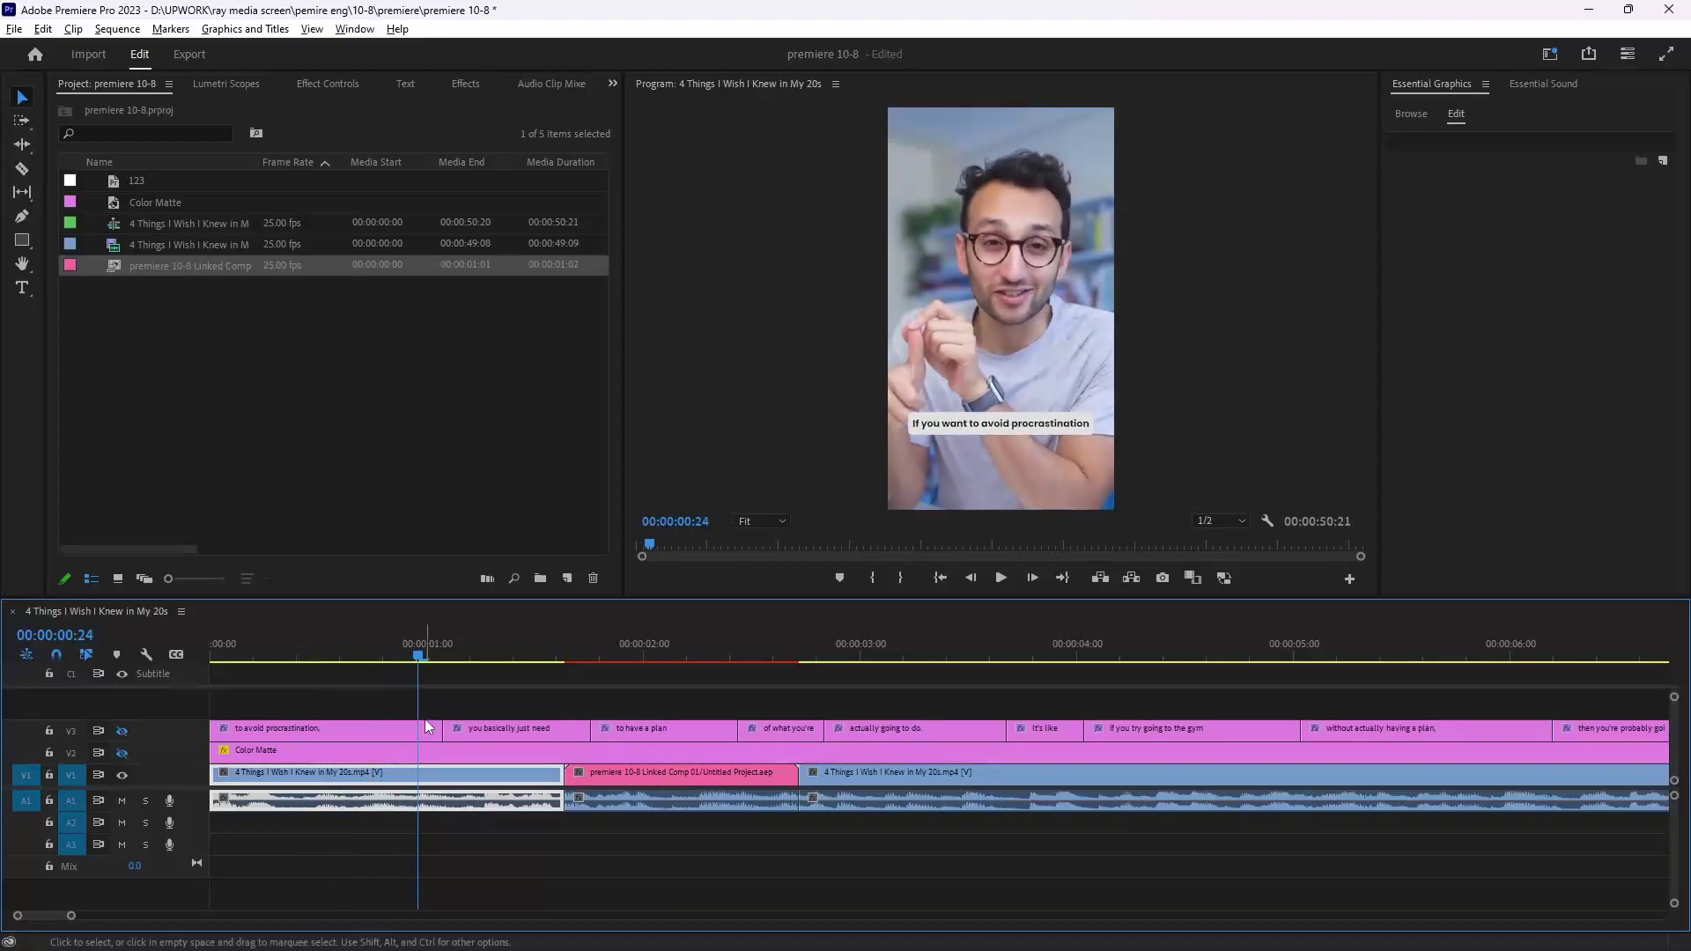
pyautogui.hotkey('alt', 'Tab')
pyautogui.hotkey('alt', 'Tab')
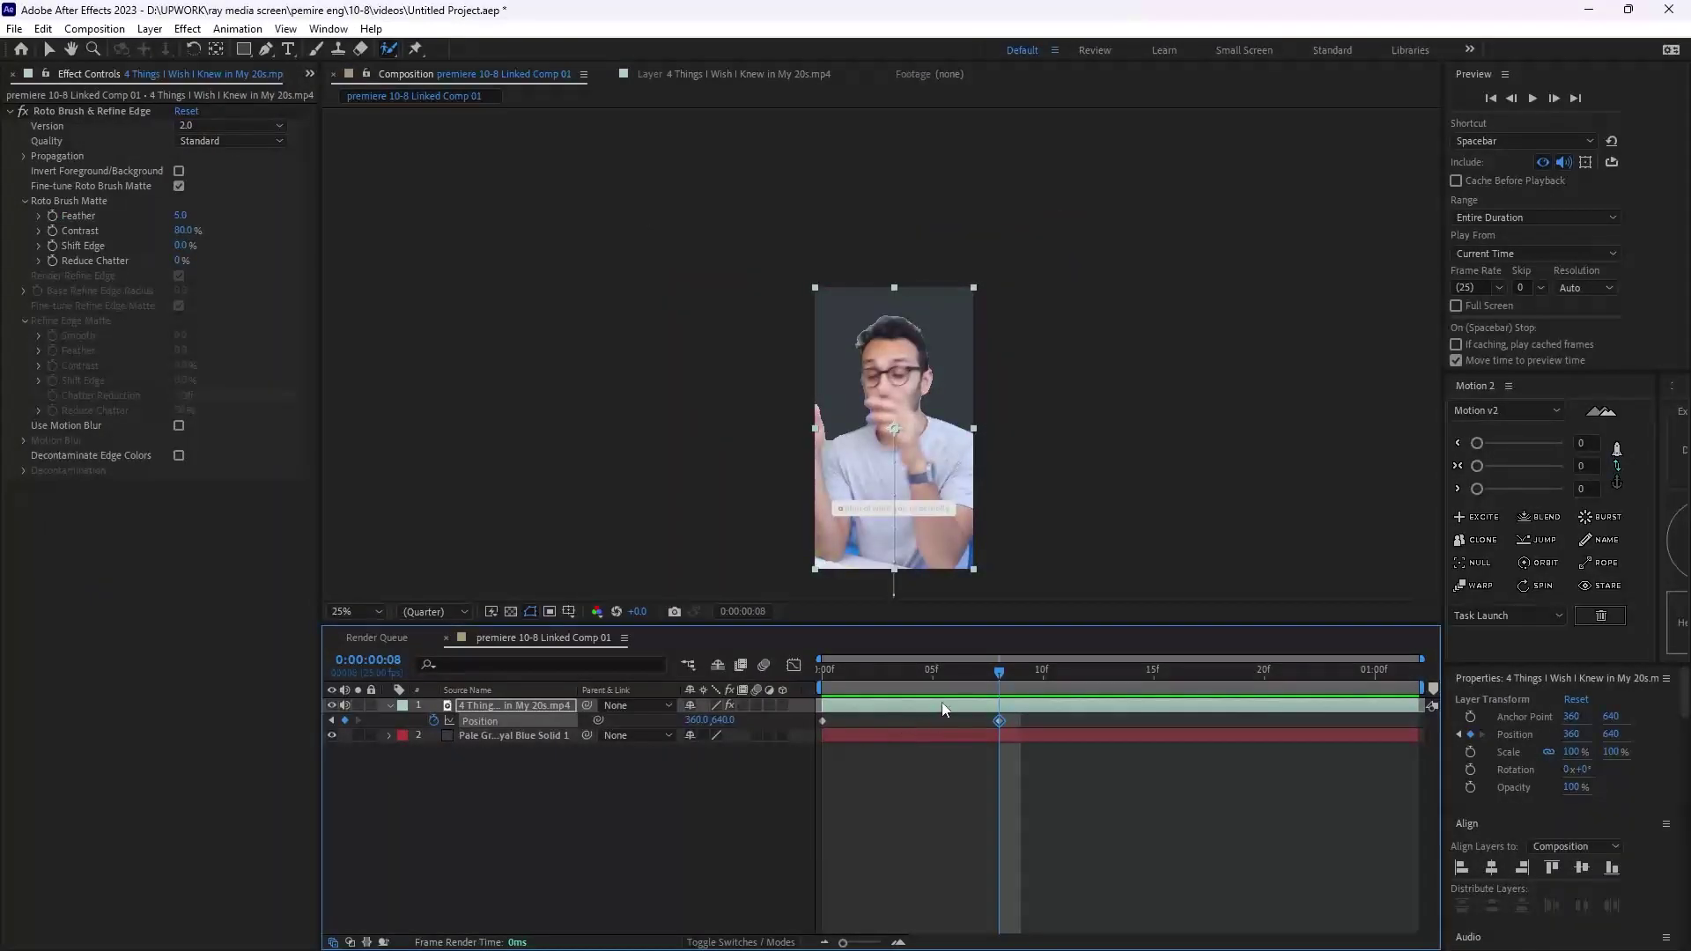
# Duplicate the cut-out footage layer that carries the Position animation.
pyautogui.click(943, 707)
pyautogui.hotkey('ctrl', 'd')
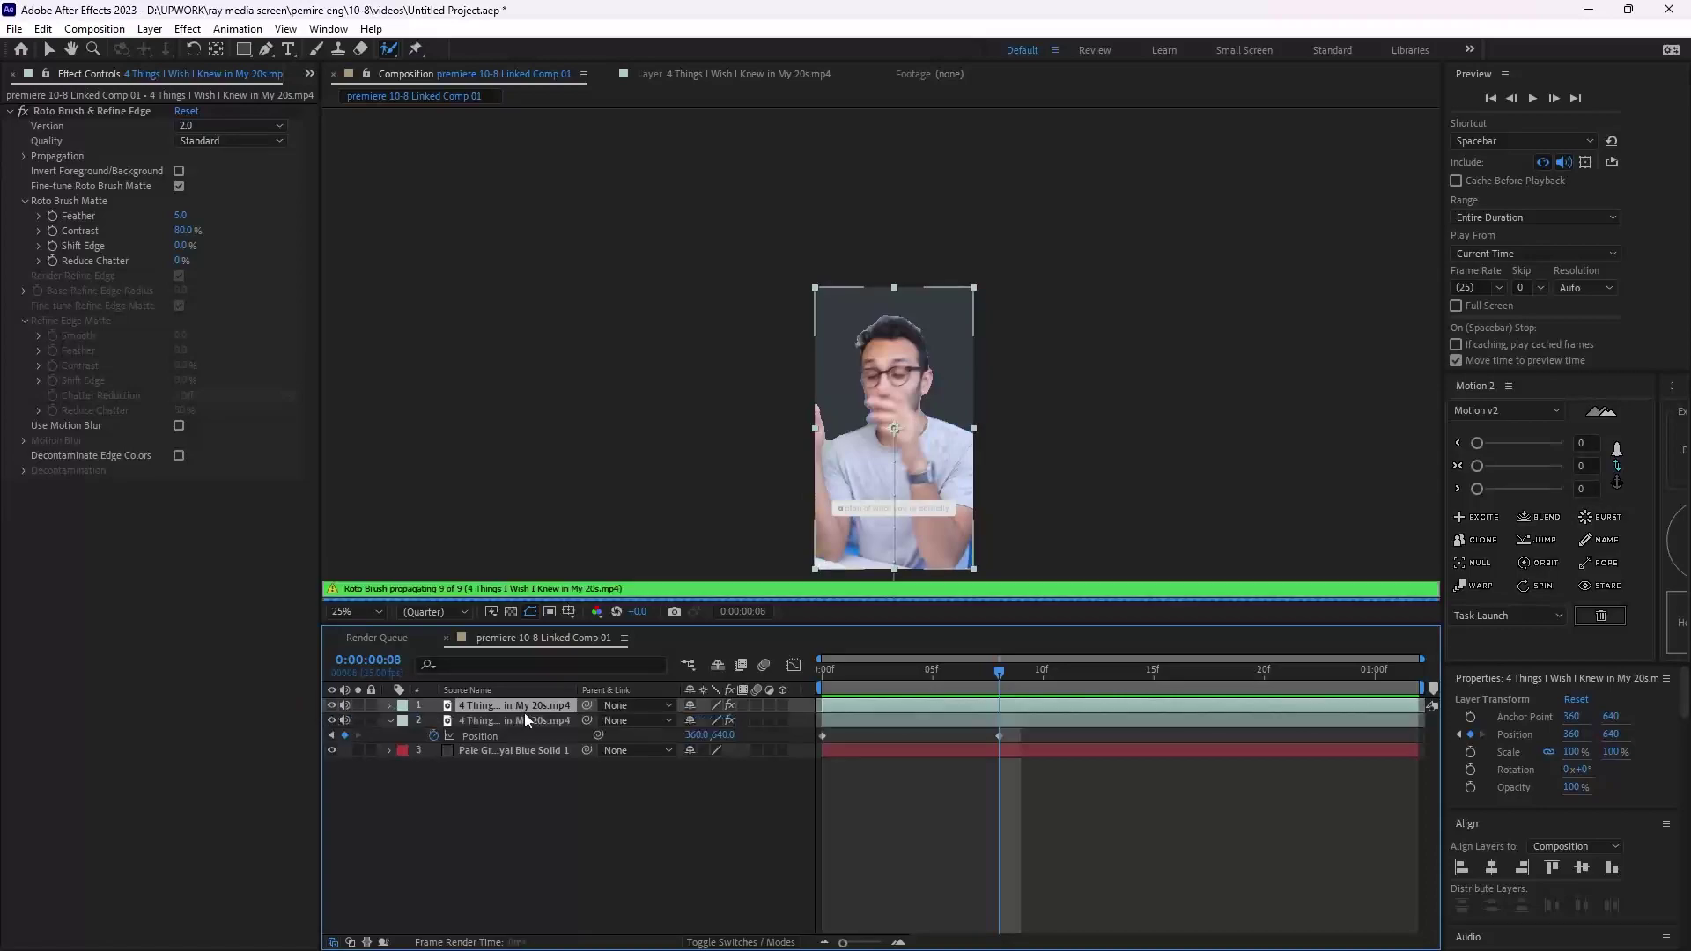
# Place the unanimated duplicate footage layer beneath the animated cut-out layer and turn off its Roto Brush & Refine Edge effect.
pyautogui.click(515, 721)
pyautogui.hotkey('ctrl', ']')
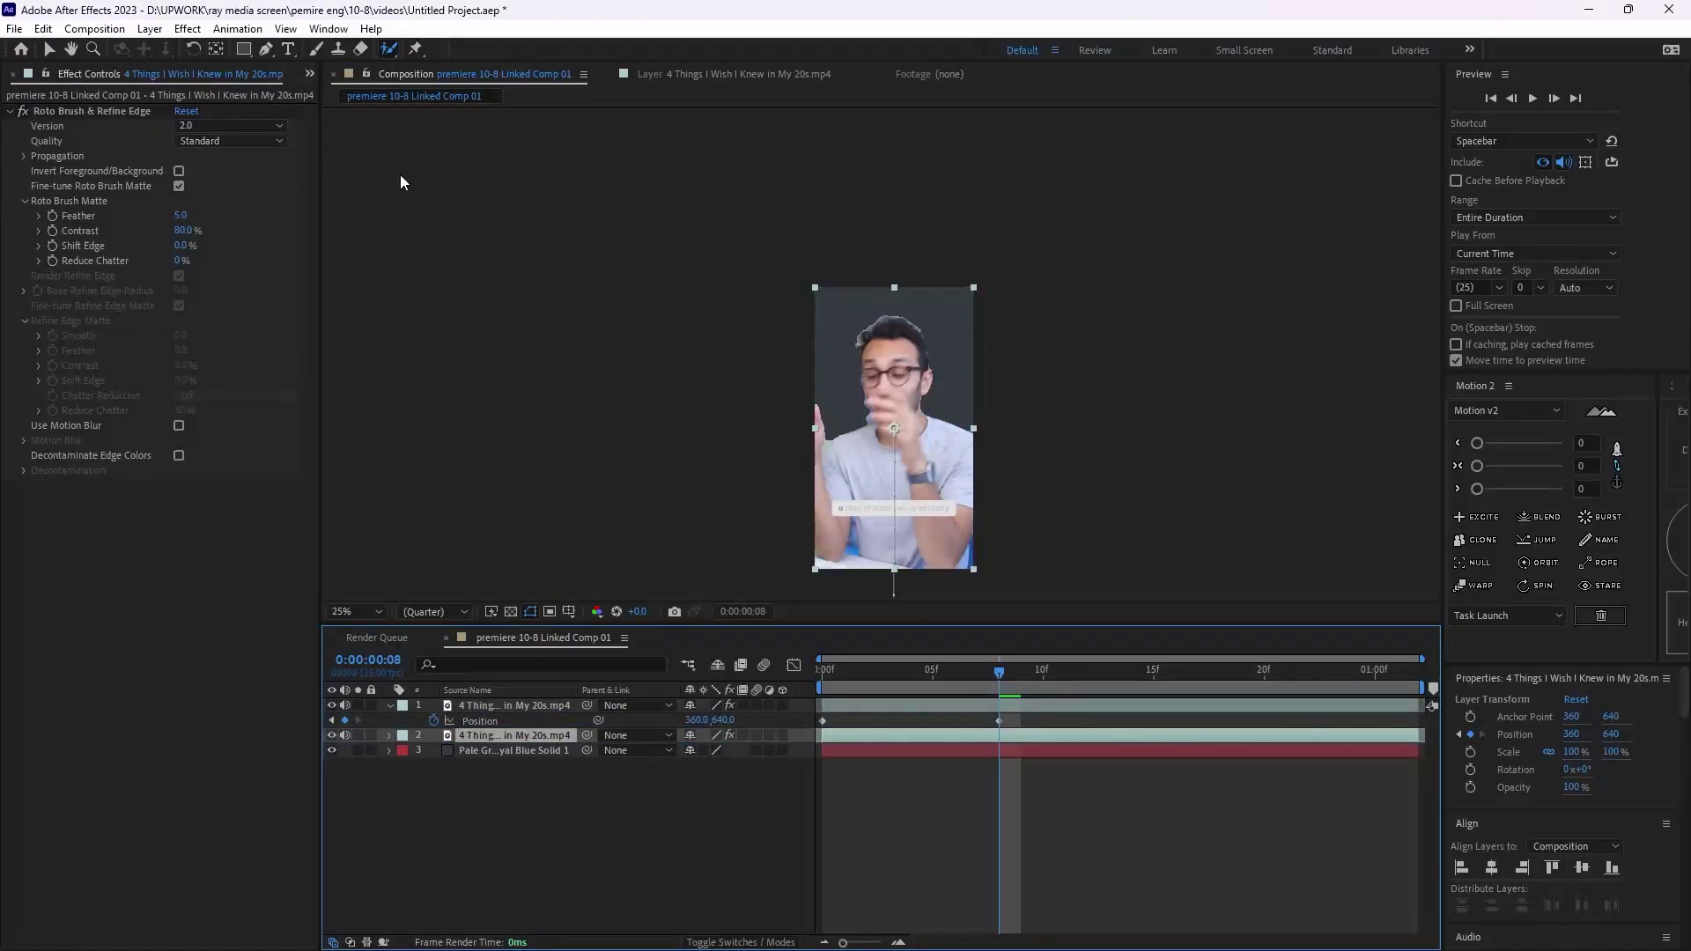
pyautogui.click(23, 112)
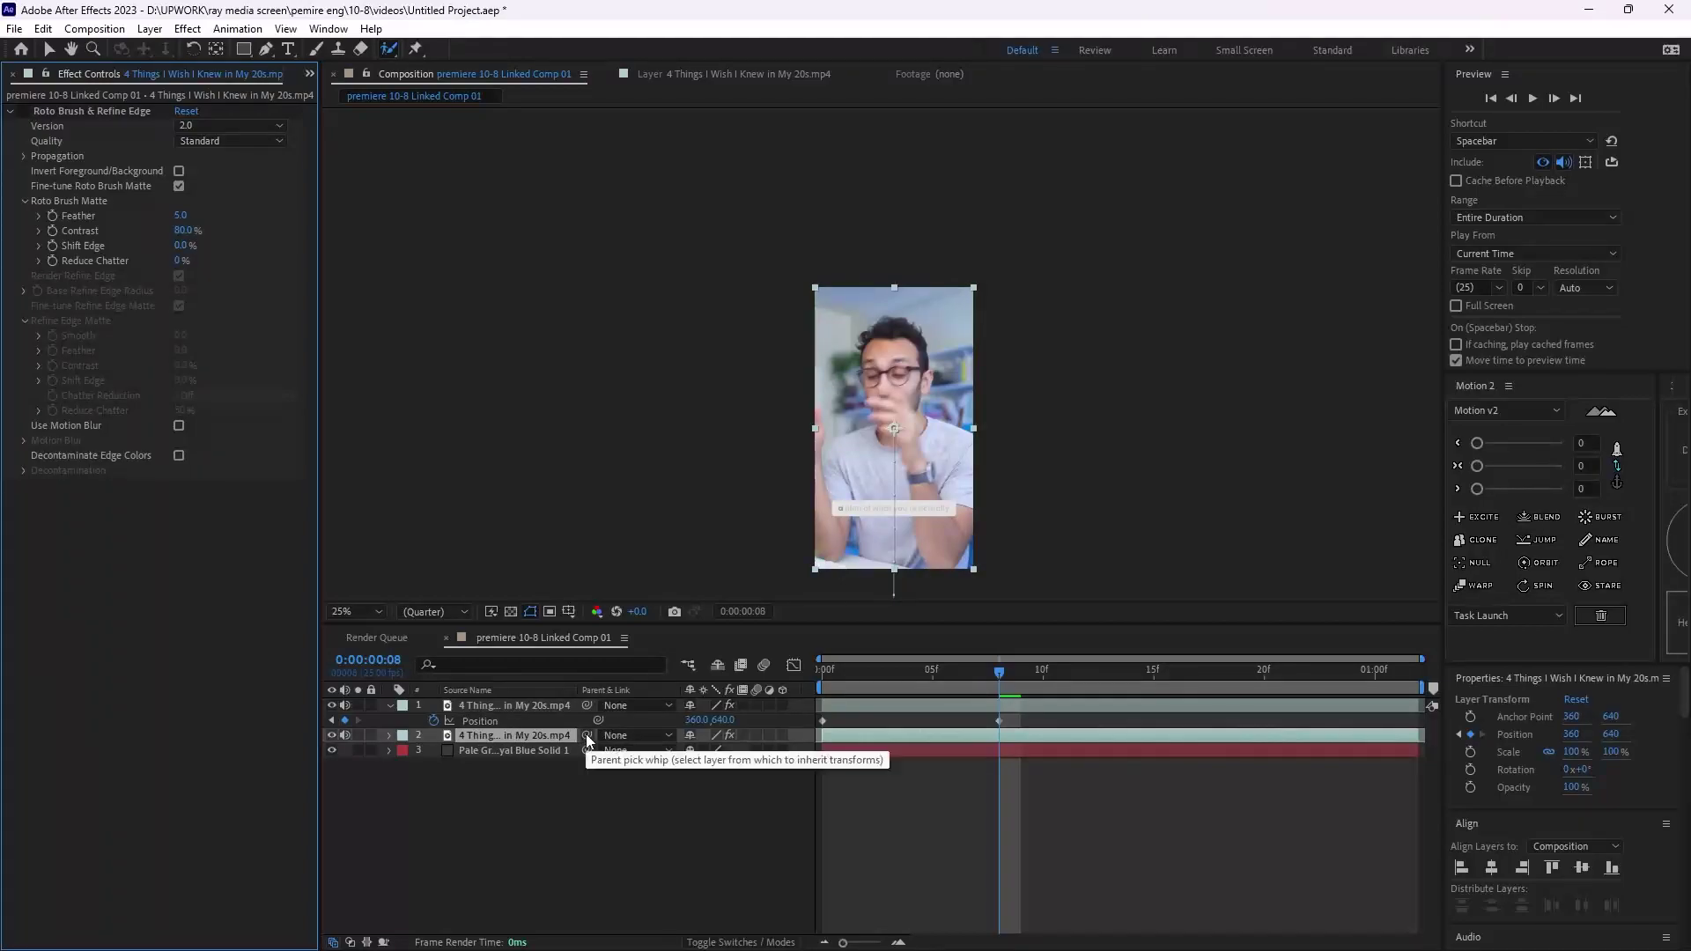
# Parent the full-background footage layer to the animated cut-out layer and trim its start to 0:00:00:08.
pyautogui.moveTo(587, 737); pyautogui.dragTo(514, 705)
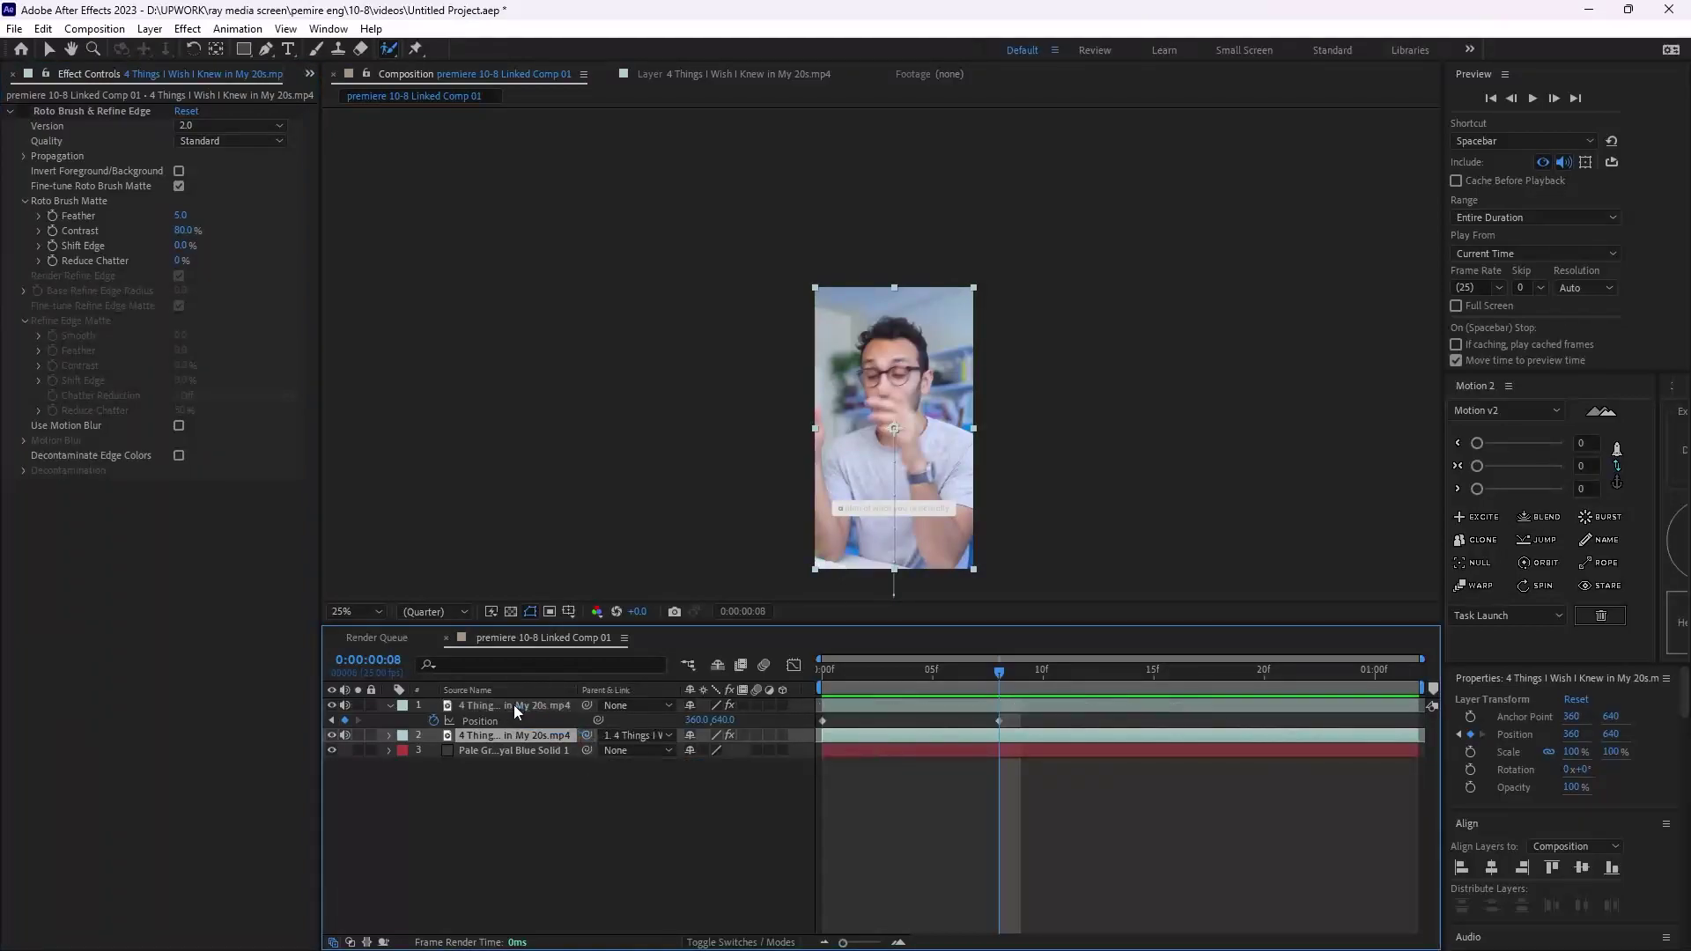
pyautogui.moveTo(987, 675)
pyautogui.mouseDown()
pyautogui.moveTo(869, 705)
pyautogui.moveTo(999, 679)
pyautogui.mouseUp()
pyautogui.click(916, 789)
pyautogui.click(916, 734)
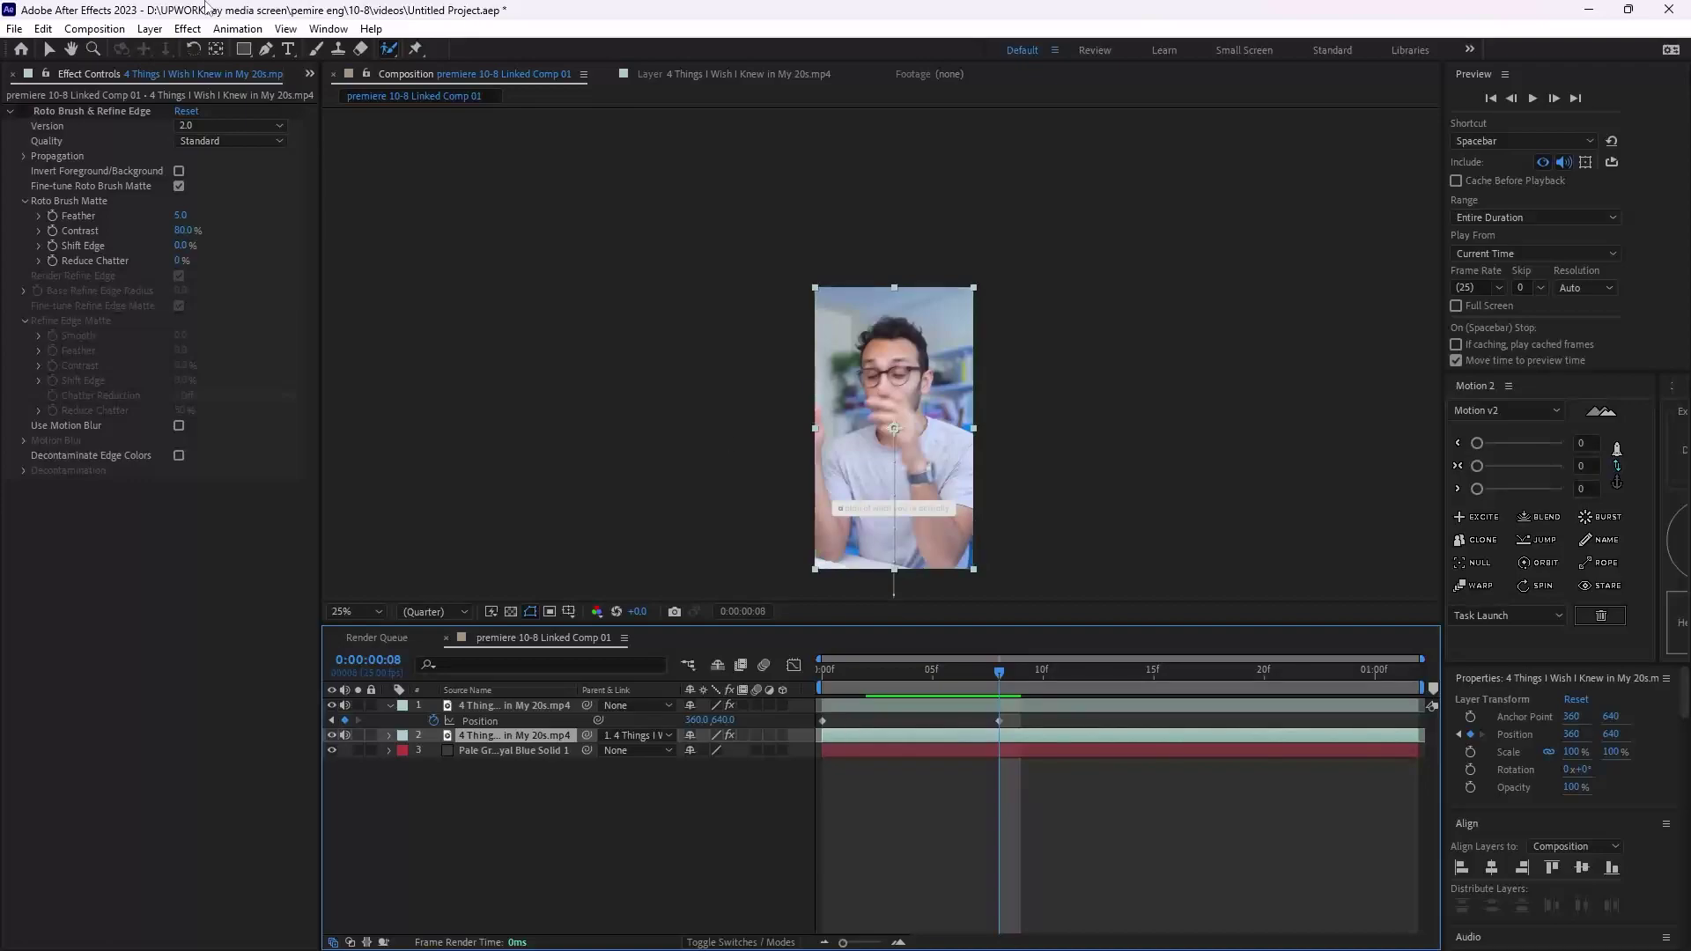
pyautogui.hotkey('alt', '[')
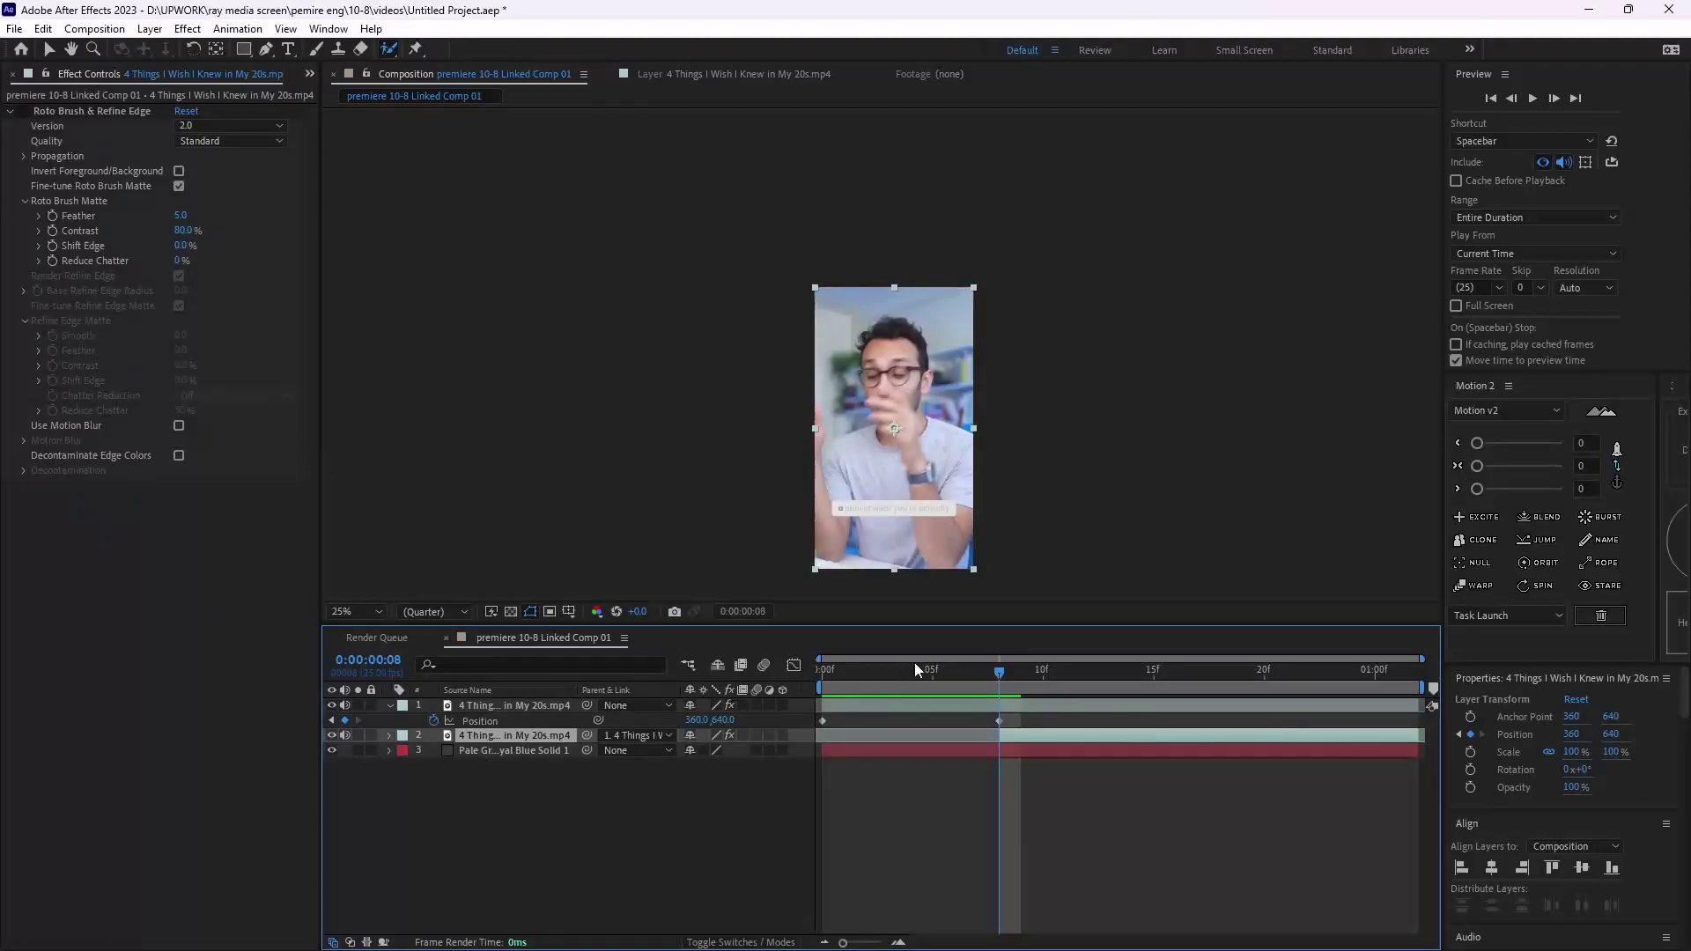
pyautogui.moveTo(915, 662); pyautogui.dragTo(997, 674)
# Move the solid between the two footage layers and keyframe its Opacity from 100% at 0:00:00:08 to 0% at 0:00:00:12.
pyautogui.click(532, 752)
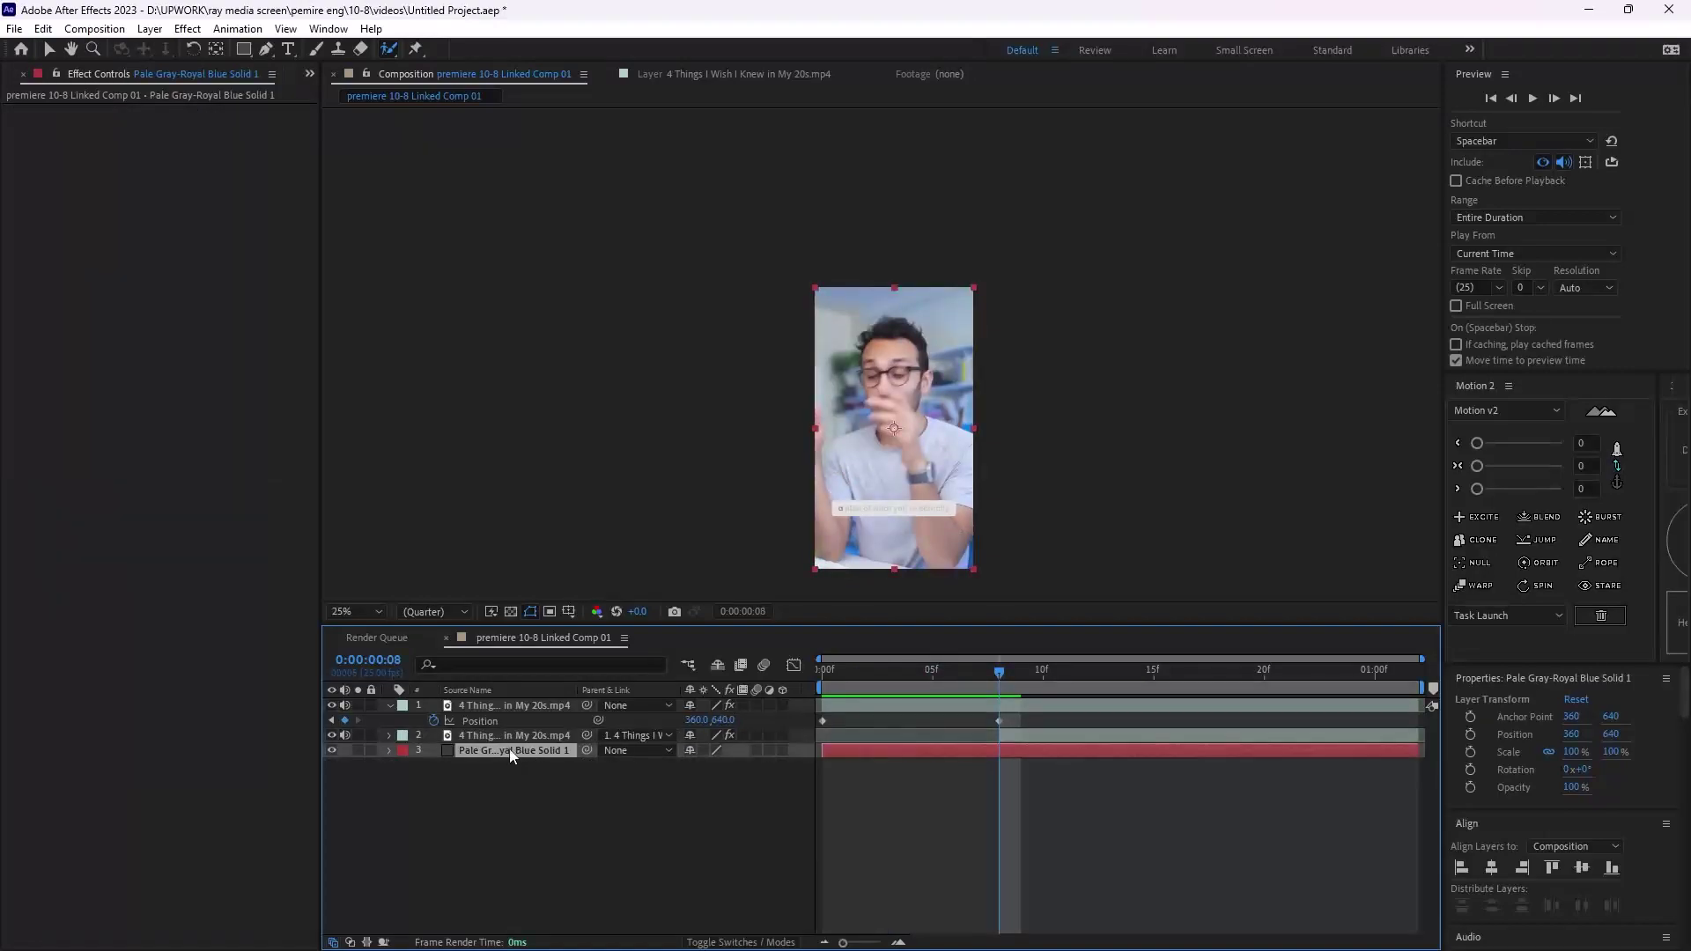
pyautogui.moveTo(511, 756); pyautogui.dragTo(509, 729)
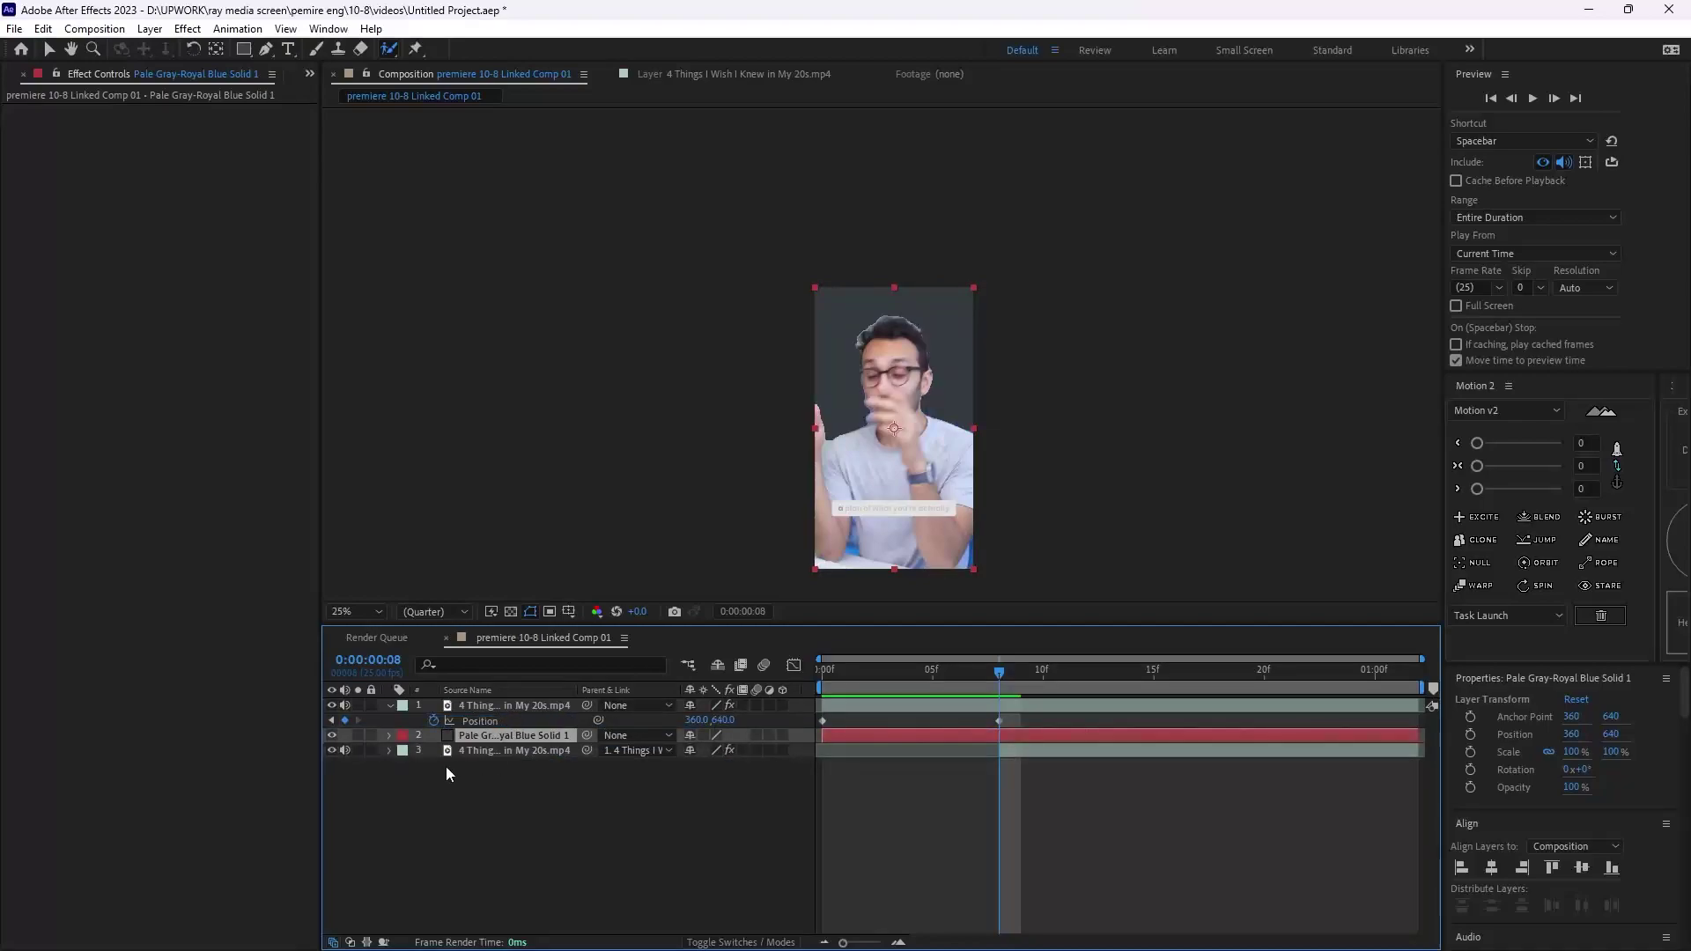
pyautogui.hotkey('alt', 'shift', 't')
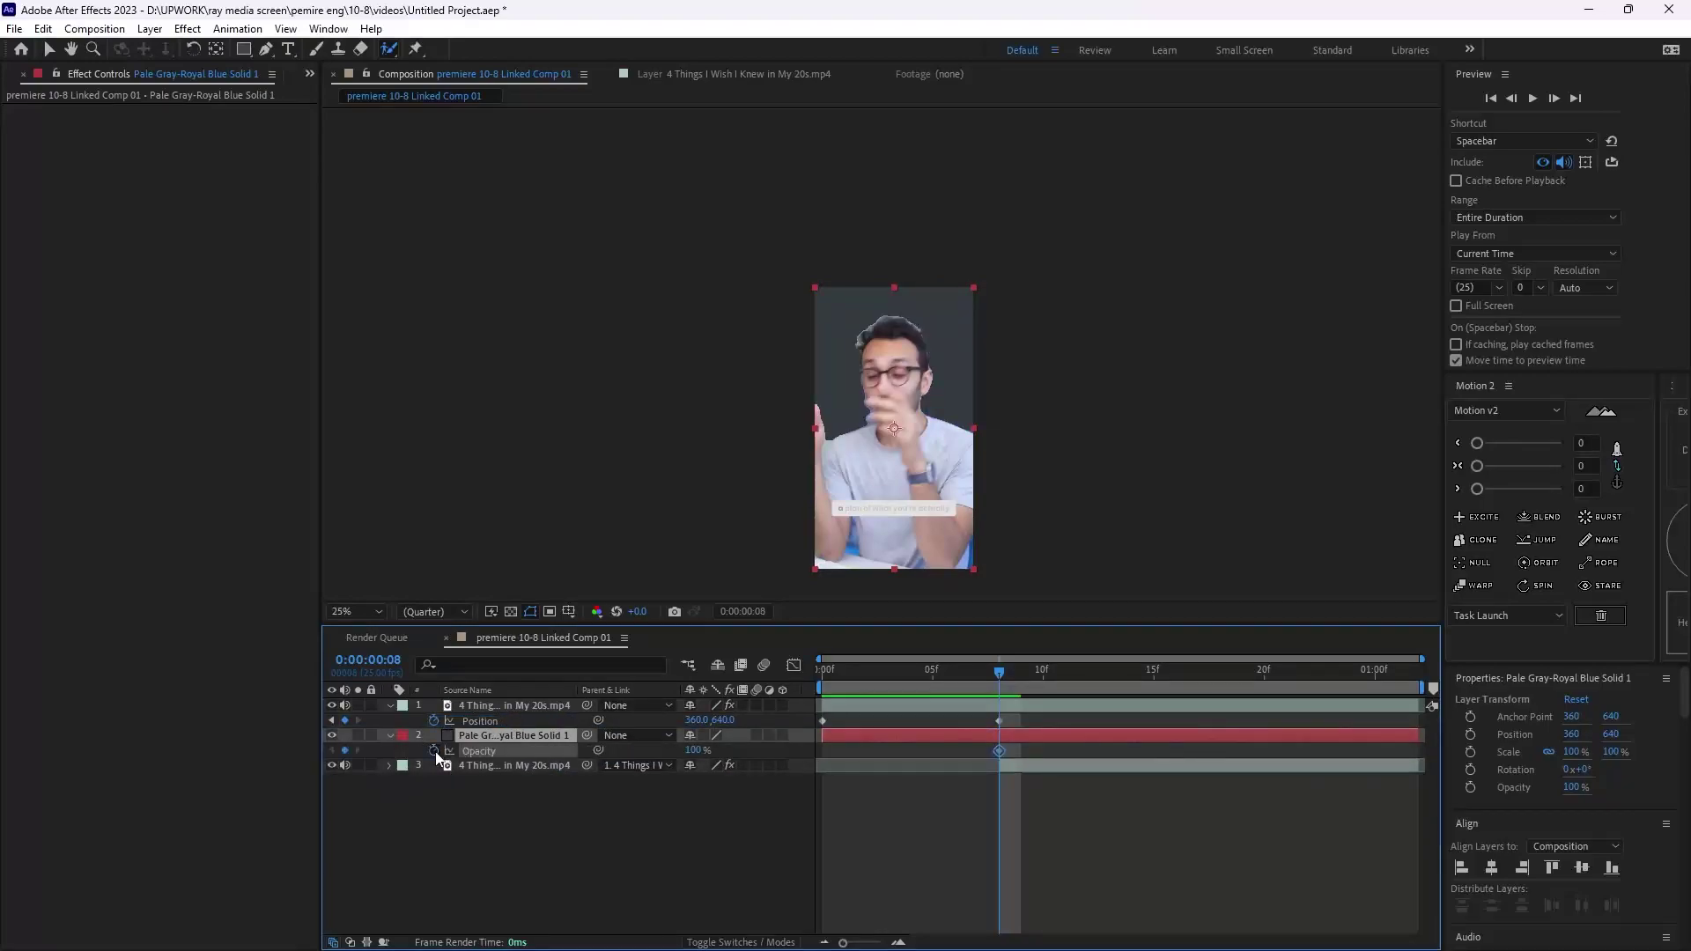
pyautogui.moveTo(1001, 675); pyautogui.dragTo(1087, 673)
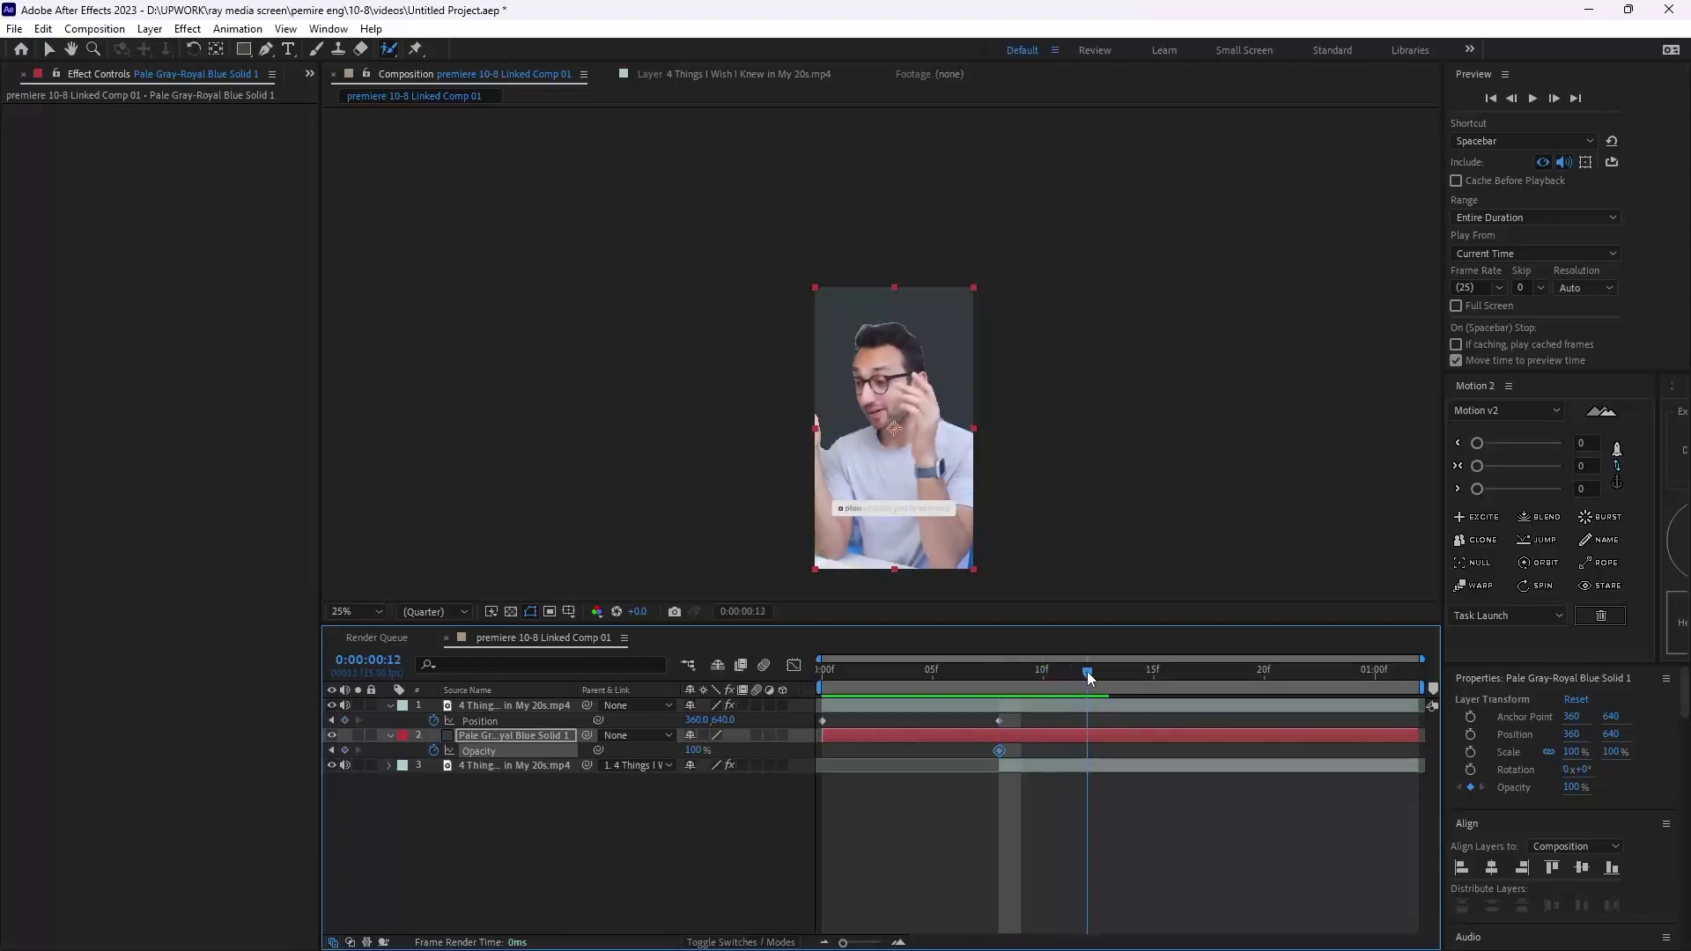
pyautogui.moveTo(694, 747); pyautogui.dragTo(634, 751)
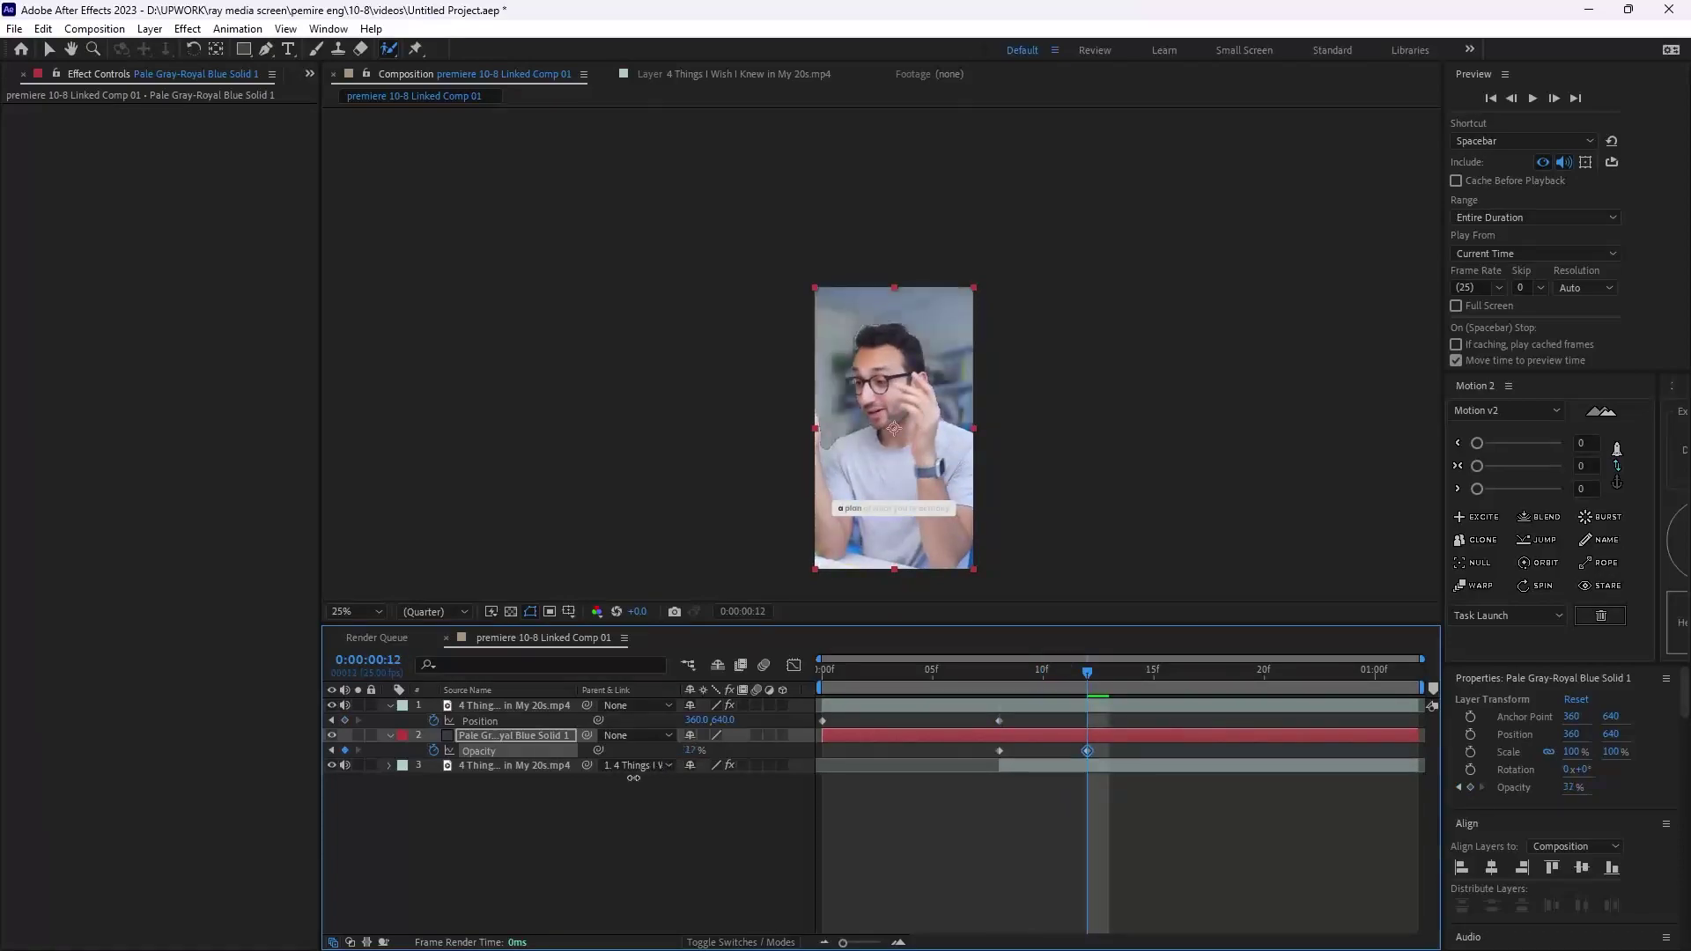
# Preview the transition from the solid backdrop to the real background around 0:00:00:09 to 0:00:00:13.
pyautogui.press('space')
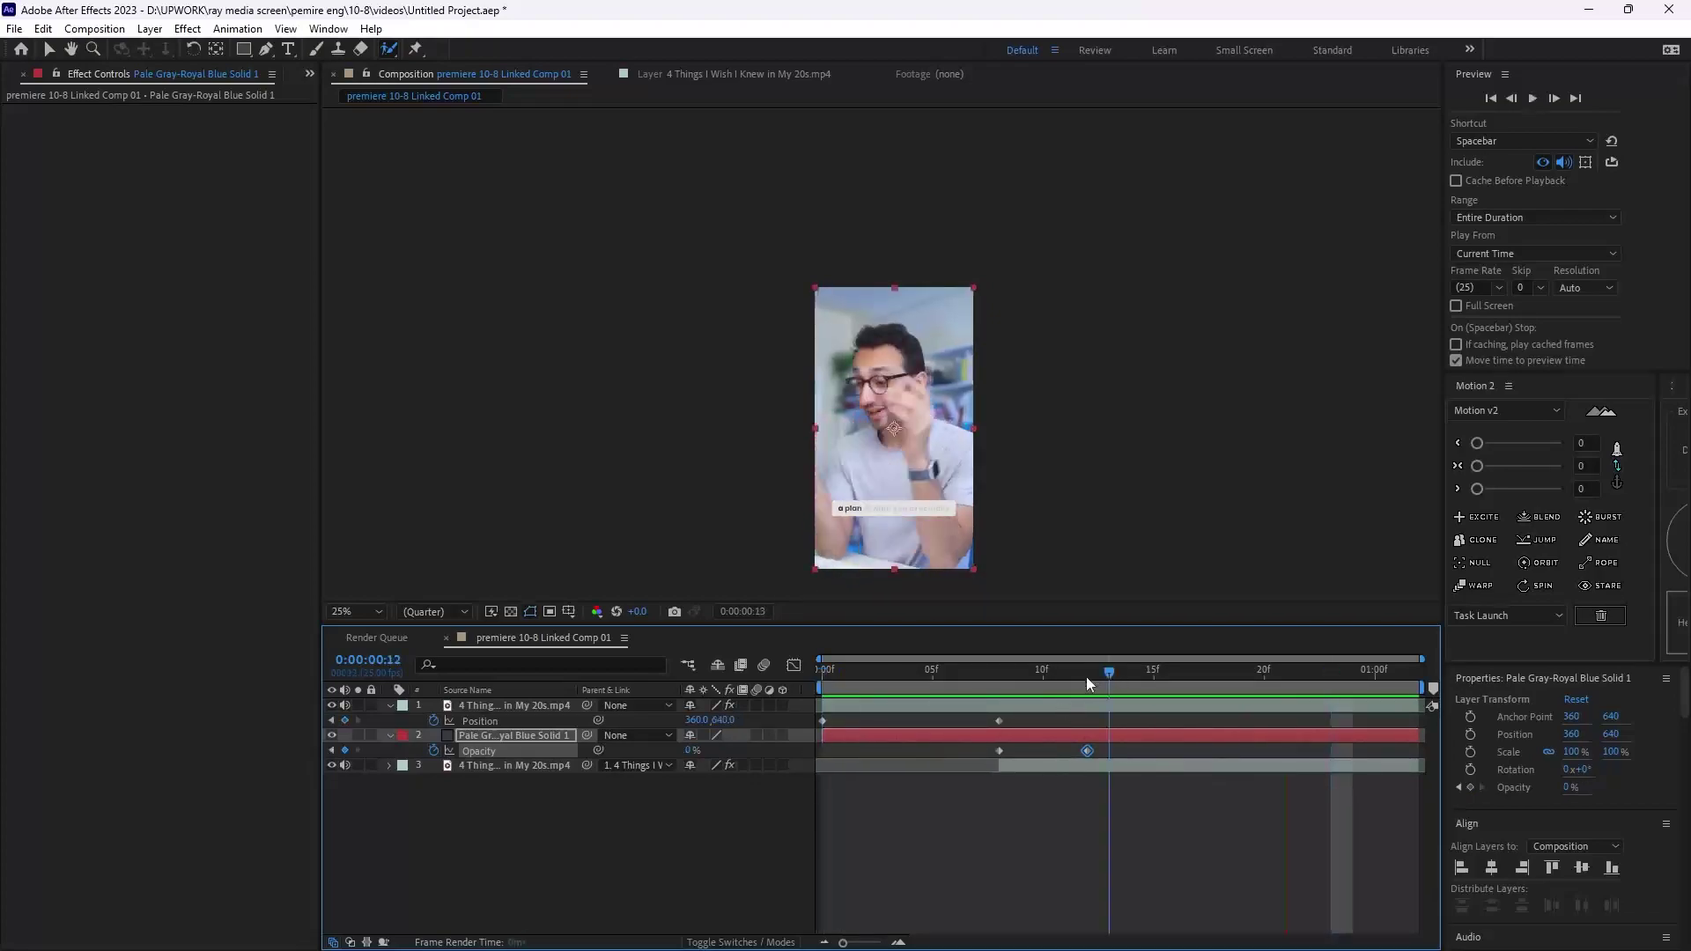
pyautogui.press('space')
pyautogui.press('space')
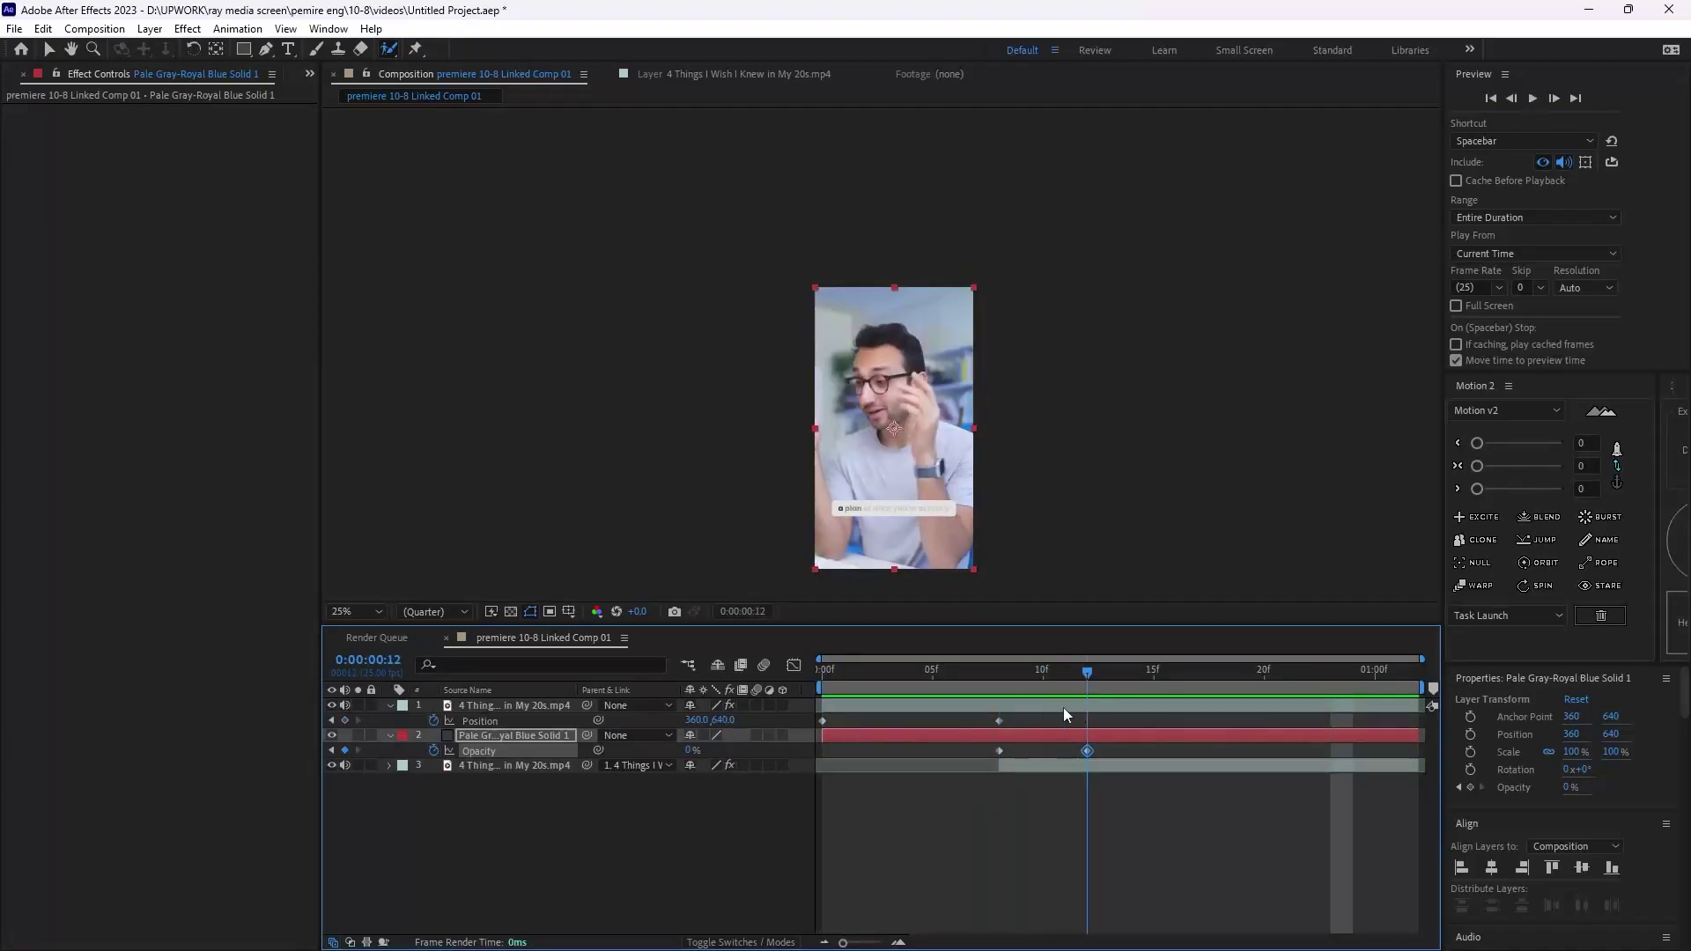
pyautogui.press('space')
pyautogui.press('space')
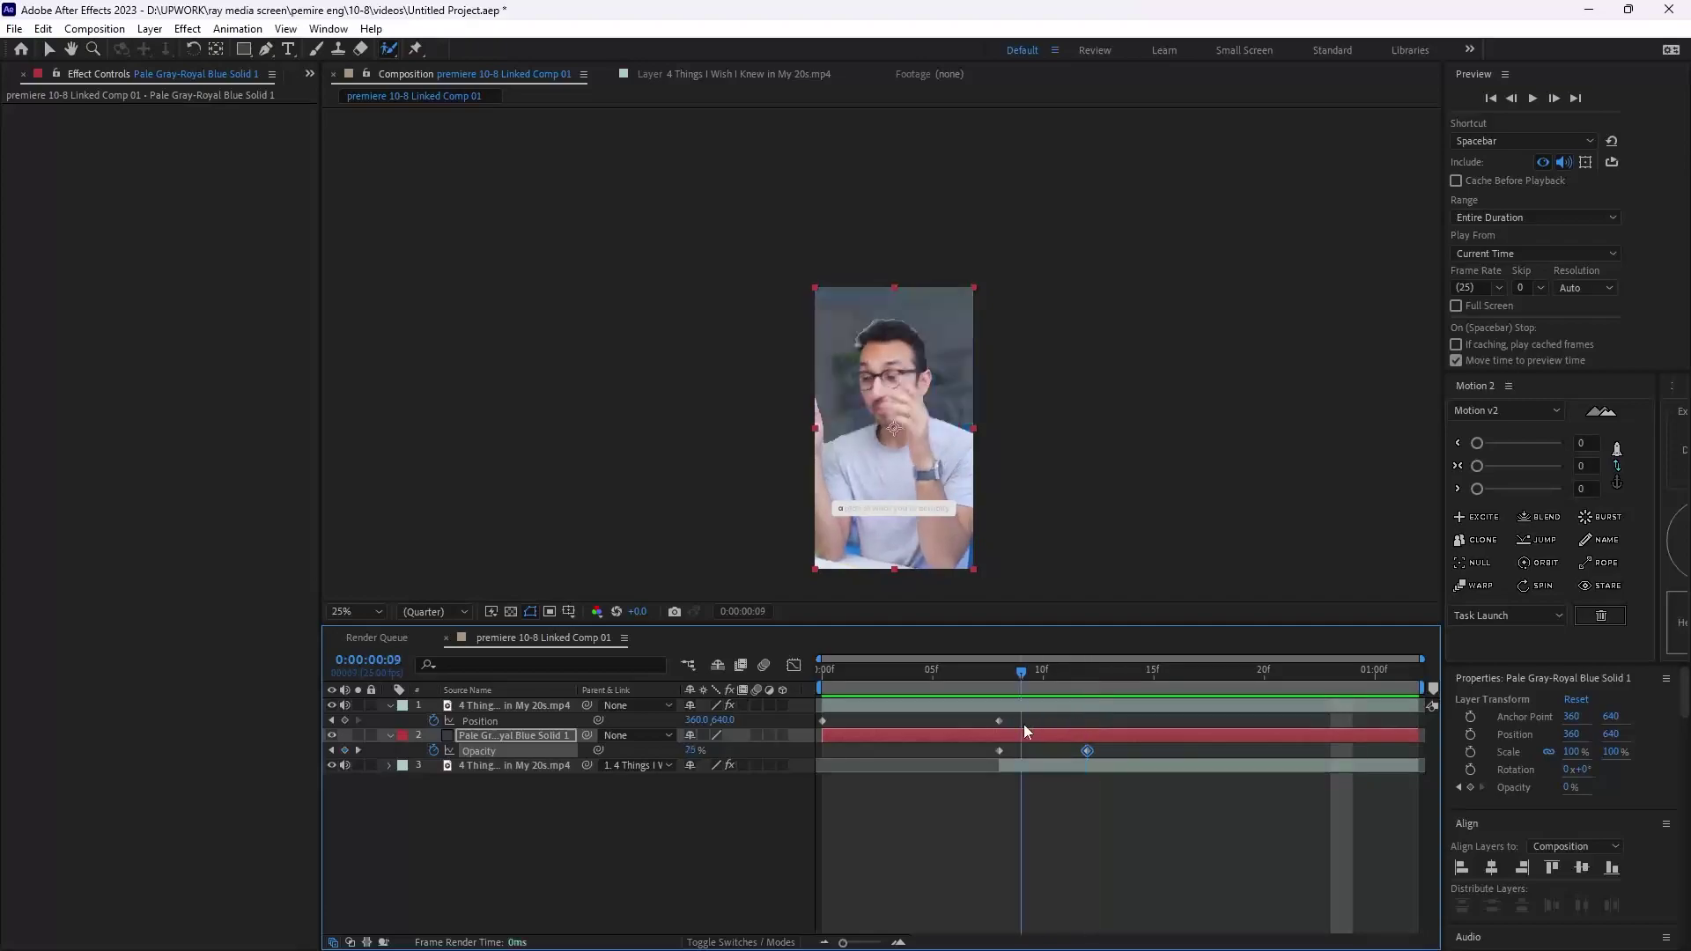
pyautogui.press('space')
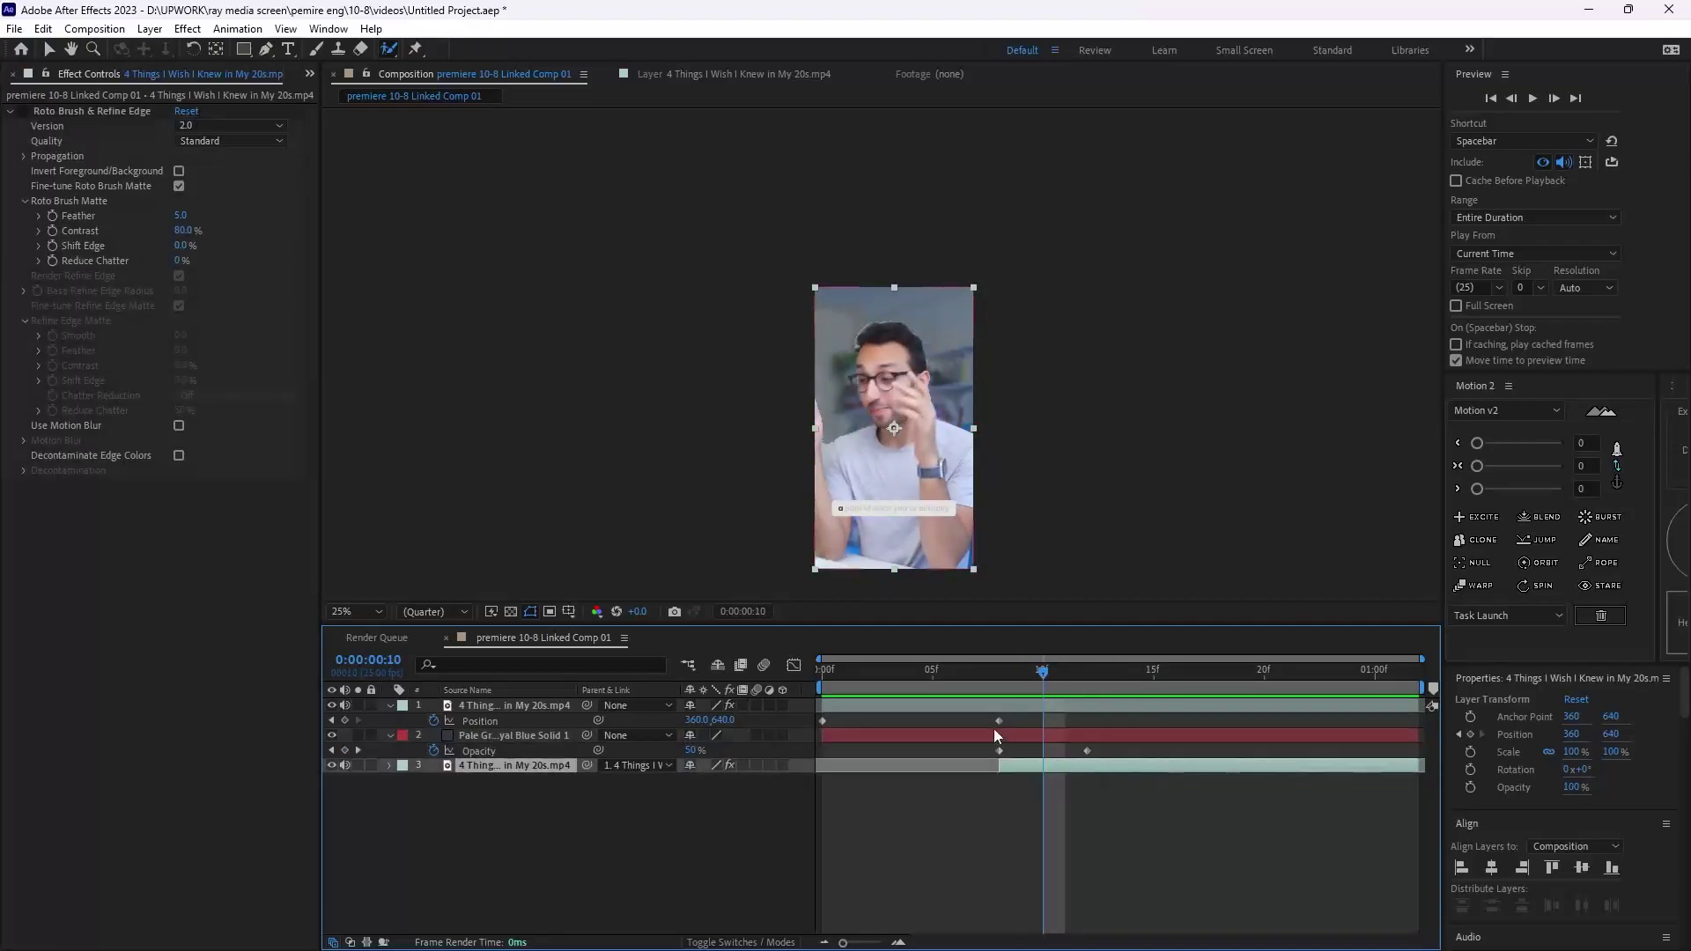
# Switch to Premiere Pro and review the short from its opening through the gym shot between 00:00:04:06 and 00:00:05:04.
pyautogui.hotkey('alt', 'Tab')
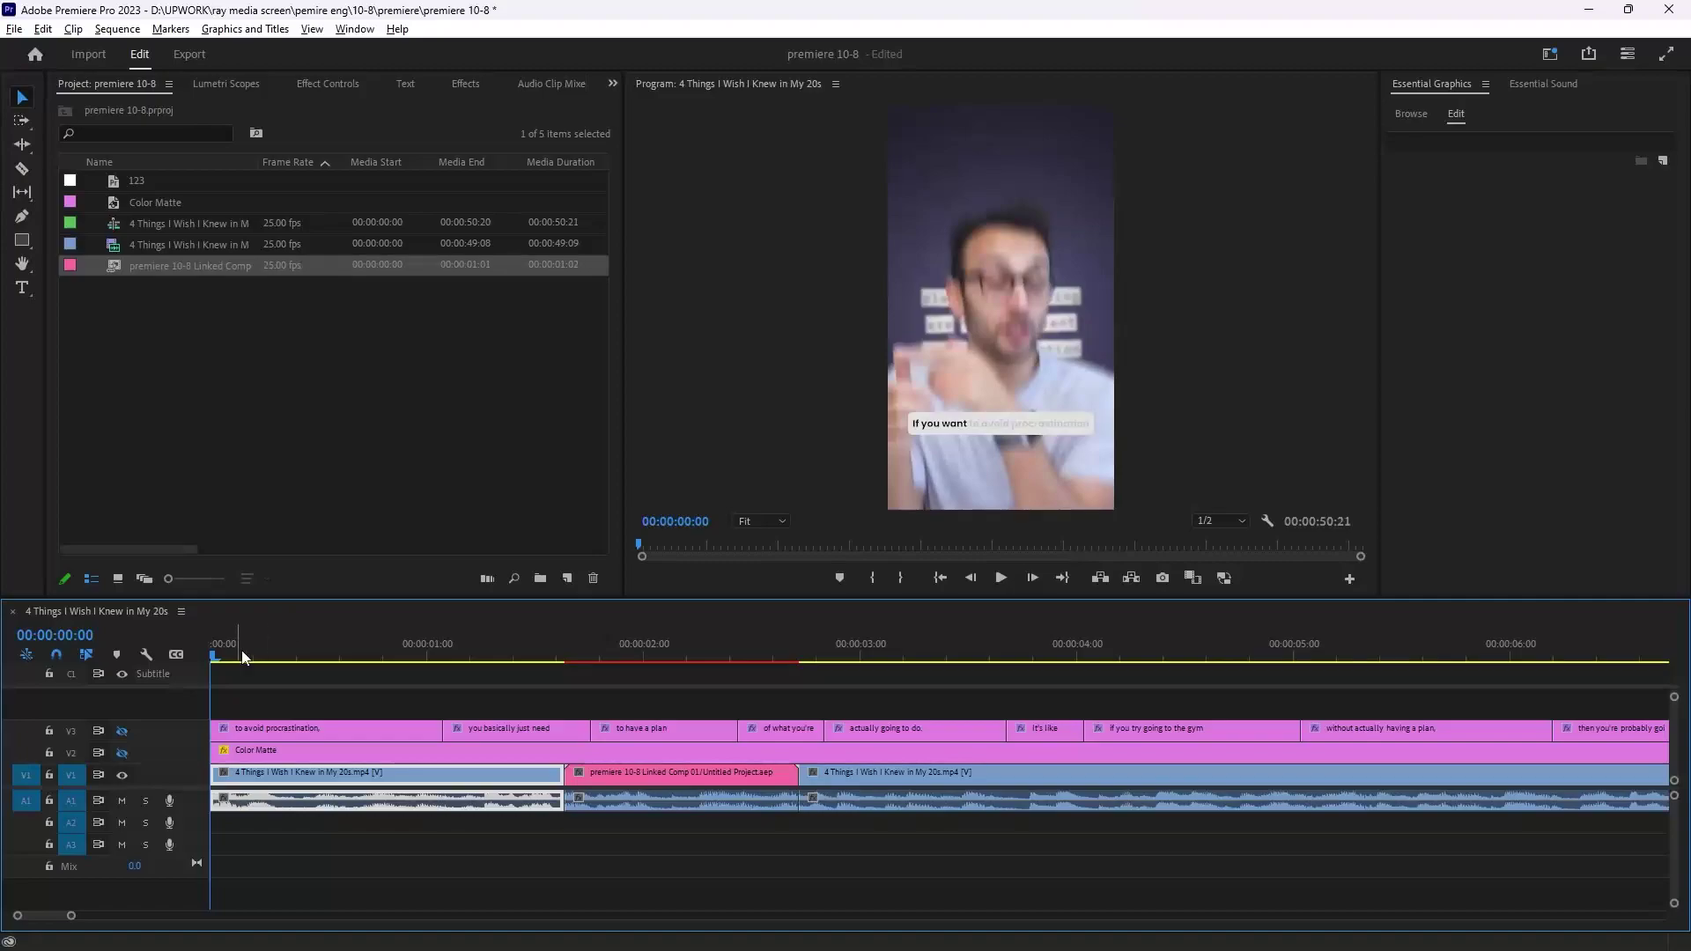
pyautogui.moveTo(241, 650); pyautogui.dragTo(331, 652)
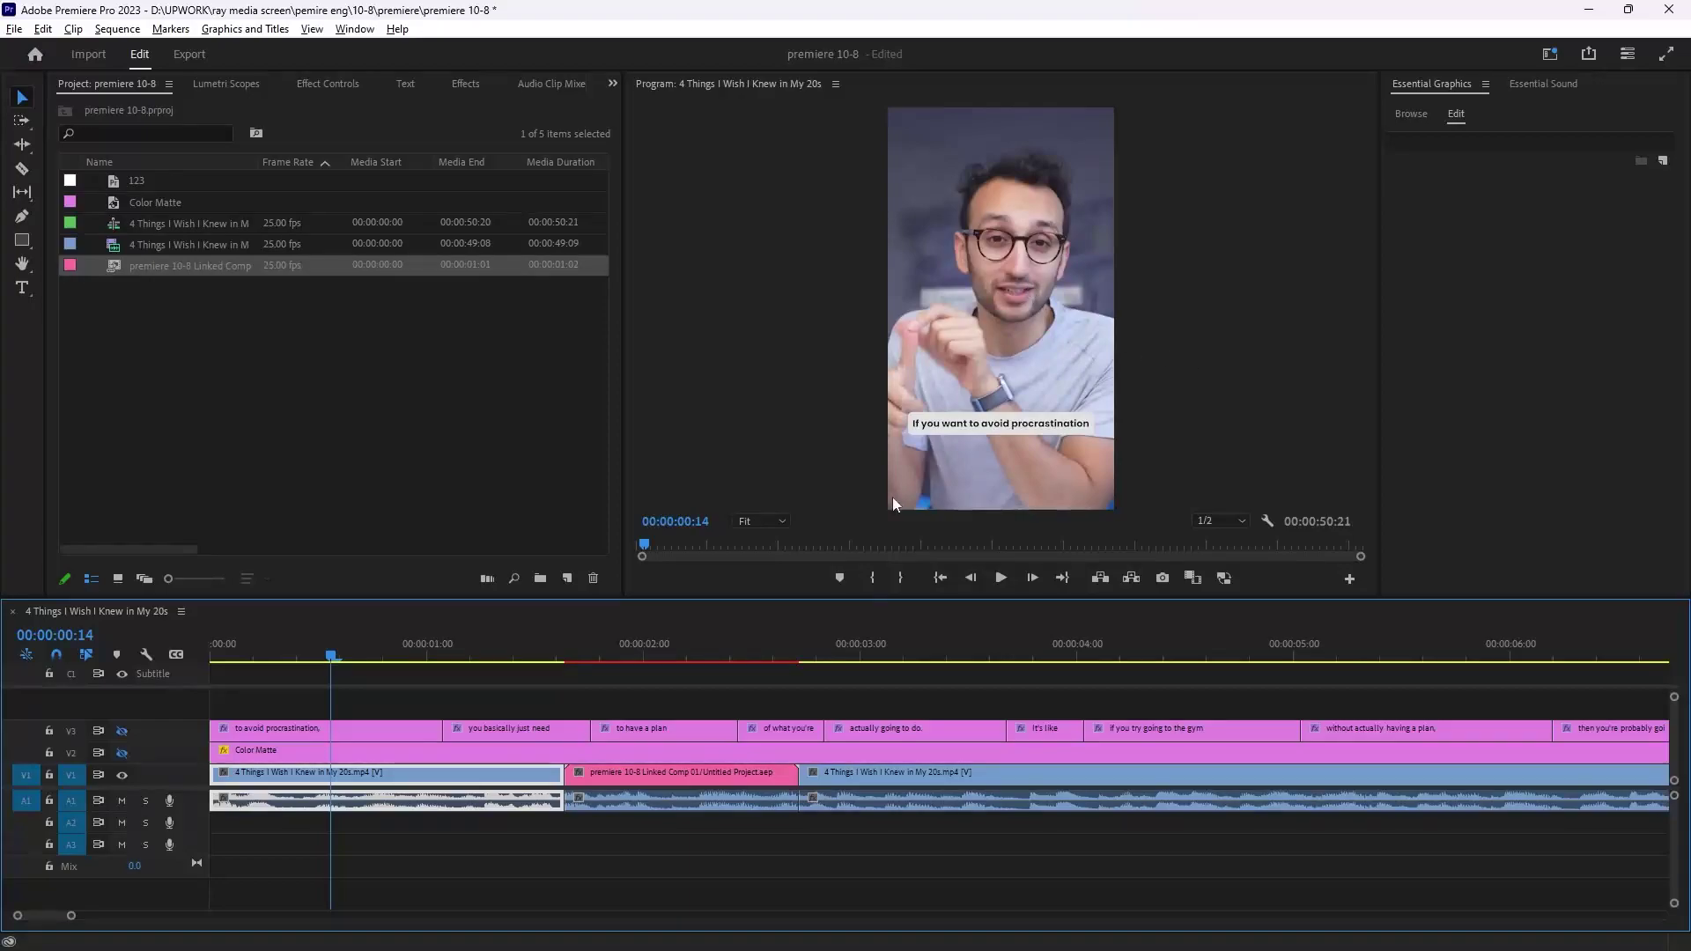
pyautogui.moveTo(304, 656); pyautogui.dragTo(1121, 611)
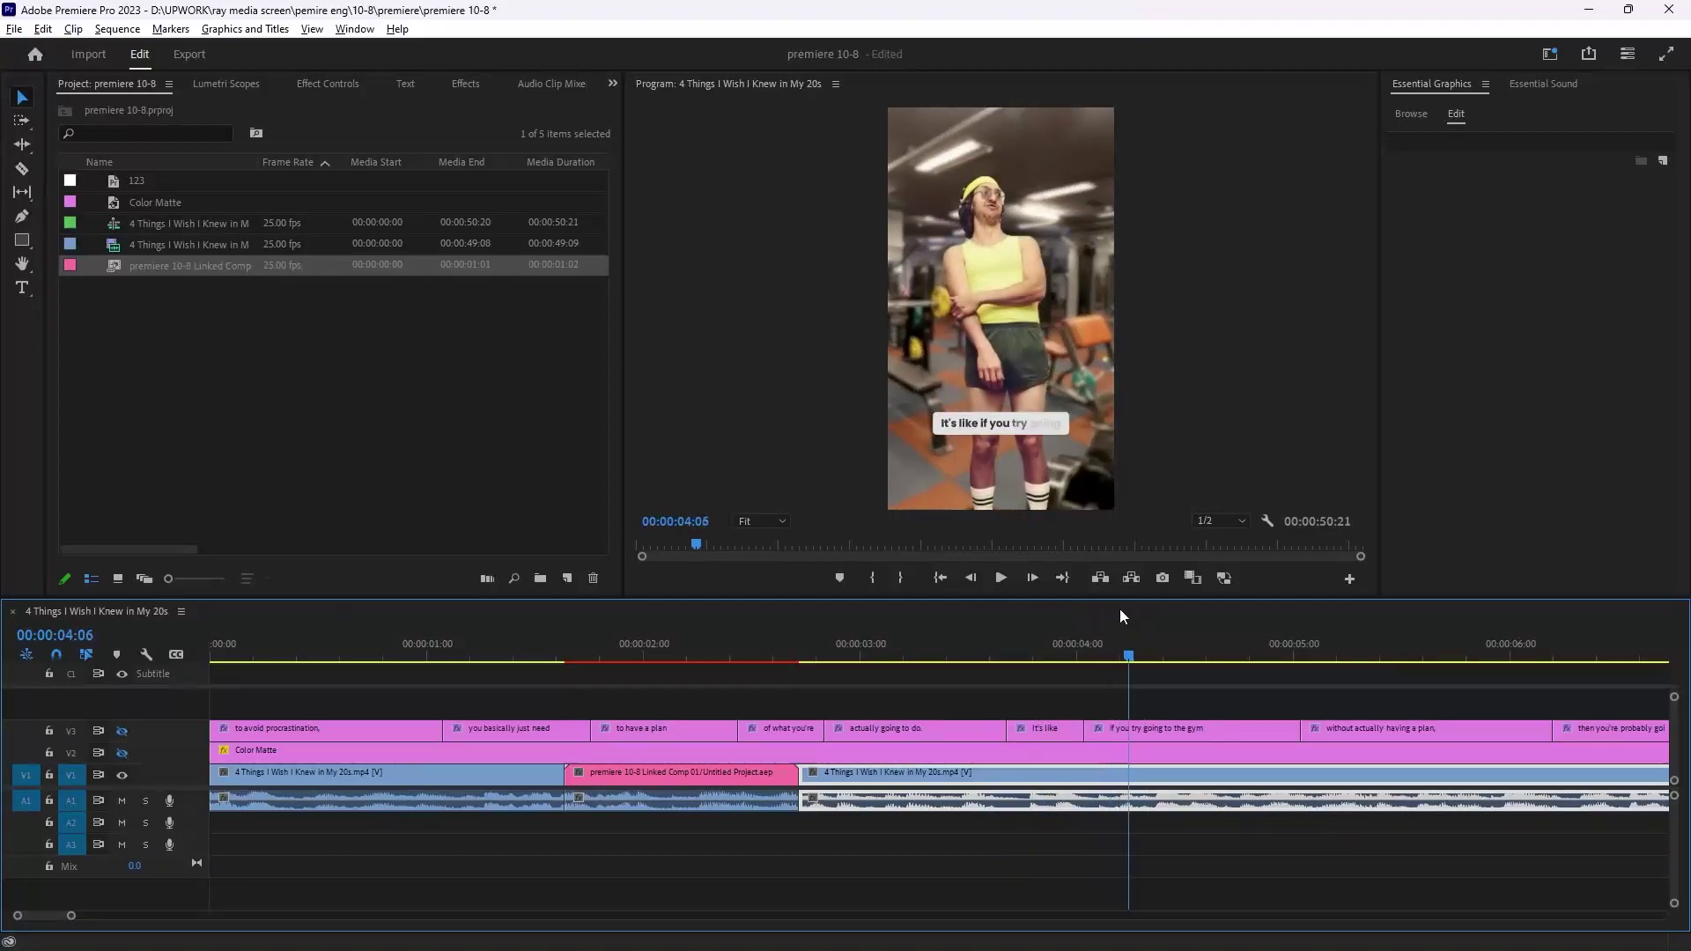
pyautogui.press('space')
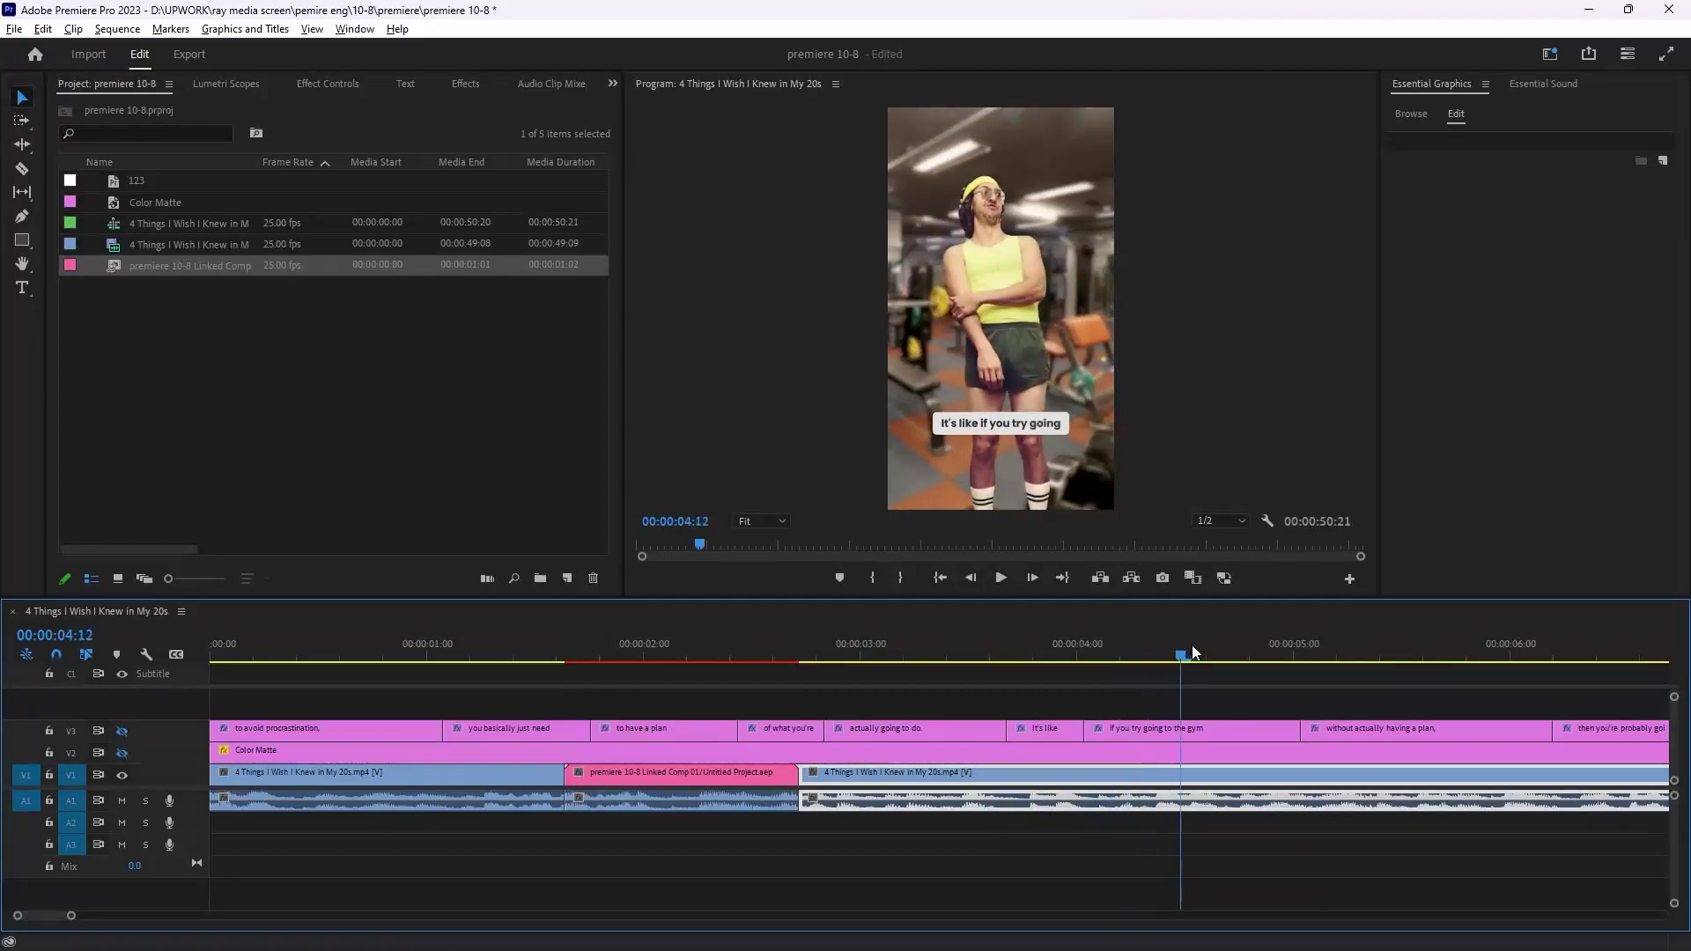
pyautogui.press('space')
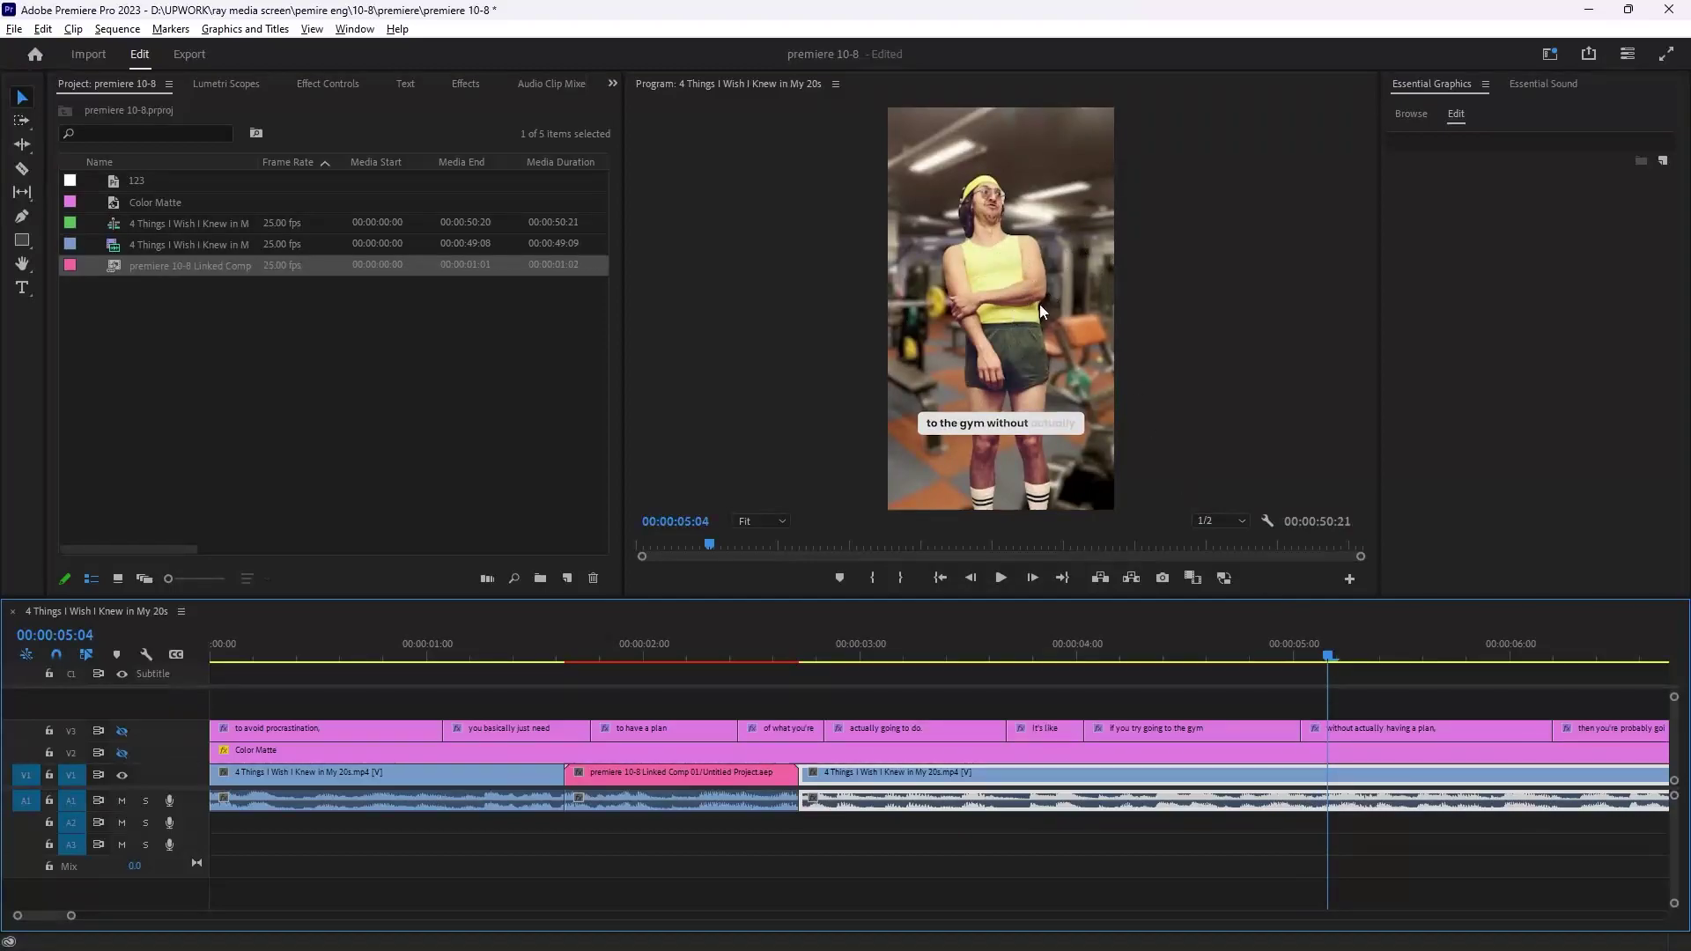
pyautogui.moveTo(1170, 675); pyautogui.dragTo(1265, 671)
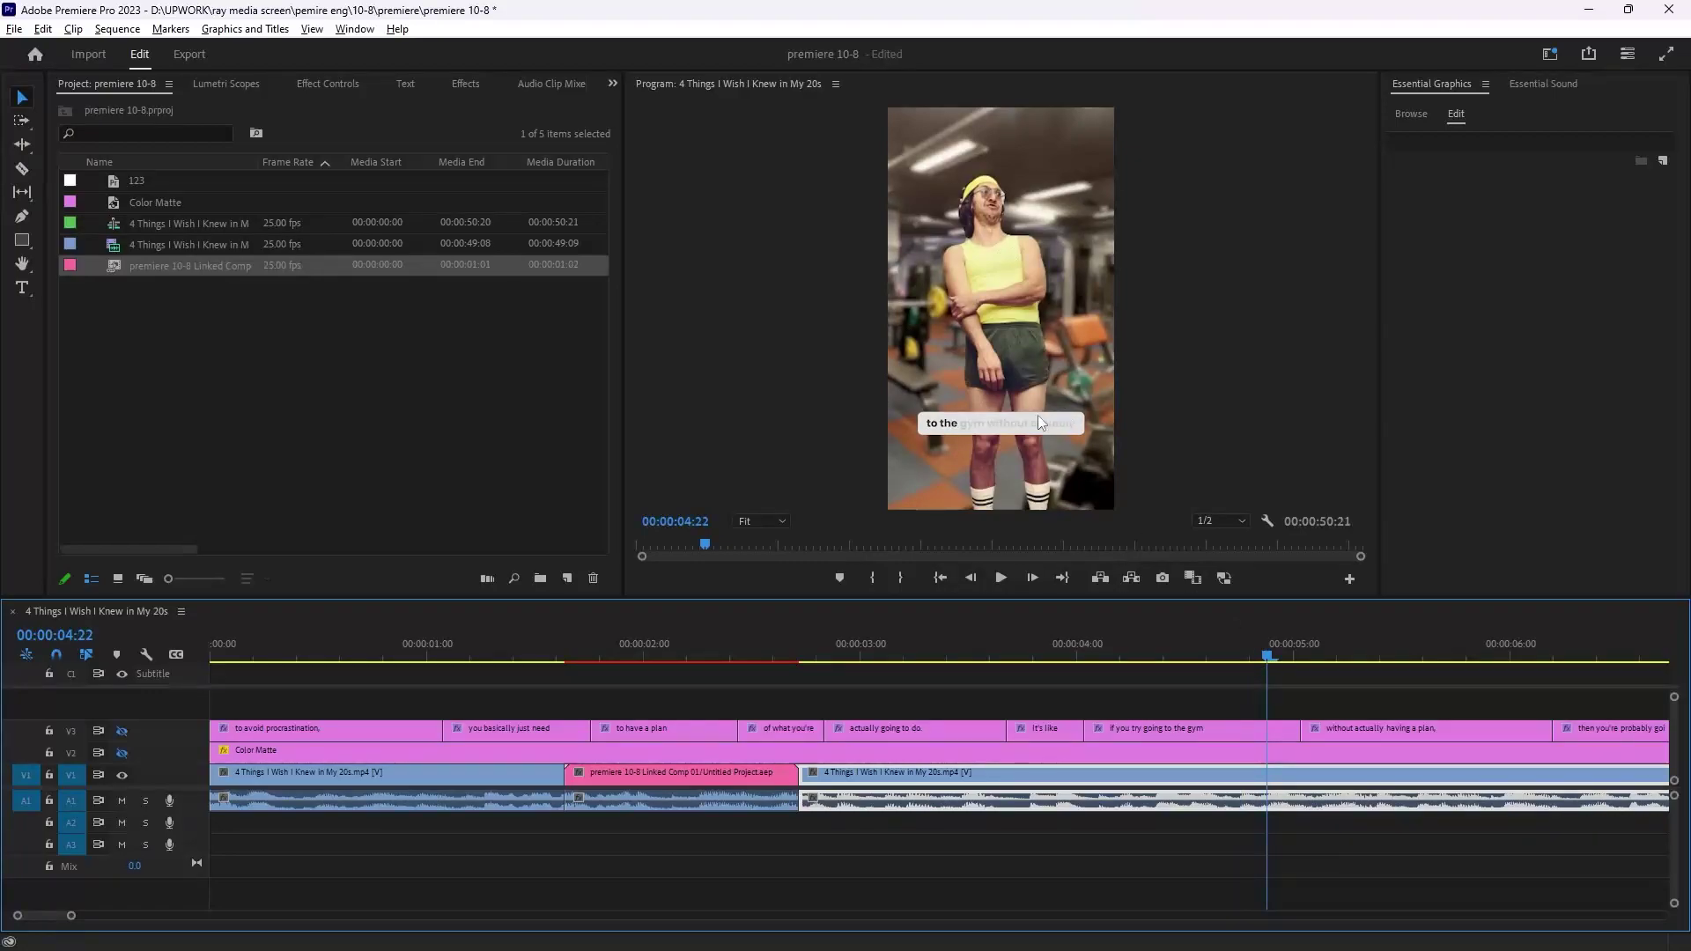
pyautogui.hscroll(3, 1166, 723)
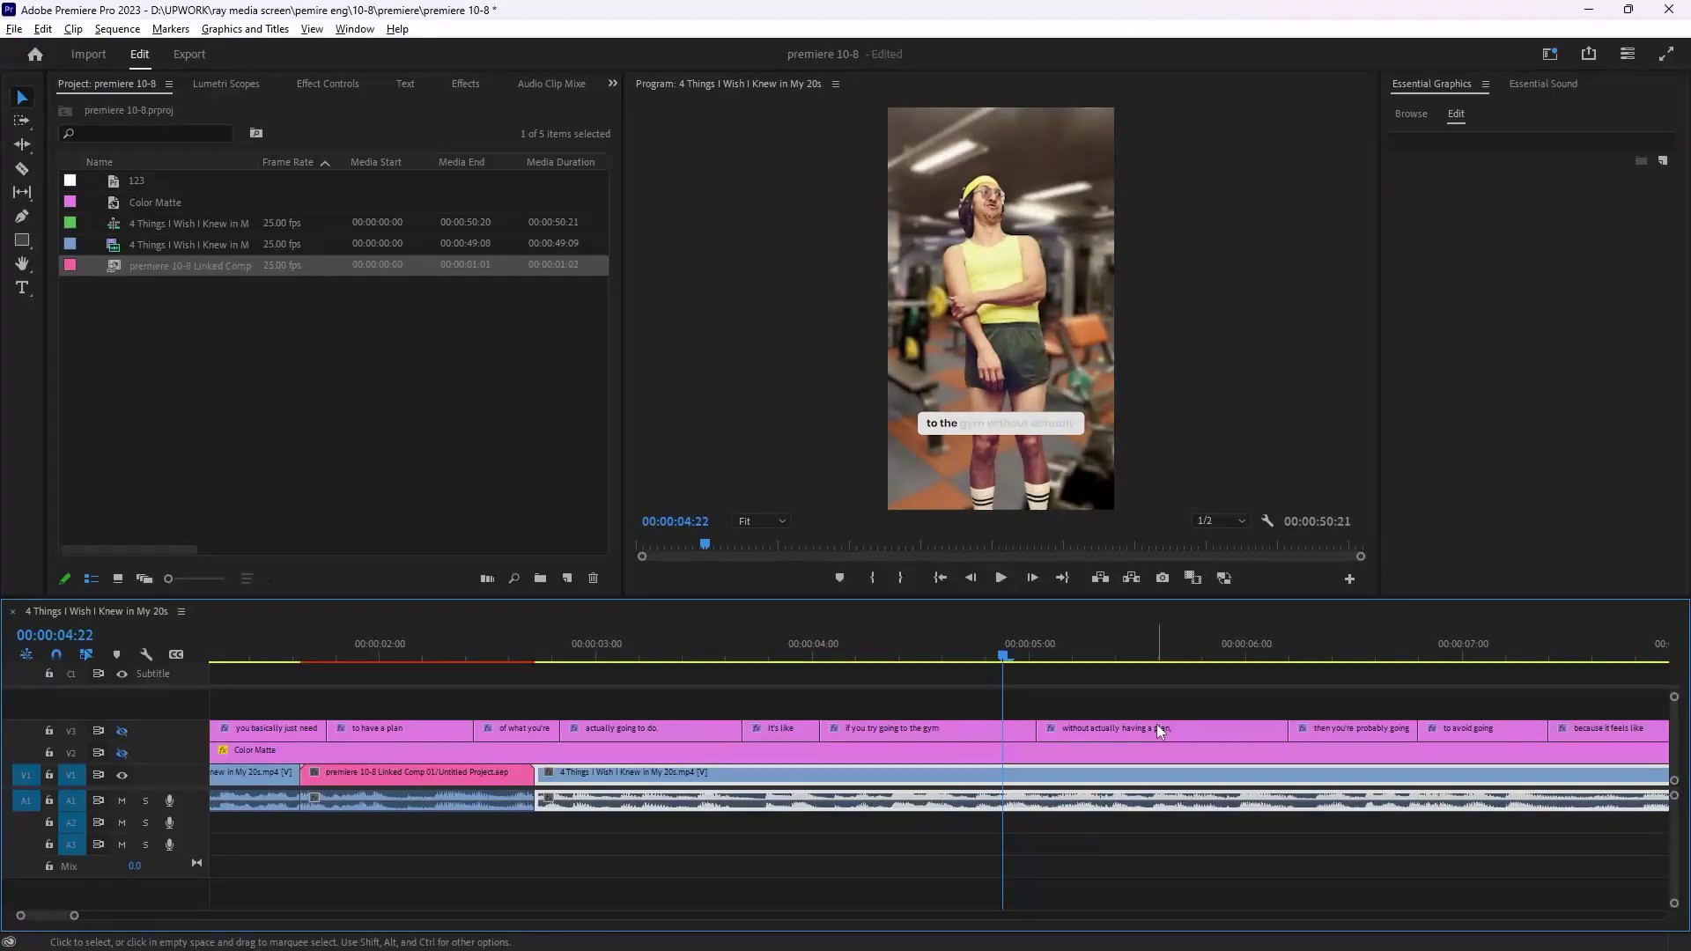